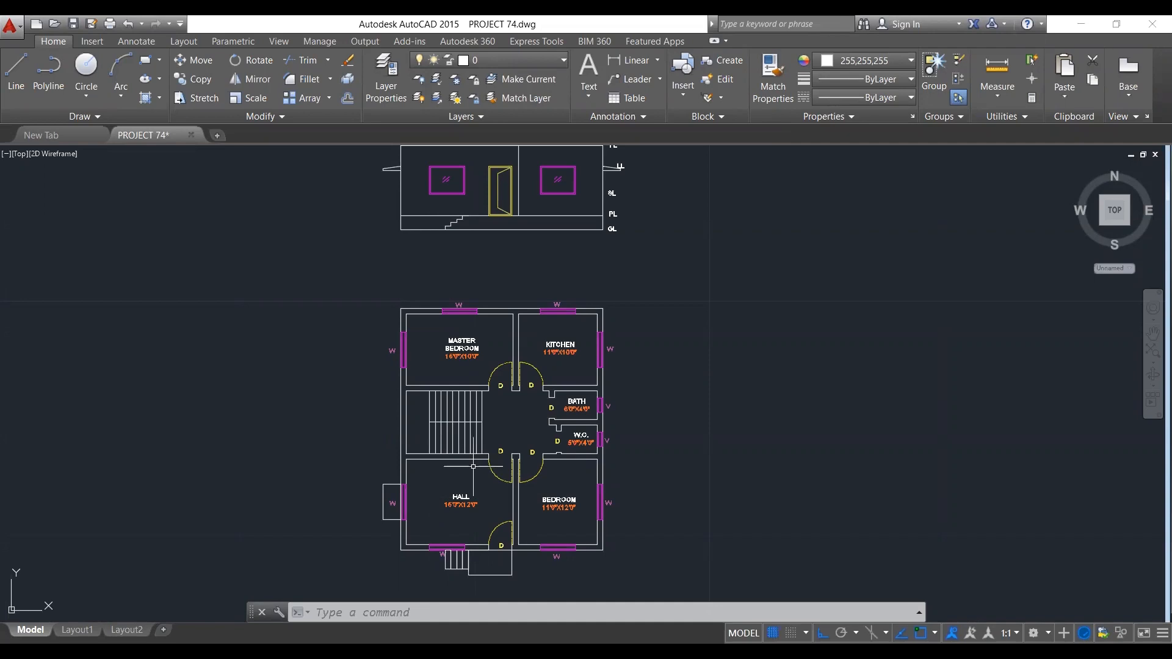
Examine the room floor plan and the front elevation above it in the PROJECT 74 drawing.
scroll(458, 446, down, 2)
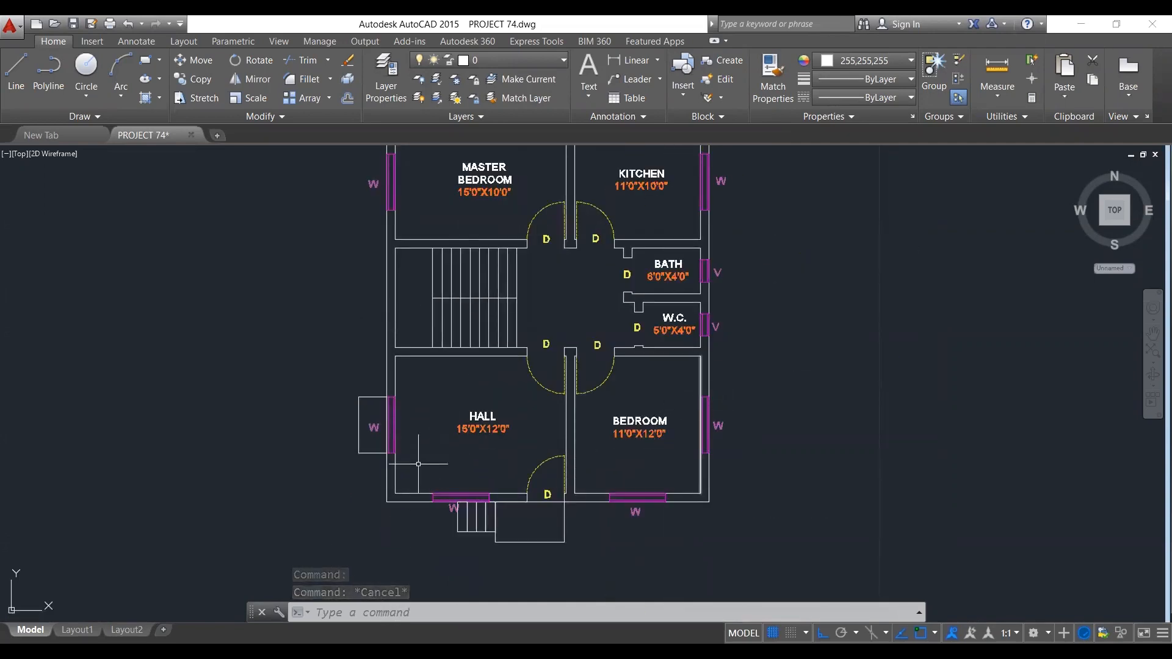
middle_drag(514, 369, 484, 523)
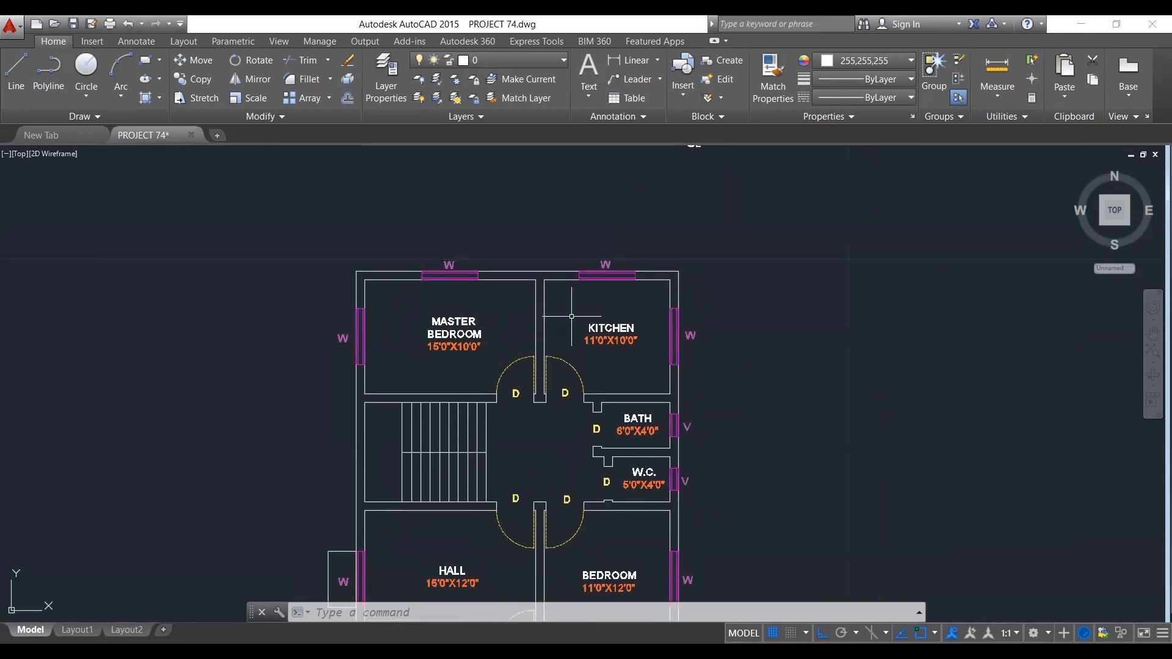
scroll(568, 467, down, 4)
scroll(548, 296, up, 2)
scroll(528, 278, up, 2)
middle_drag(523, 261, 510, 331)
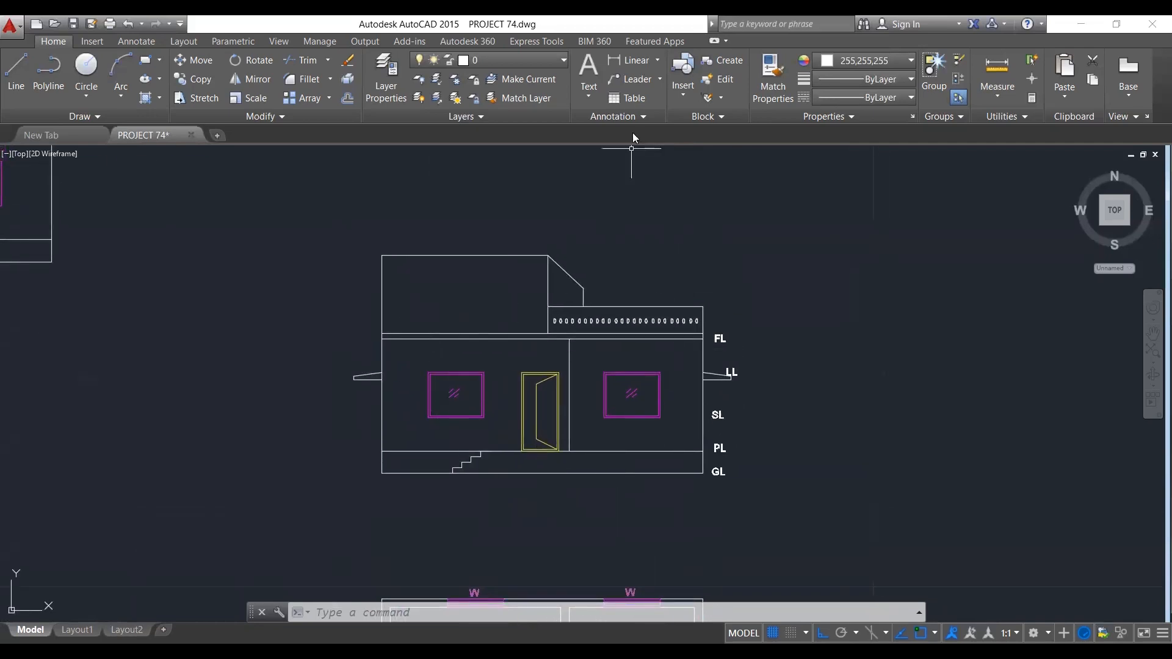
middle_drag(583, 540, 573, 387)
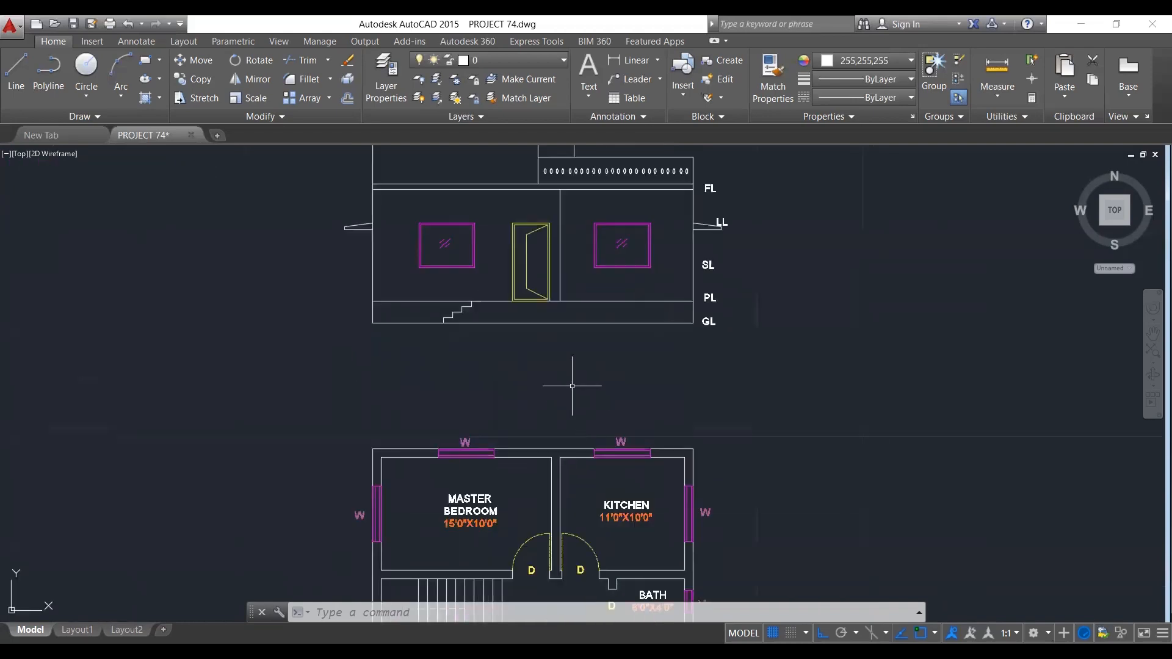
scroll(564, 388, down, 2)
scroll(537, 489, up, 2)
scroll(523, 432, down, 3)
scroll(546, 420, up, 4)
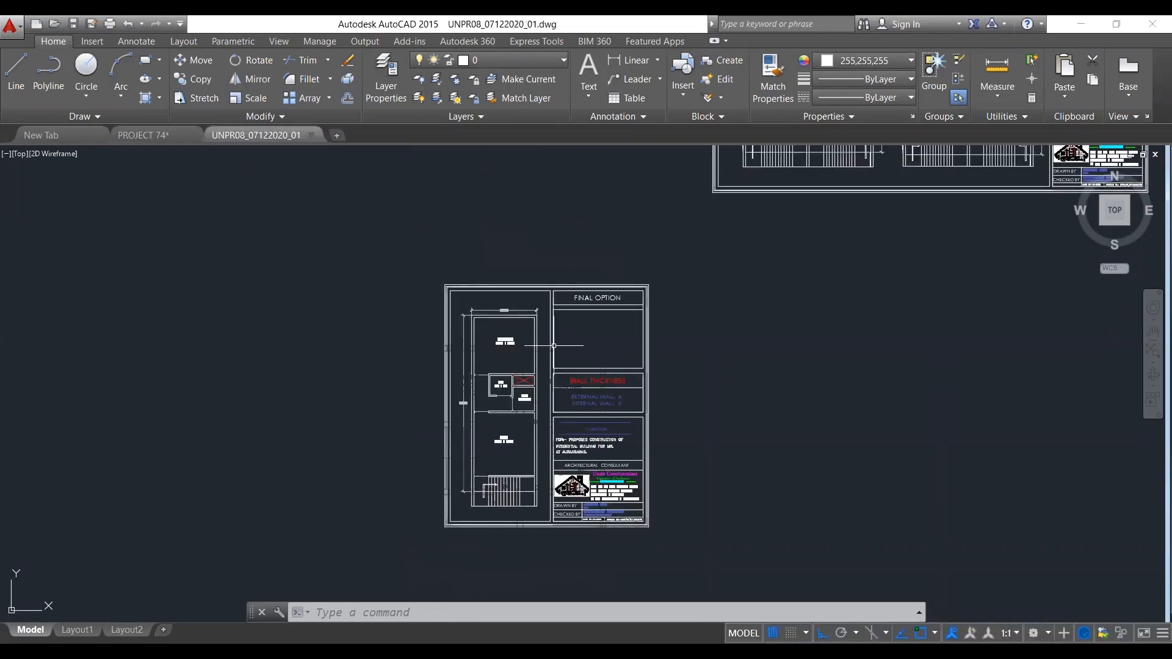
Look over the collection of earlier house plans in the UNPR08_07122020_01 drawing.
scroll(560, 327, down, 7)
scroll(421, 340, up, 3)
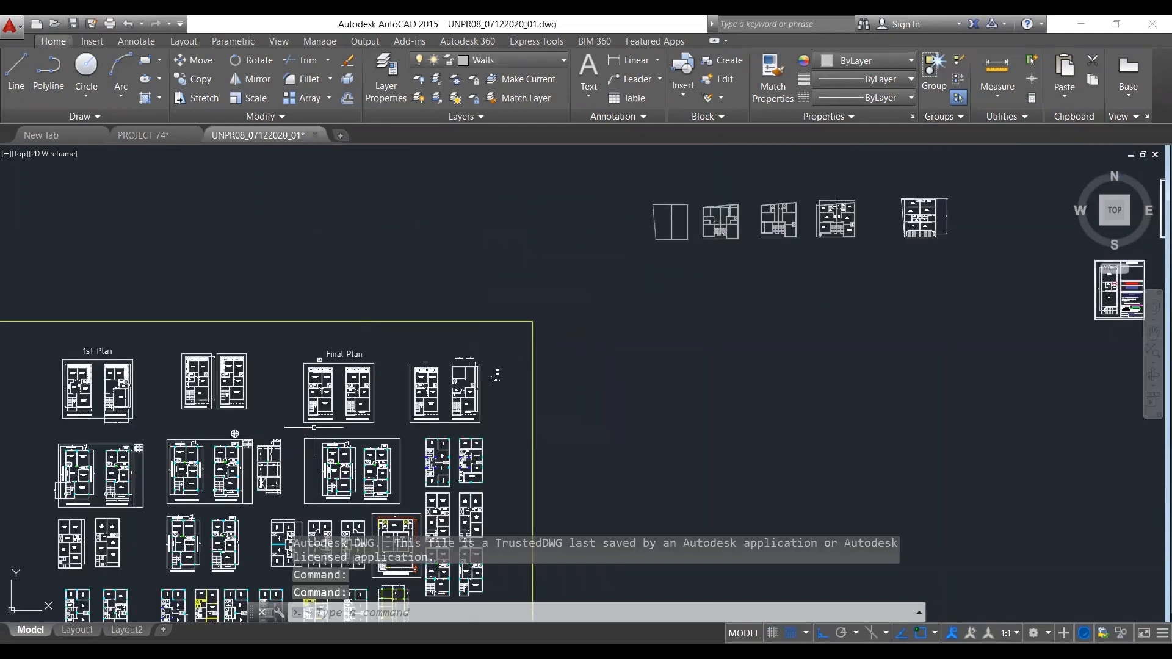
scroll(181, 457, up, 2)
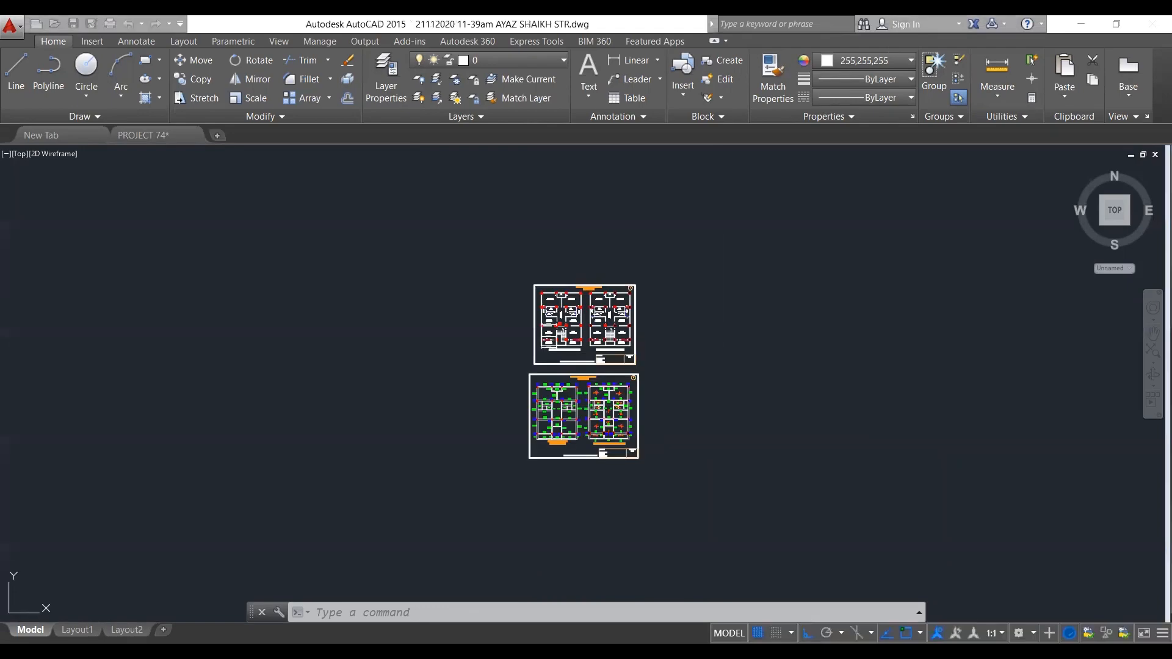
Examine the ground and first floor structural layouts on sheet 2 and the proposed floor plans on sheet 1.
scroll(527, 412, up, 4)
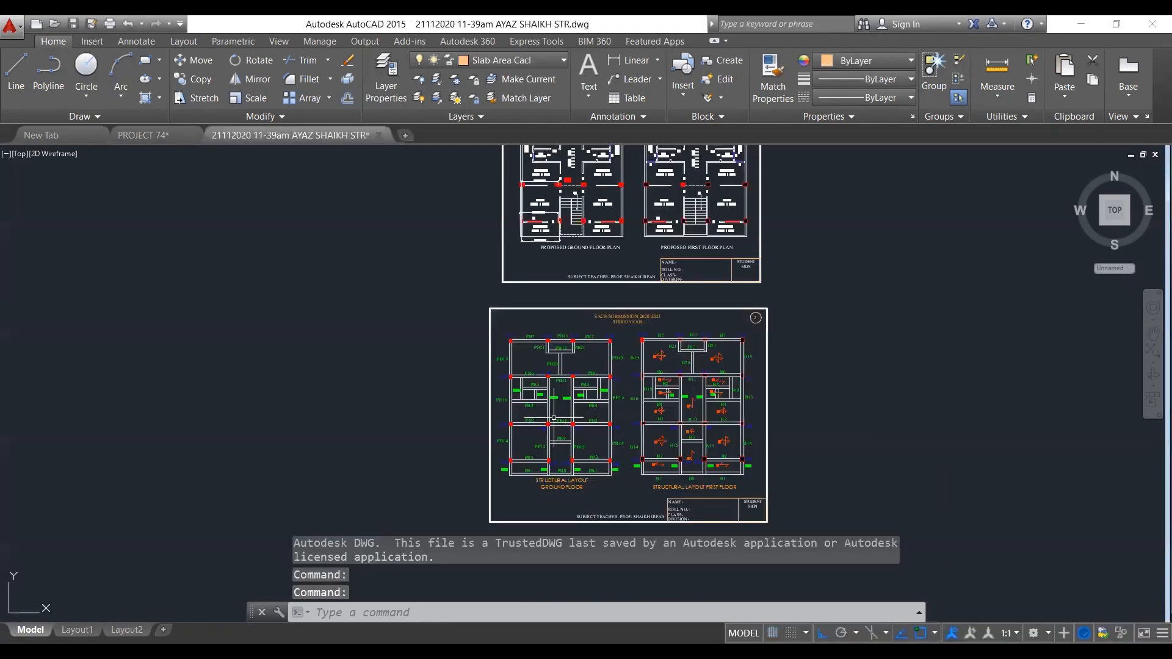
scroll(527, 413, up, 2)
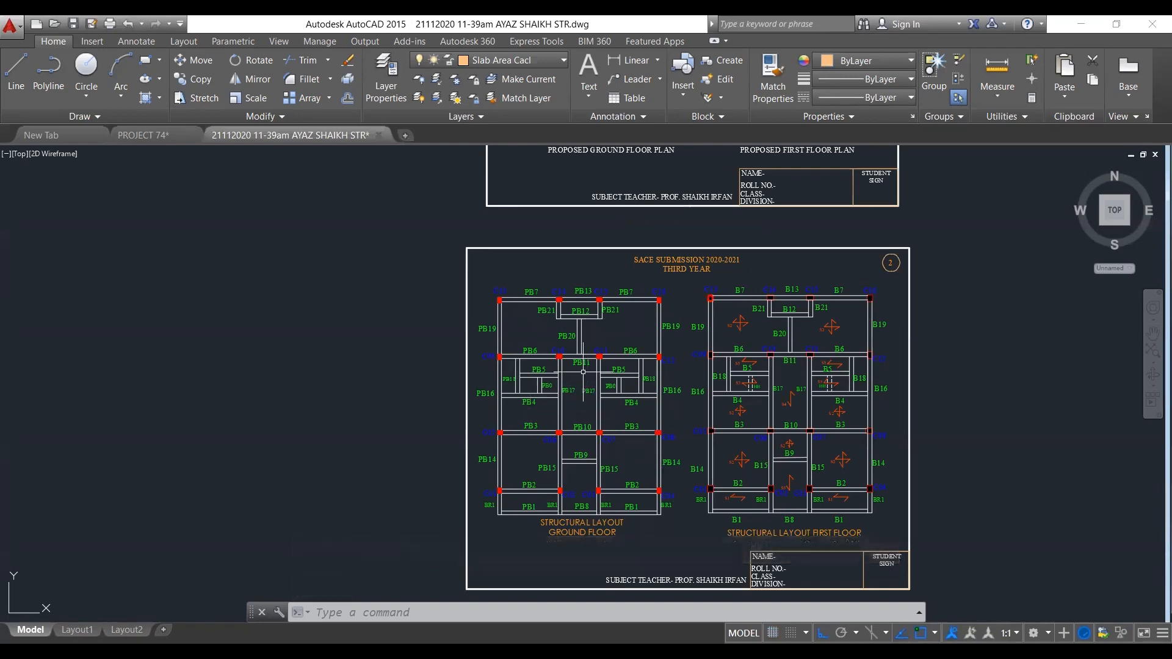
scroll(631, 444, down, 4)
scroll(598, 239, up, 2)
scroll(700, 246, up, 4)
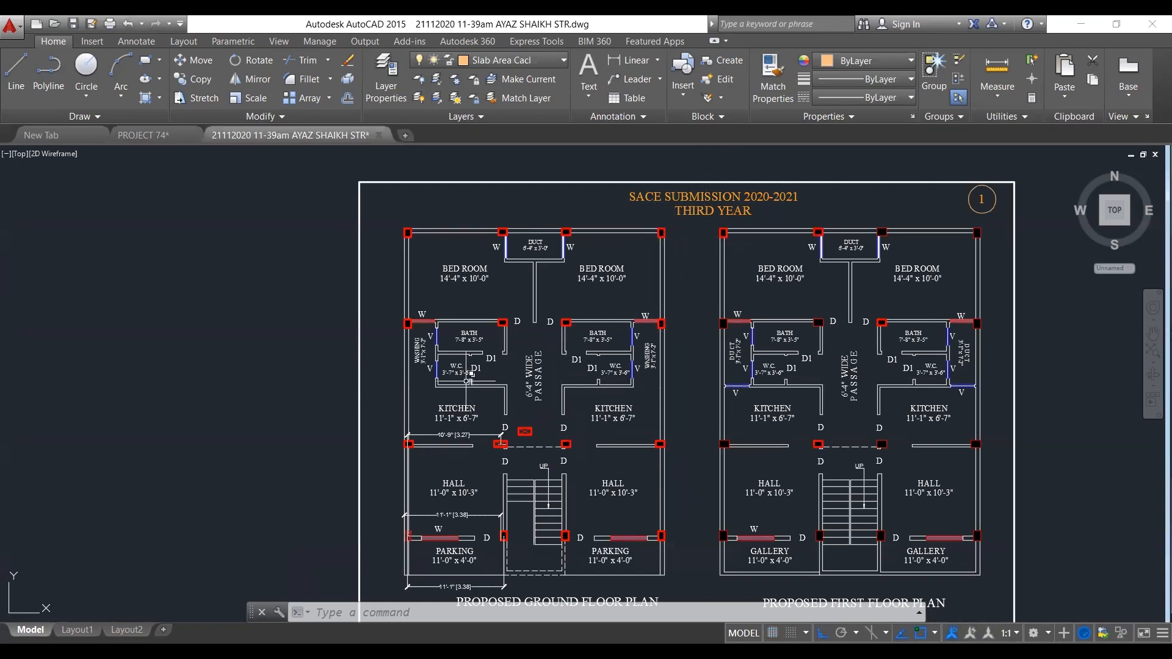
scroll(561, 386, down, 2)
scroll(566, 408, up, 2)
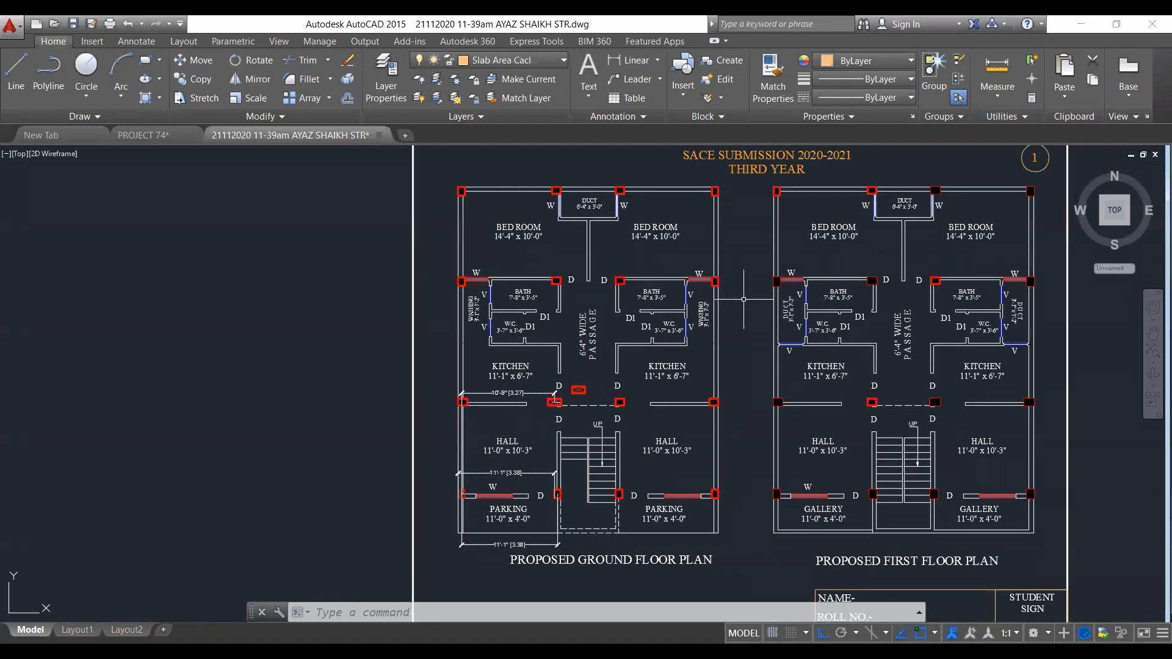
scroll(739, 334, up, 2)
scroll(726, 348, down, 2)
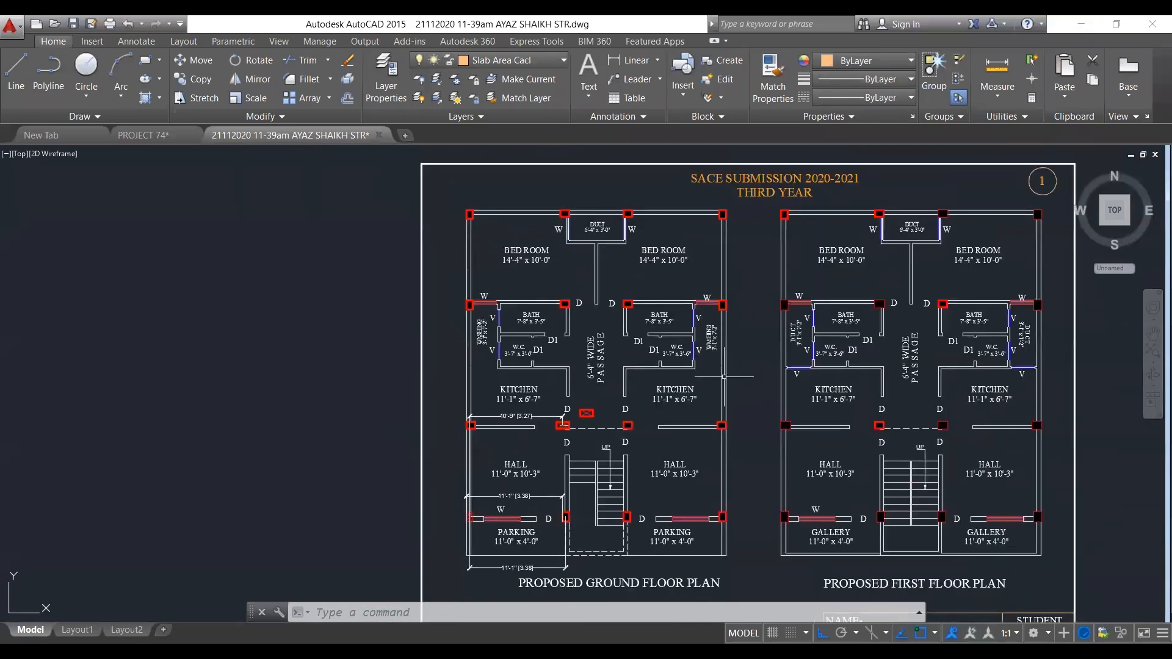
Copy the ground floor and first floor structural layouts from sheet 2, without the sheet border, to the clipboard.
scroll(651, 257, down, 4)
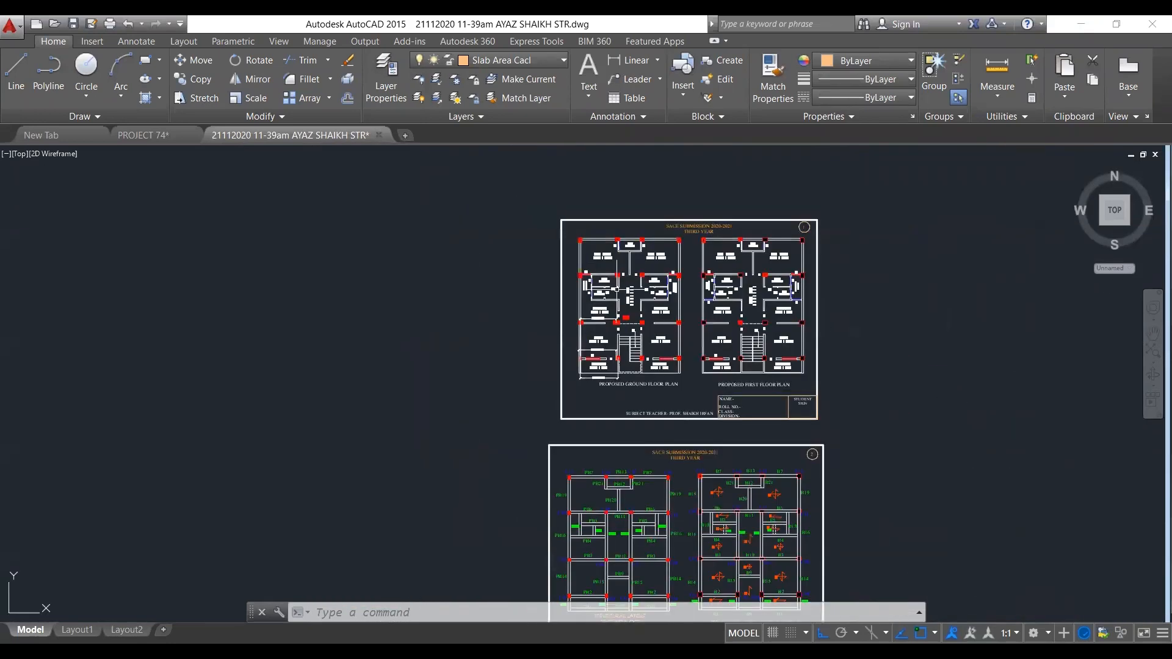
scroll(603, 373, down, 4)
scroll(580, 443, up, 6)
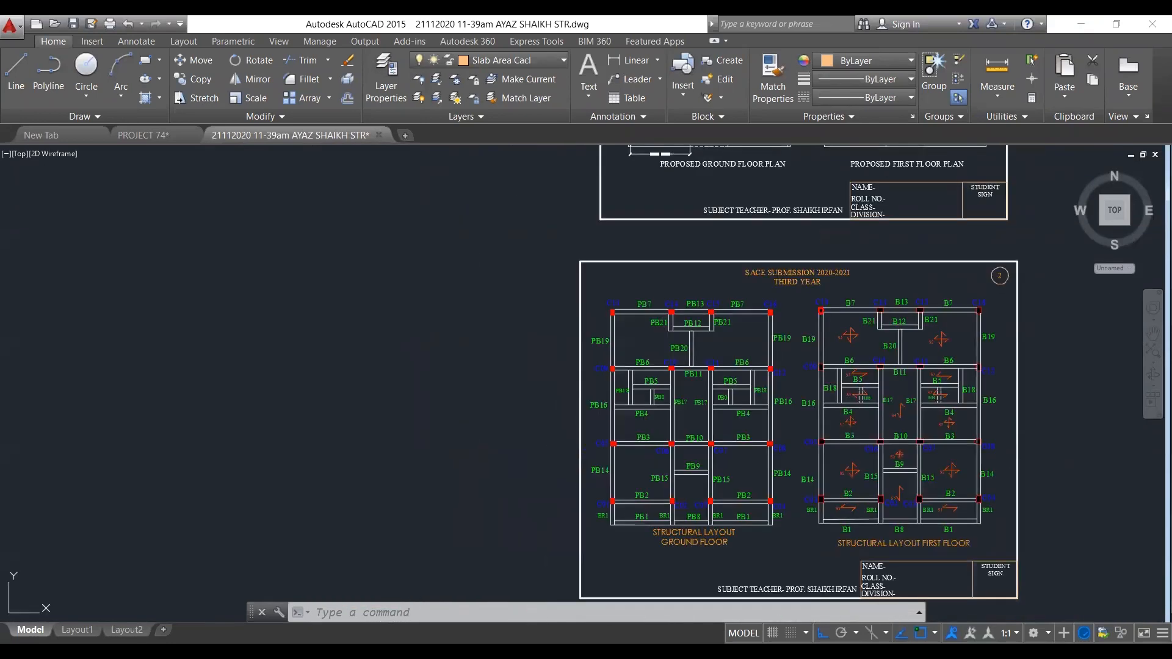
scroll(580, 467, up, 3)
middle_drag(699, 389, 706, 381)
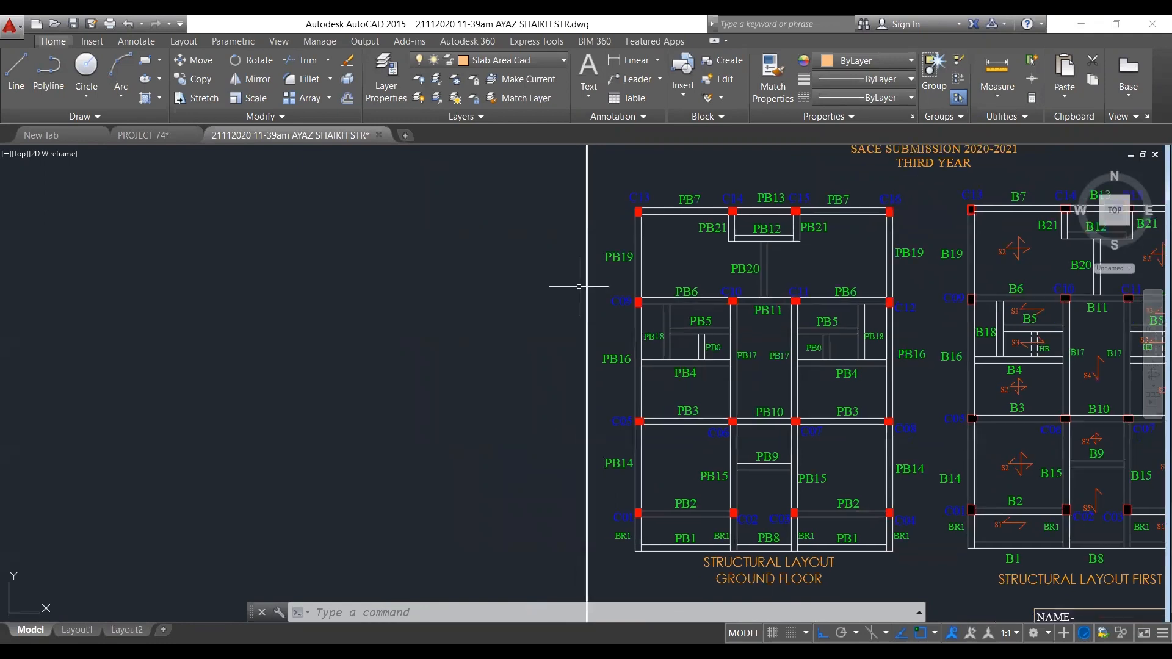
click(530, 165)
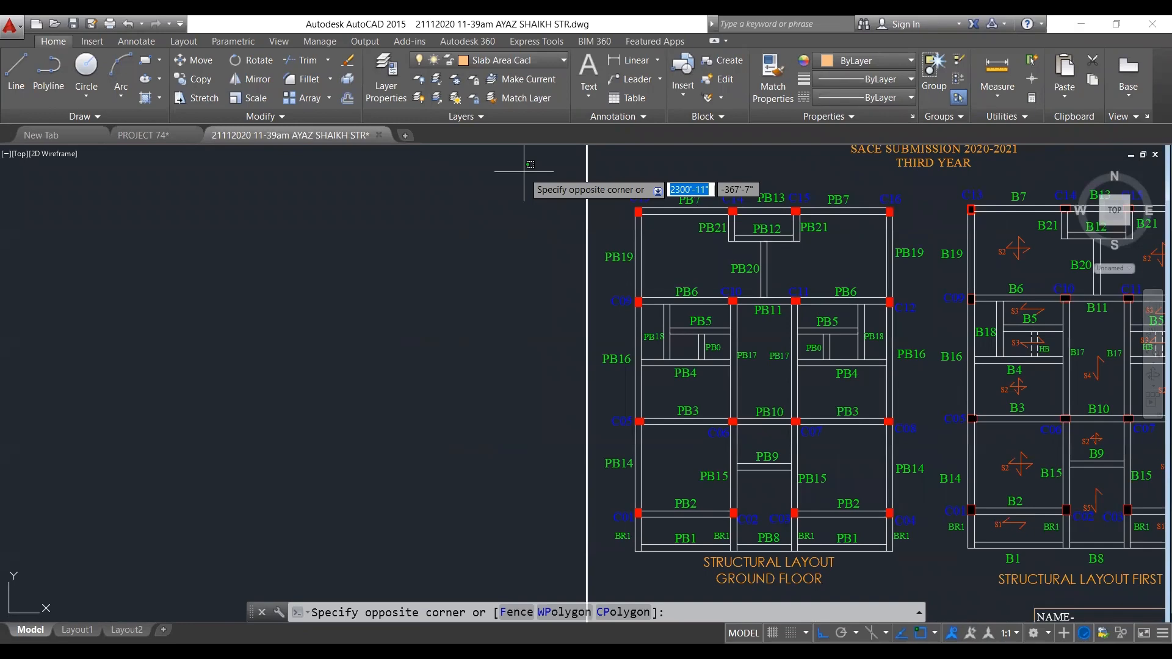
click(922, 590)
scroll(676, 440, down, 2)
scroll(841, 401, up, 4)
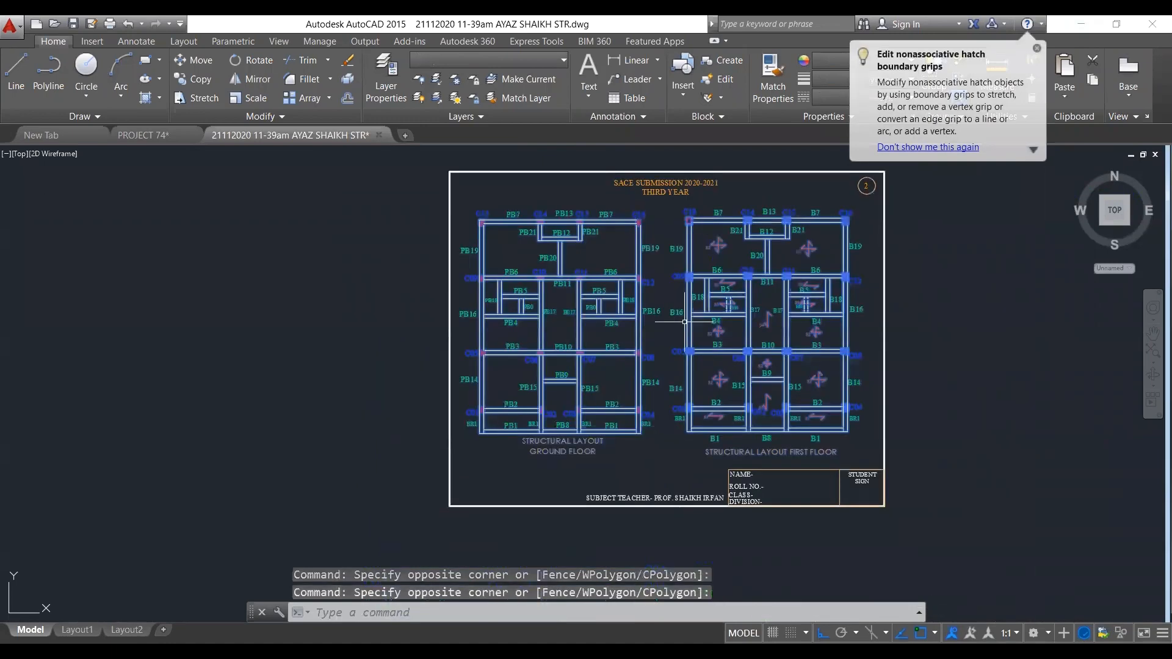
key(ctrl+c)
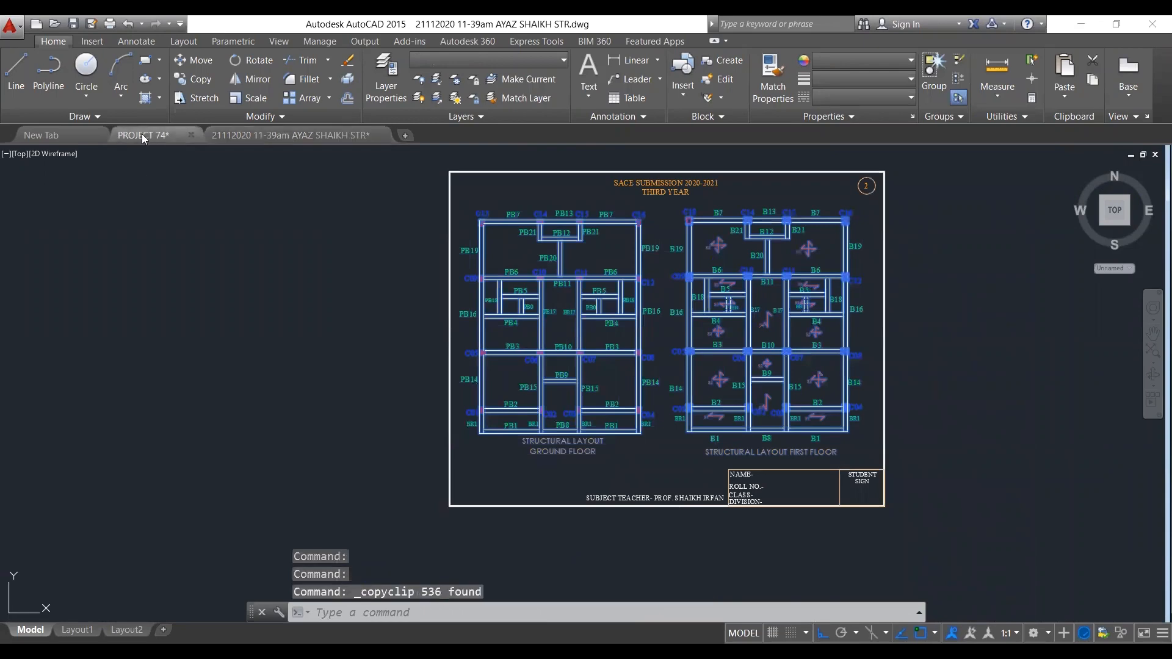
Paste the copied structural layouts into the PROJECT 74 drawing, in the empty area beyond the existing plans.
click(142, 134)
key(ctrl+v)
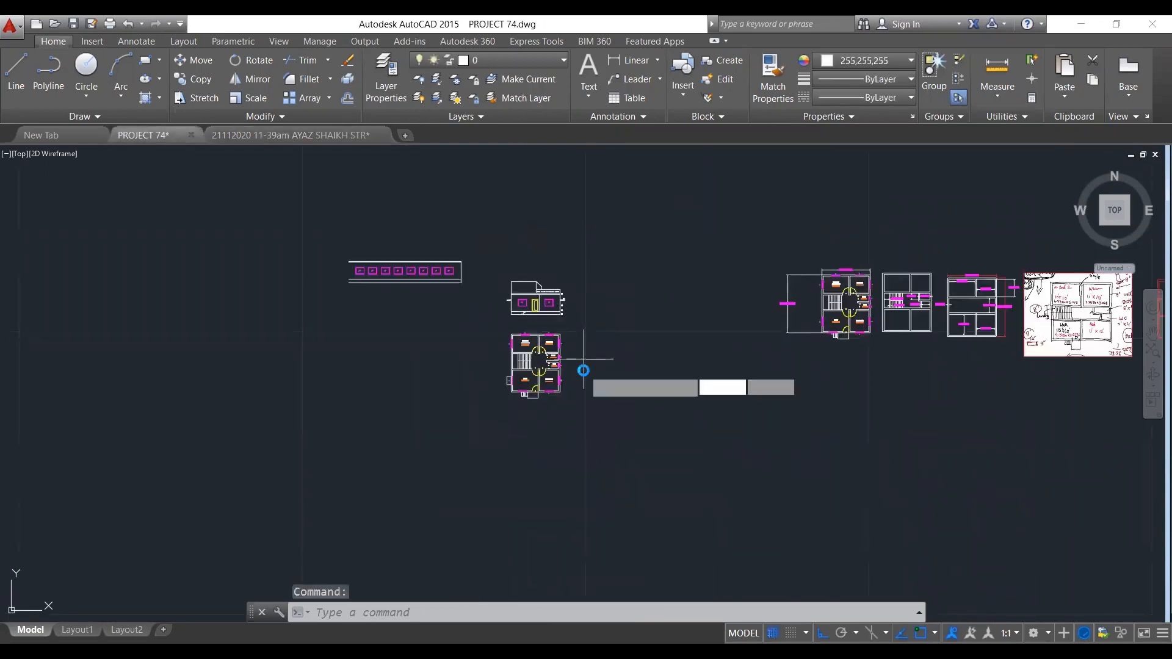
scroll(585, 368, down, 5)
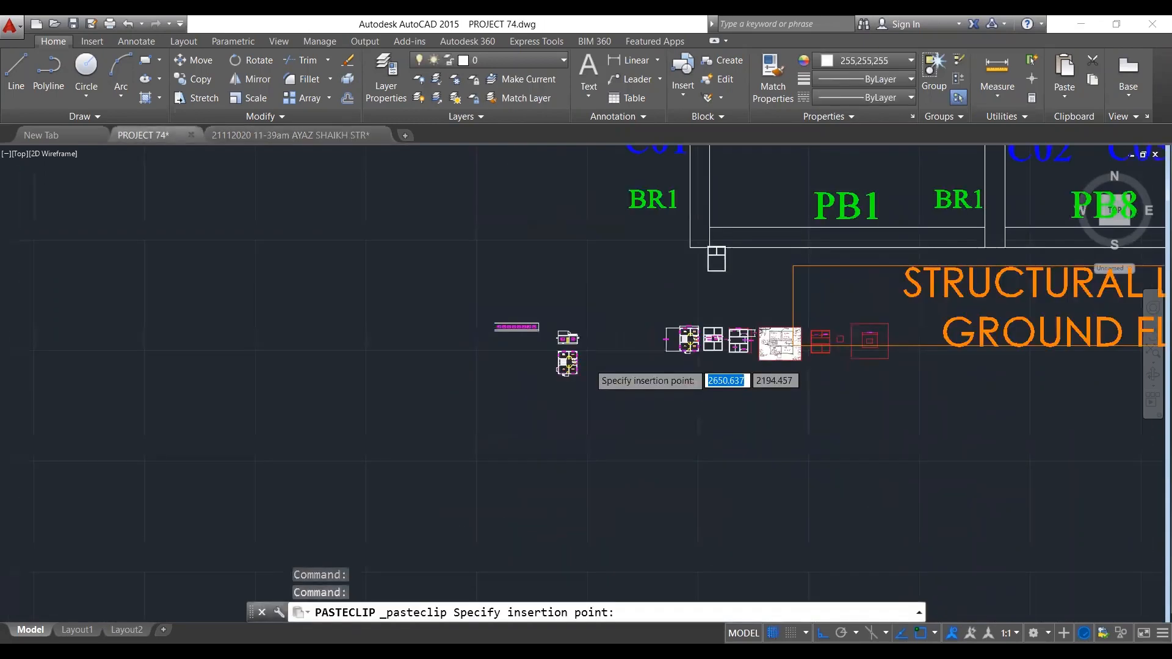
scroll(589, 364, down, 2)
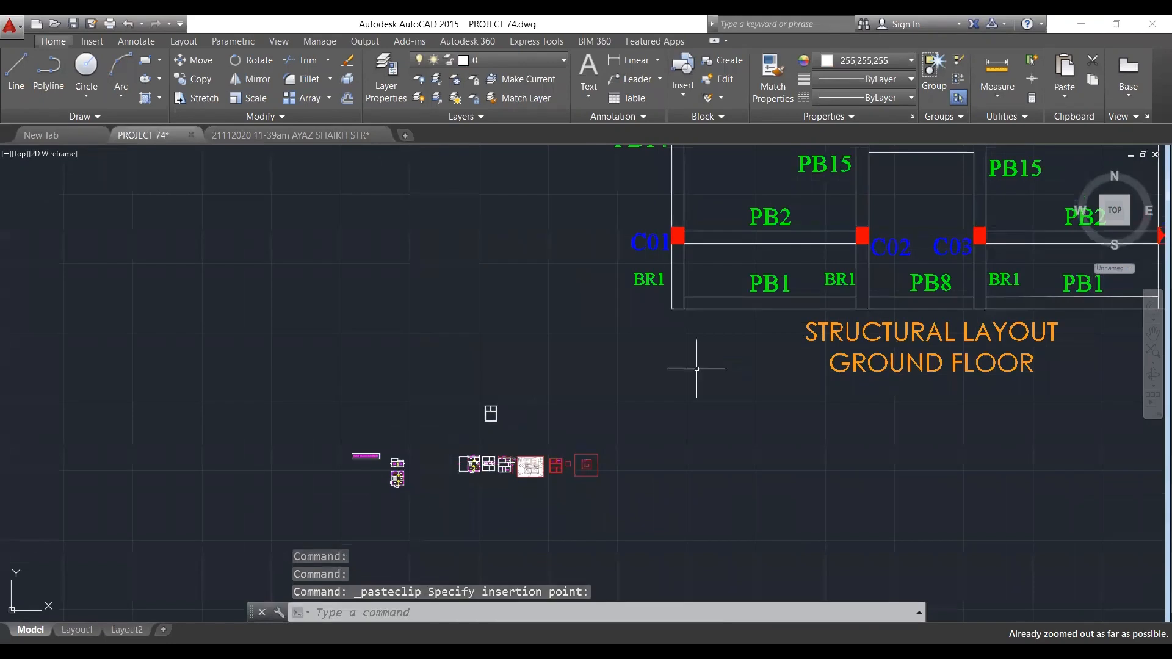
Scale both pasted structural layouts, with their labels and titles, by a factor of 0.1.
text(z)
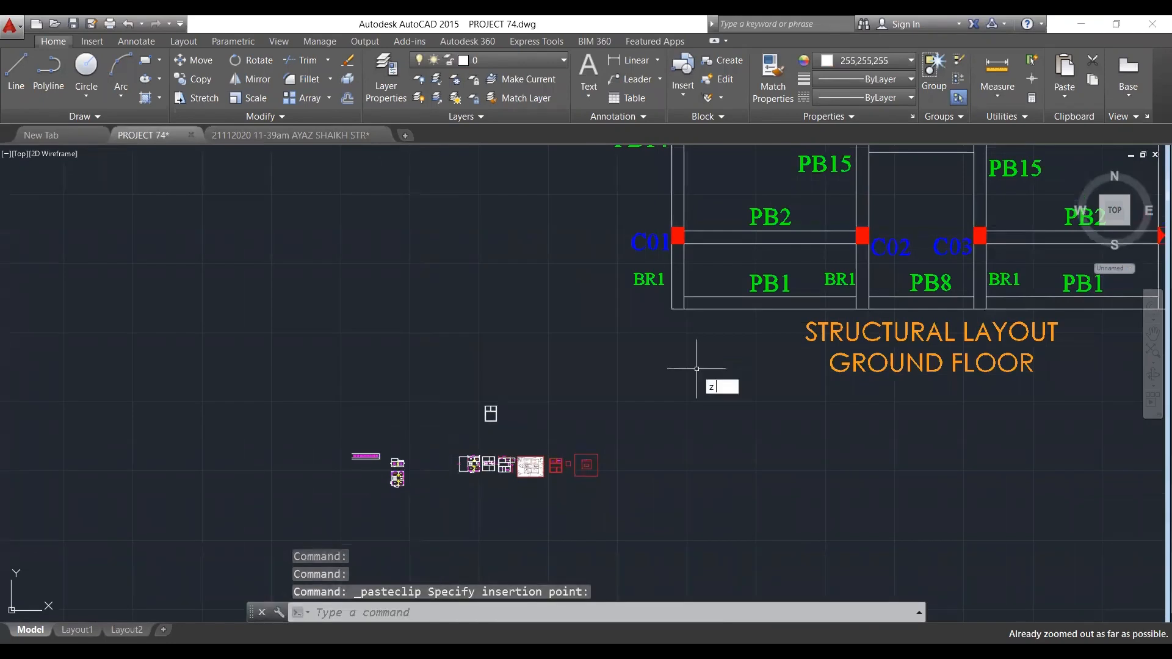
key(Return)
text(a)
key(Return)
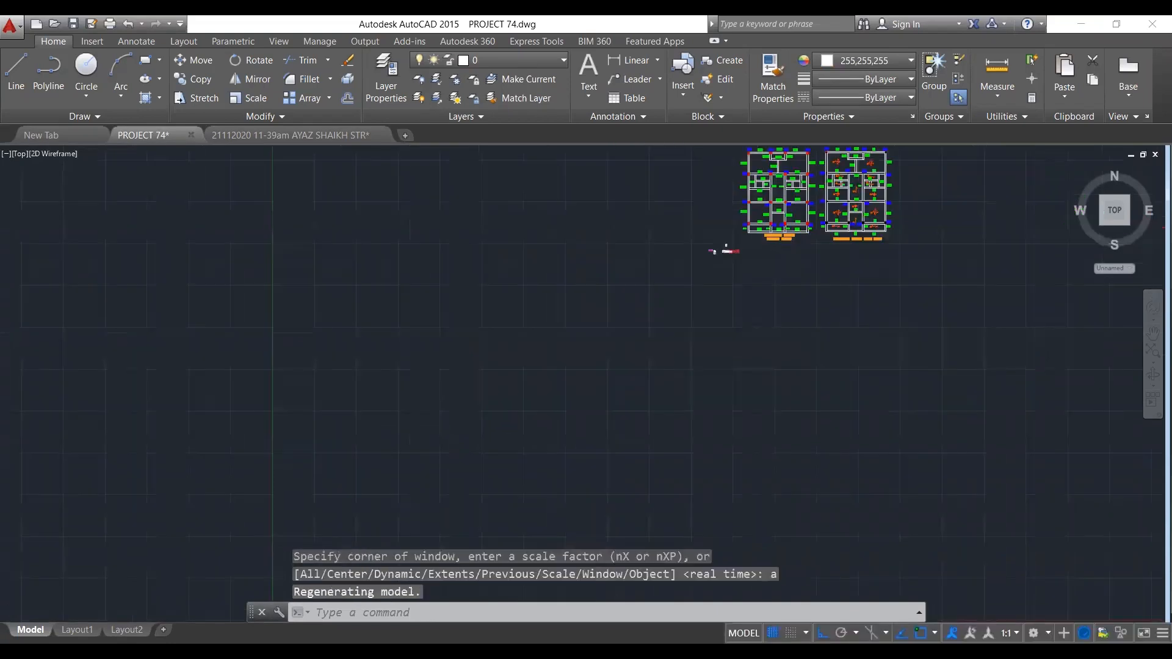
key(Escape)
scroll(748, 296, up, 5)
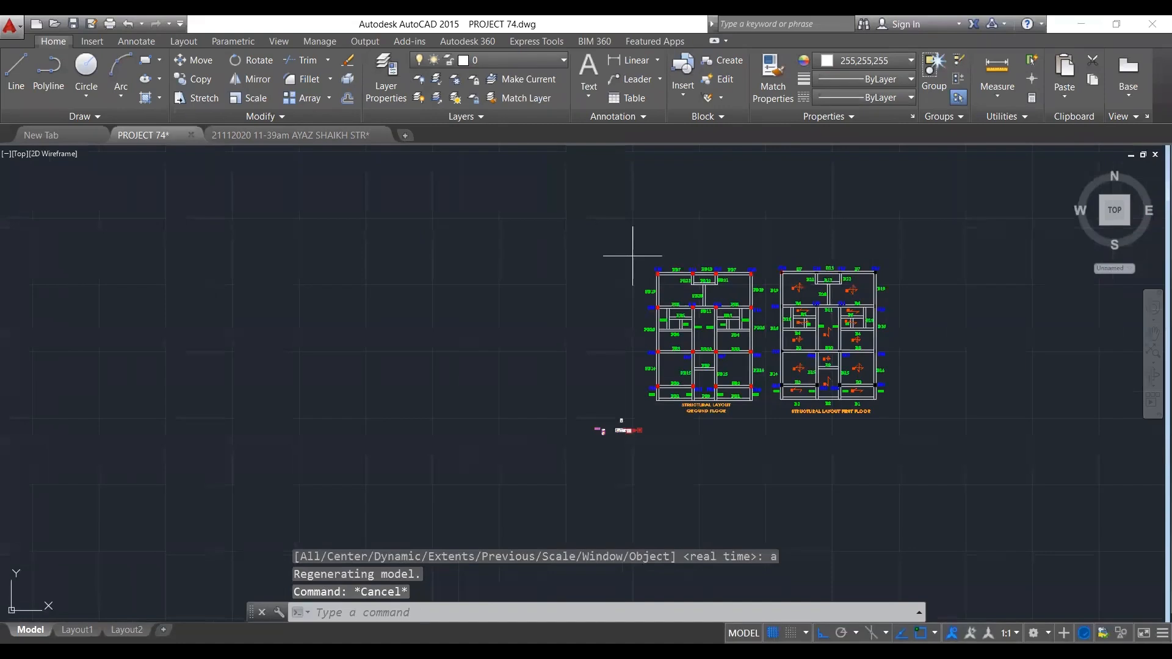
drag(632, 256, 753, 413)
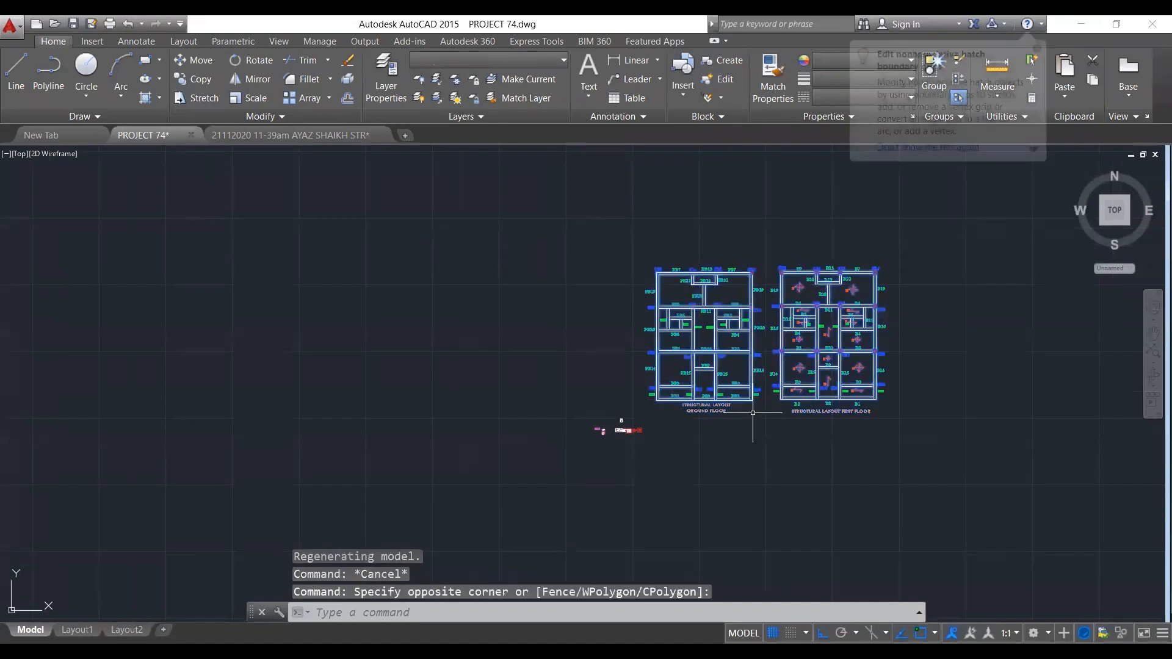
text(sc)
key(Return)
click(761, 396)
text(0.1)
key(Return)
Reposition the displaced ground floor and first floor layout titles directly beneath their respective structural plans.
scroll(731, 383, up, 5)
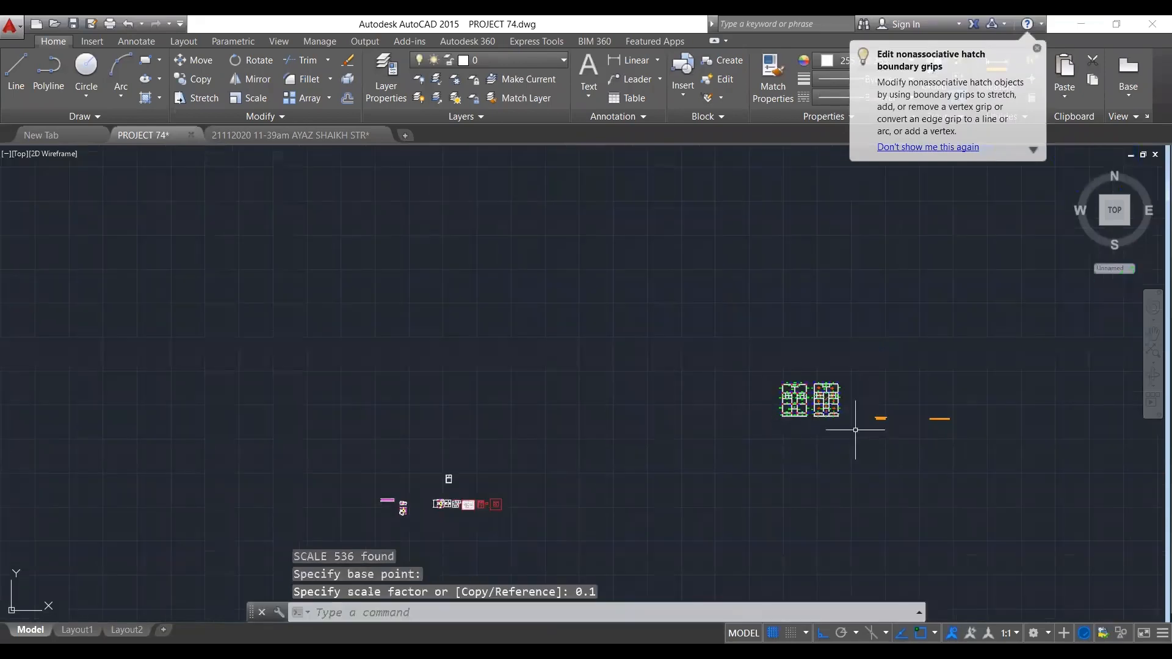
scroll(855, 430, up, 6)
click(823, 369)
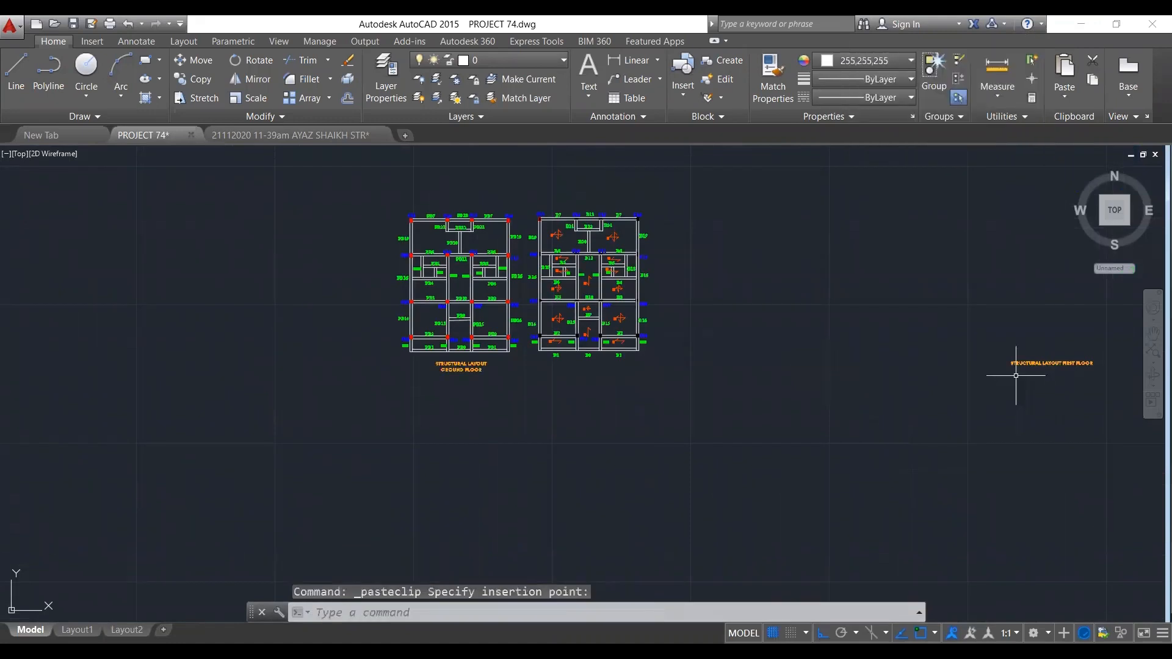
click(1021, 366)
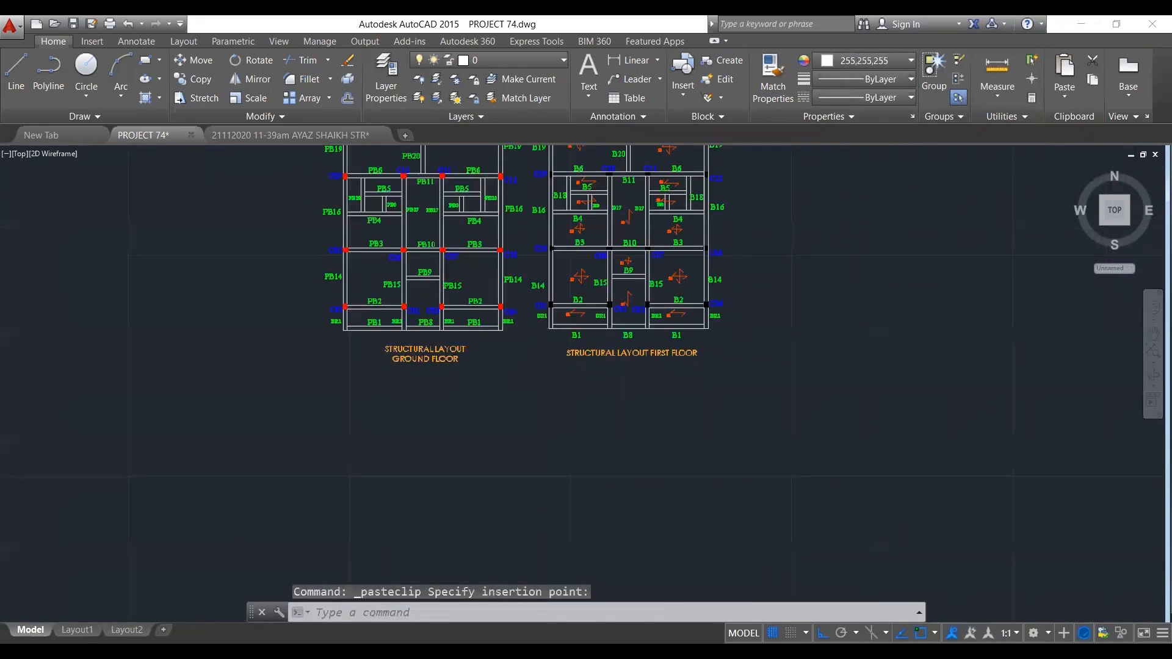
Examine the columns, plinth beams and their labels in the pasted ground floor structural layout, starting at column C13.
scroll(759, 359, down, 3)
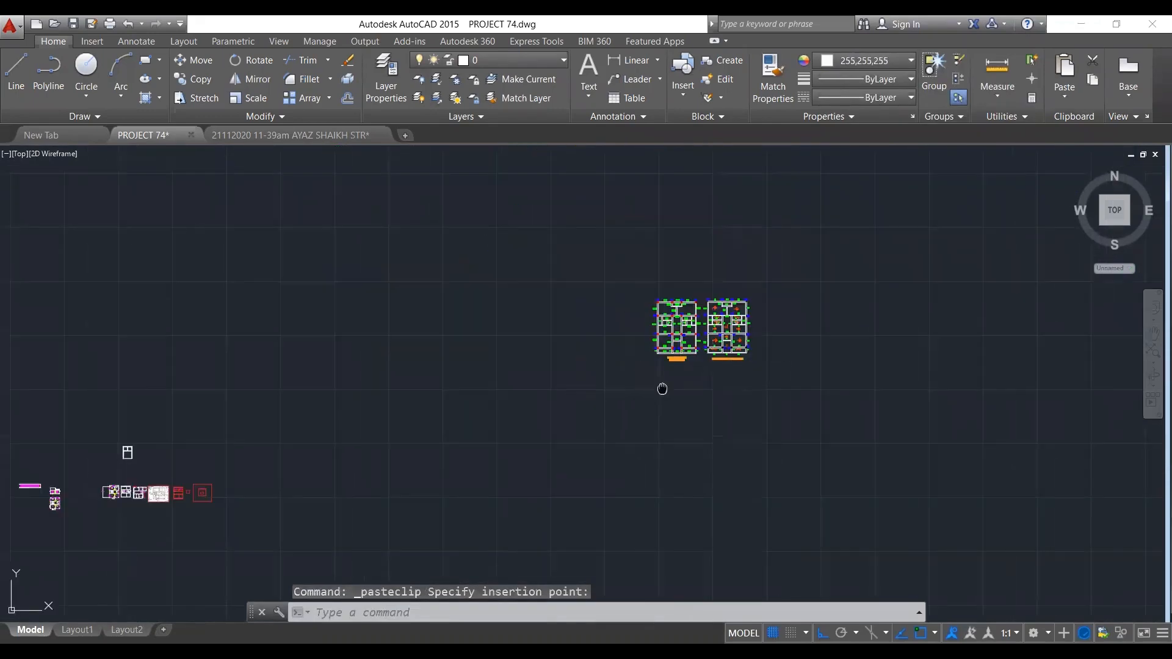
scroll(700, 311, up, 8)
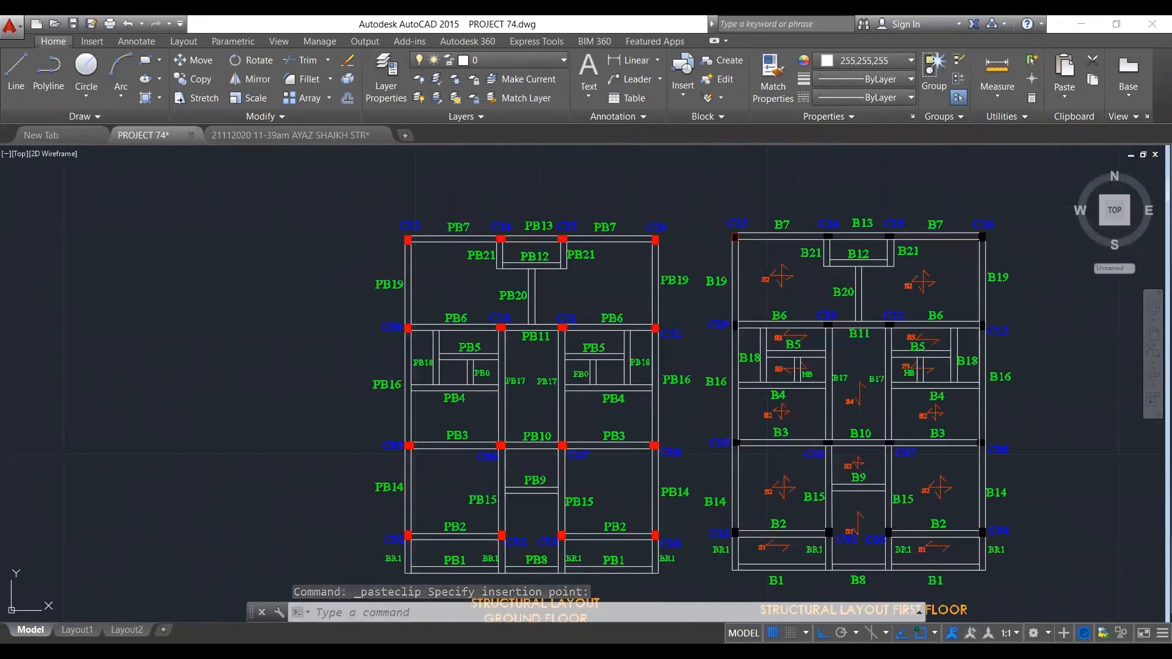
middle_drag(510, 458, 511, 426)
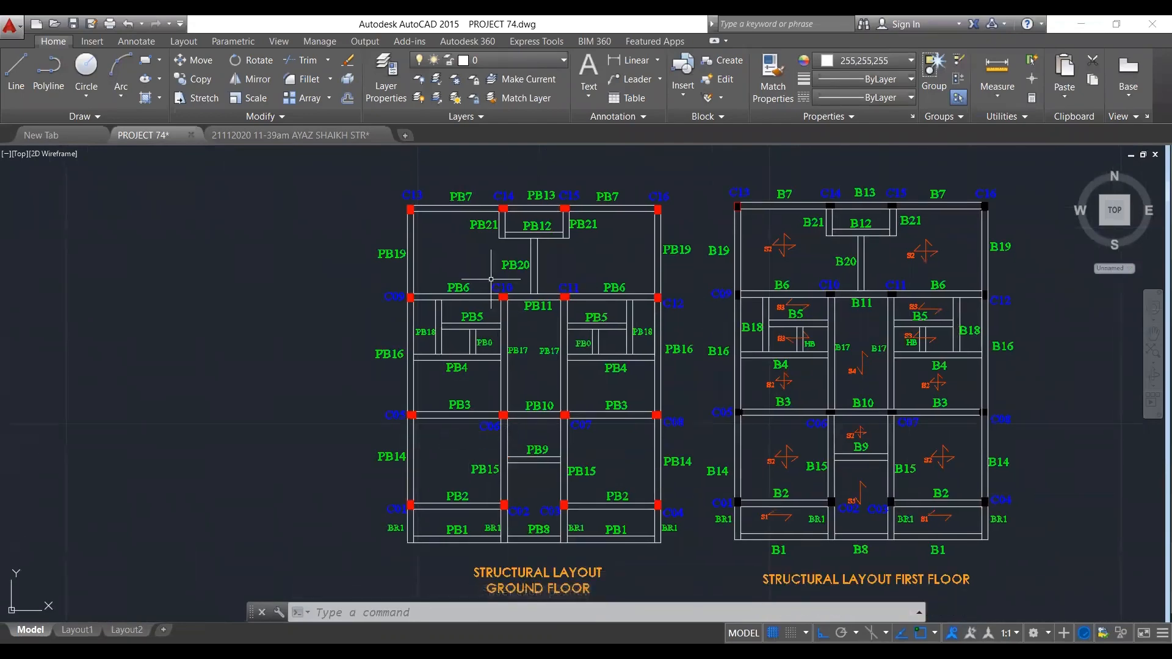
scroll(405, 203, up, 8)
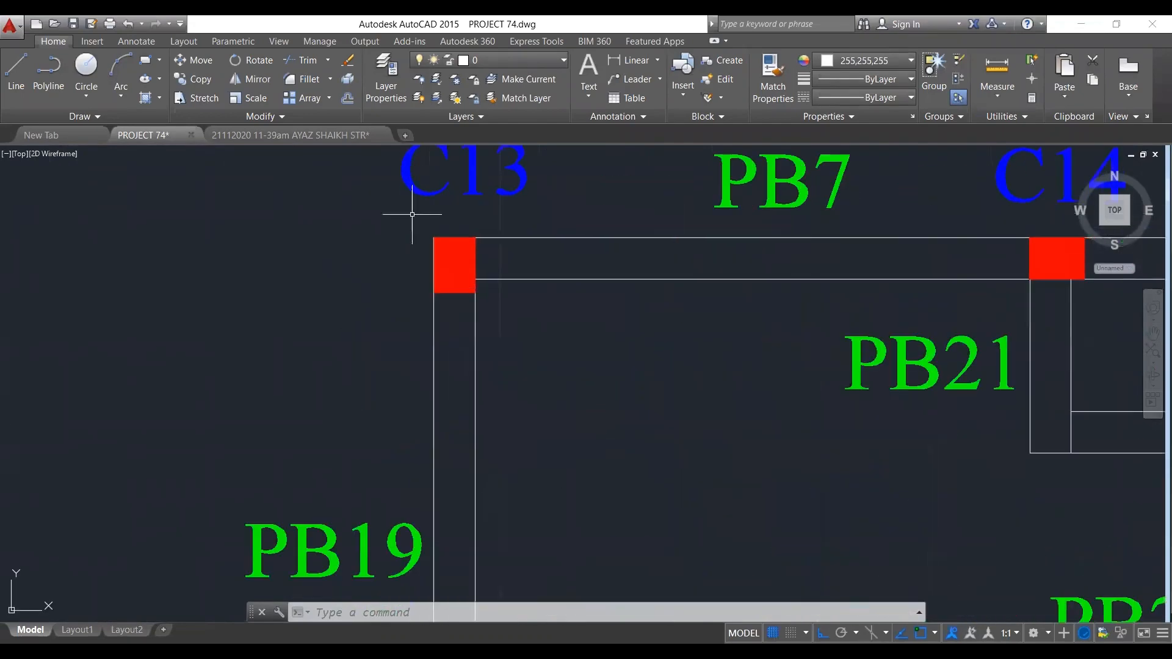
scroll(412, 214, up, 2)
scroll(514, 270, down, 6)
scroll(506, 275, down, 2)
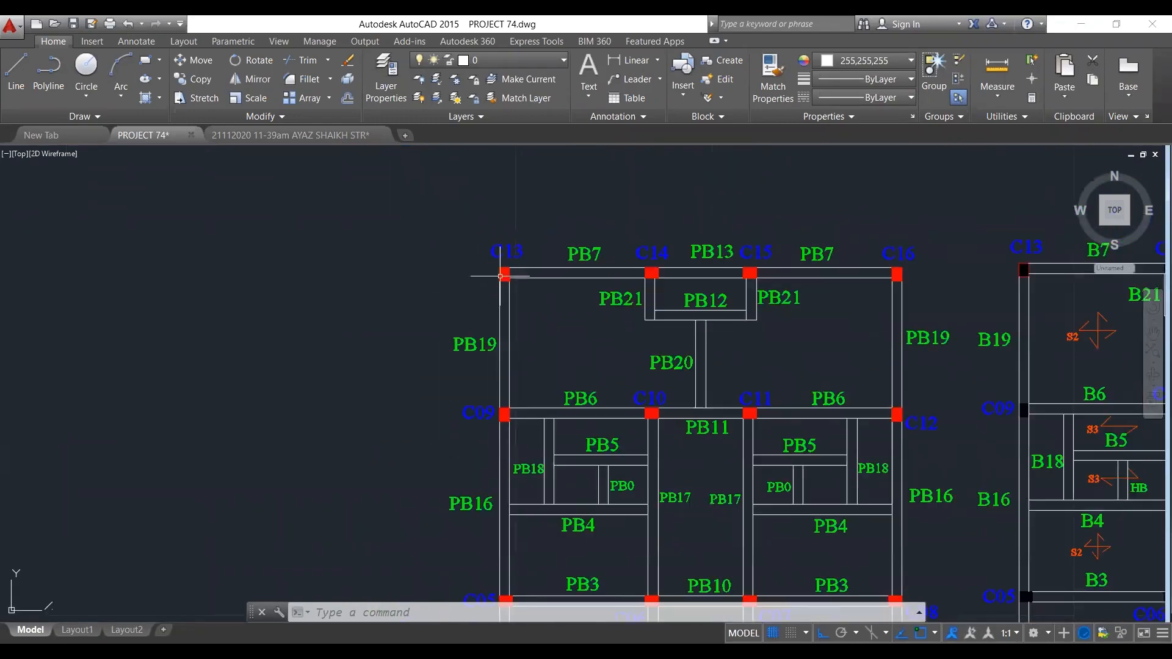
middle_drag(546, 330, 517, 317)
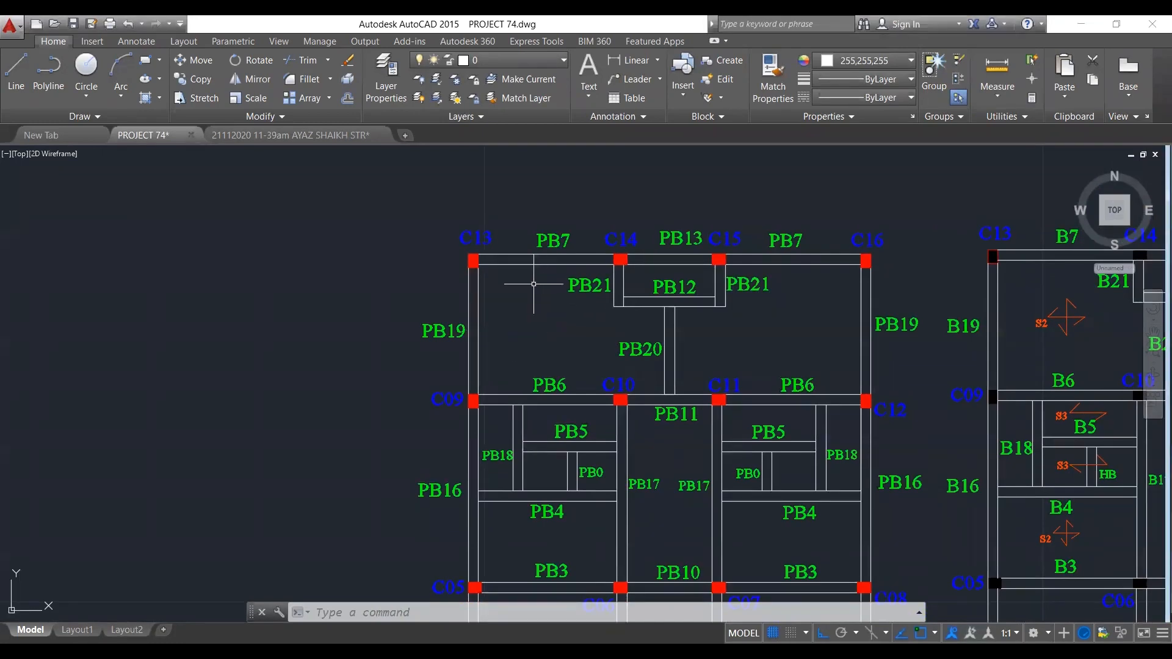
middle_drag(675, 348, 672, 347)
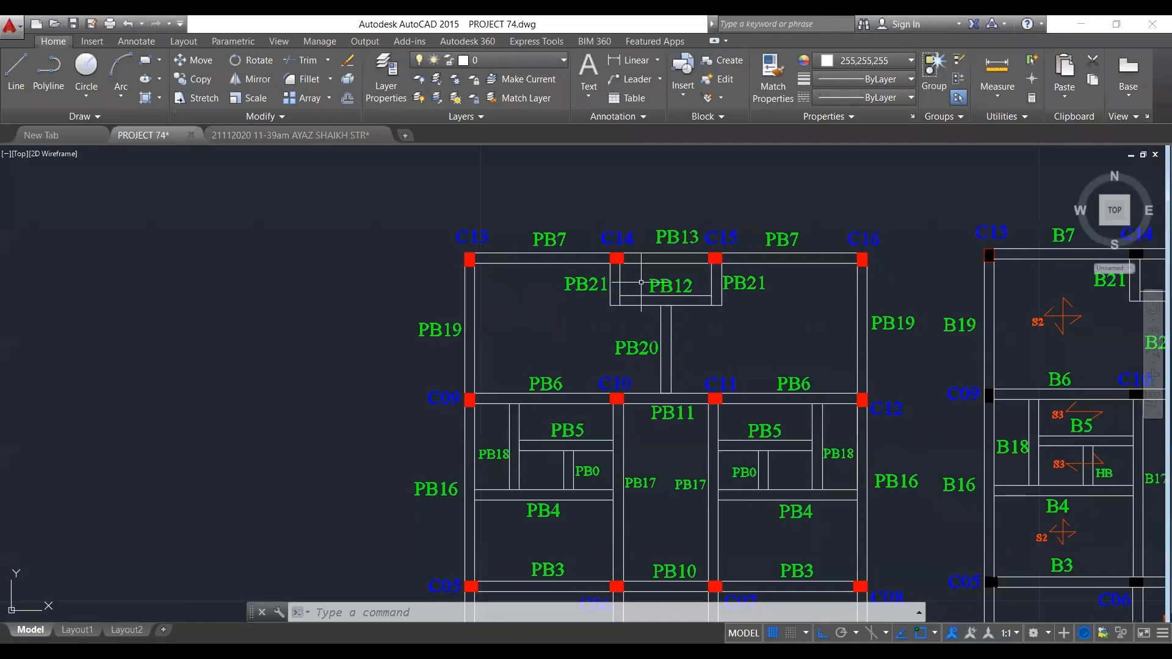
Examine the remaining columns and plinth beams of the ground floor structural layout down to columns C01 to C04.
mouse_move(602, 350)
middle_down()
mouse_move(574, 301)
mouse_move(576, 226)
middle_up()
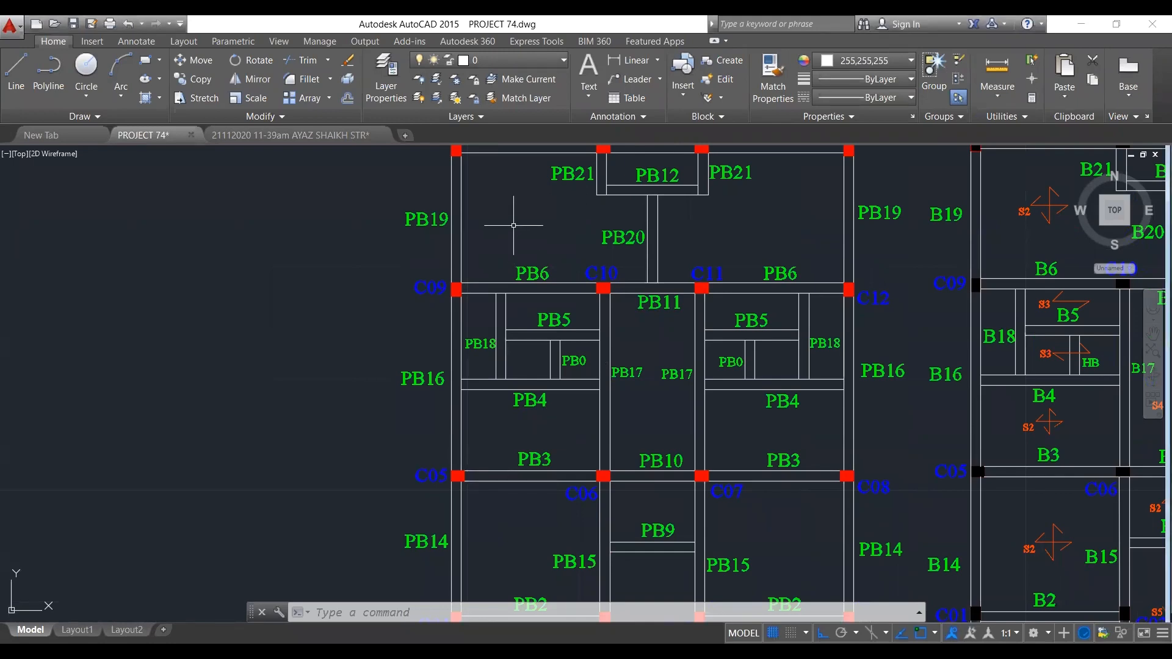
middle_drag(542, 273, 538, 276)
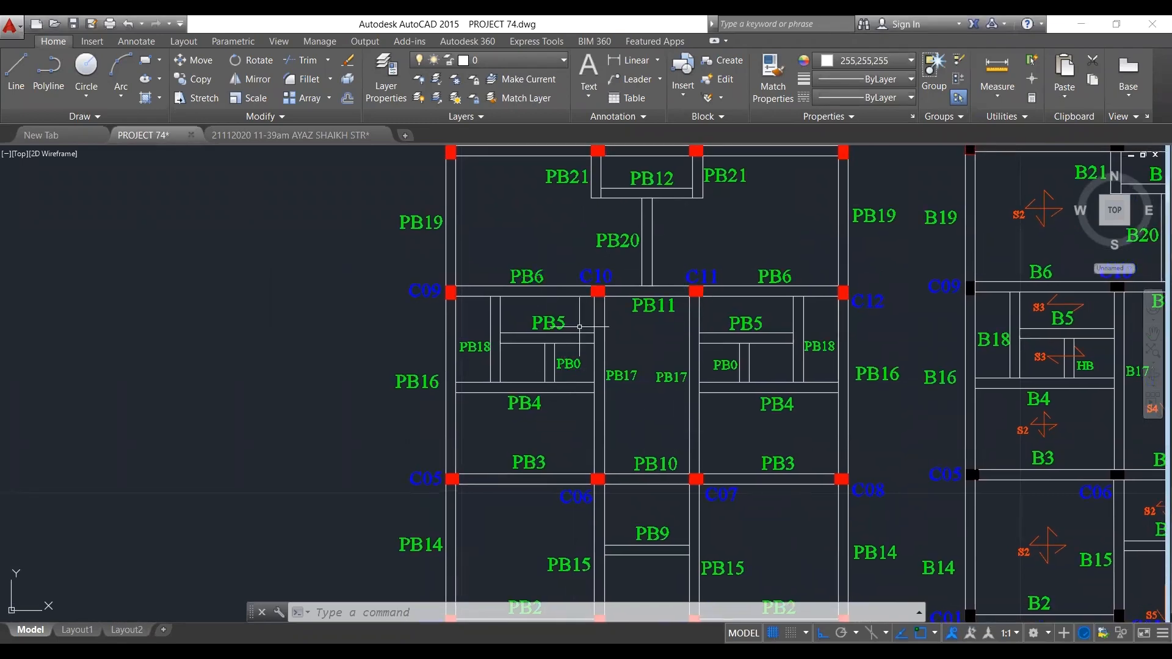
scroll(556, 285, down, 2)
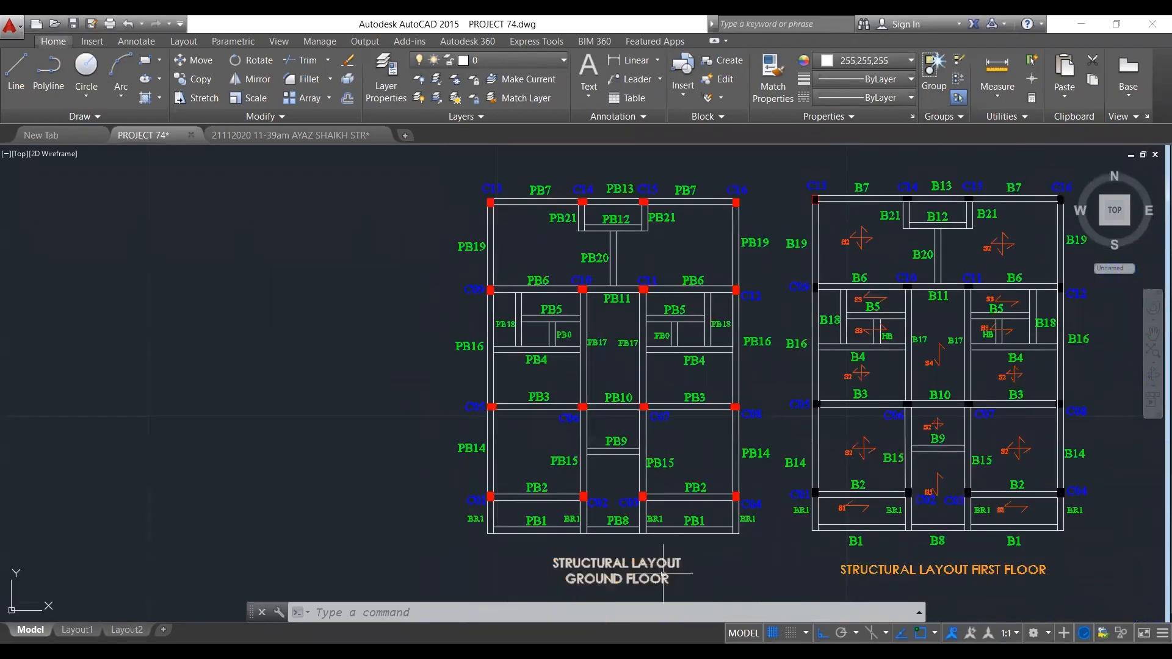
scroll(559, 431, up, 2)
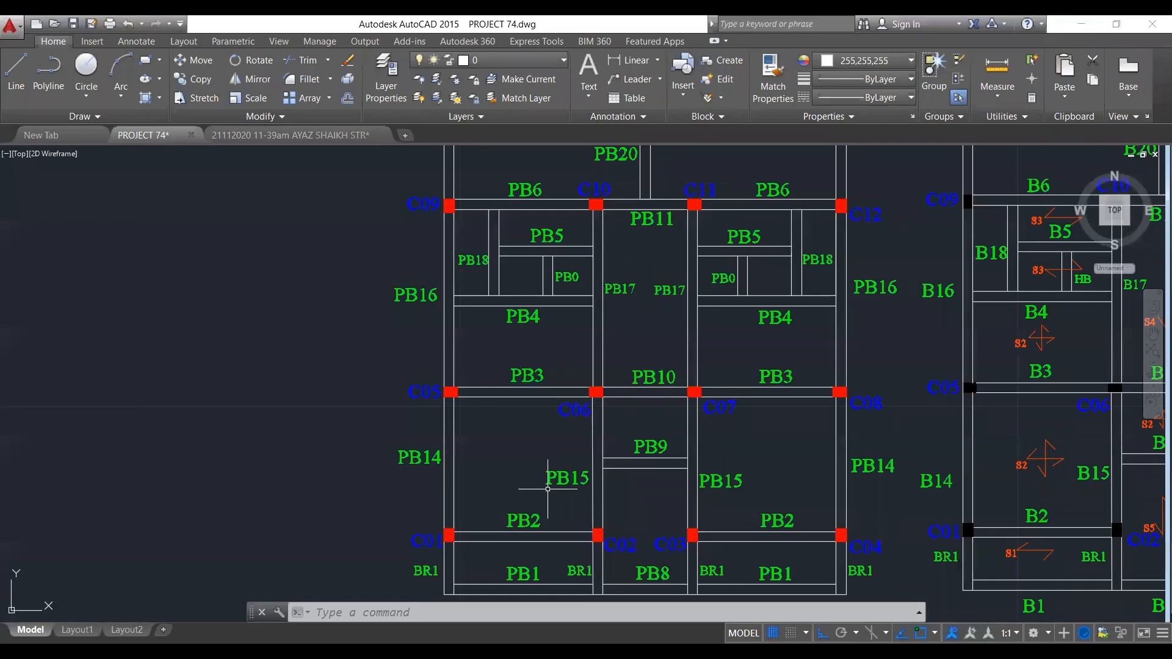
Locate the house floor plan below the front elevation and examine its rooms, walls and staircase.
scroll(639, 502, down, 10)
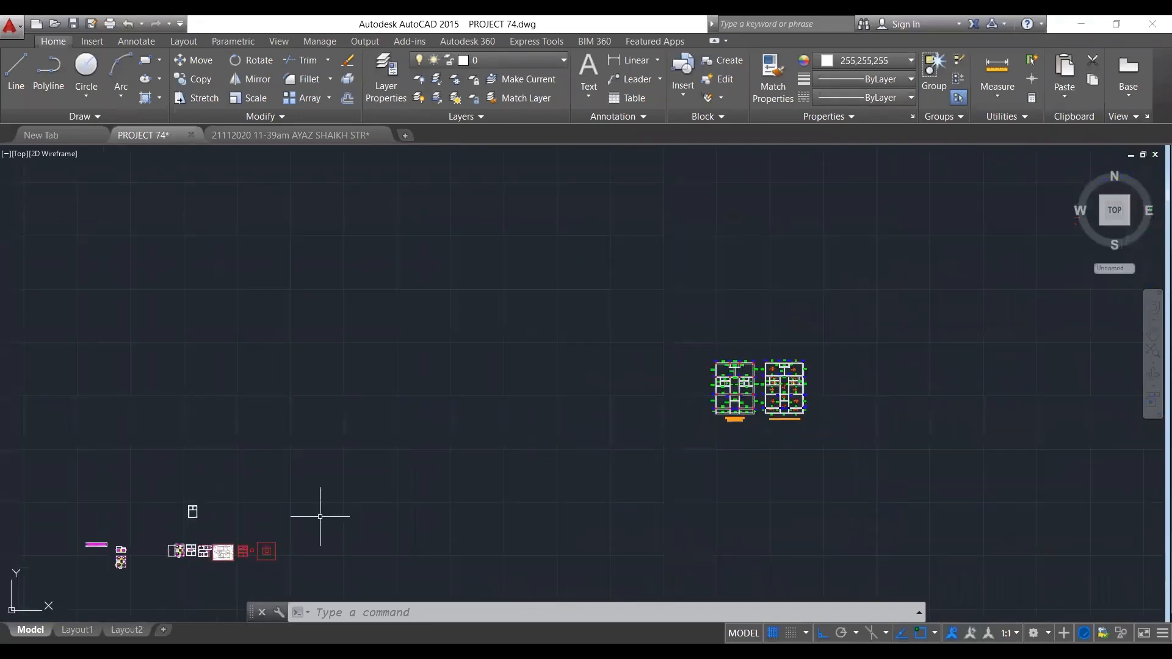
scroll(176, 562, up, 10)
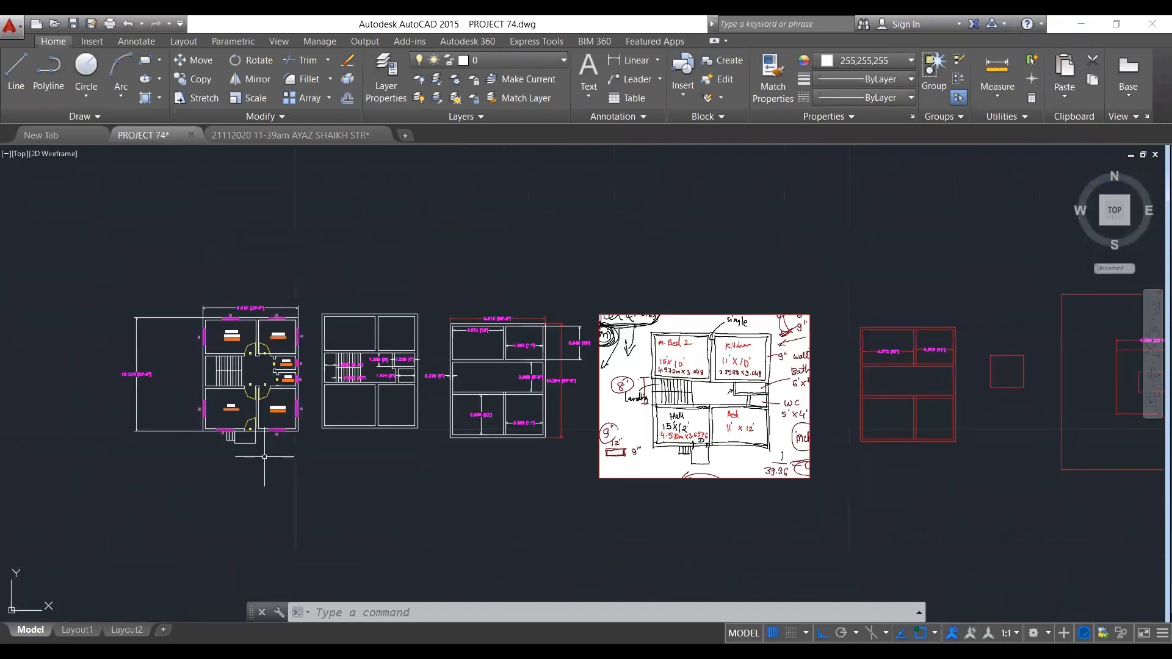
scroll(265, 457, down, 5)
scroll(189, 457, up, 7)
middle_drag(322, 471, 538, 461)
scroll(464, 429, up, 4)
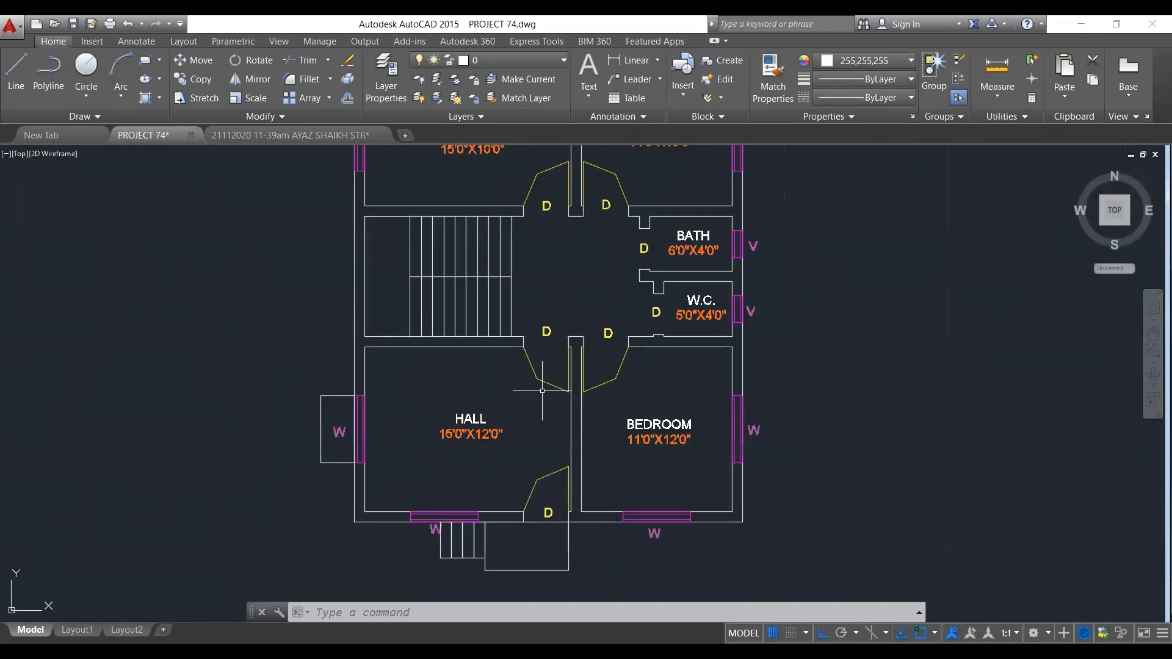
scroll(548, 392, down, 3)
middle_drag(519, 408, 493, 434)
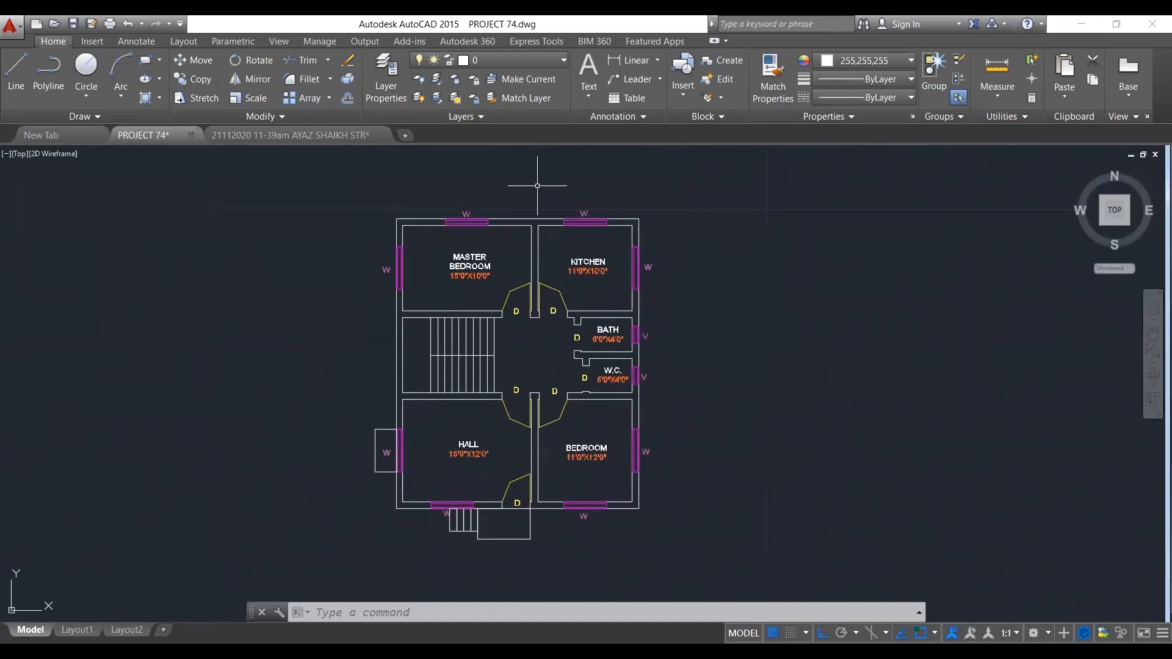
scroll(468, 354, down, 2)
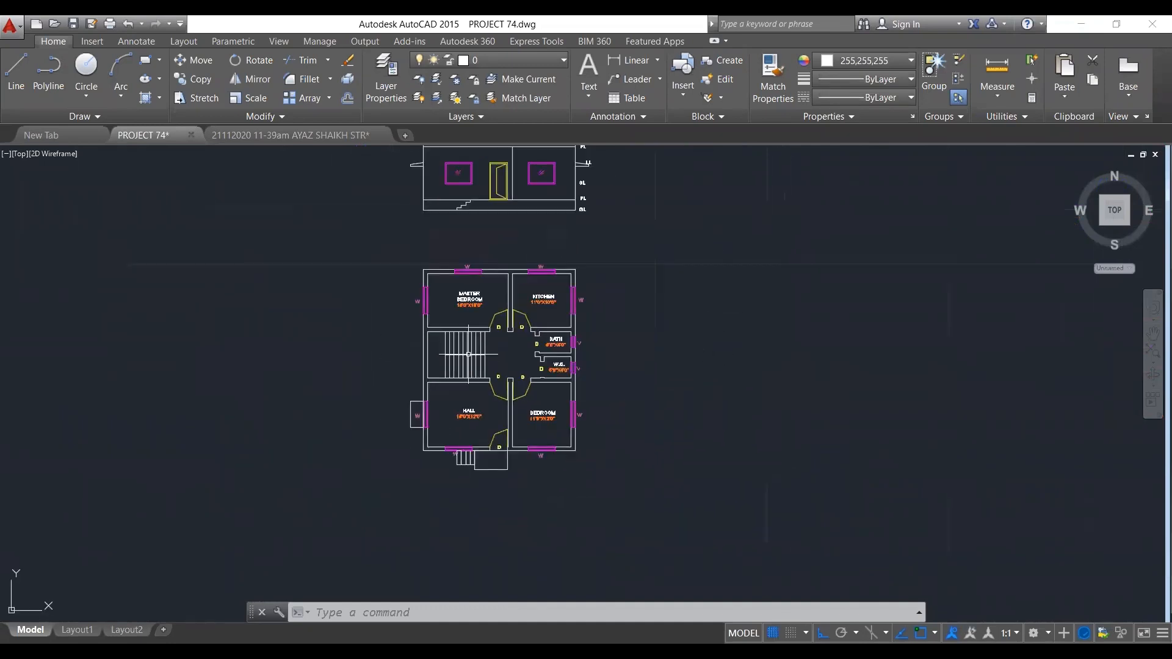
scroll(468, 355, down, 2)
scroll(470, 366, up, 2)
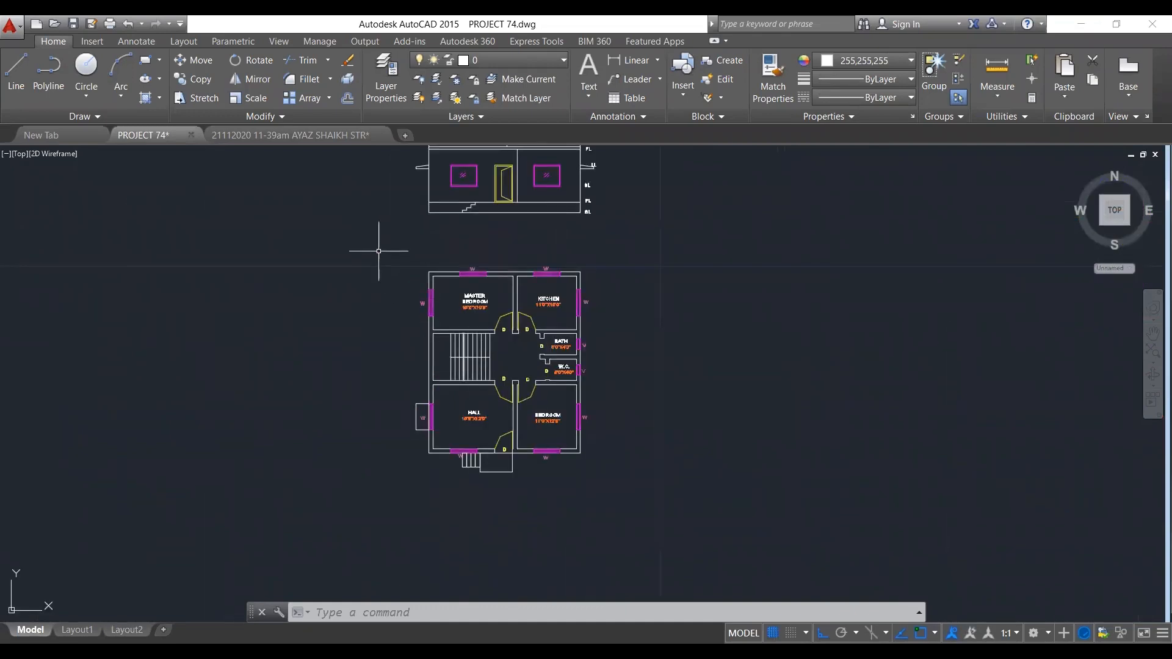
Copy the entire labelled floor plan from its upper-left outer corner into the empty space to its right.
click(361, 237)
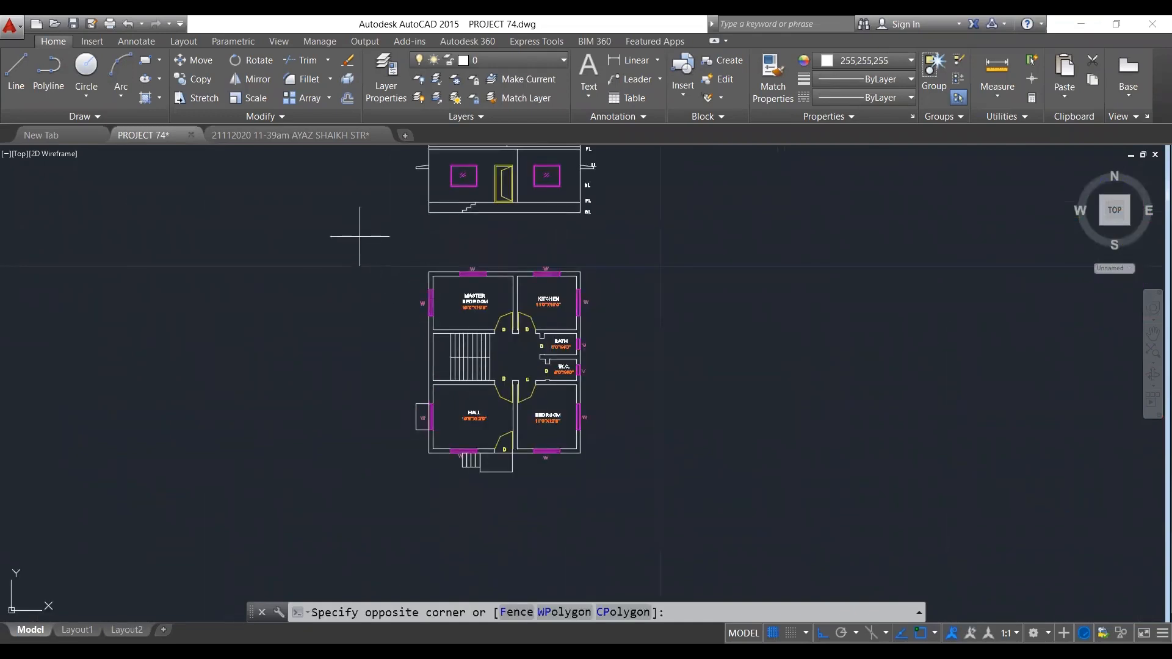
click(629, 493)
text(CO)
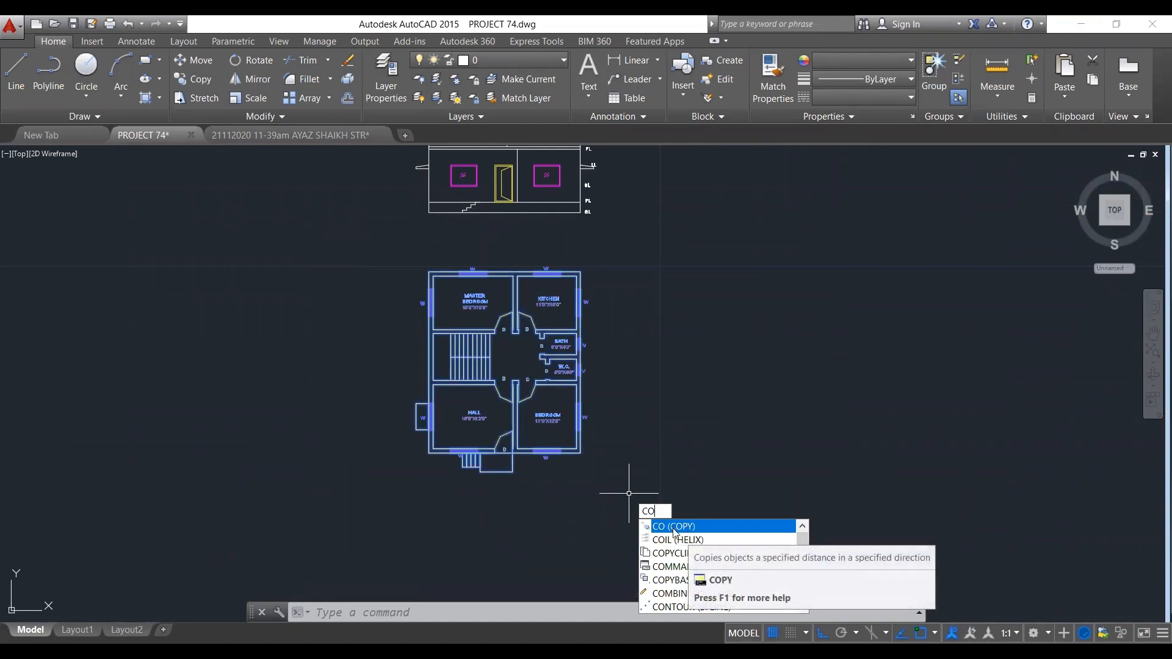
key(Escape)
text(co)
key(Return)
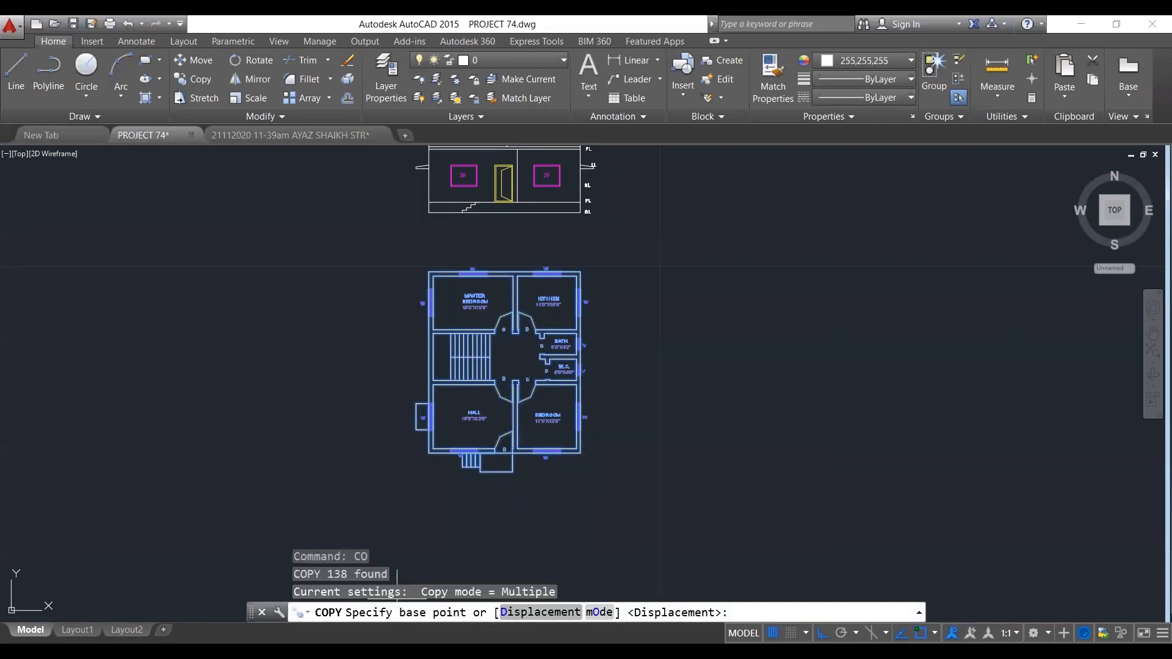
click(428, 272)
click(801, 263)
key(Escape)
key(Escape)
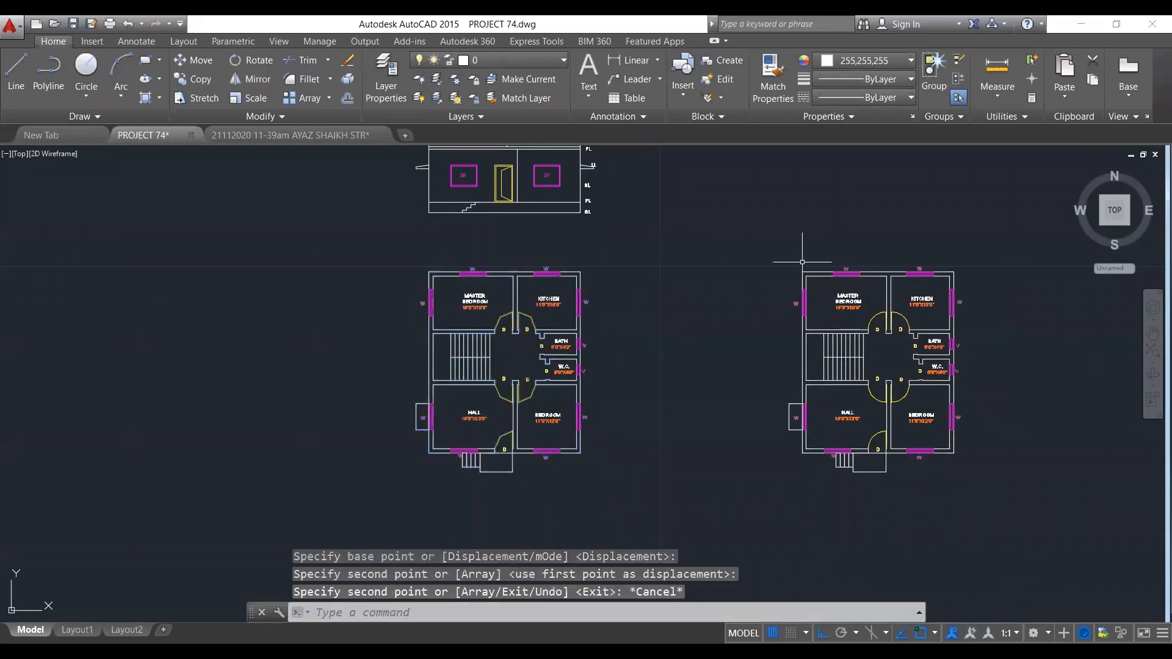
key(Escape)
key(Escape)
scroll(826, 349, up, 2)
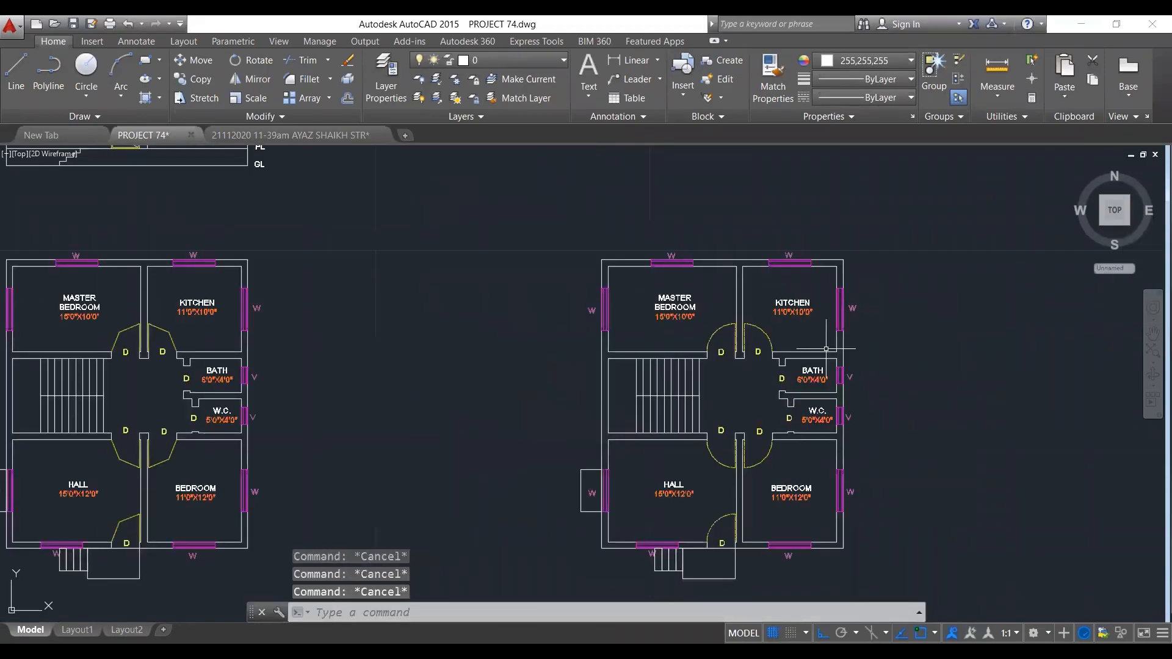
Measure the outer wall's thickness at the copied plan's Master Bedroom corner with a linear dimension, without placing it.
middle_drag(756, 396, 647, 352)
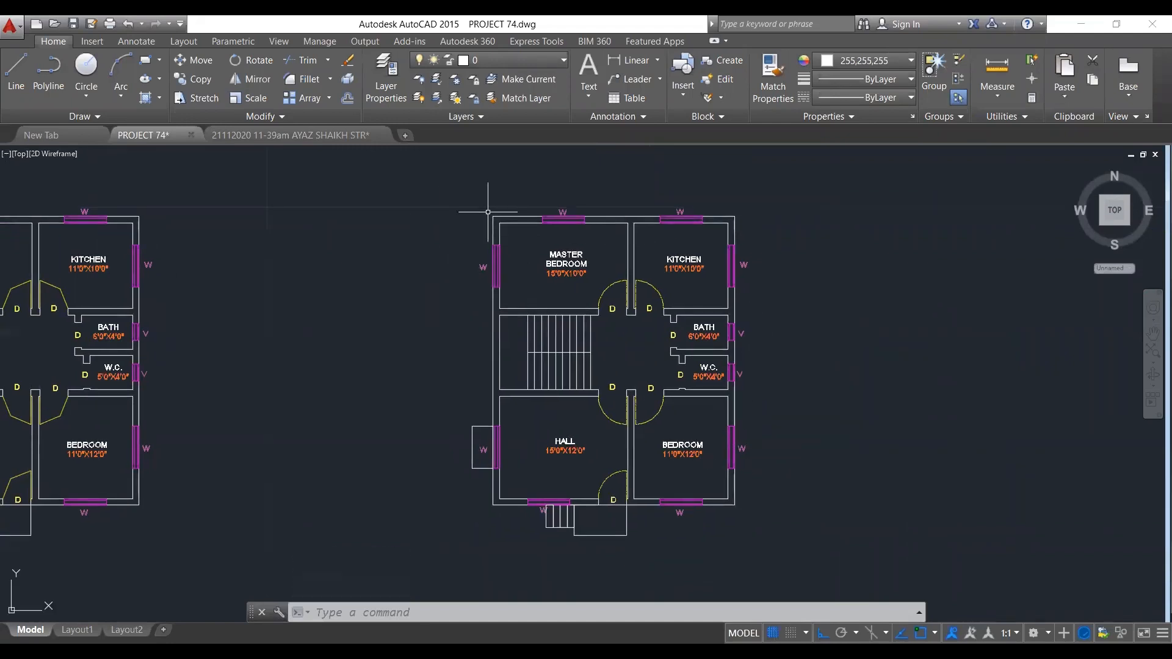
scroll(495, 217, up, 8)
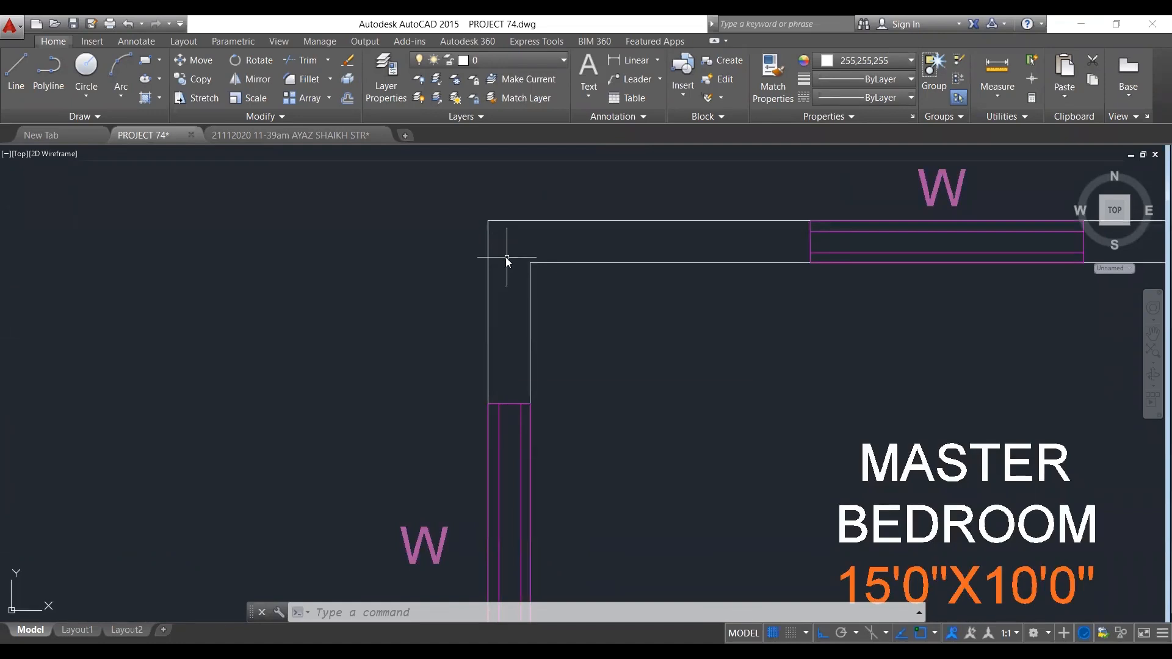
text(DLI)
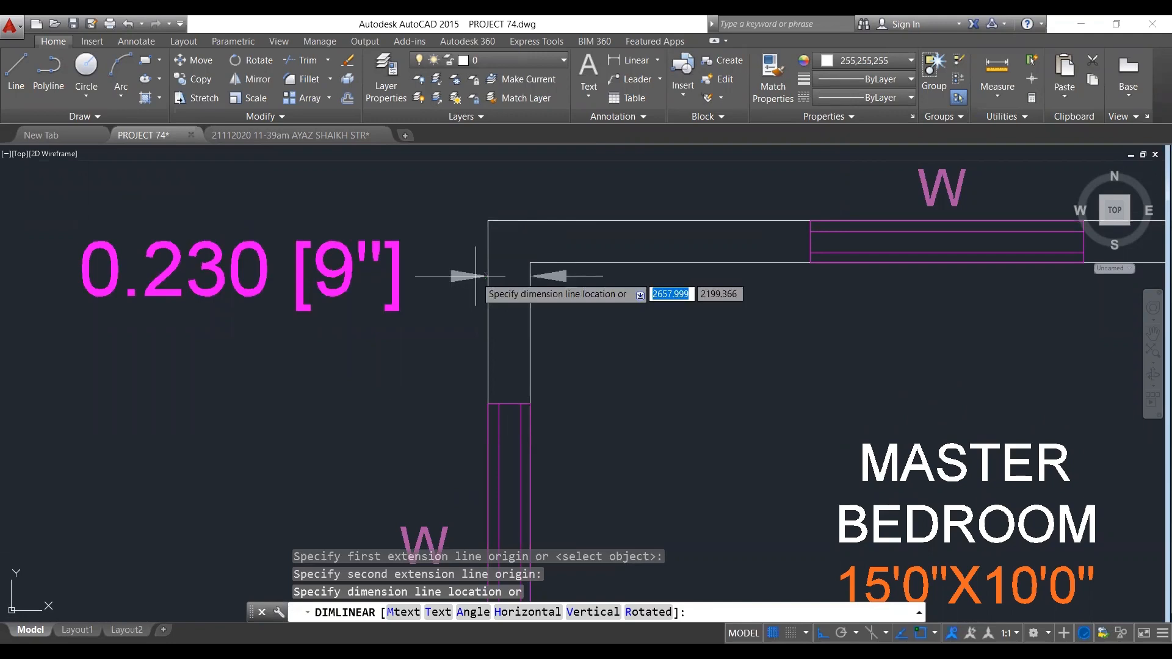
key(Escape)
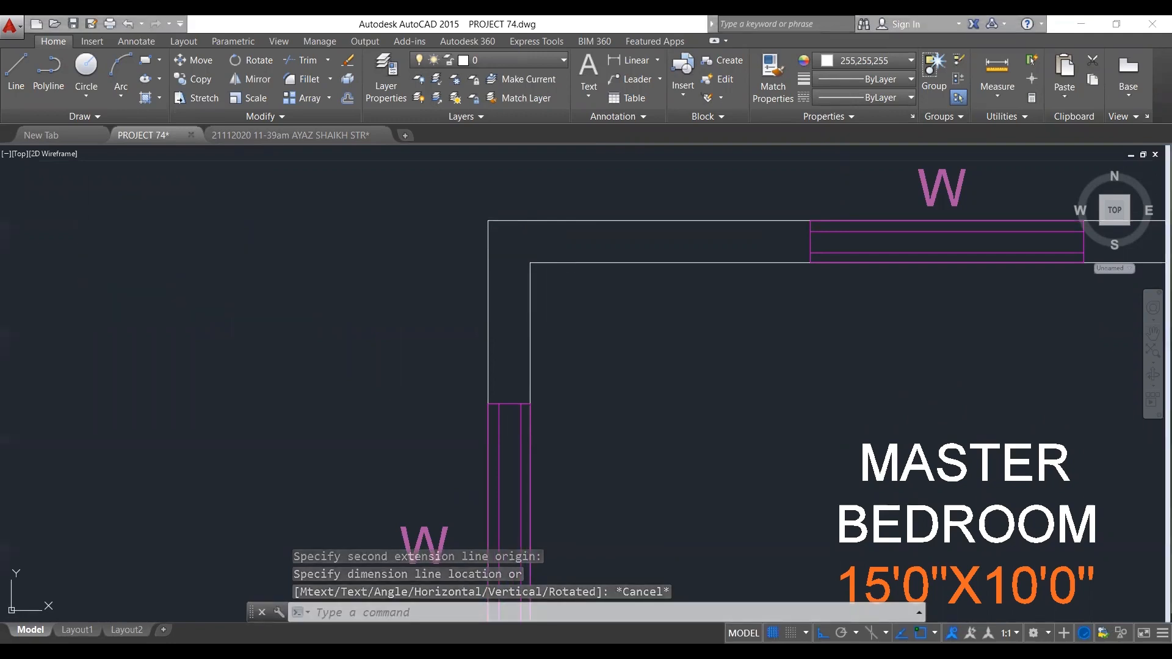
Draw a 0.23 by 0.38 rectangle as a column outline in the empty space beside the copied floor plan.
scroll(509, 281, down, 3)
scroll(514, 285, down, 3)
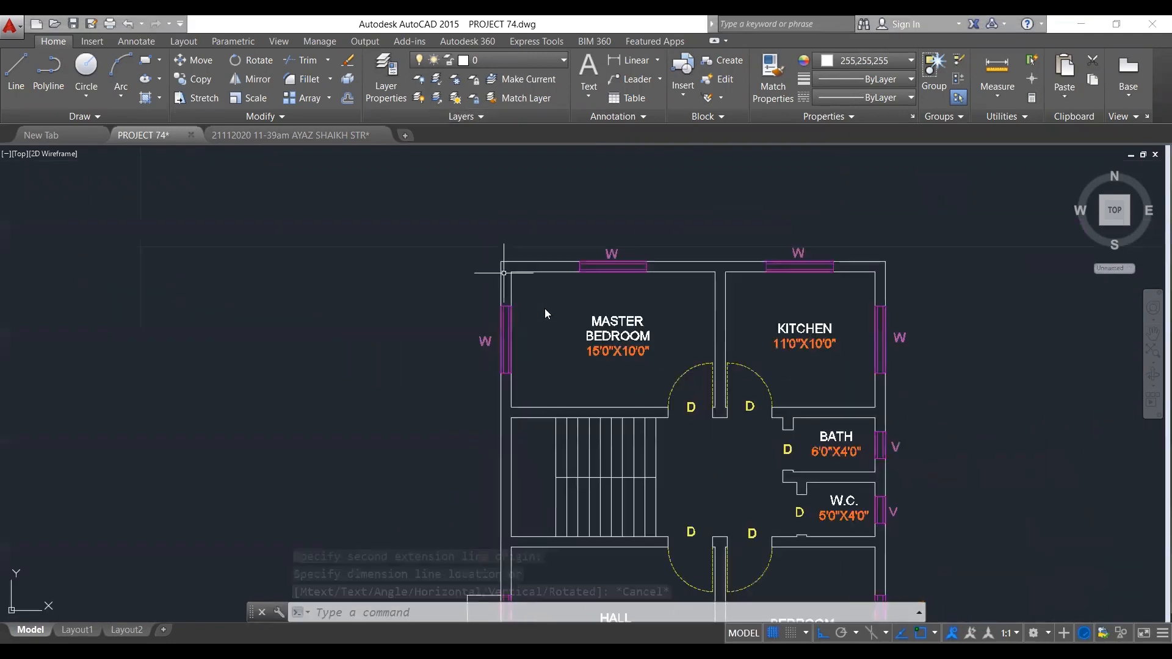
scroll(541, 267, down, 1)
middle_drag(540, 266, 533, 247)
key(Escape)
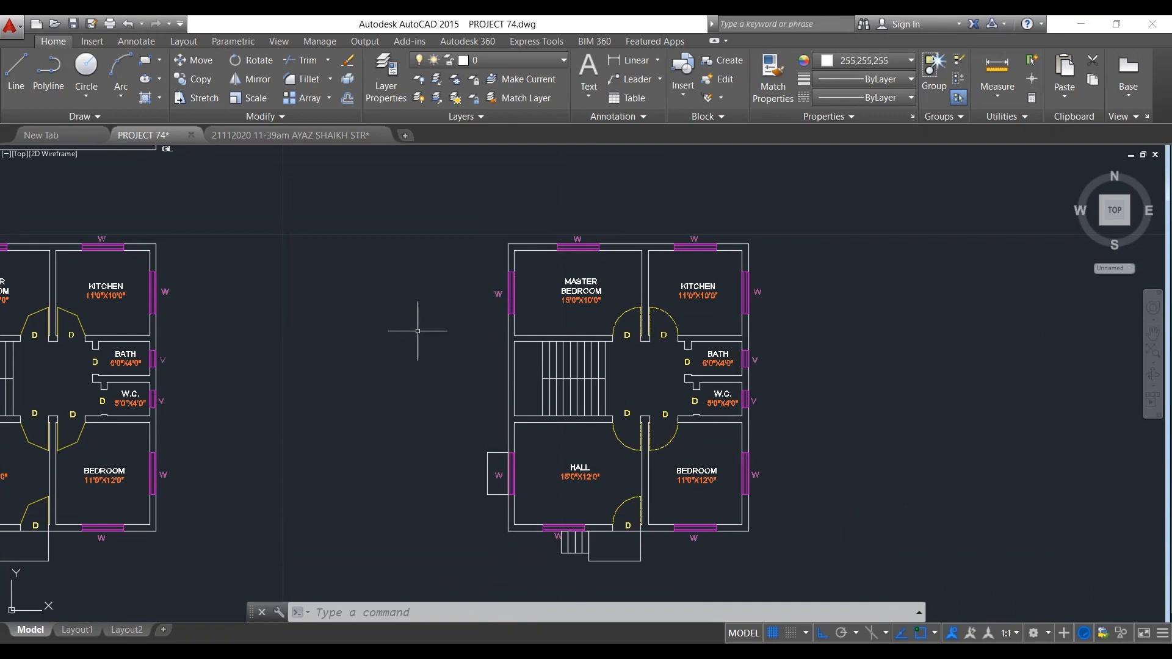
text(REC)
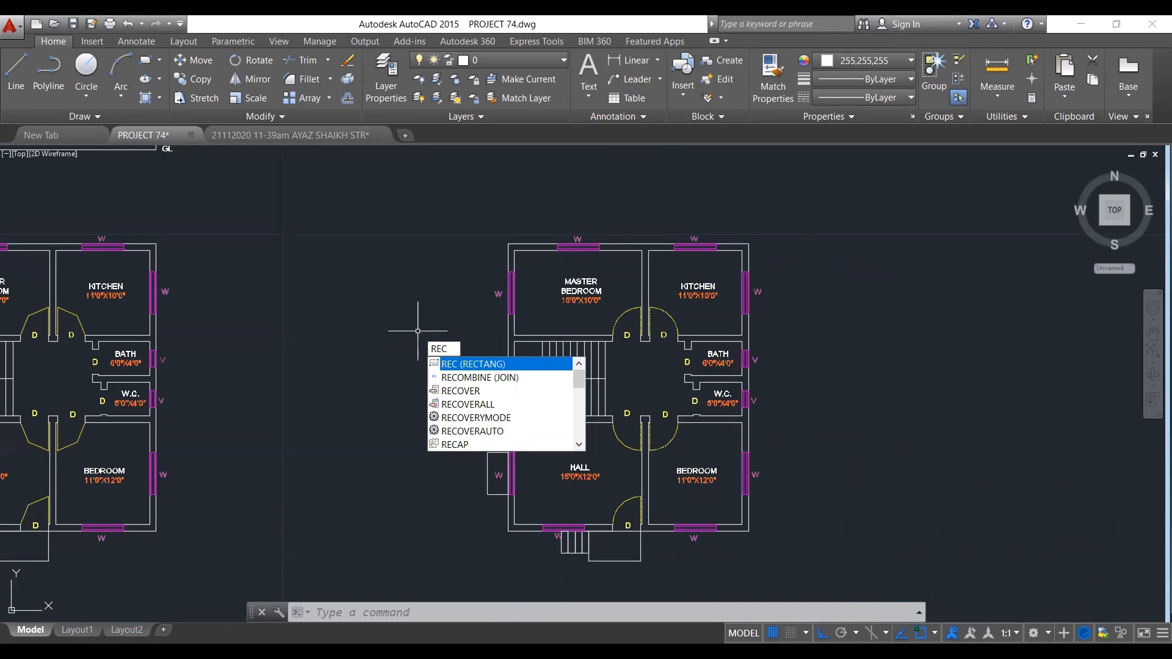
key(Return)
click(367, 323)
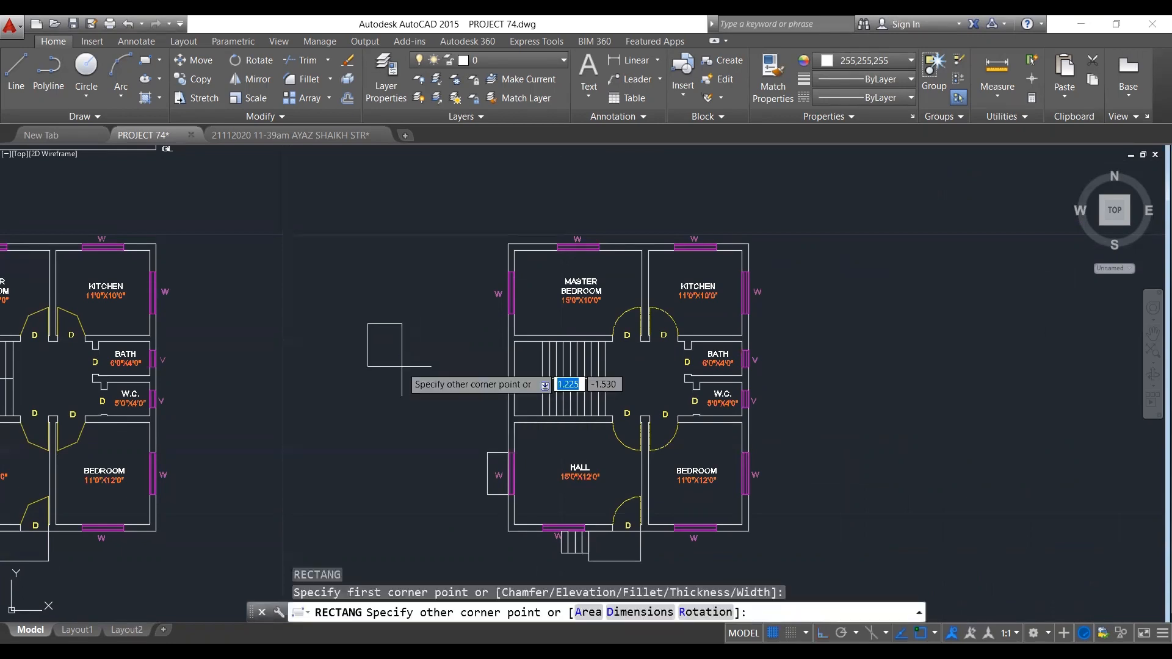
text(0.23)
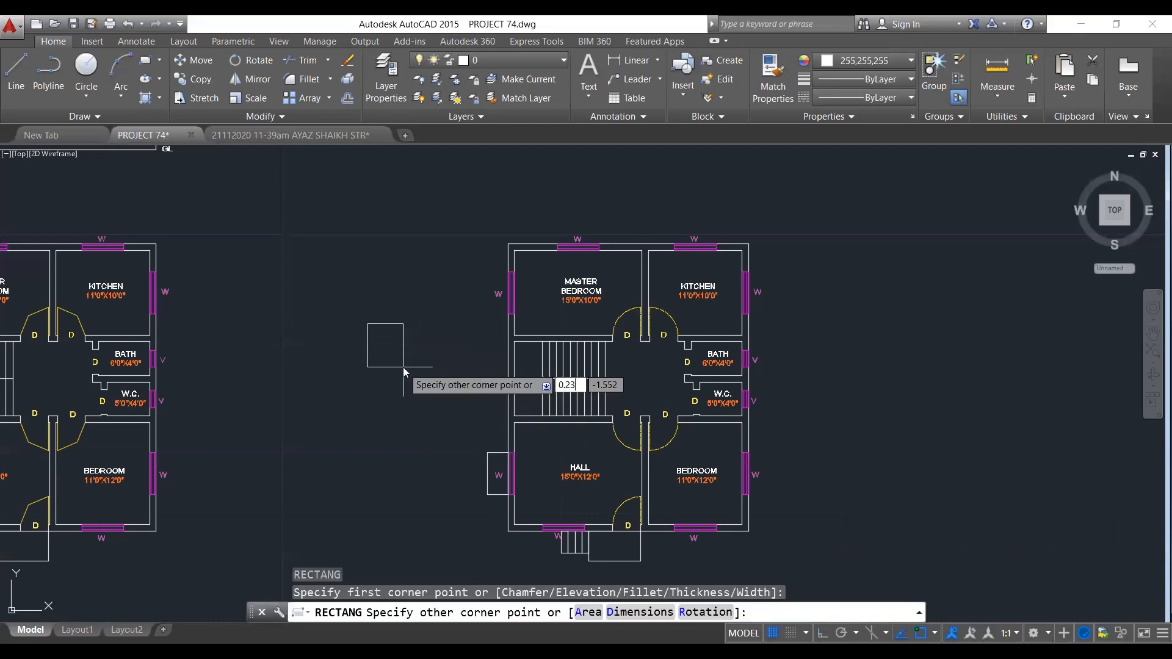
key(Tab)
text(0.38)
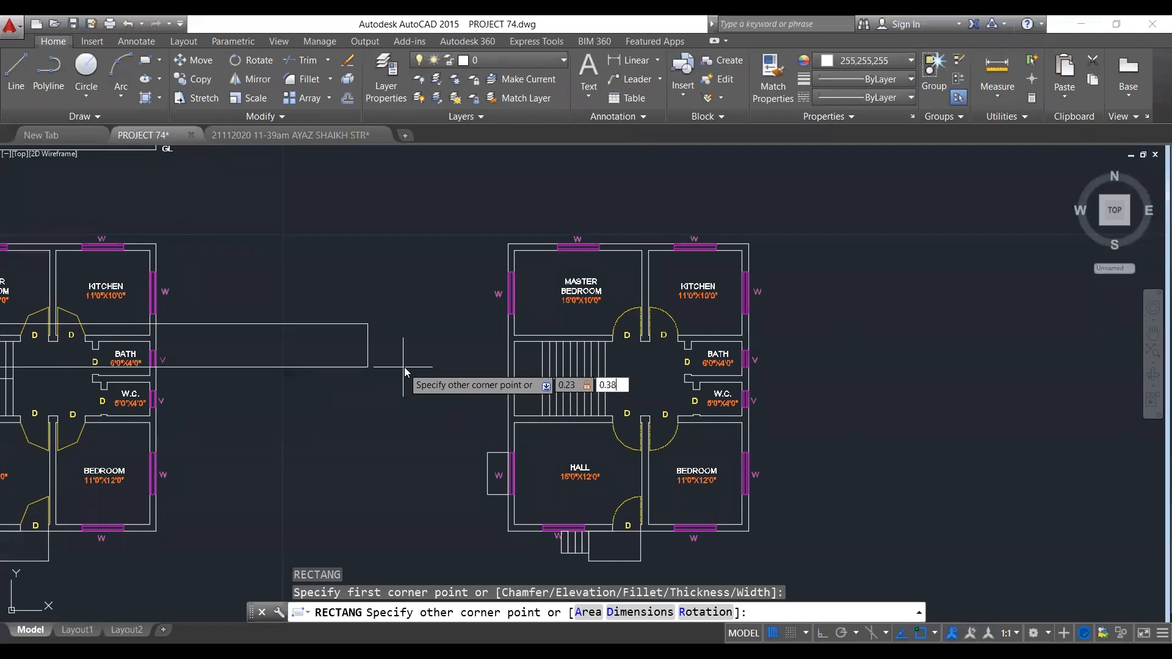
key(Return)
key(Escape)
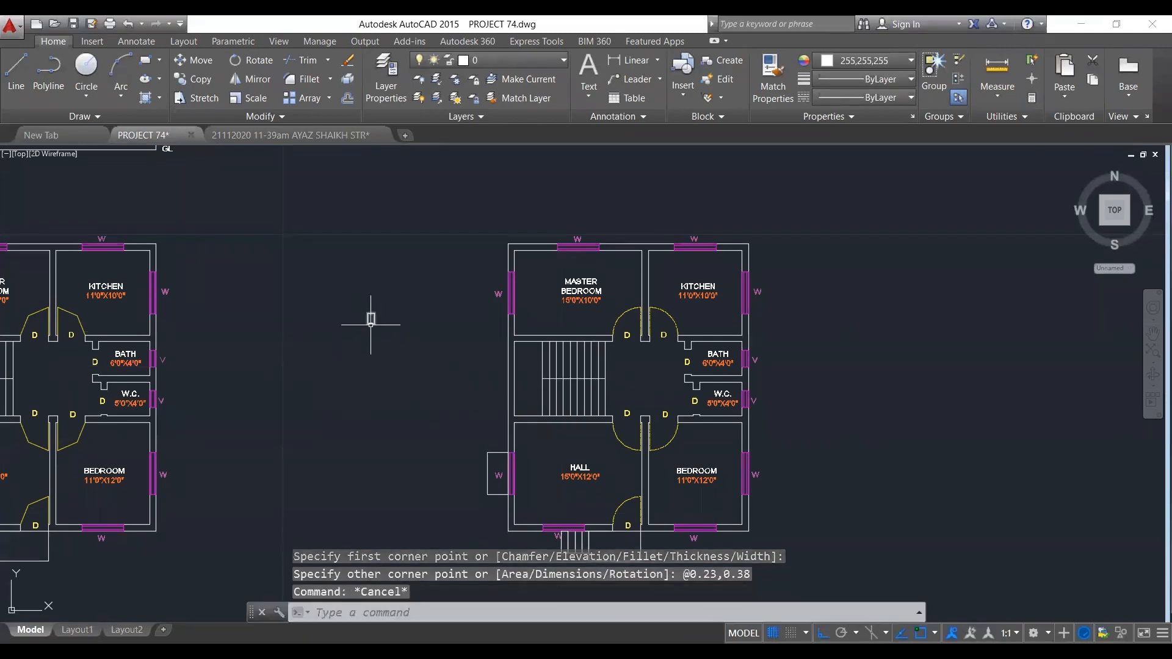
Change the color of the column rectangle to red.
scroll(371, 326, up, 2)
scroll(371, 326, up, 4)
click(336, 240)
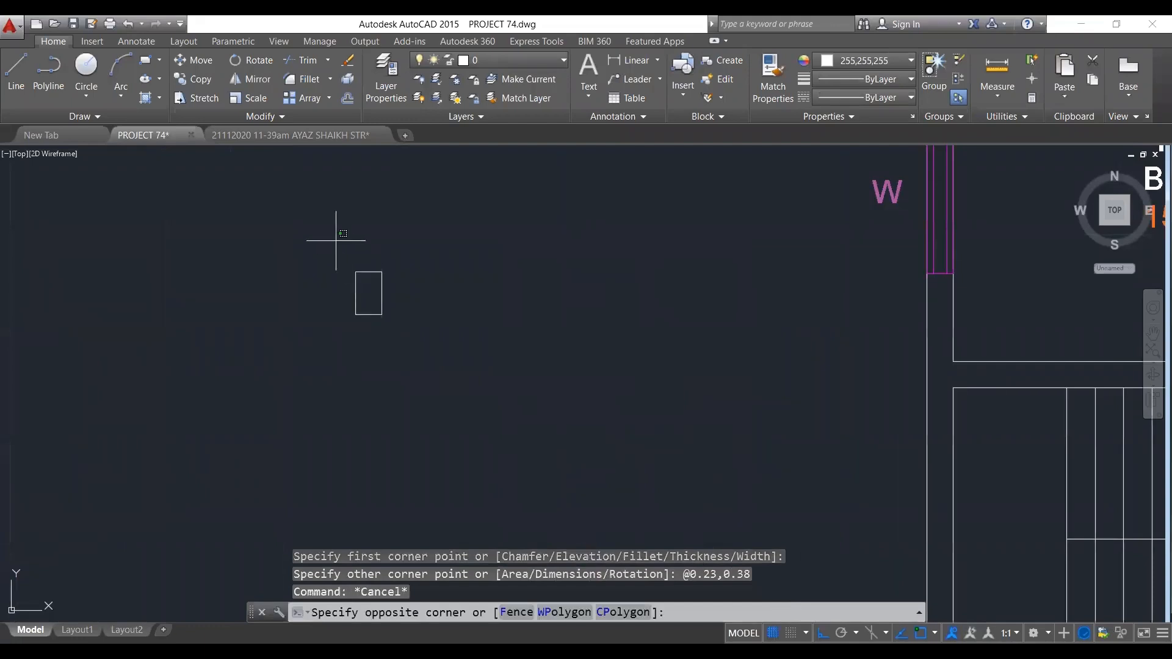
scroll(335, 319, down, 6)
key(Escape)
scroll(434, 317, up, 6)
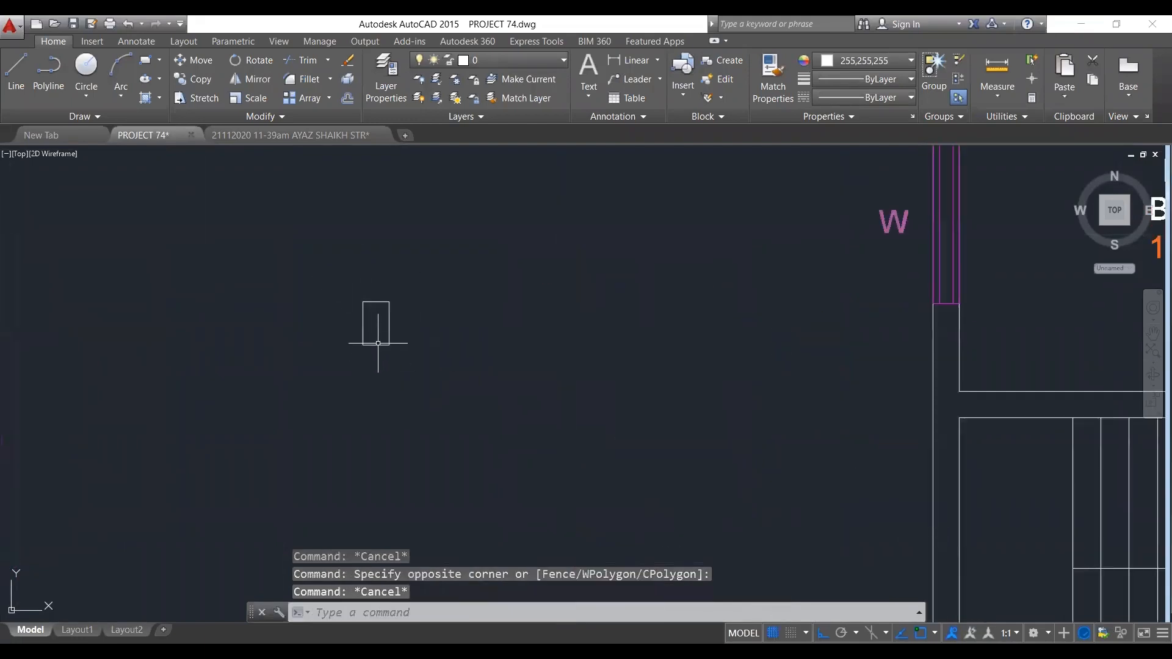
click(333, 280)
click(403, 370)
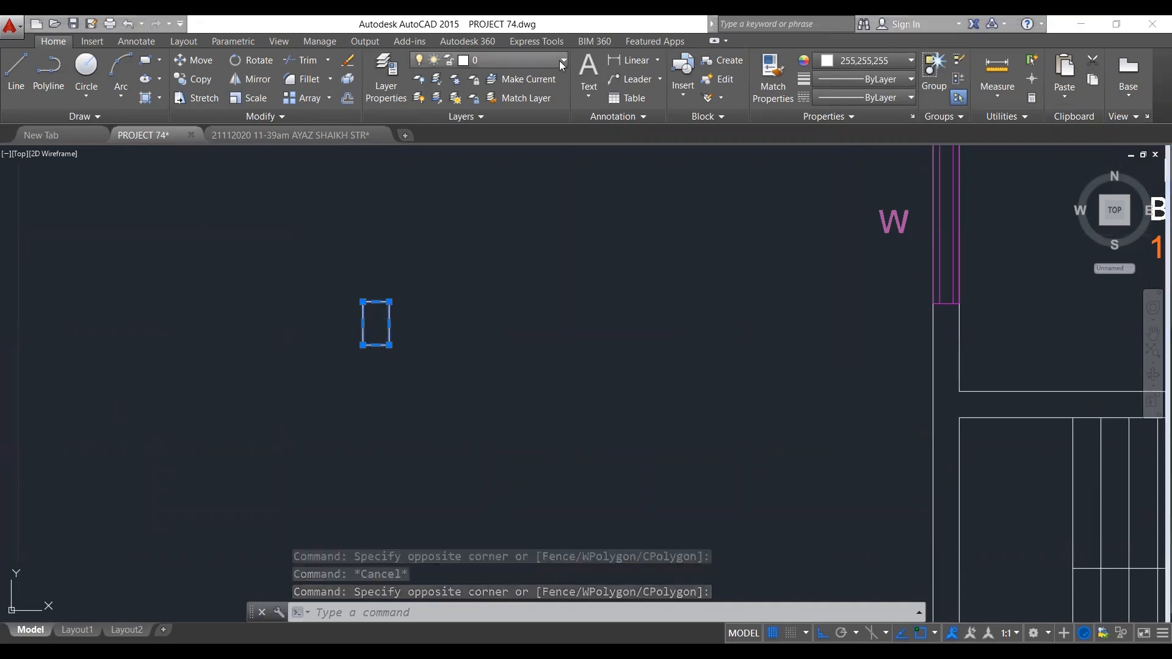
click(532, 59)
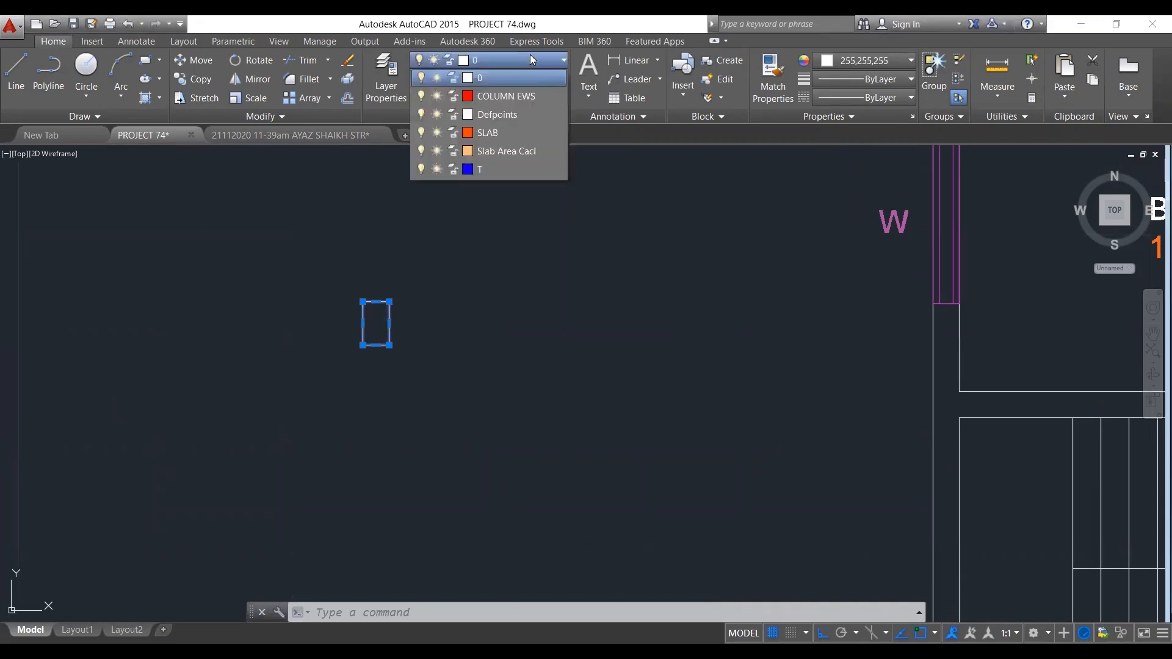
click(530, 55)
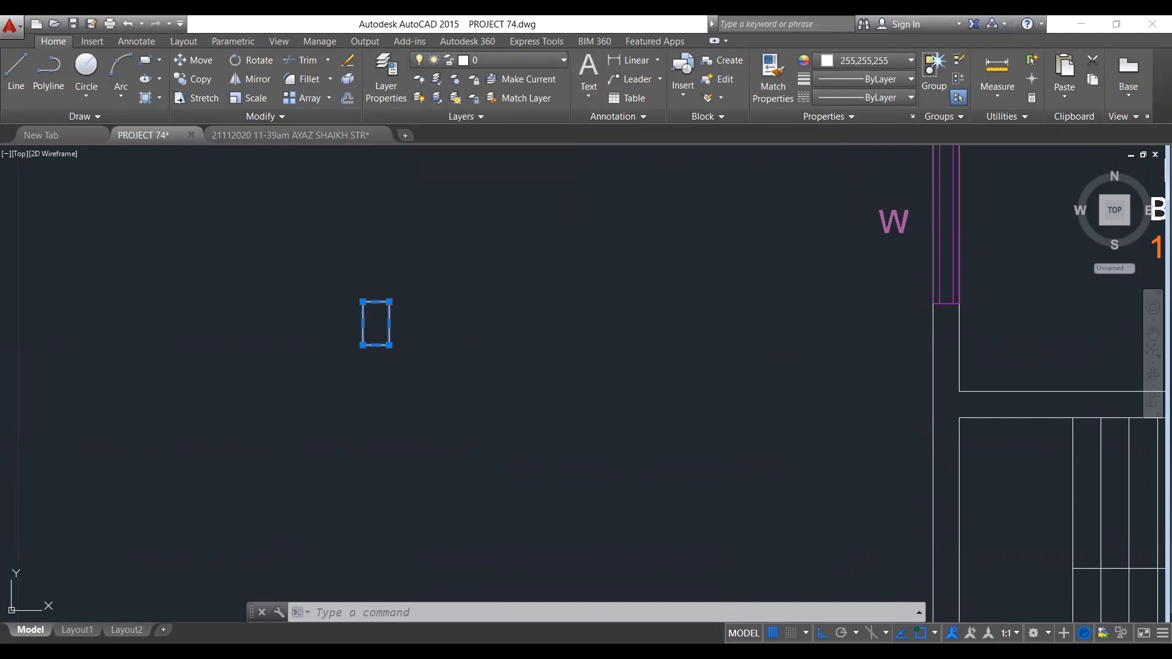
click(688, 189)
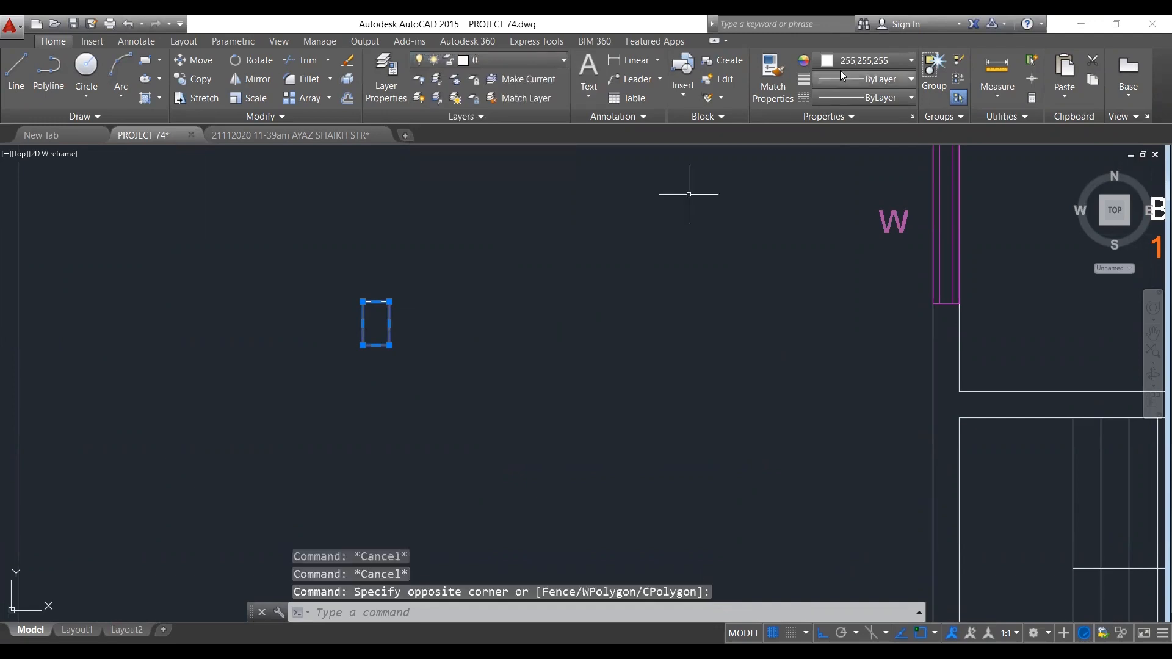
click(867, 60)
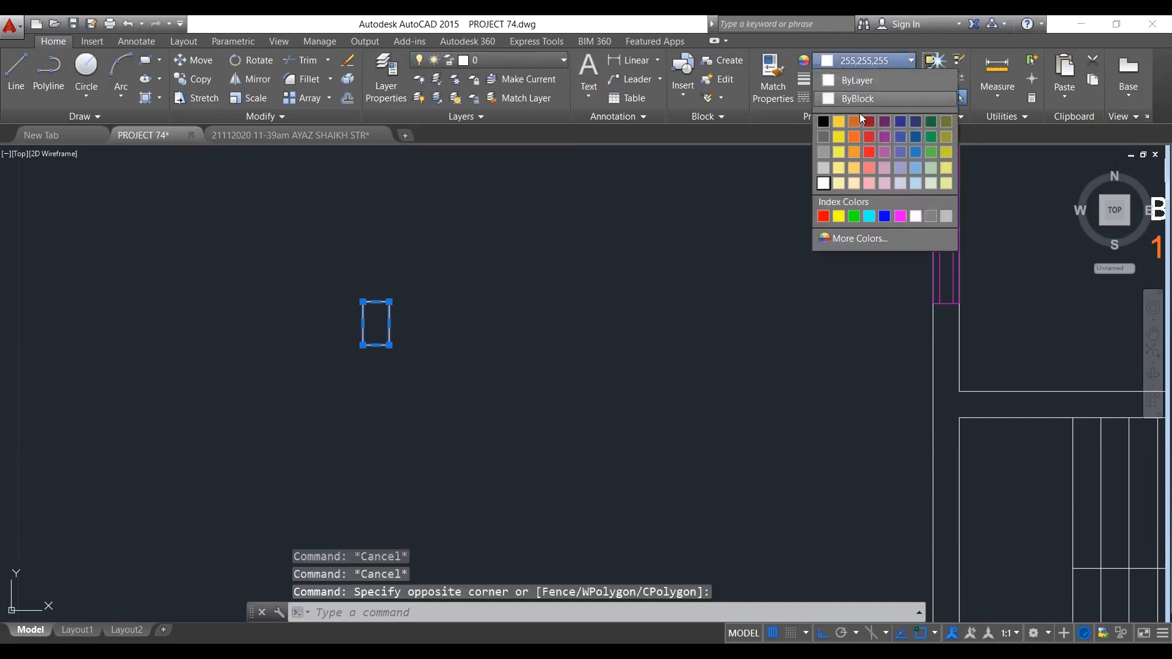
click(823, 220)
key(Escape)
Draw two crossing diagonal lines between the opposite corners of the red column rectangle.
scroll(366, 345, up, 6)
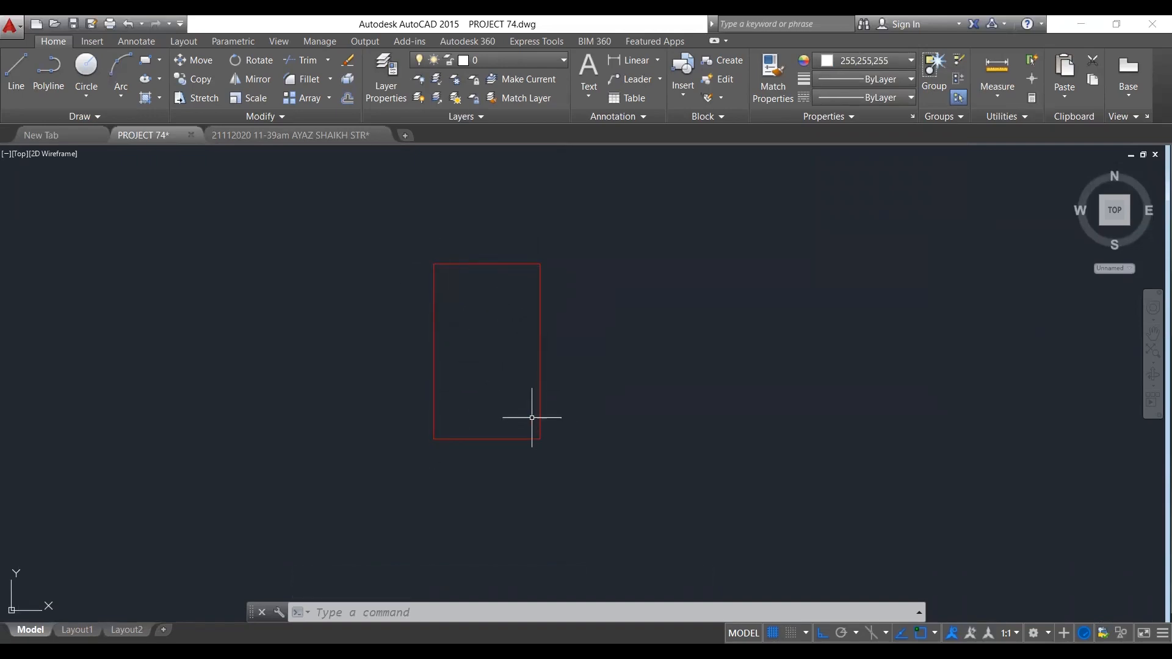
text(L)
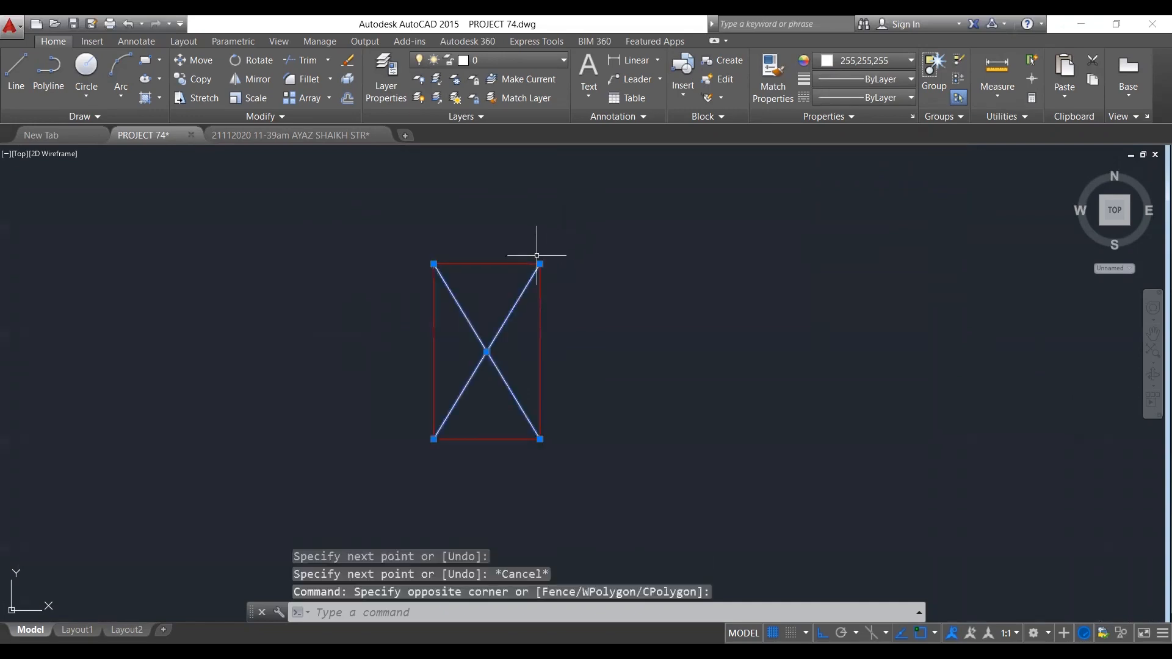
Change the color of the two crossing diagonal lines in the column rectangle to red.
click(840, 67)
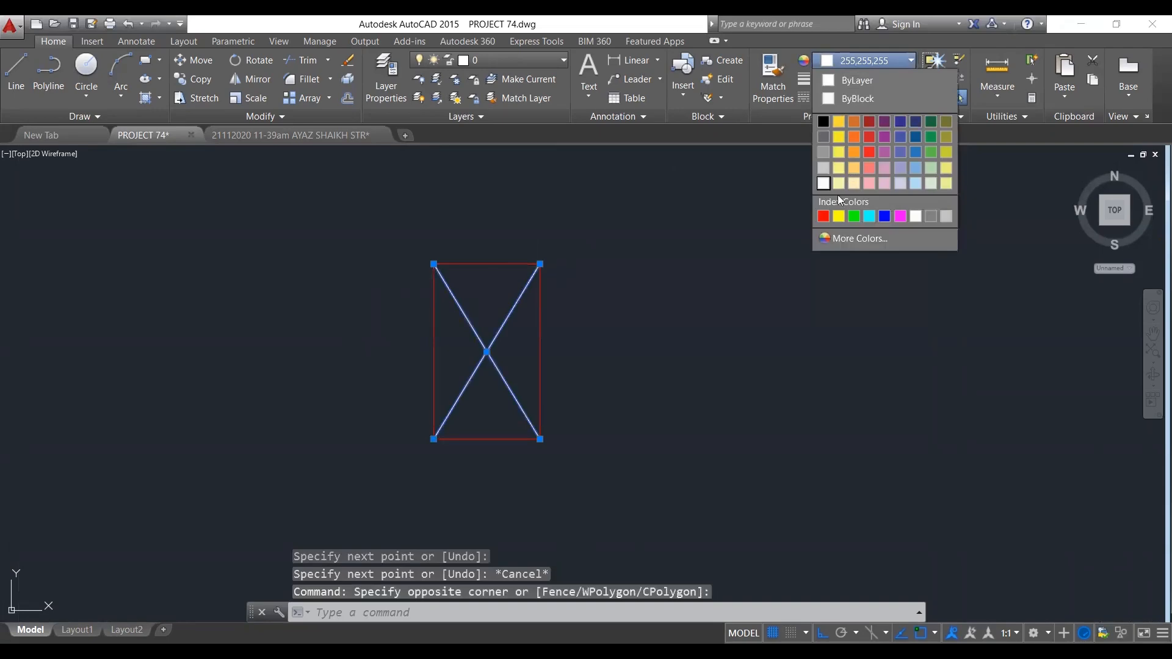
click(828, 217)
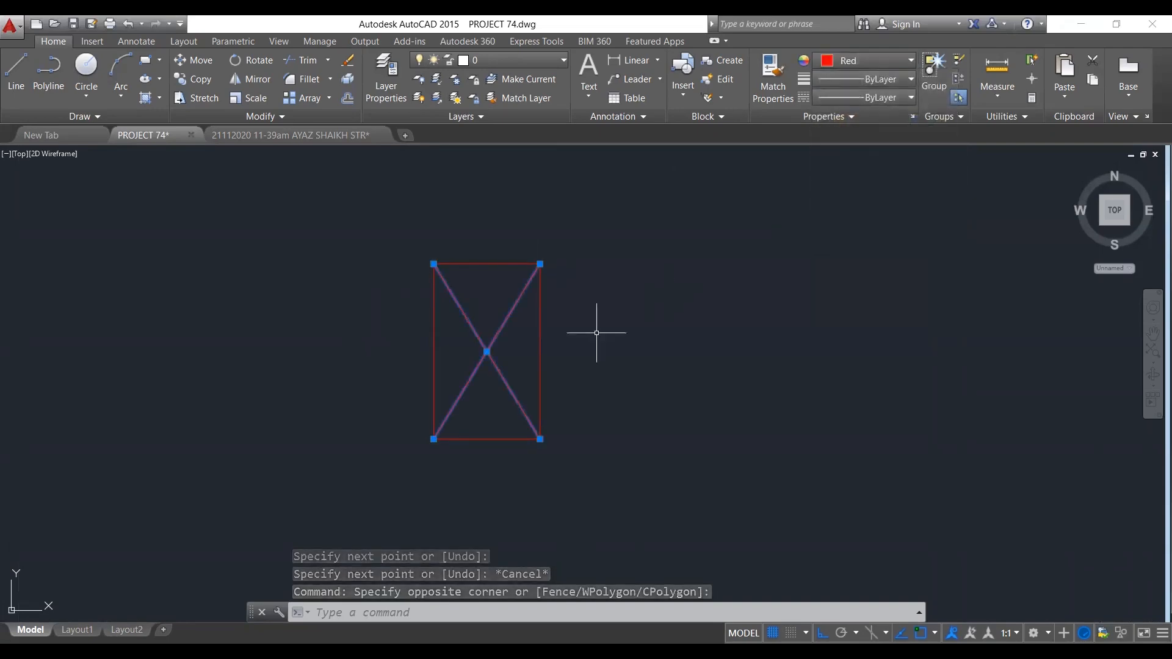
key(Escape)
key(Escape)
scroll(443, 339, down, 10)
scroll(468, 356, up, 2)
middle_drag(491, 362, 475, 371)
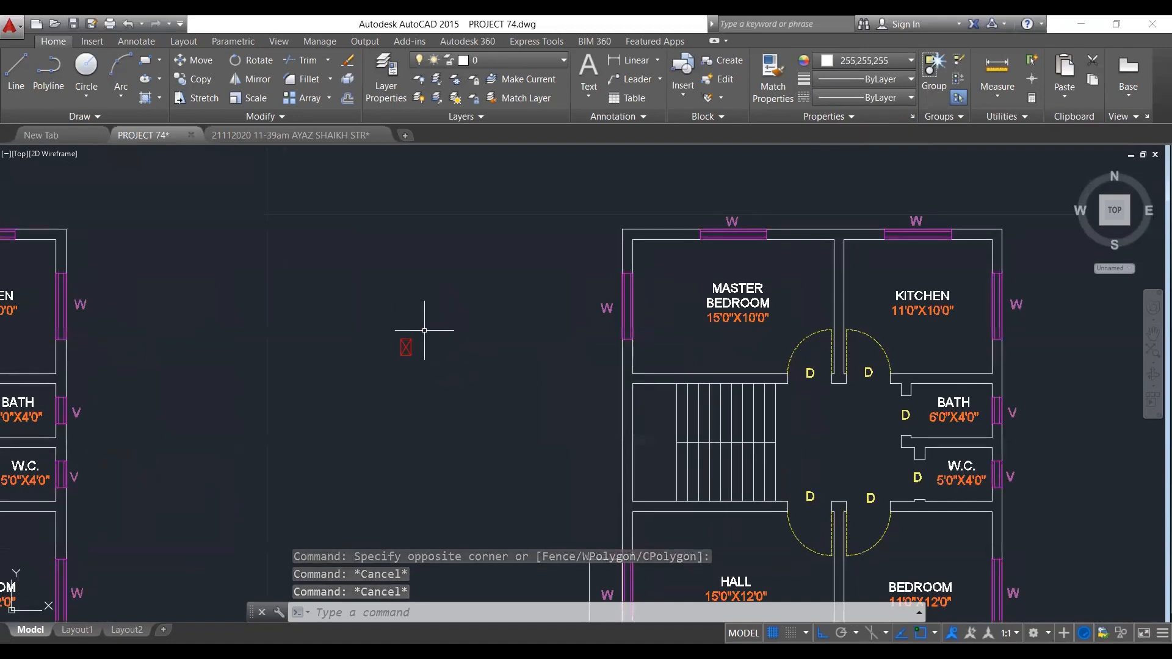
Fill the column rectangle, including all areas between the diagonals, with a SOLID hatch.
scroll(384, 342, up, 4)
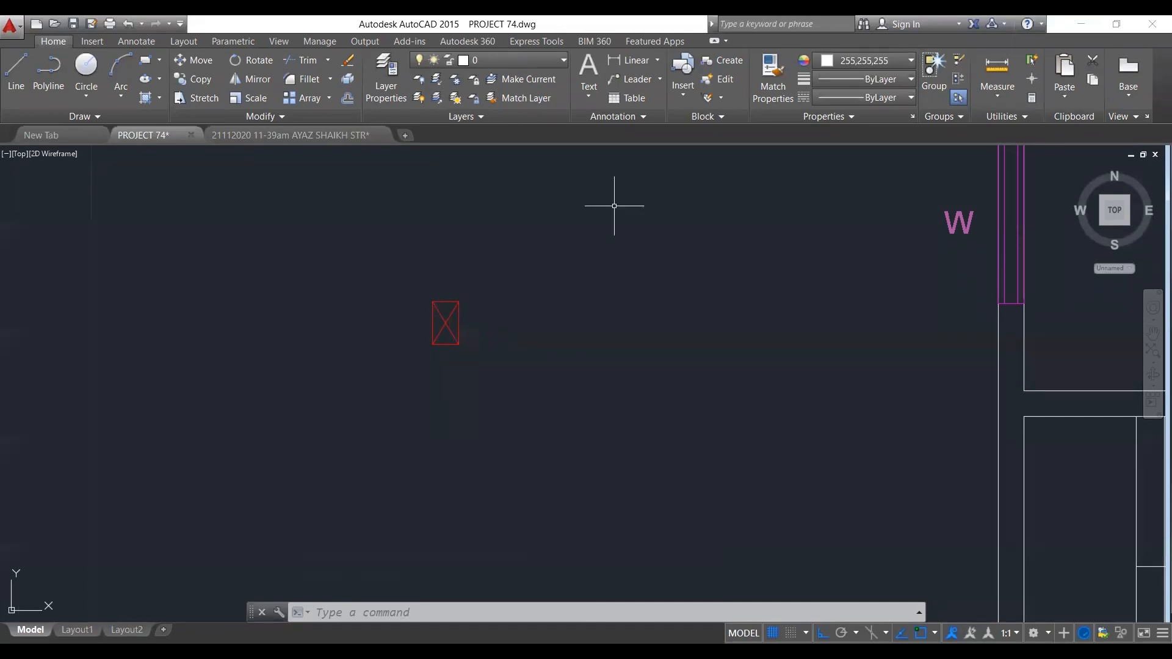
scroll(387, 327, up, 2)
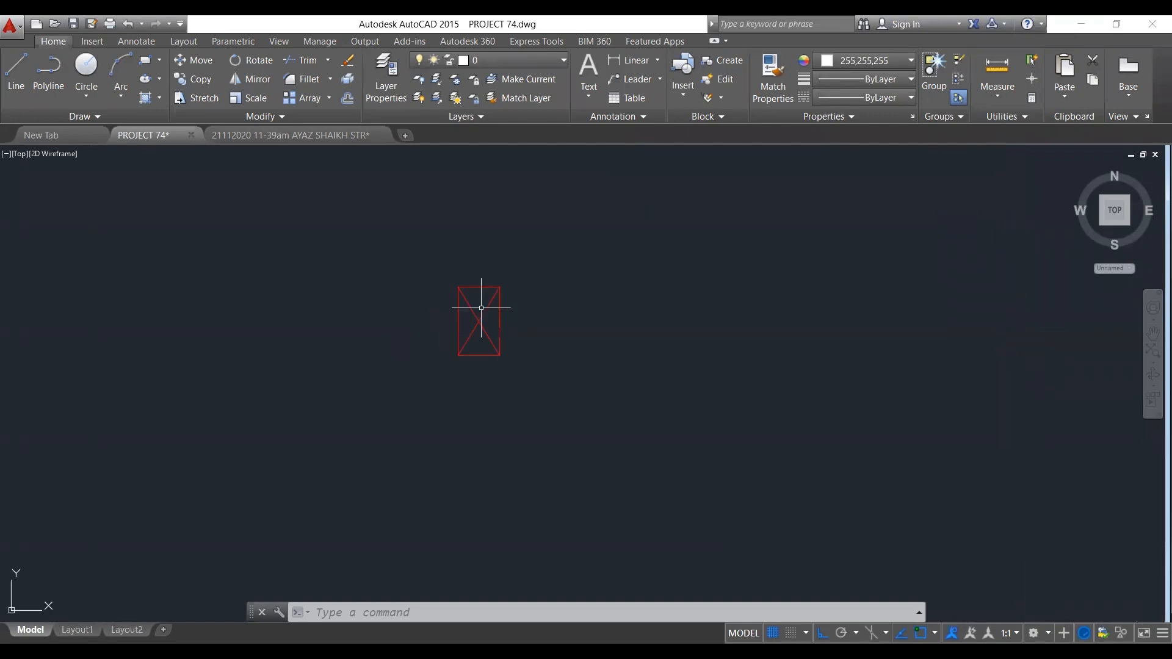
text(H)
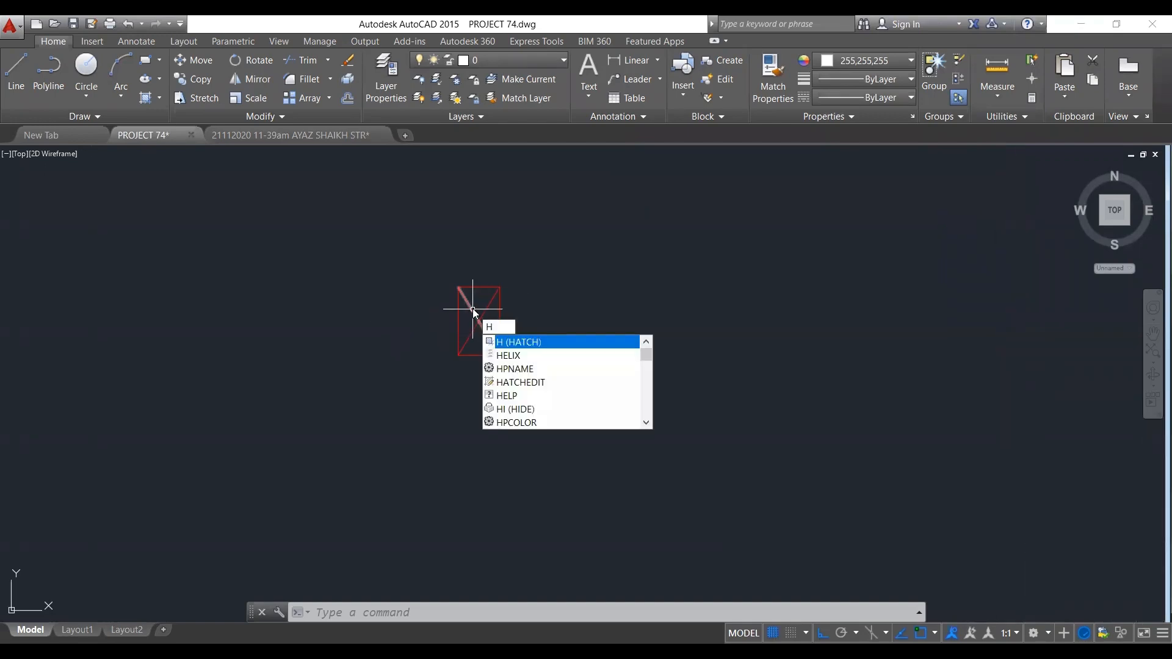
key(Escape)
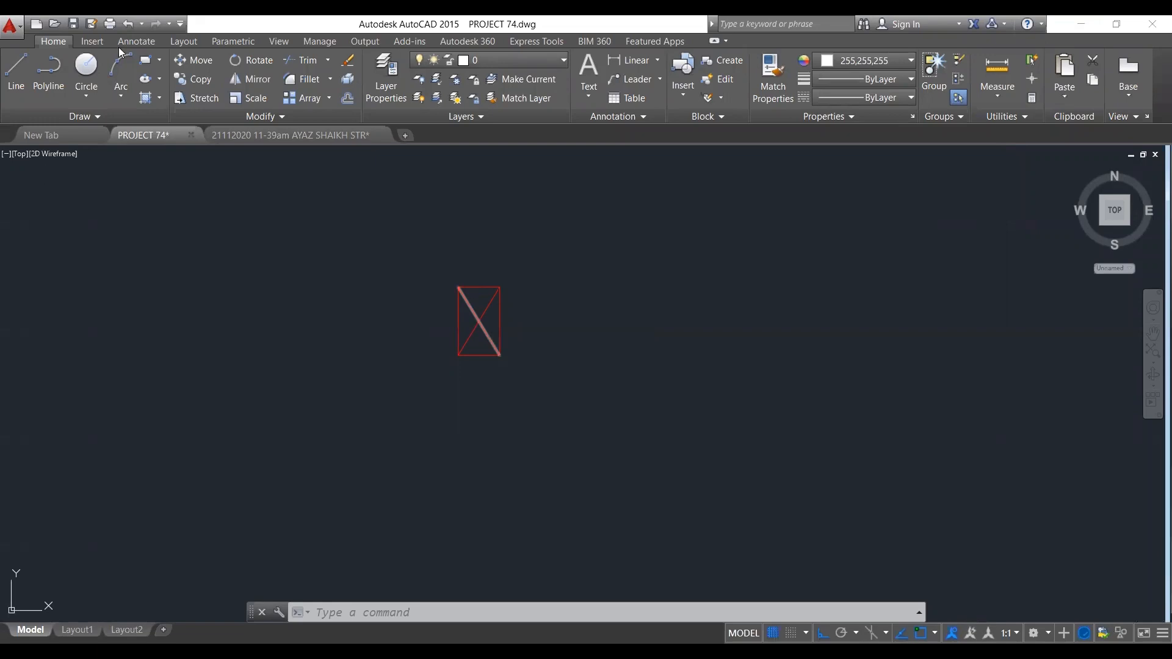
text(H)
key(Return)
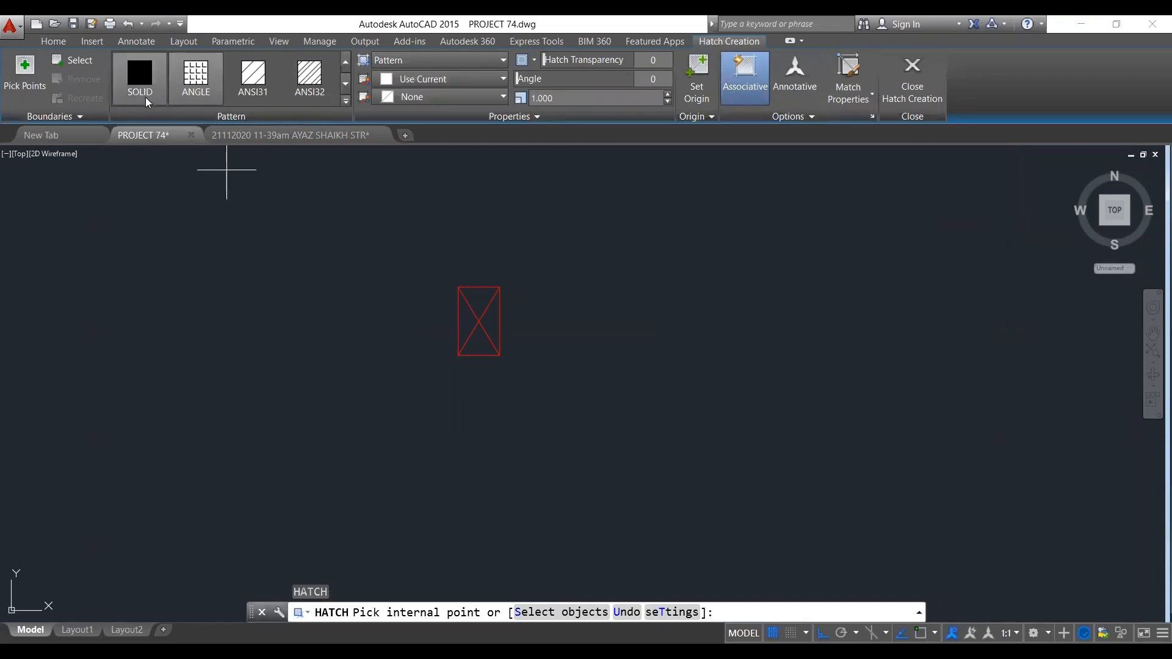
click(132, 81)
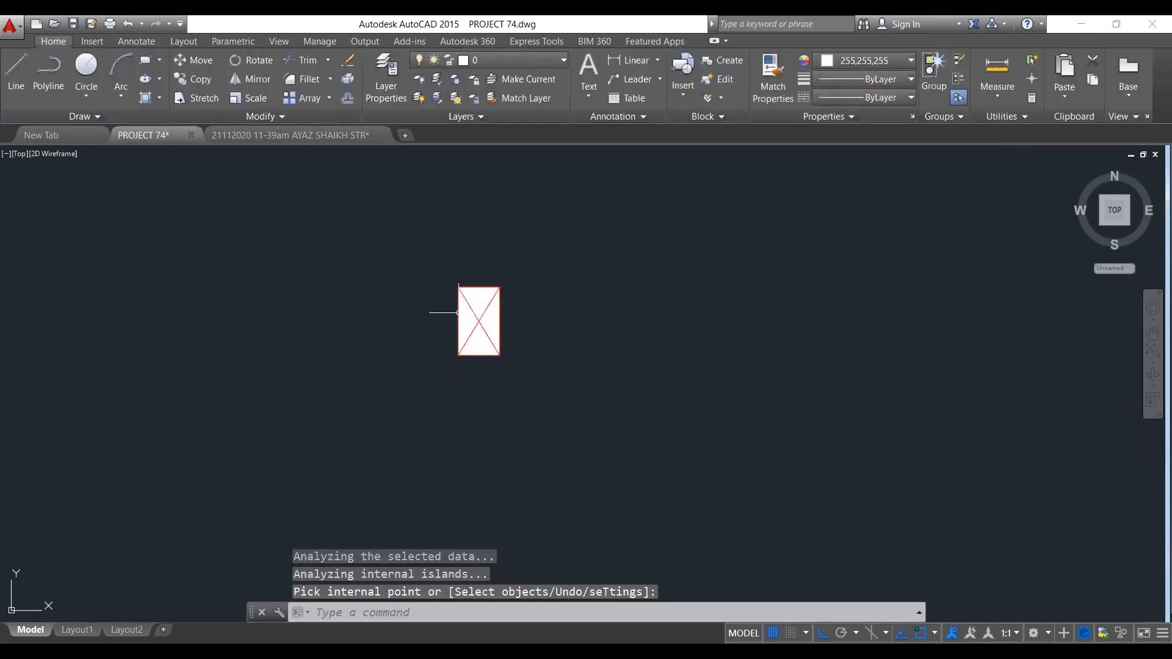
Change the color of the whole column symbol, including its solid hatch, to red.
click(441, 271)
click(519, 375)
click(857, 63)
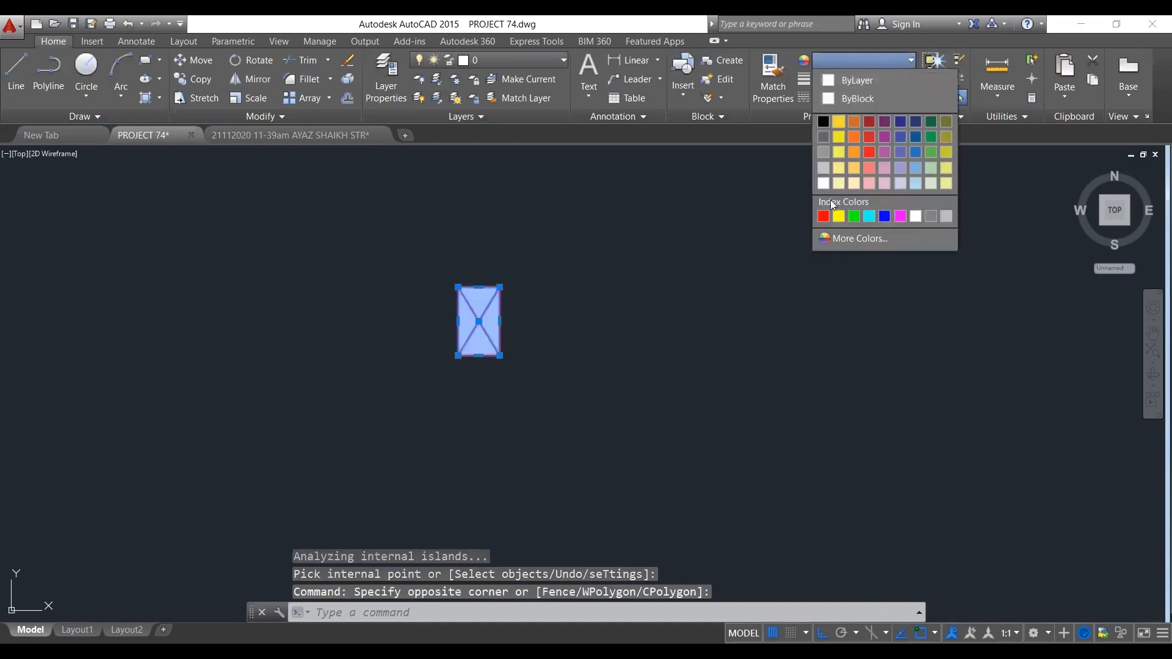
click(823, 216)
key(Escape)
scroll(382, 323, down, 5)
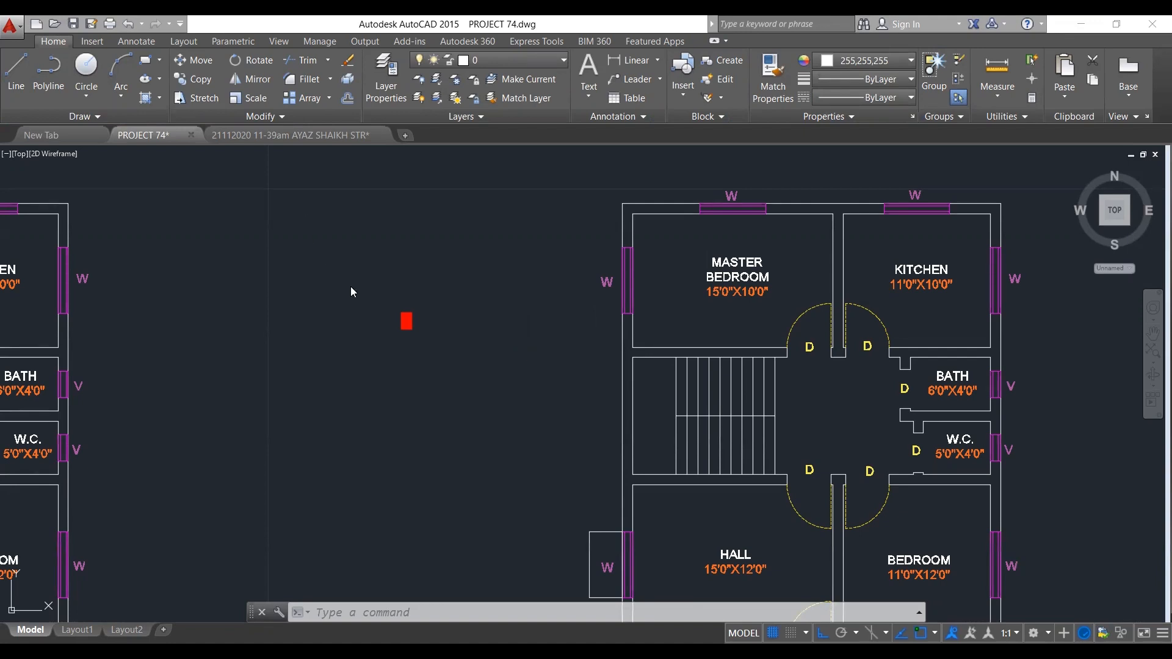
Create a new layer named COLUMN FINAL.
scroll(379, 318, up, 2)
scroll(374, 300, up, 4)
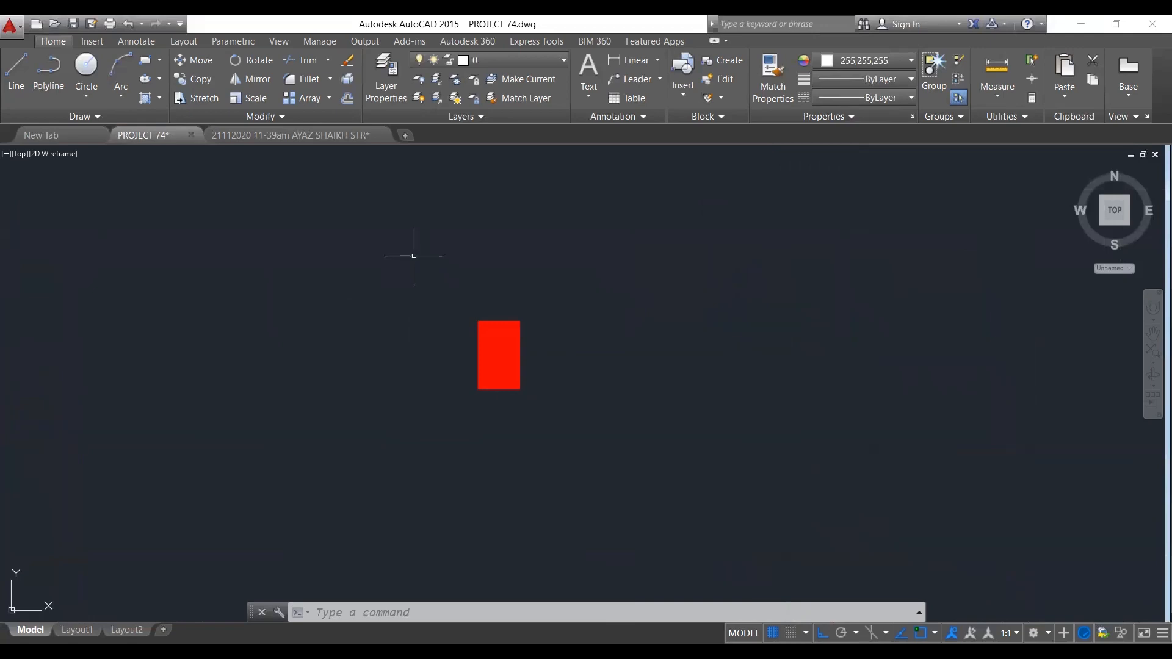
text(LA)
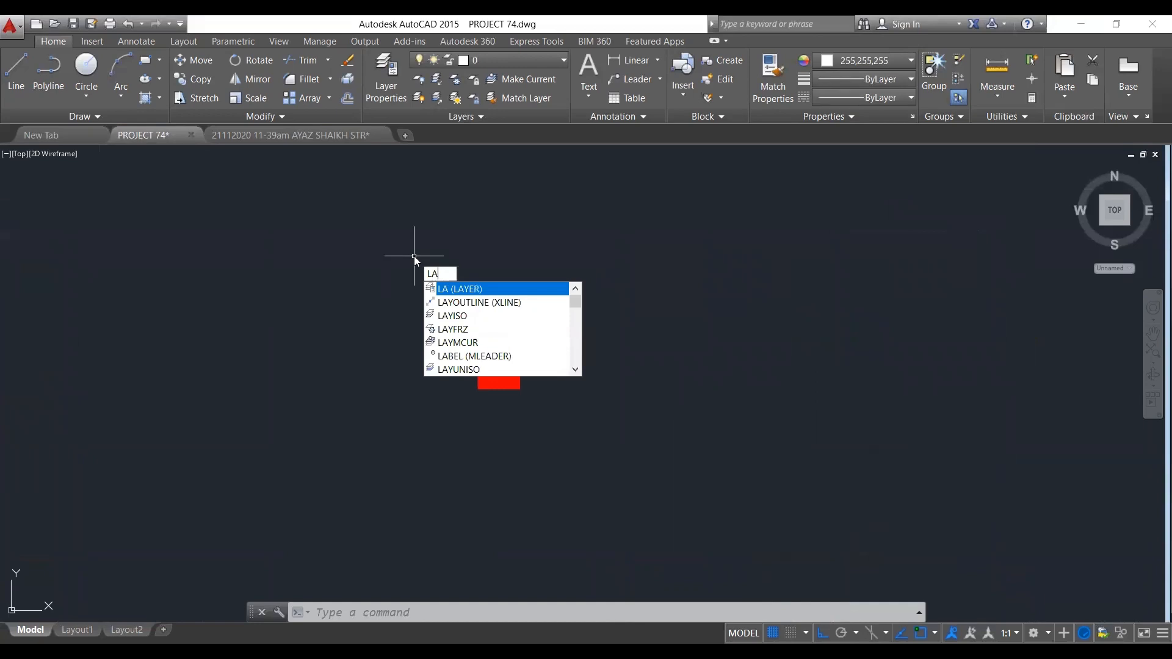
key(Return)
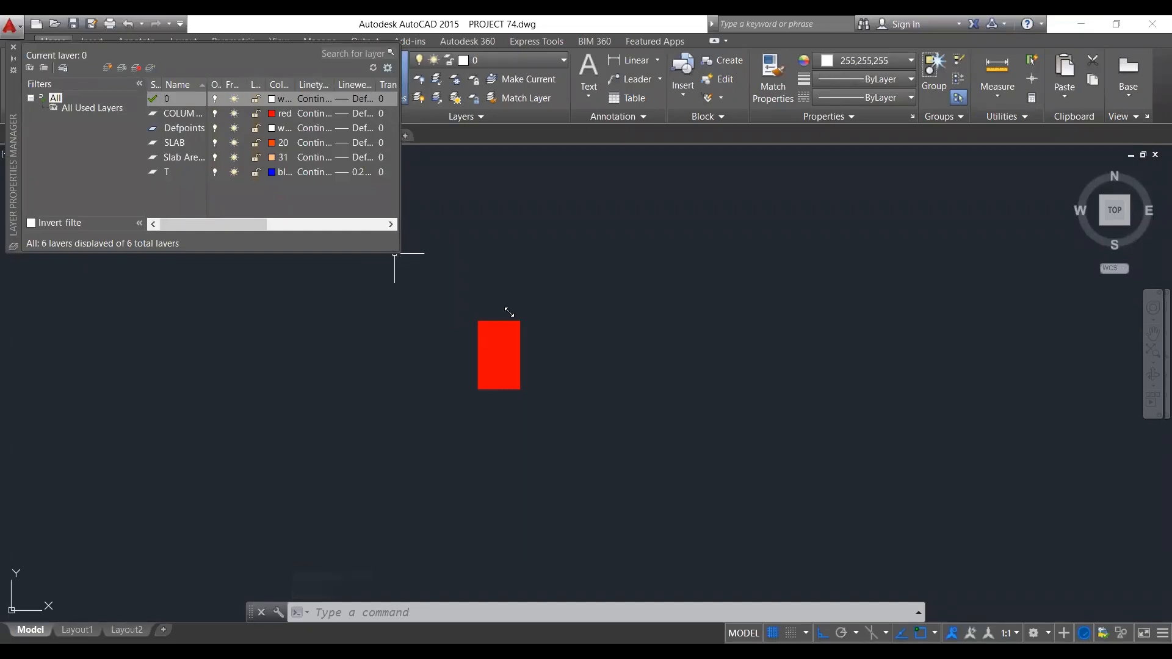
click(202, 104)
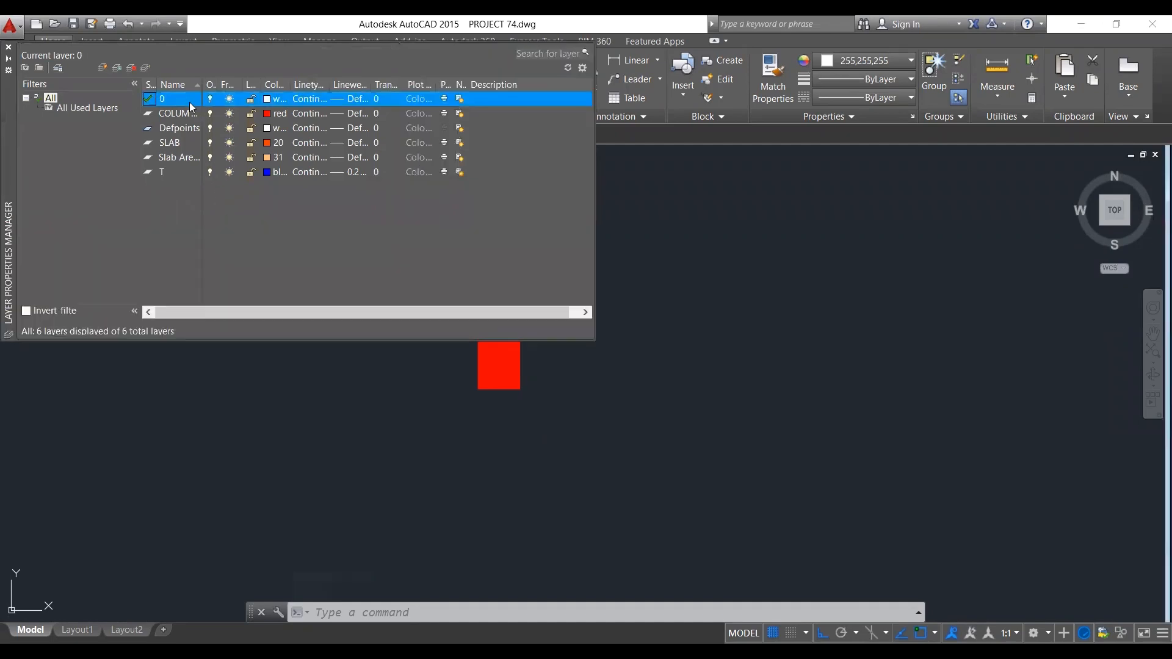
click(101, 71)
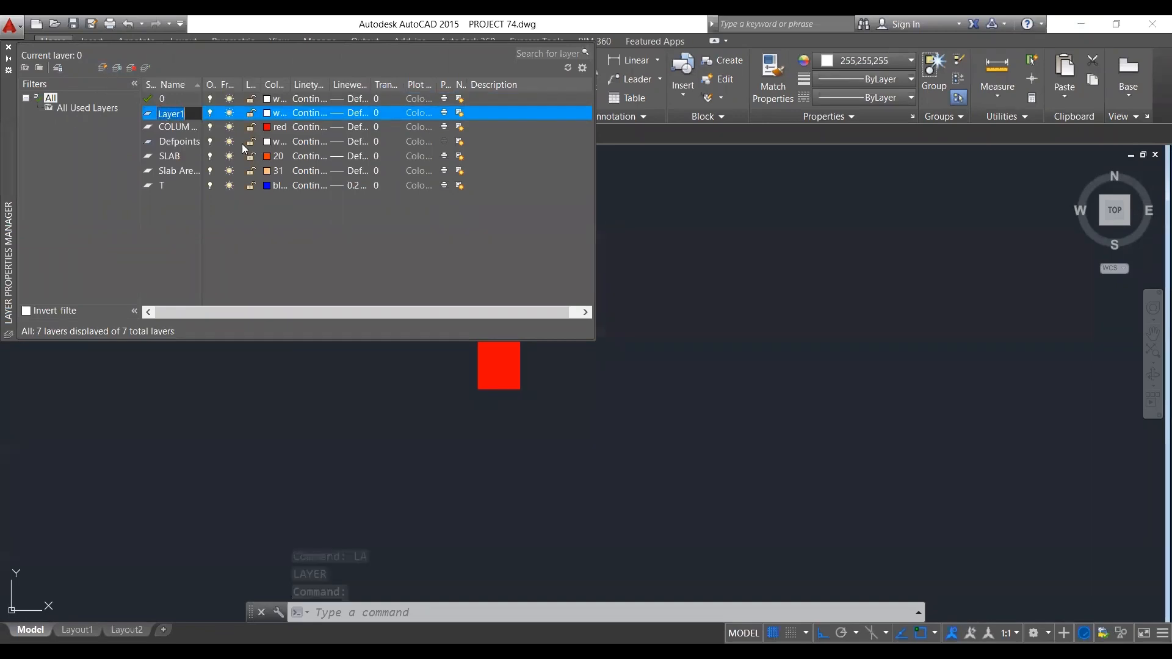
text(COLUM)
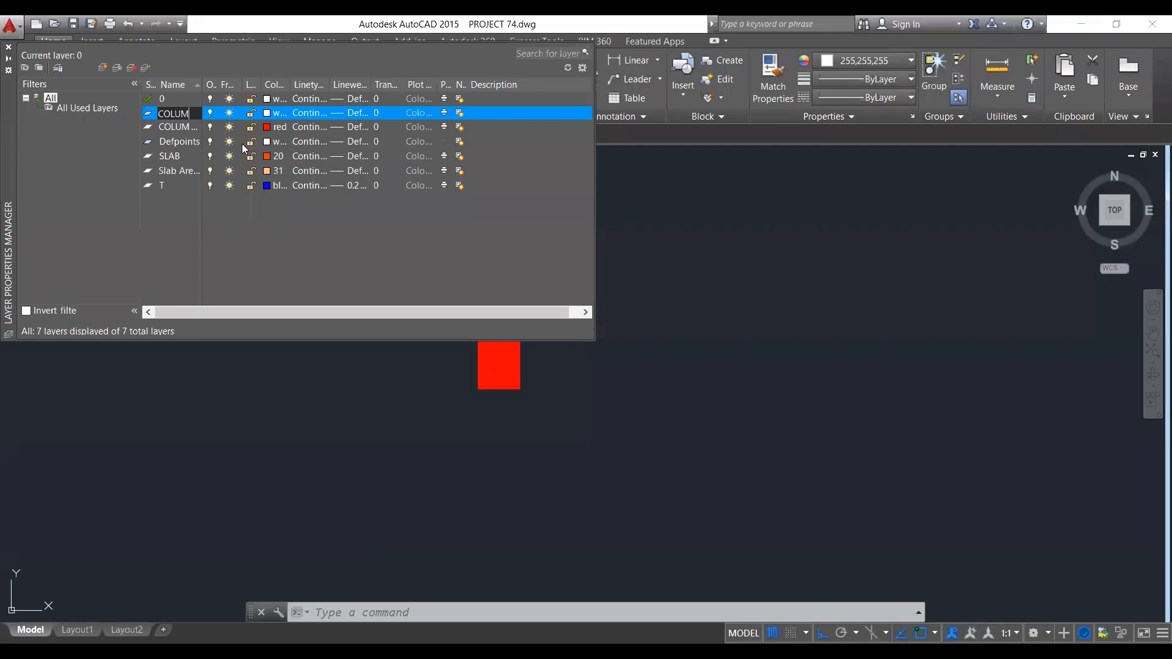
text(N FINAL)
Set the COLUMN FINAL layer's color to red and close the layer manager.
click(267, 113)
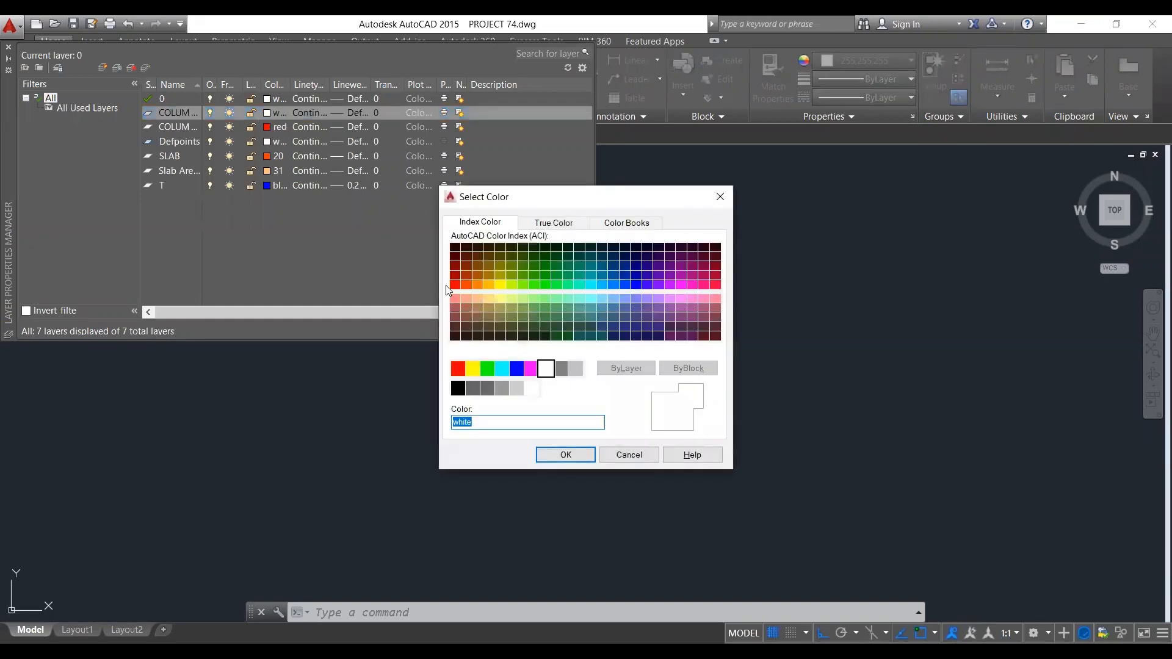
click(458, 368)
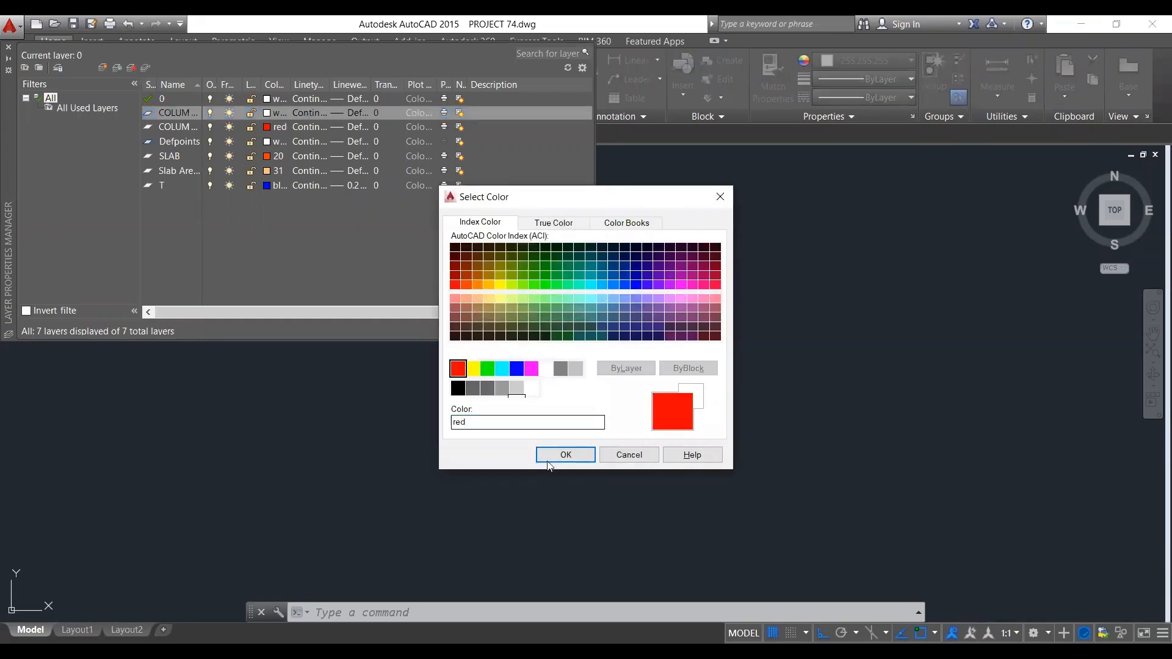
click(566, 455)
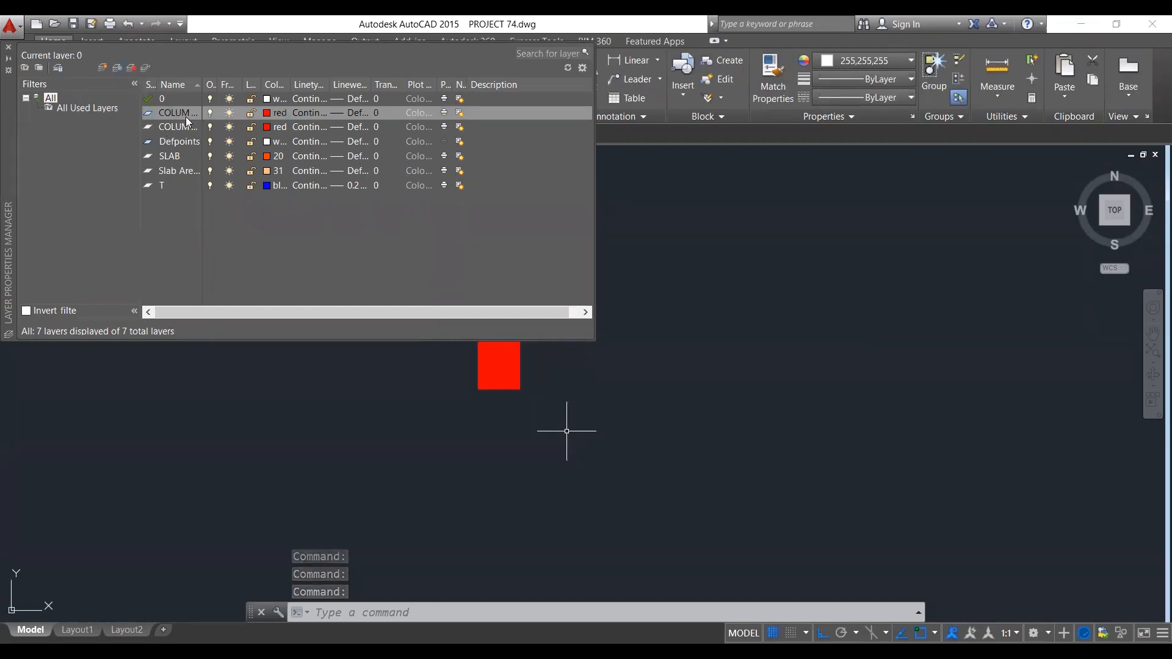
click(9, 47)
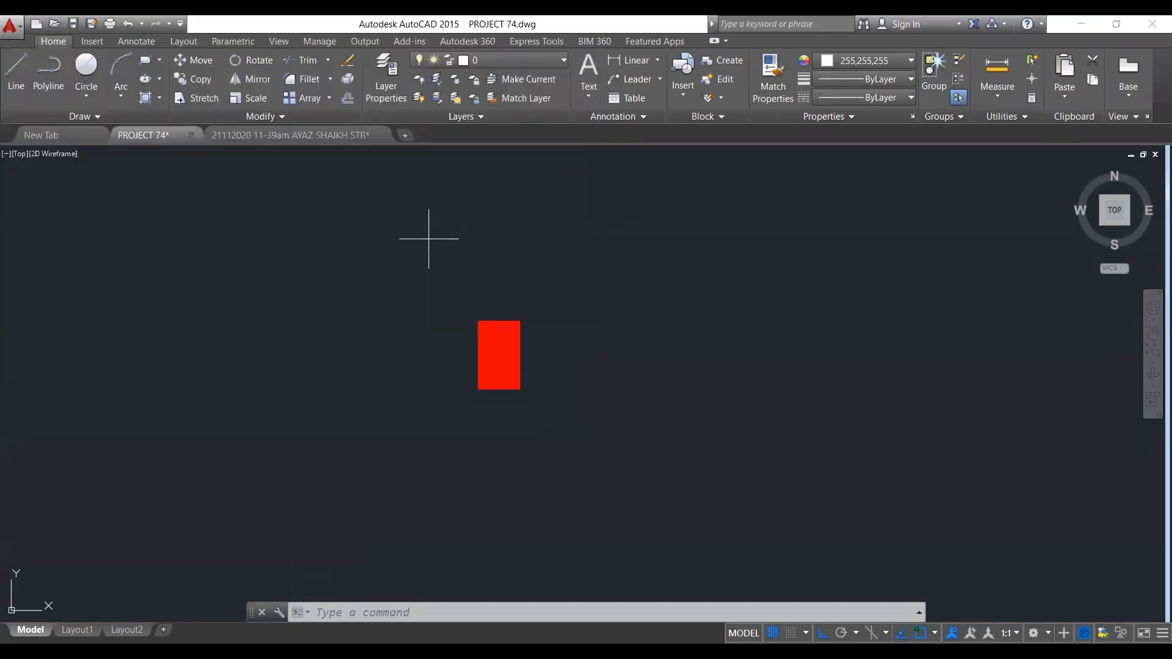
Assign the complete red column symbol to the COLUMN FINAL layer.
click(429, 239)
click(532, 479)
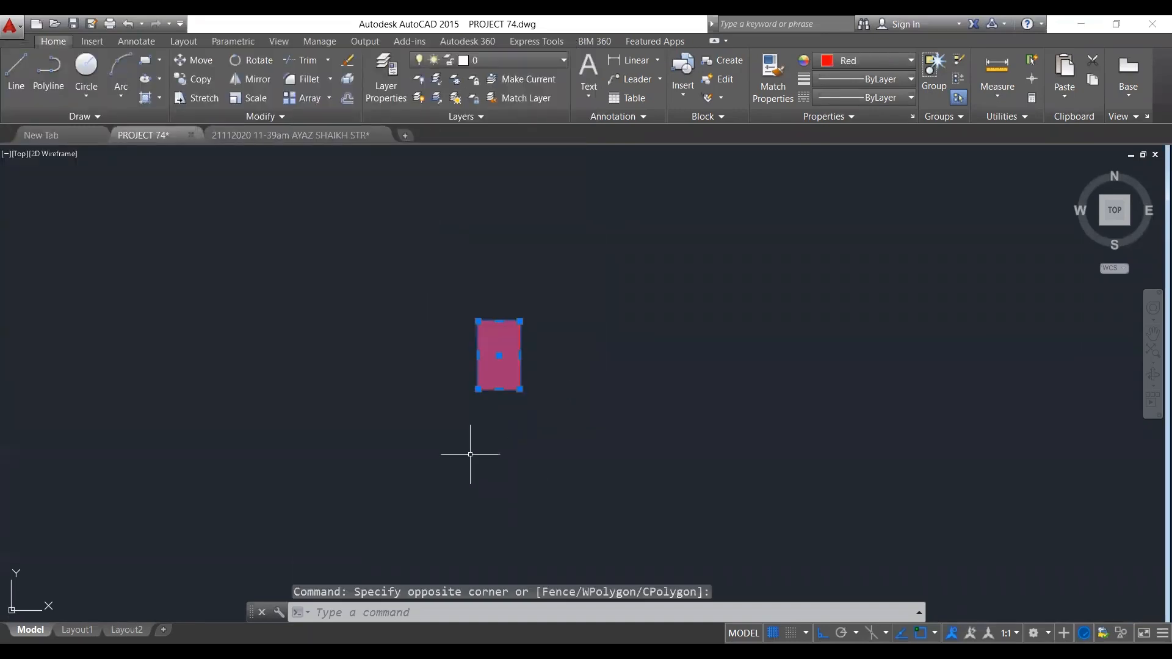
click(384, 276)
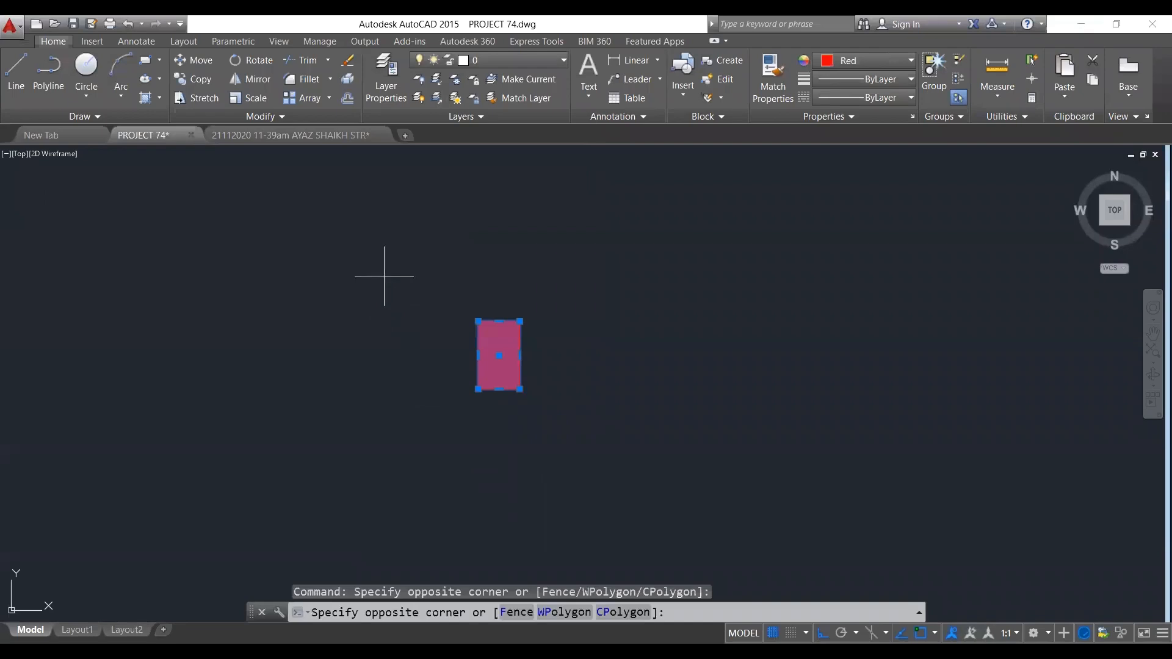
click(486, 64)
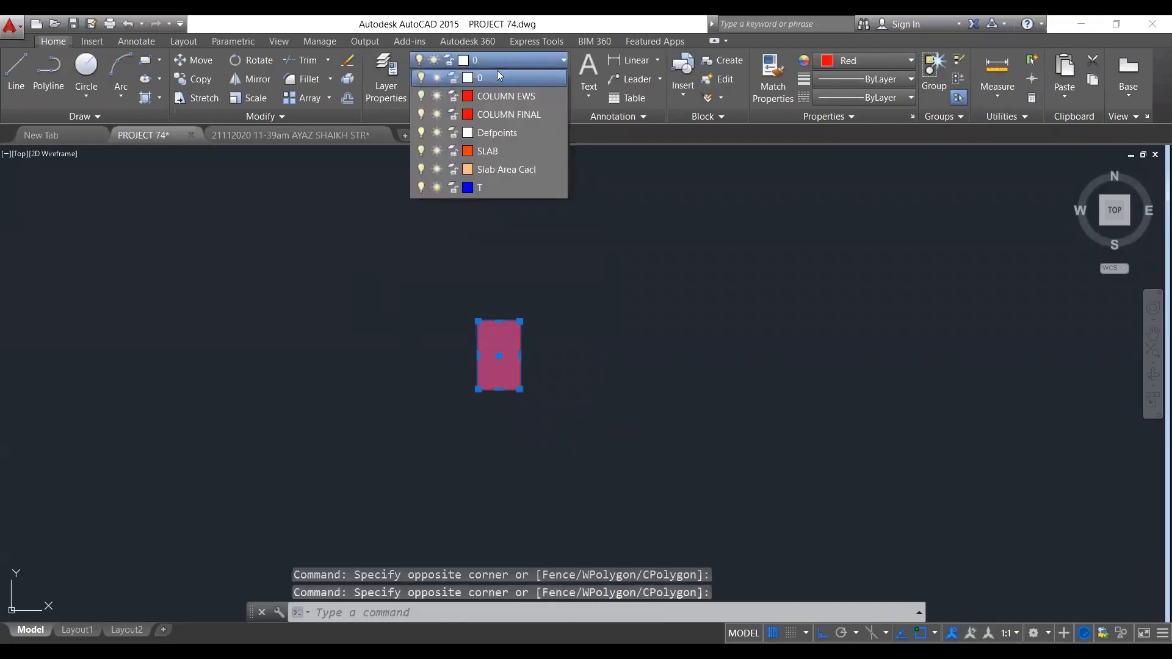
click(524, 120)
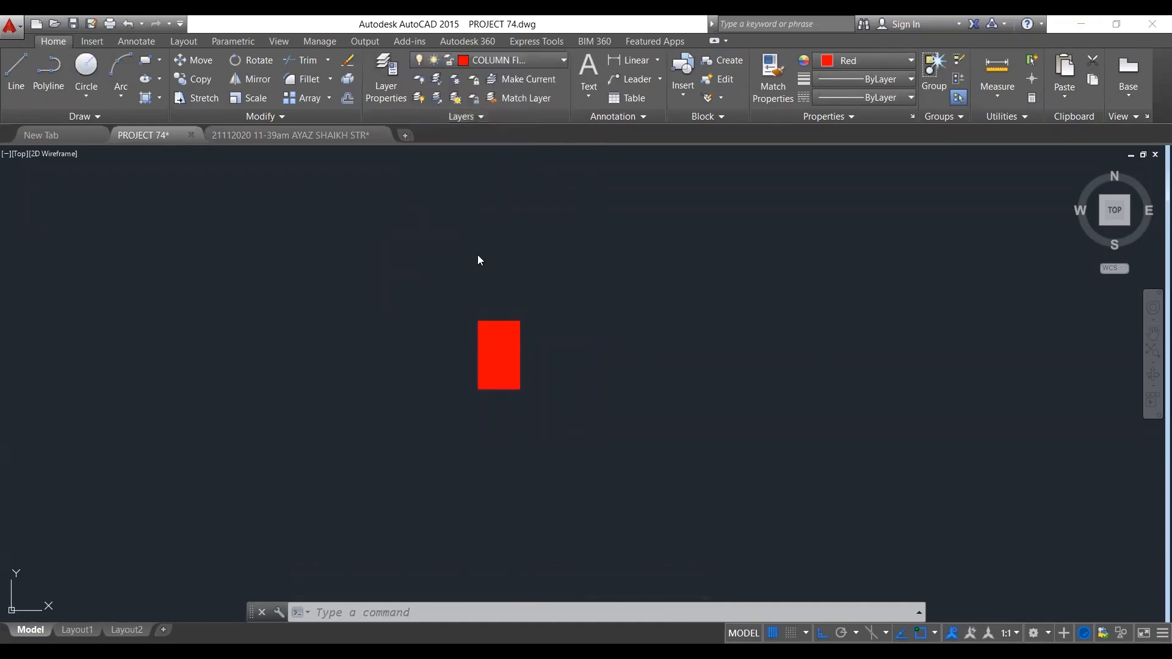
key(Escape)
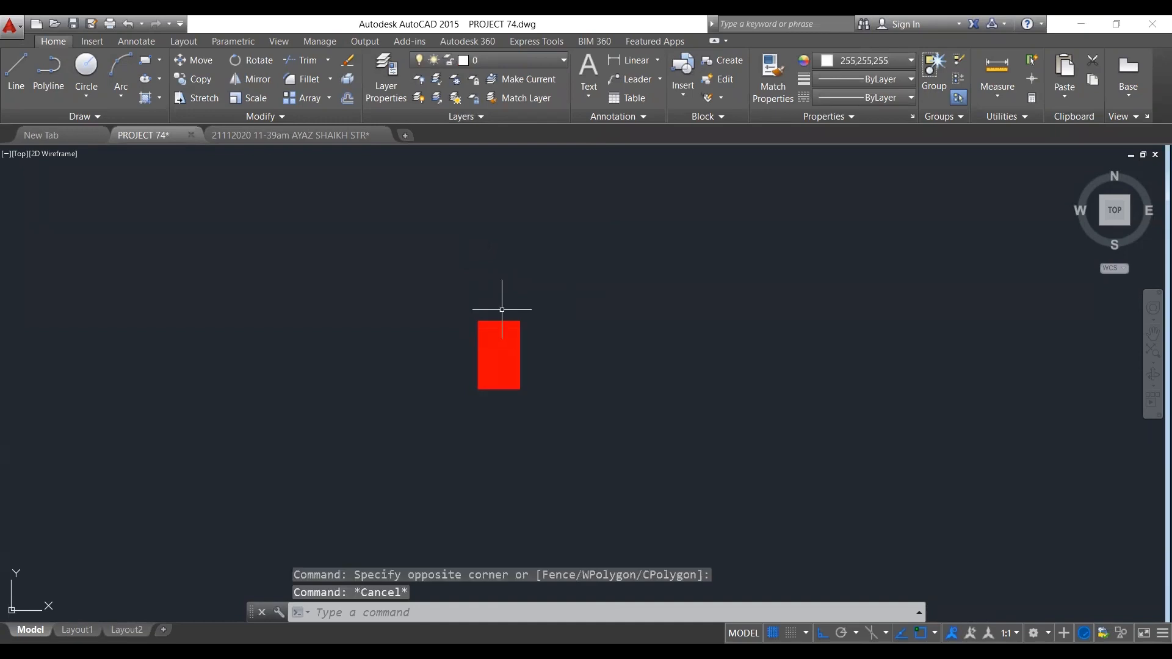
Try to delete the COLUMN EWS layer from the drawing's layer list.
text(LA)
key(Return)
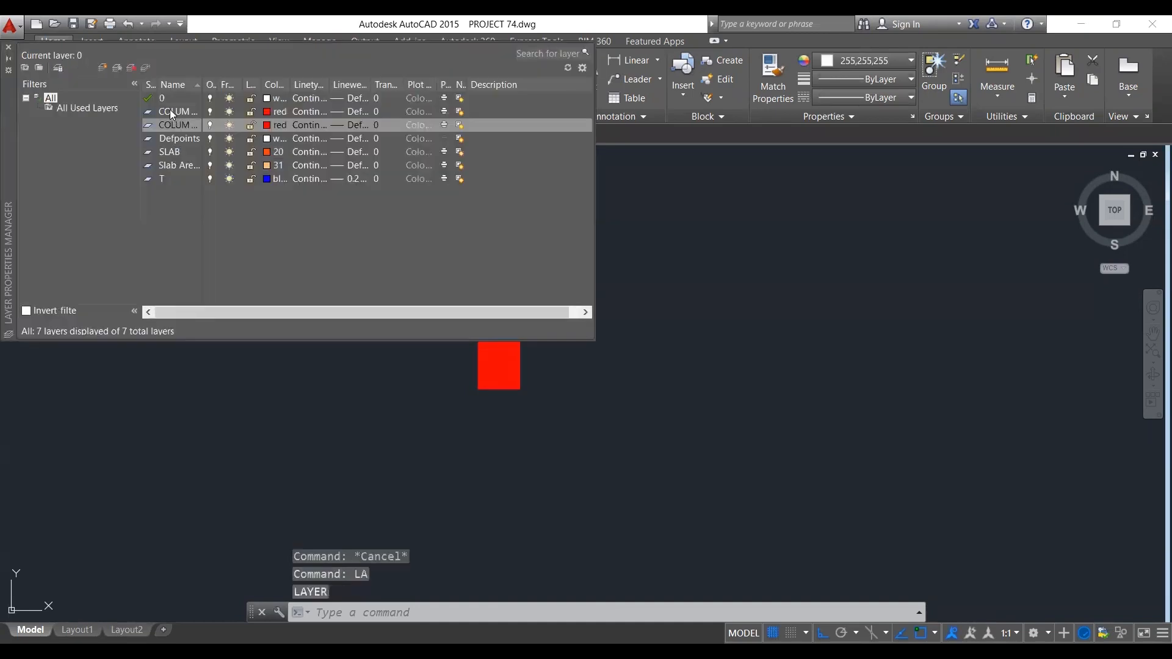
click(182, 112)
right_click(181, 111)
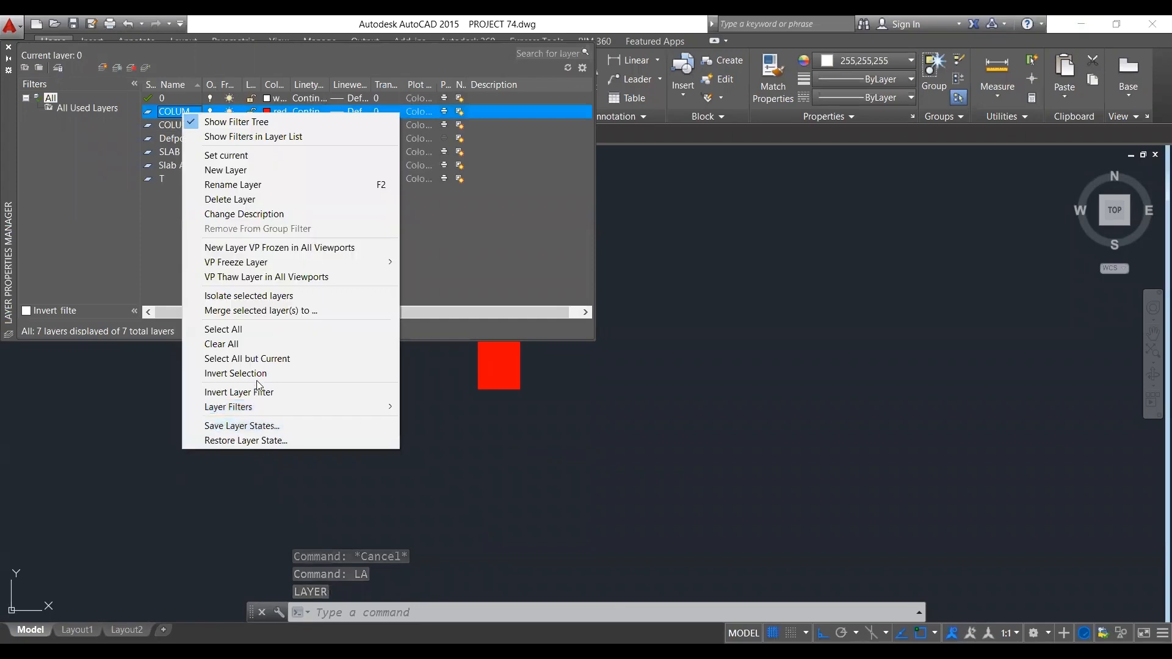
click(250, 199)
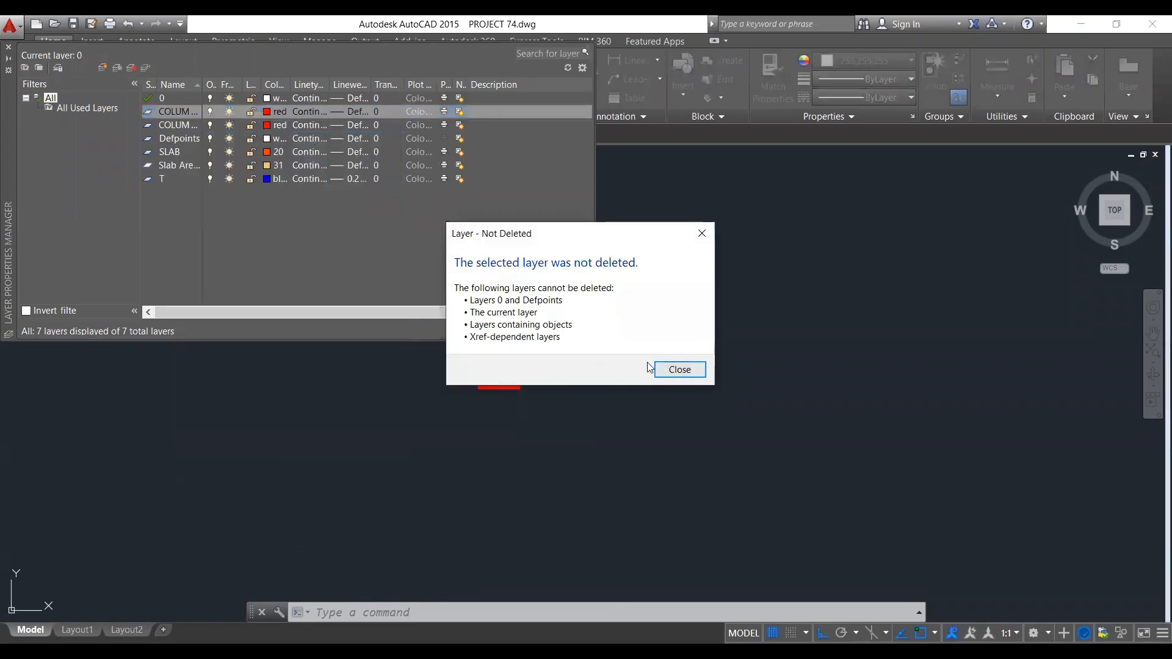
key(Return)
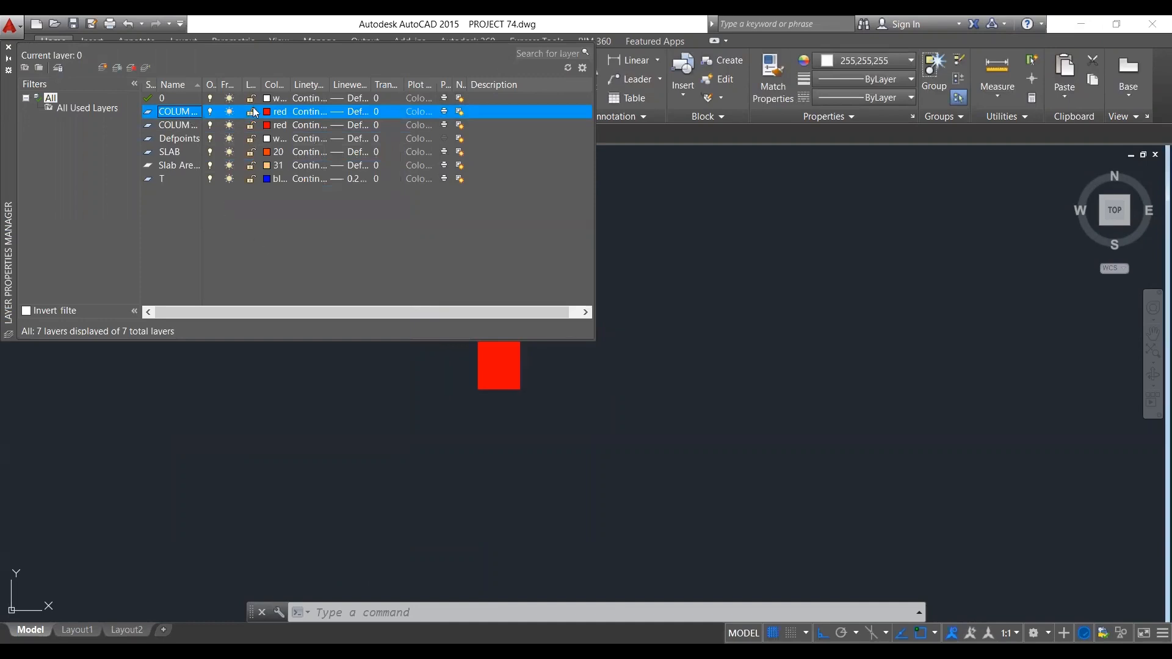
click(360, 112)
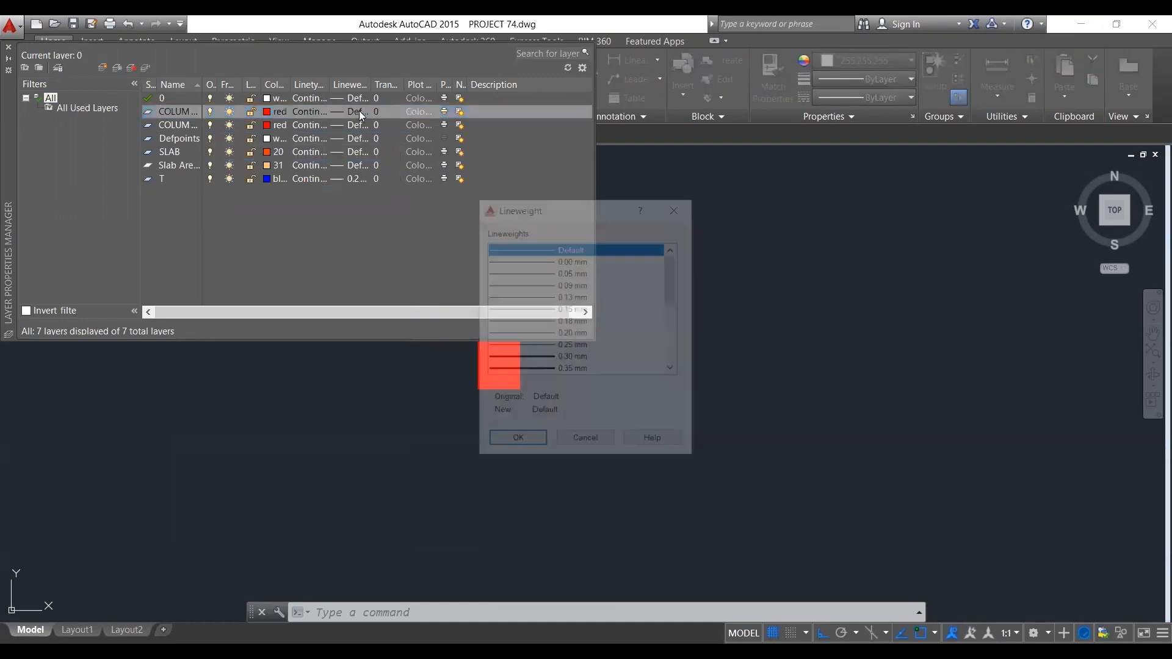
click(678, 207)
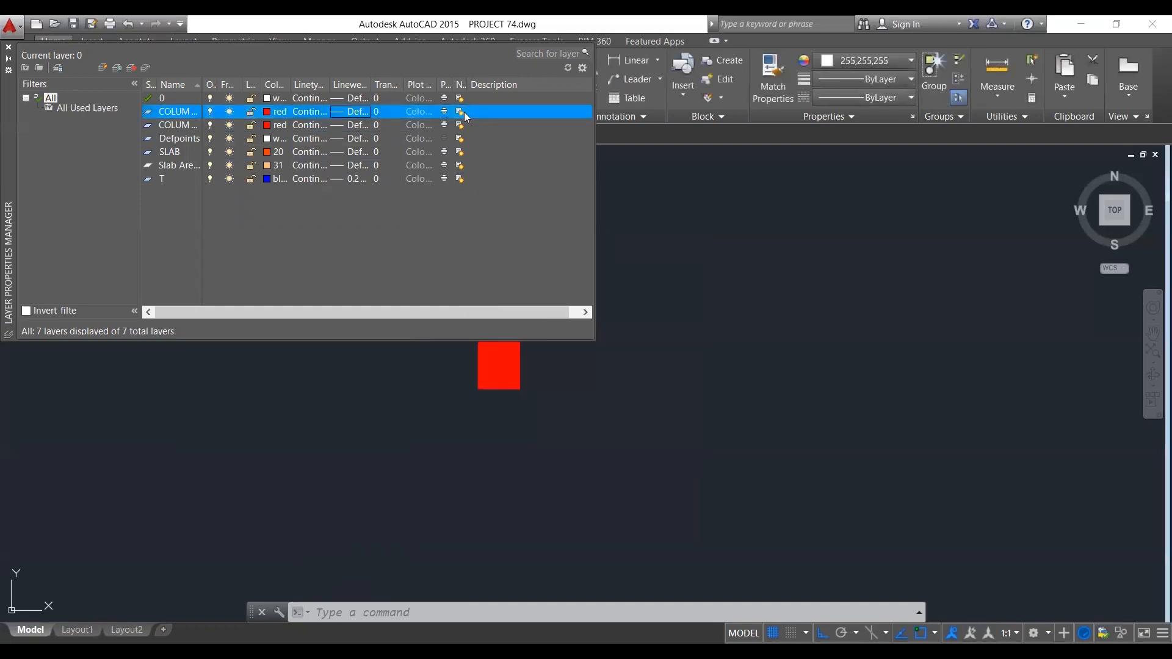
click(170, 116)
right_click(170, 117)
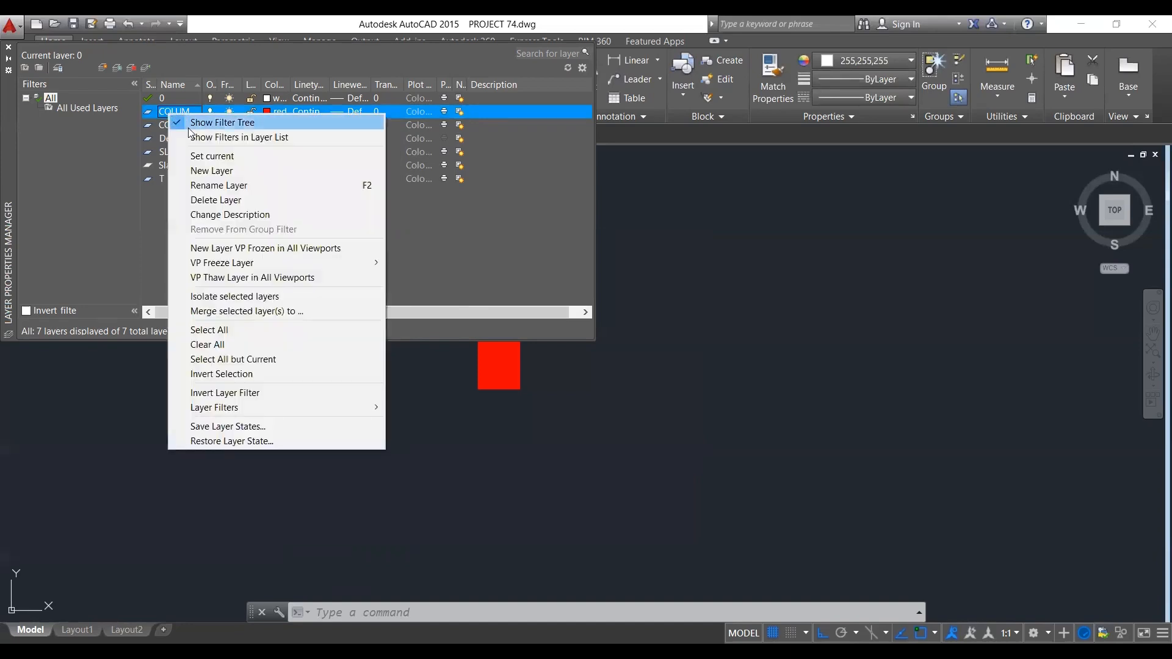
click(251, 202)
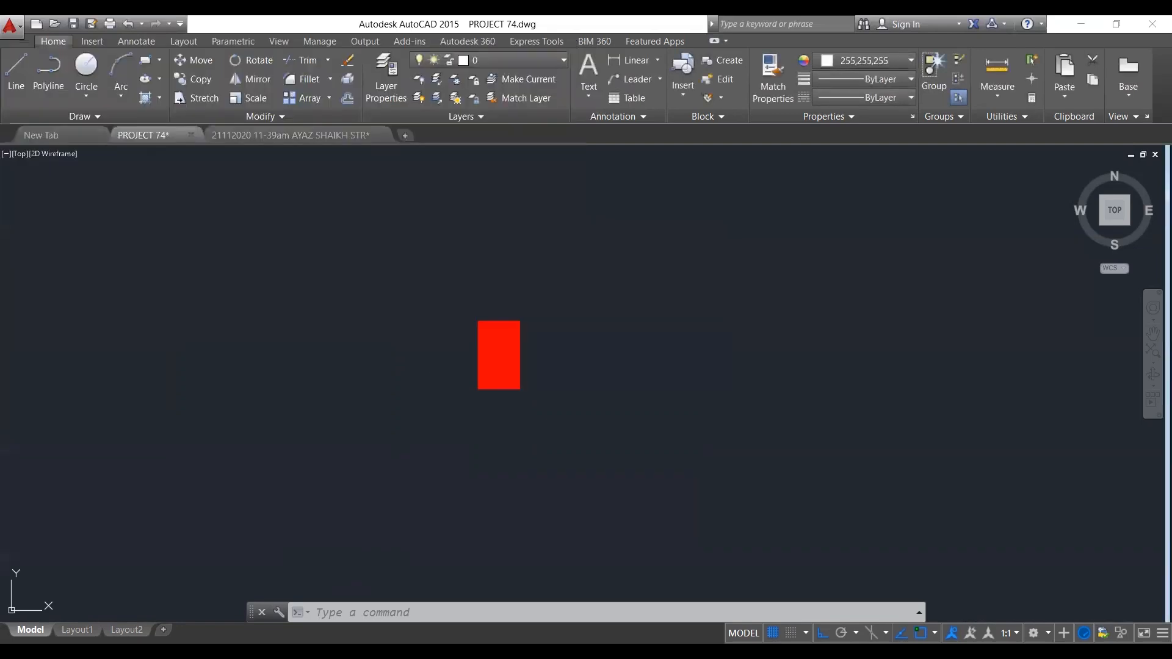
scroll(431, 360, down, 2)
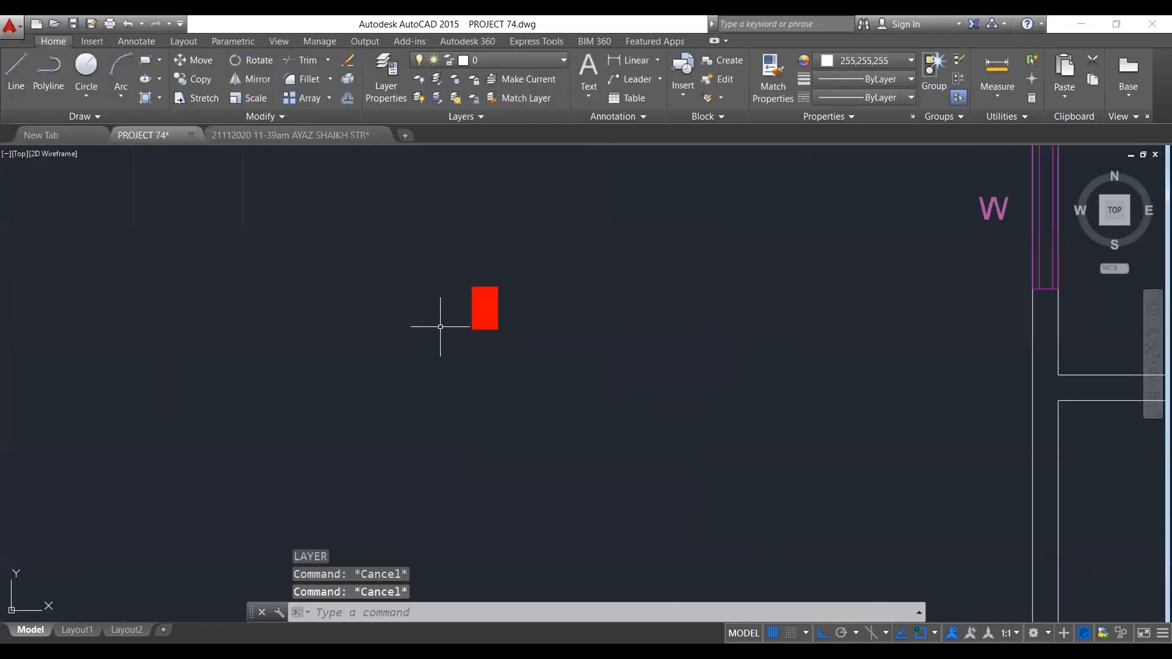
Check which layer the red column symbol is assigned to.
click(433, 249)
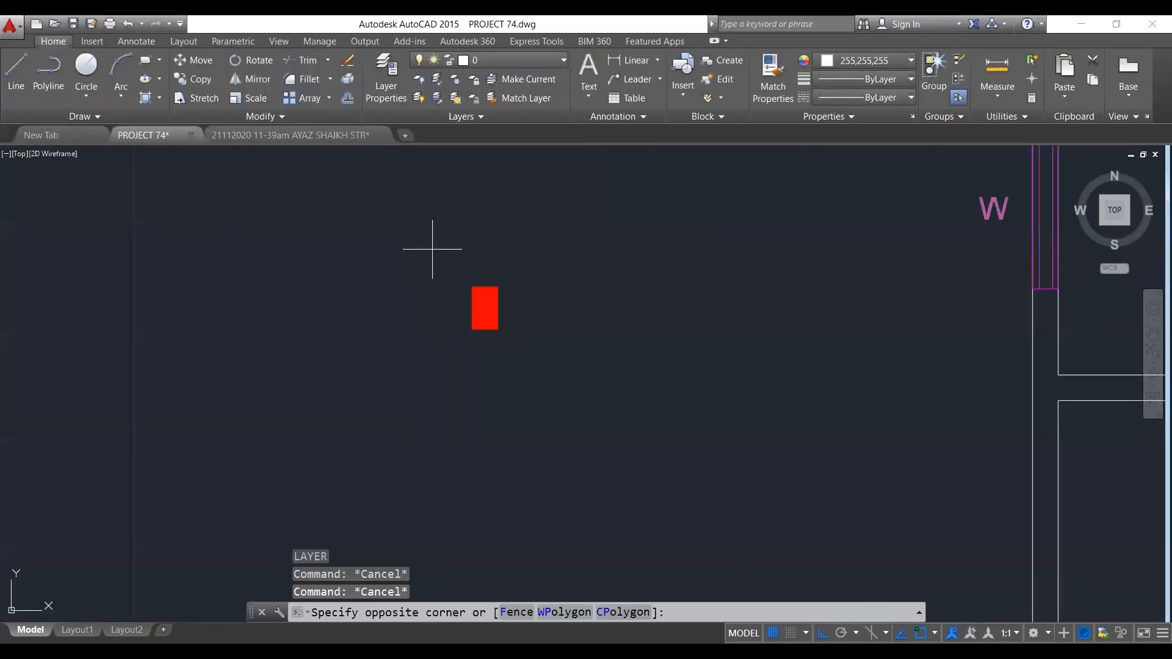
click(503, 211)
key(Escape)
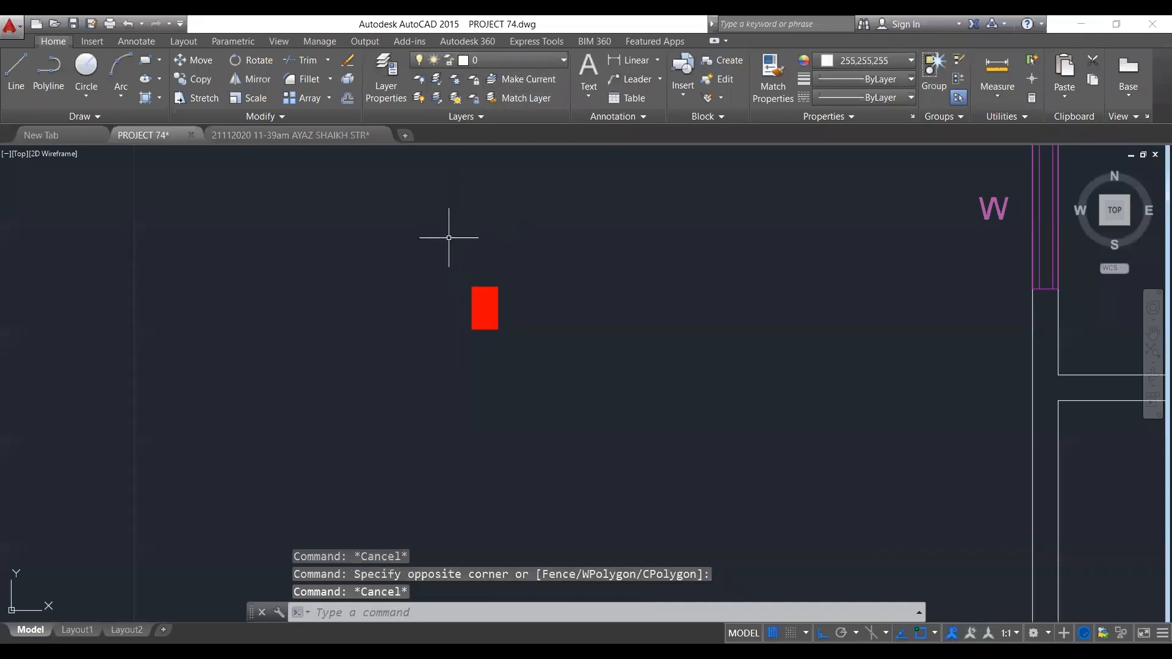
click(452, 358)
click(551, 261)
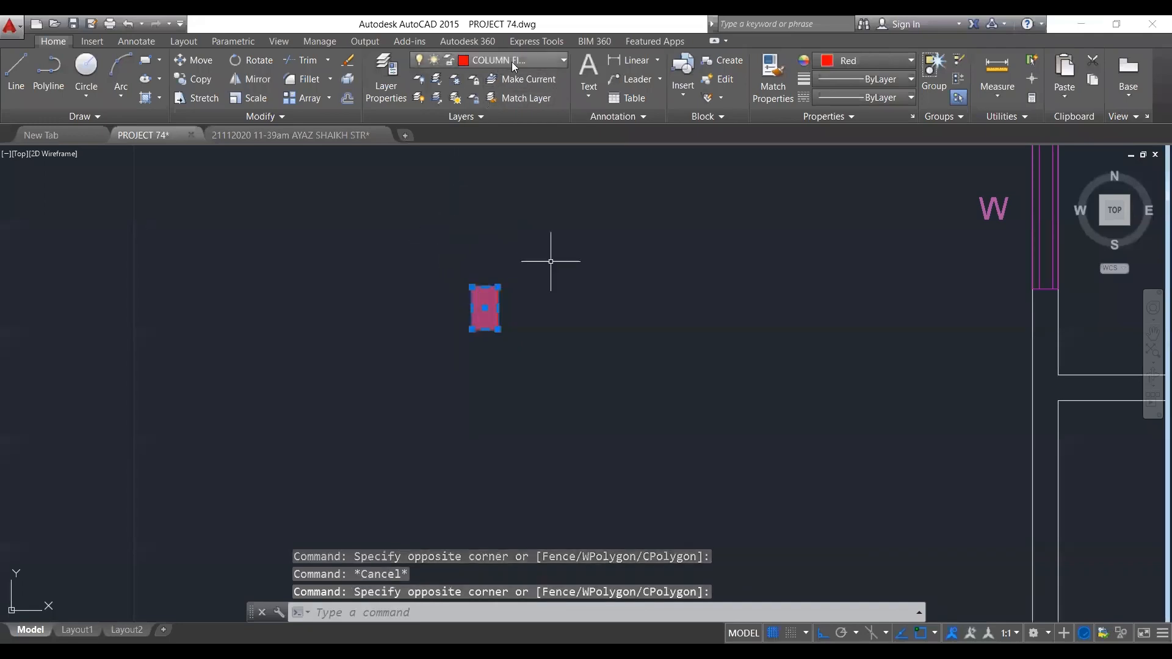
key(Escape)
Copy the red column symbol to an empty spot beside the original, outside the floor plan.
scroll(385, 341, down, 5)
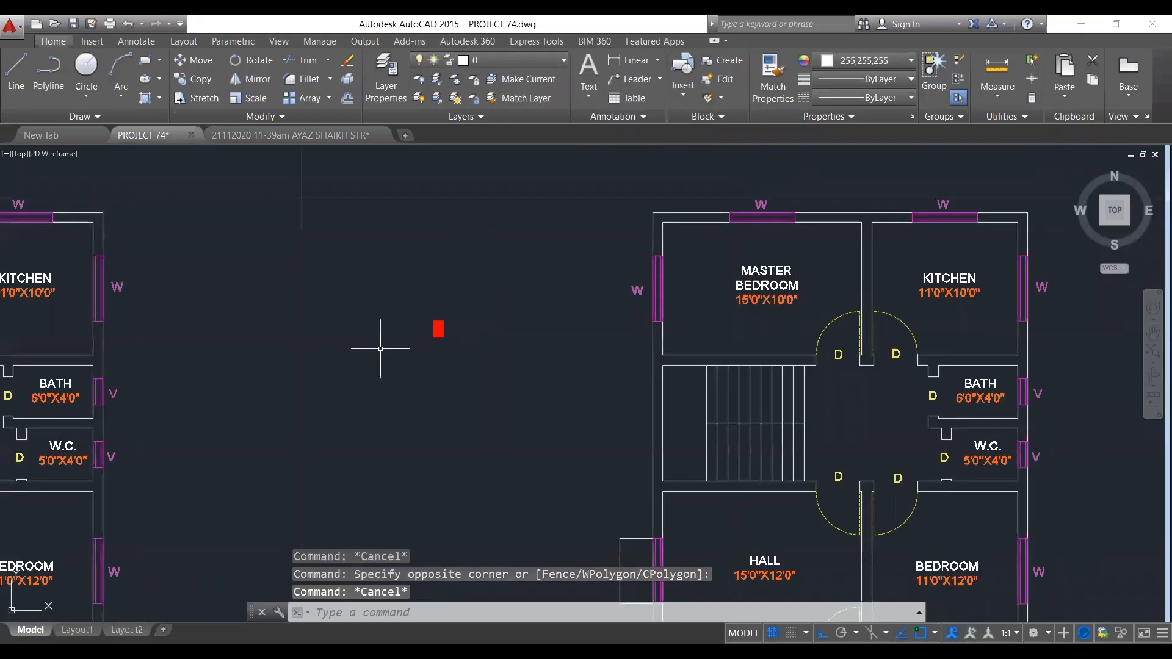
scroll(398, 335, down, 4)
scroll(436, 329, up, 4)
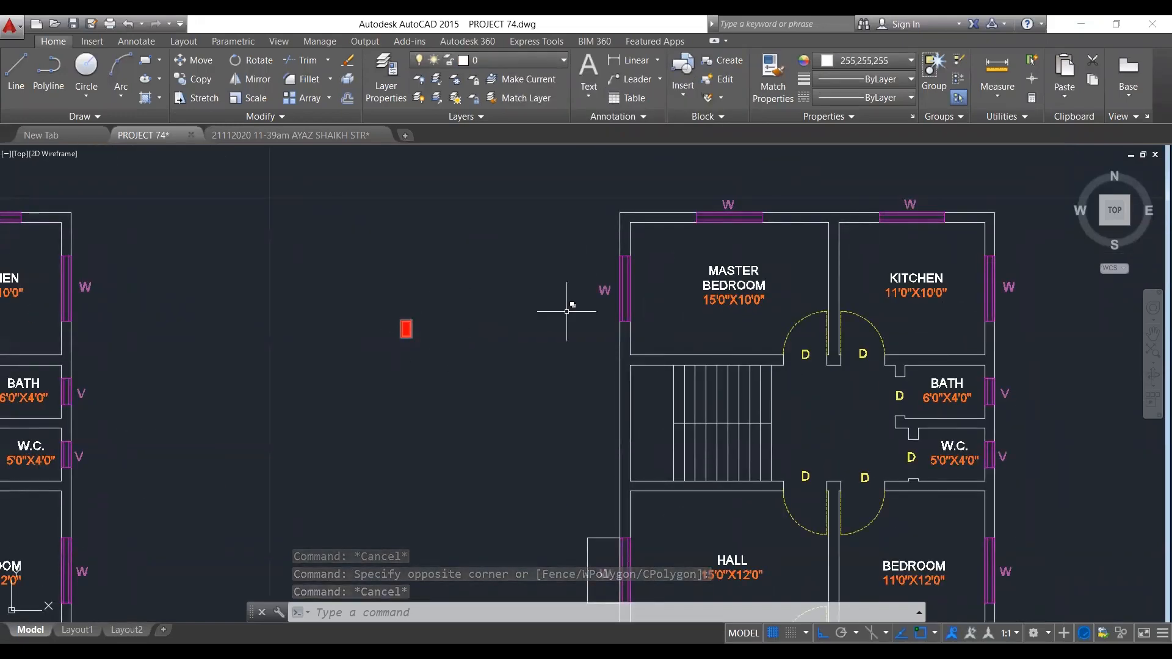
key(Escape)
scroll(357, 277, down, 2)
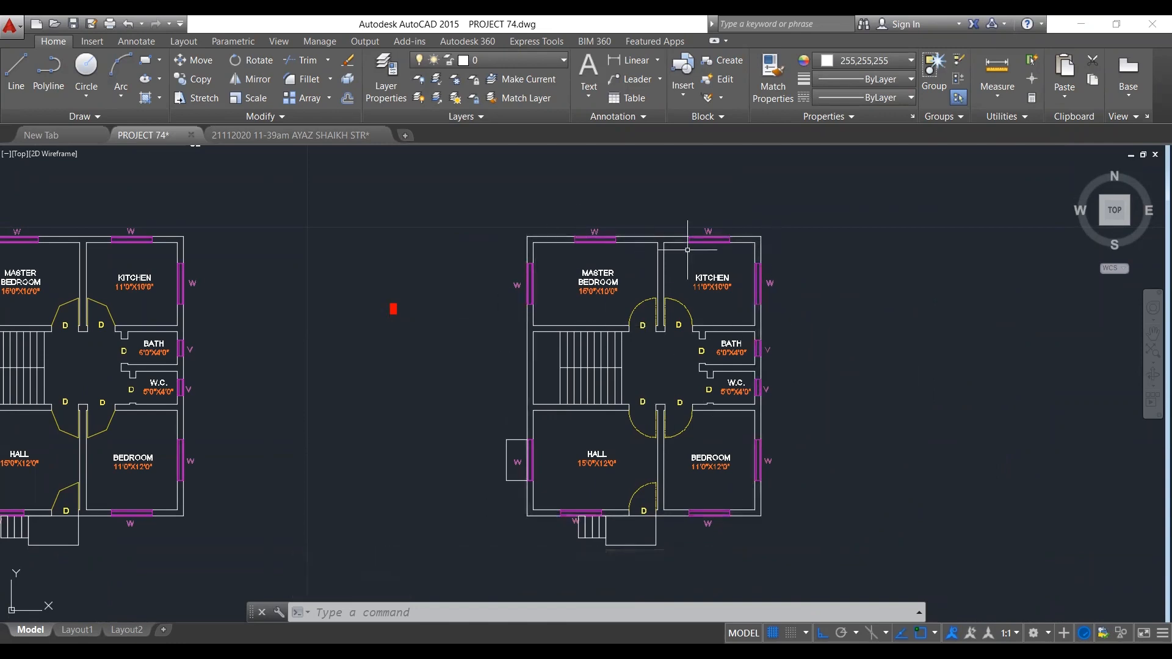
key(Escape)
key(Escape)
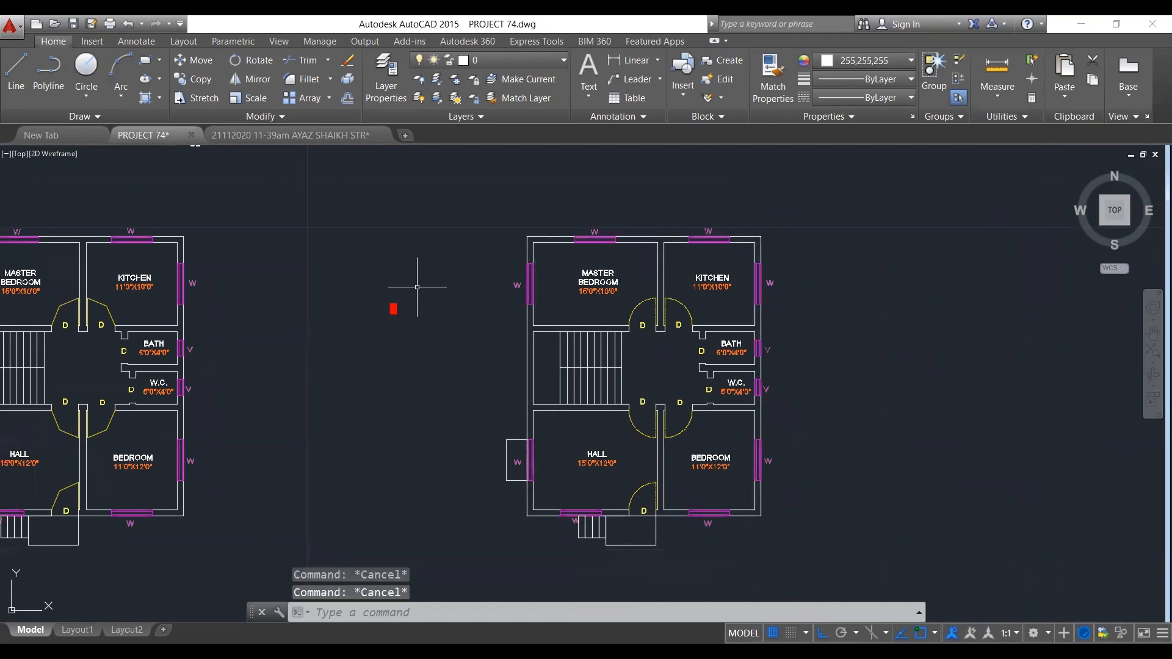
click(370, 270)
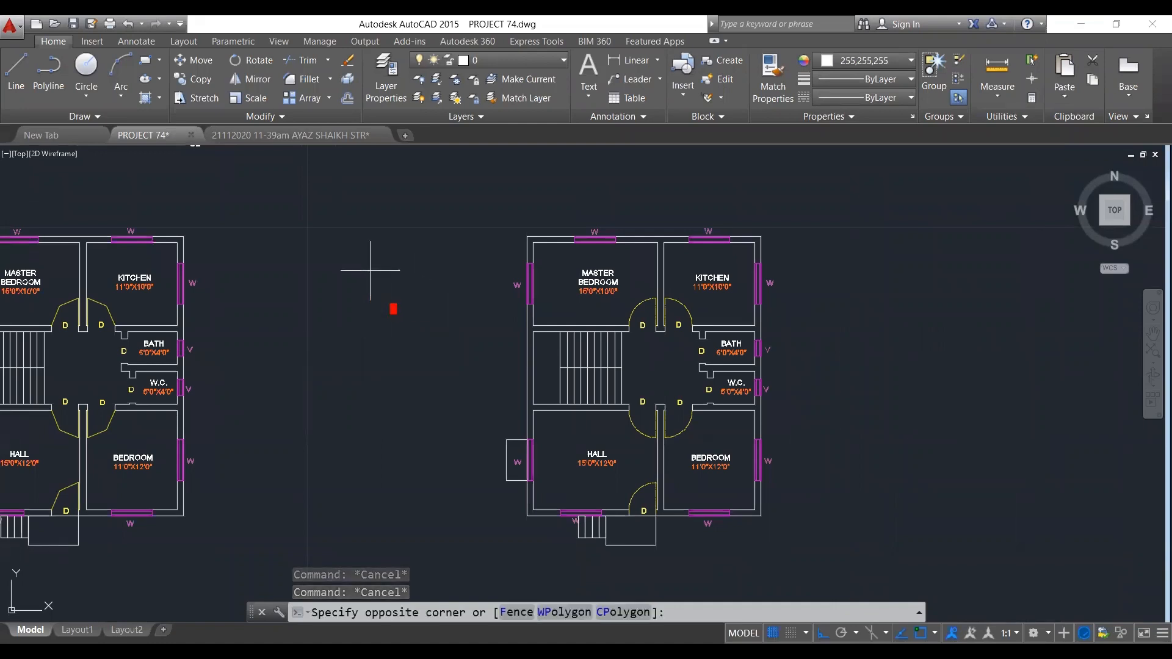
click(421, 349)
text(CO)
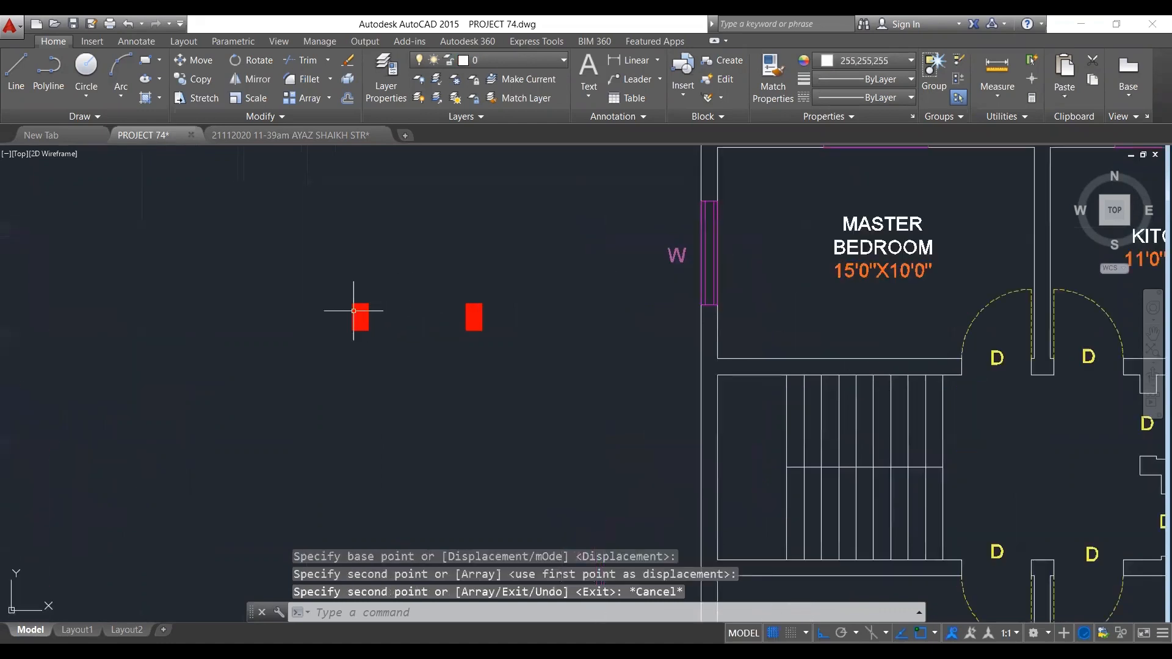
click(445, 280)
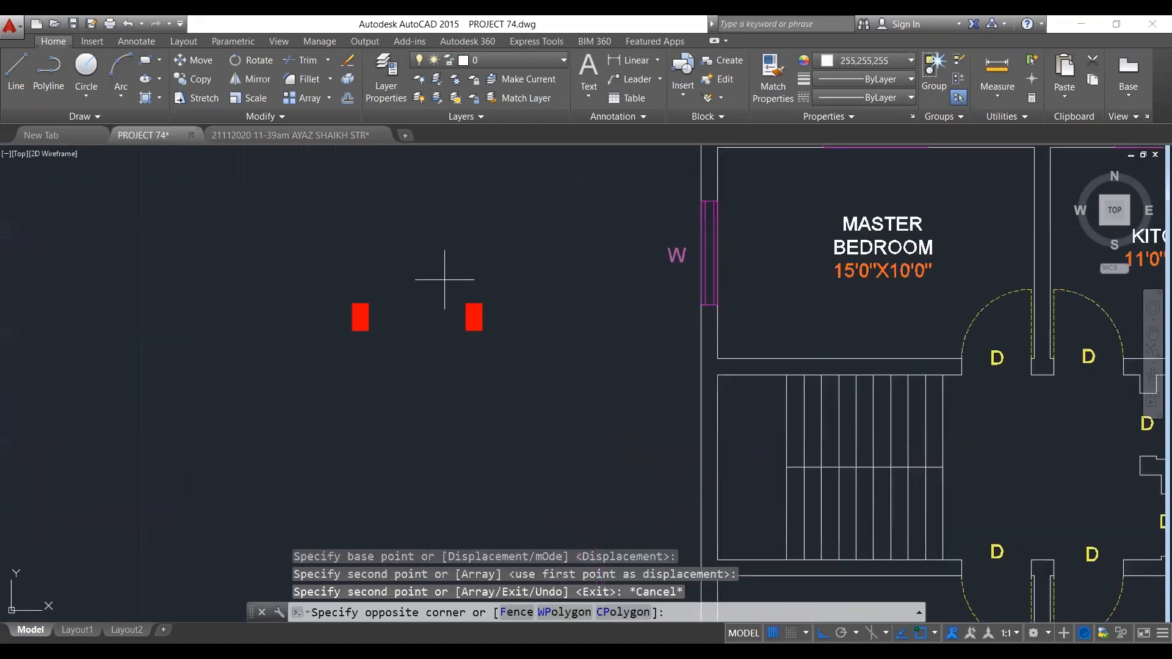
key(Escape)
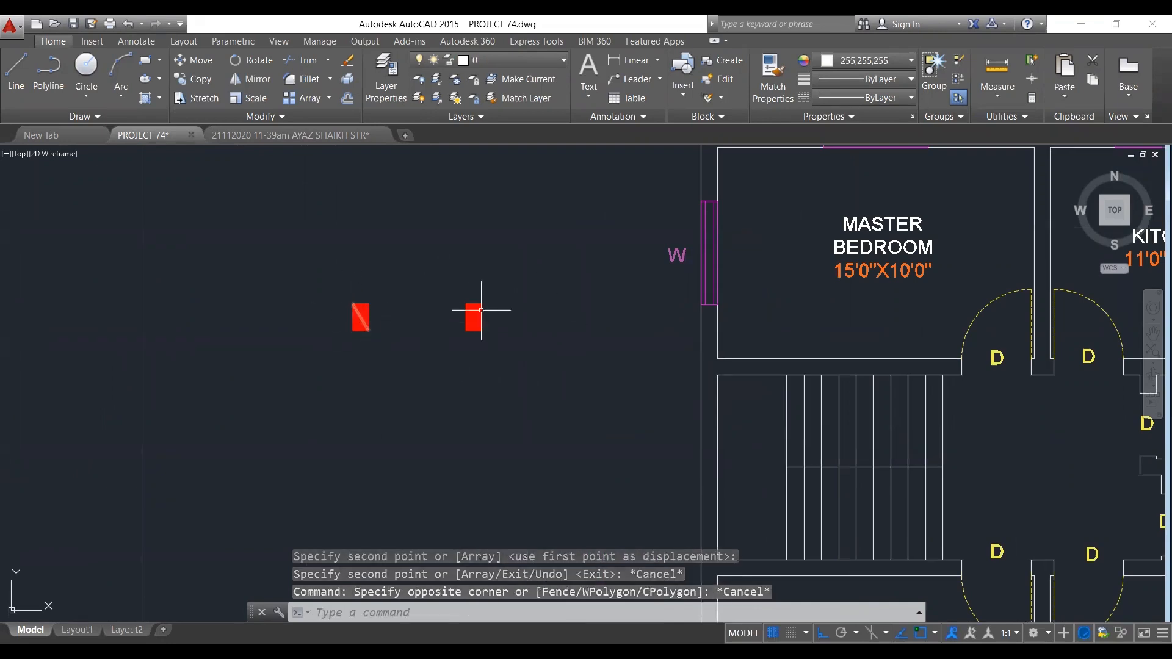
Rotate the copied column symbol a quarter turn so its long side is horizontal.
click(444, 281)
click(501, 351)
text(RO)
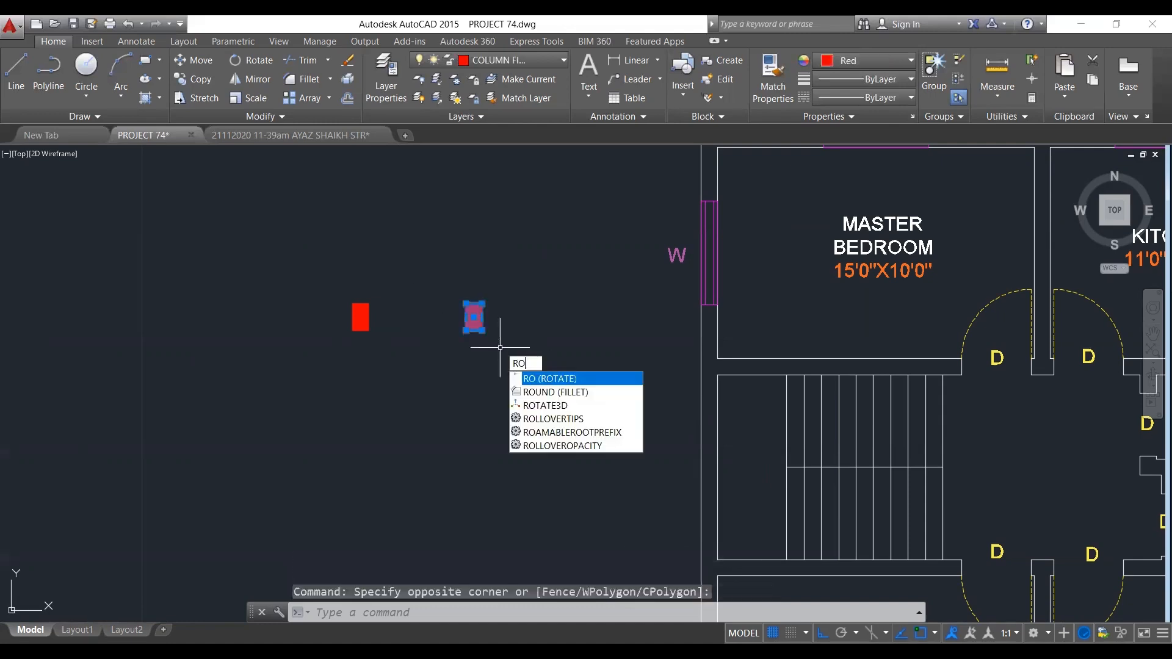
key(Return)
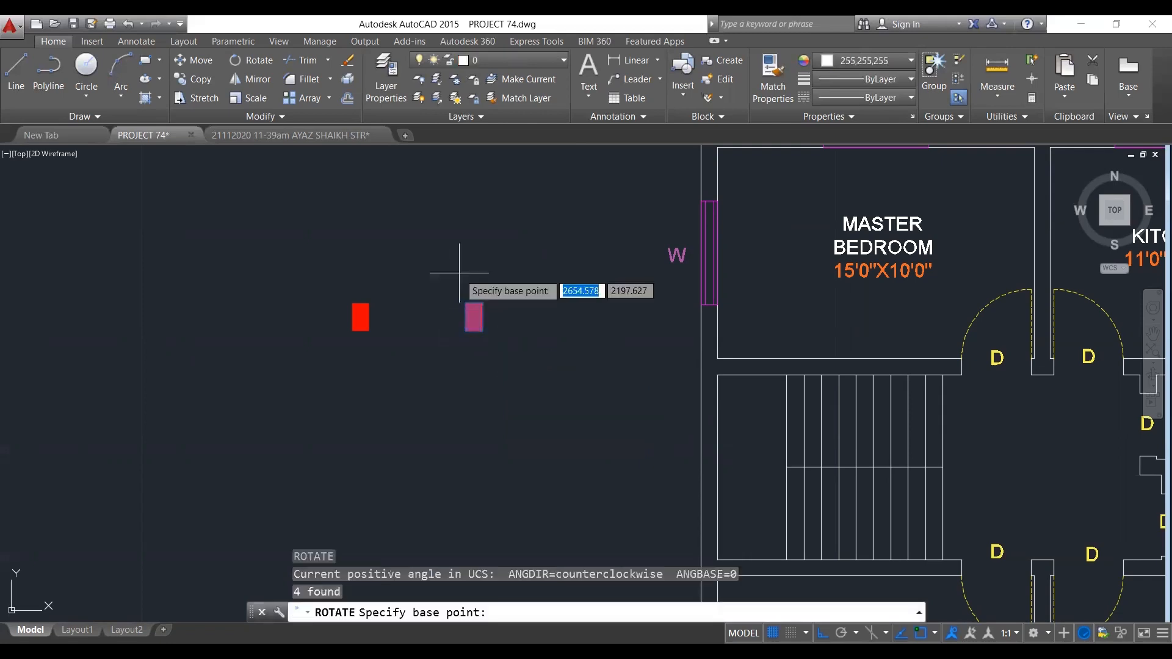
click(459, 273)
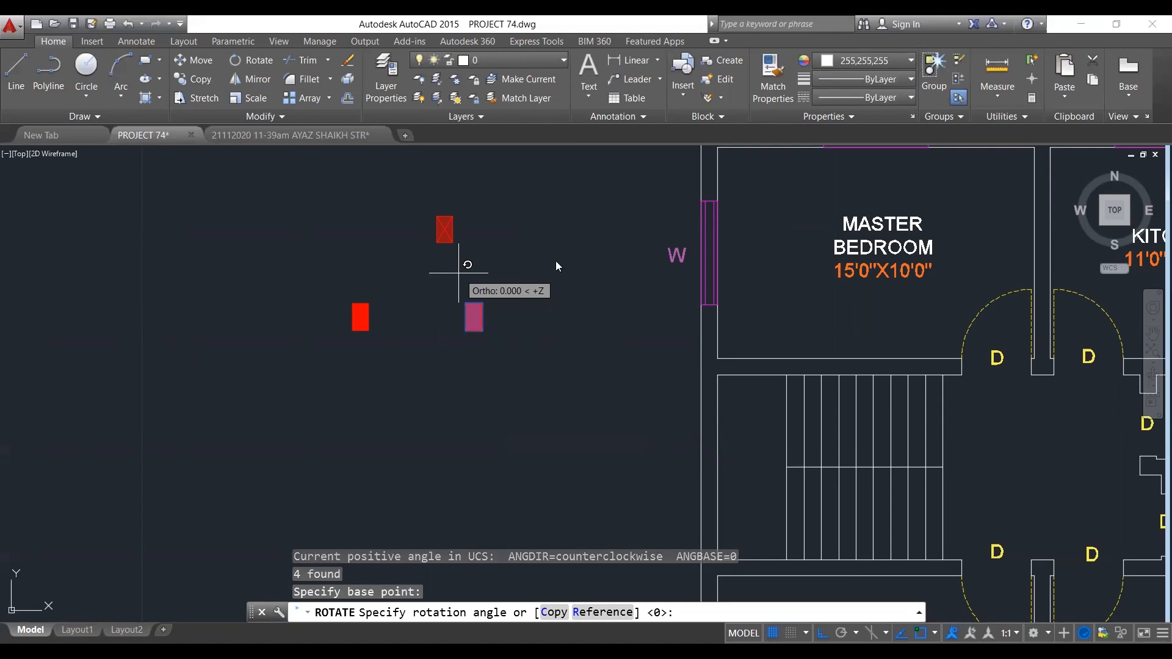
click(406, 419)
key(Escape)
click(379, 254)
click(461, 323)
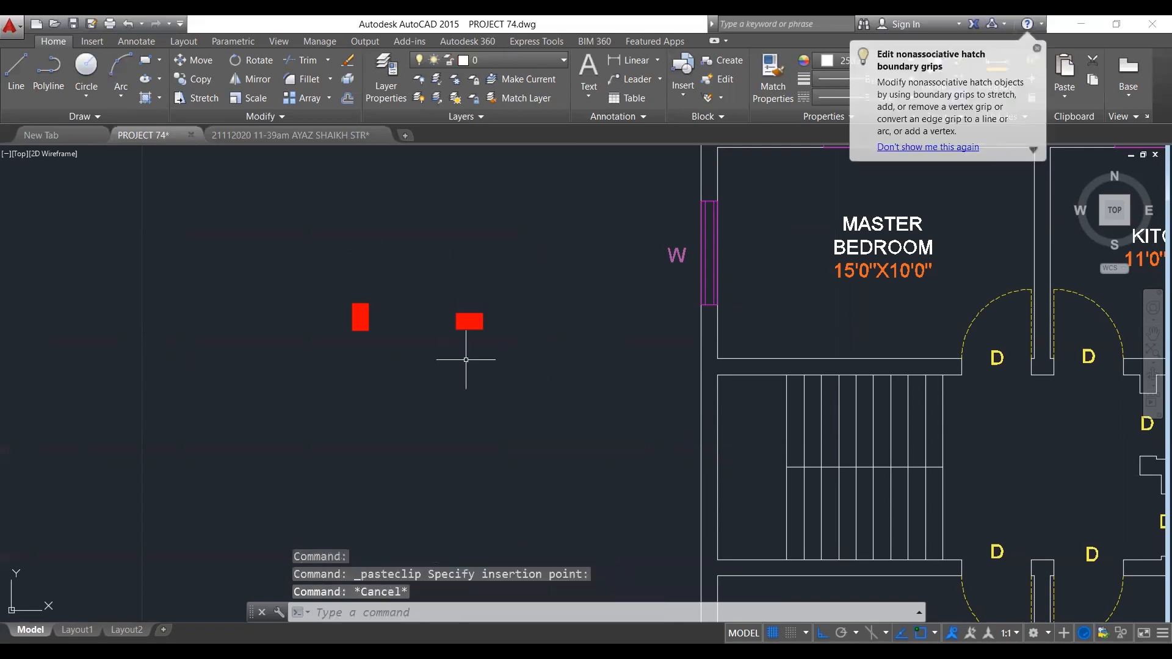
Examine the outer corners and wall junctions around the master bedroom and kitchen for column positions.
scroll(417, 385, down, 1)
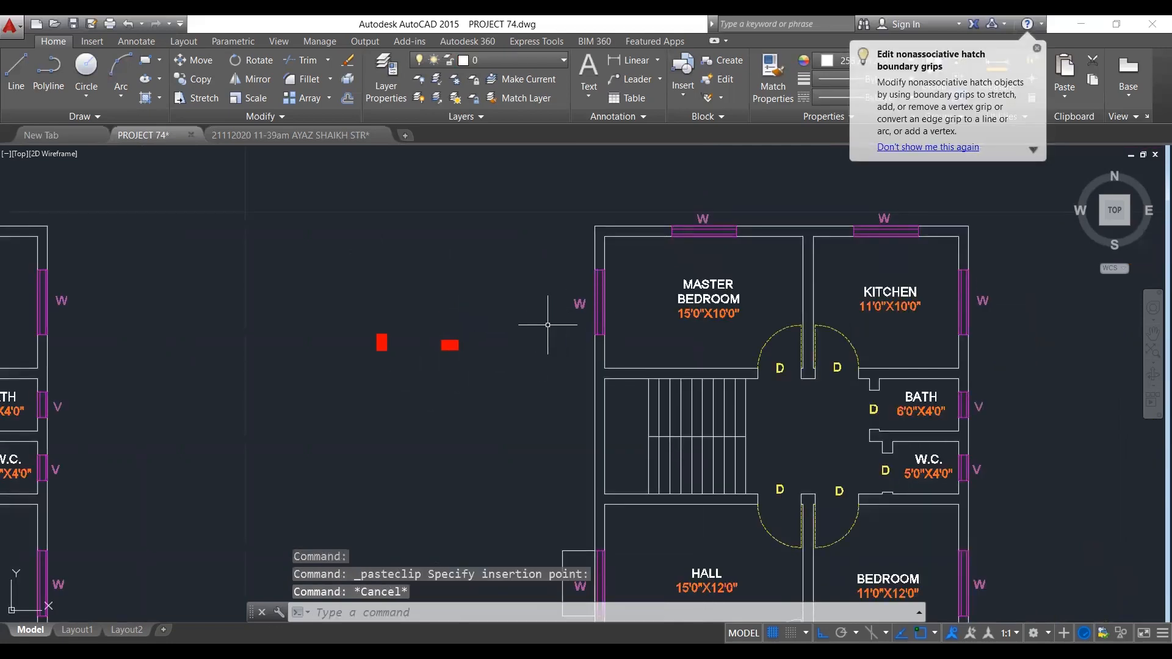
middle_drag(462, 361, 448, 377)
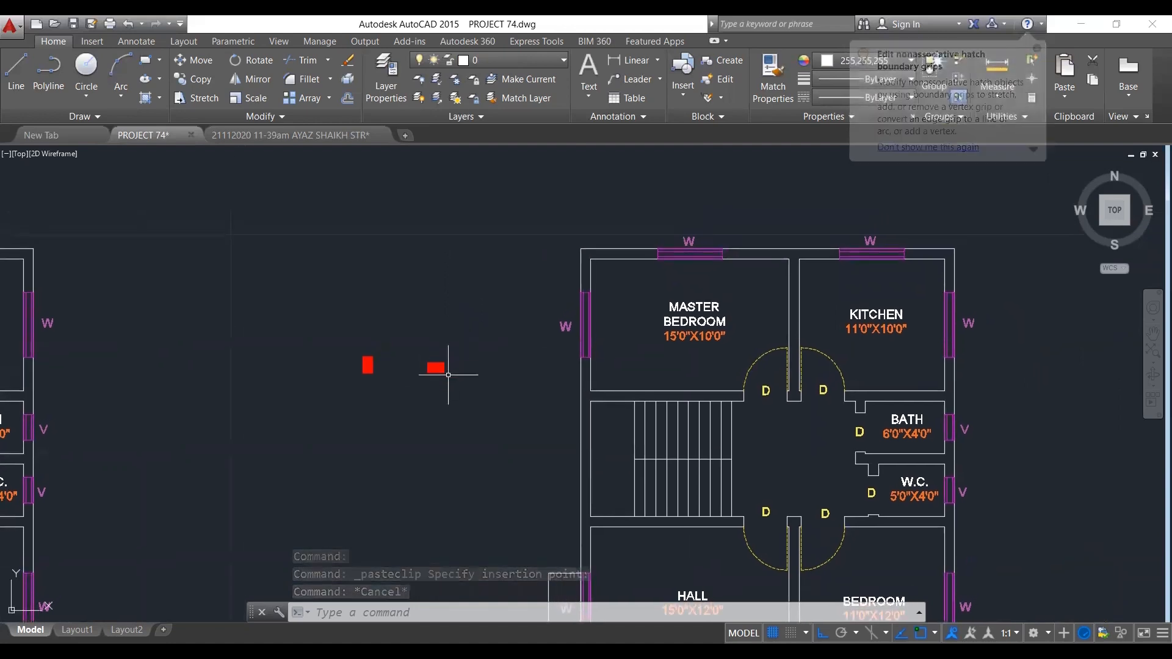
middle_drag(539, 281, 525, 305)
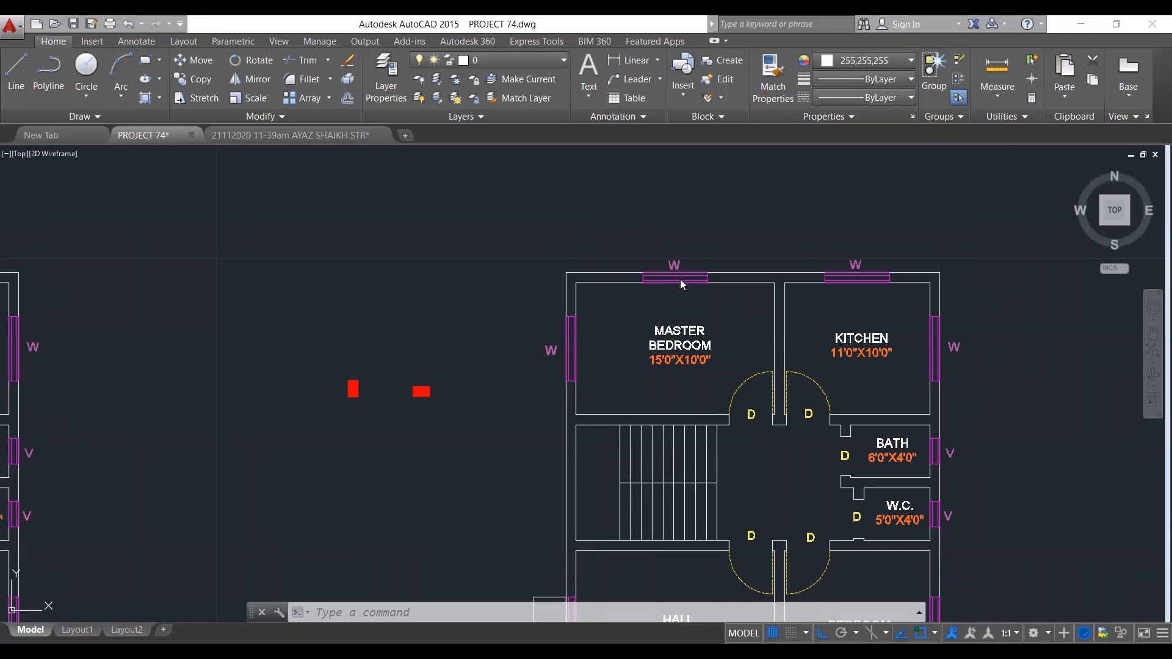
drag(542, 254, 613, 306)
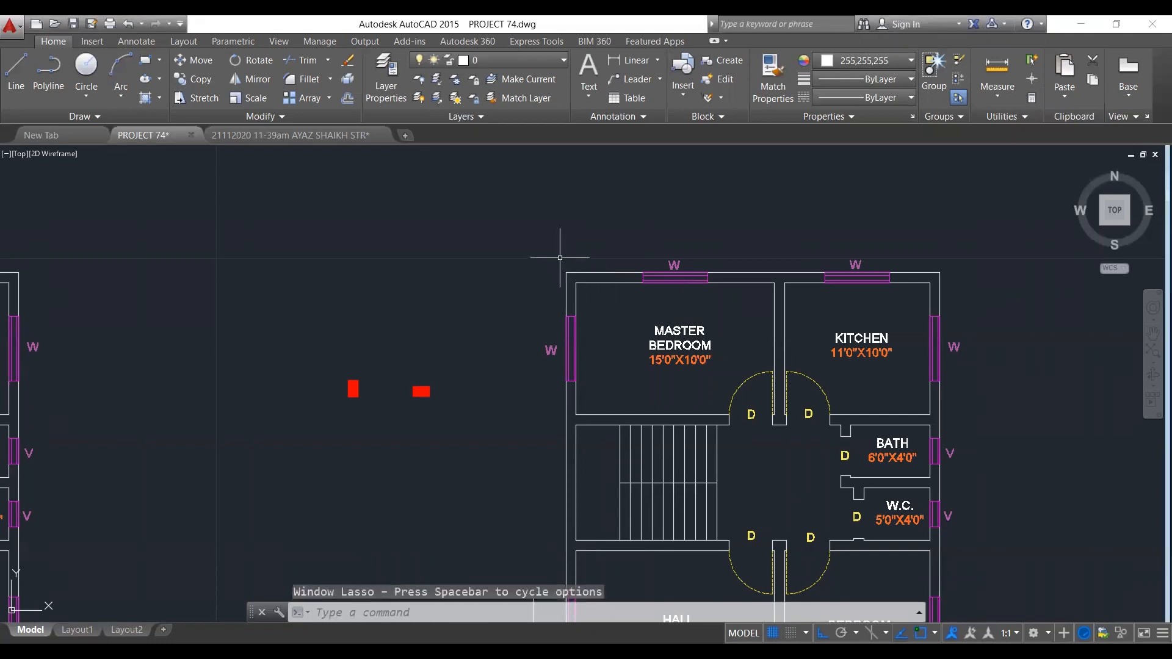
mouse_move(548, 243)
mouse_down()
mouse_move(579, 268)
mouse_move(580, 287)
mouse_move(550, 278)
mouse_move(568, 256)
mouse_move(573, 299)
mouse_move(549, 245)
mouse_up()
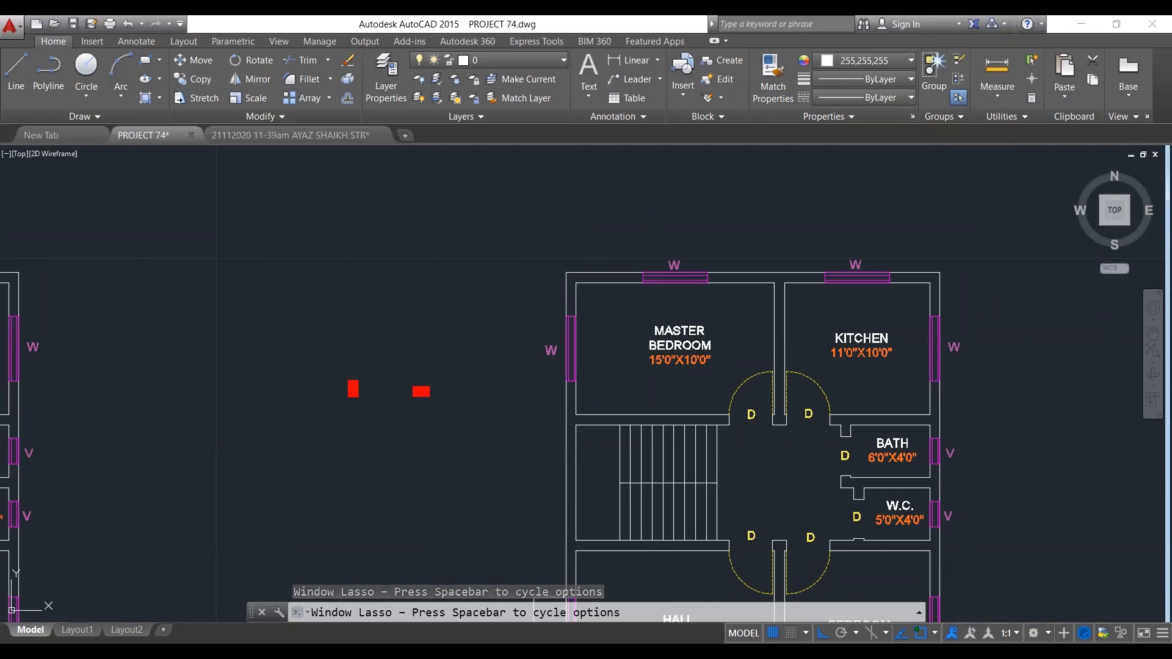
click(501, 259)
click(501, 259)
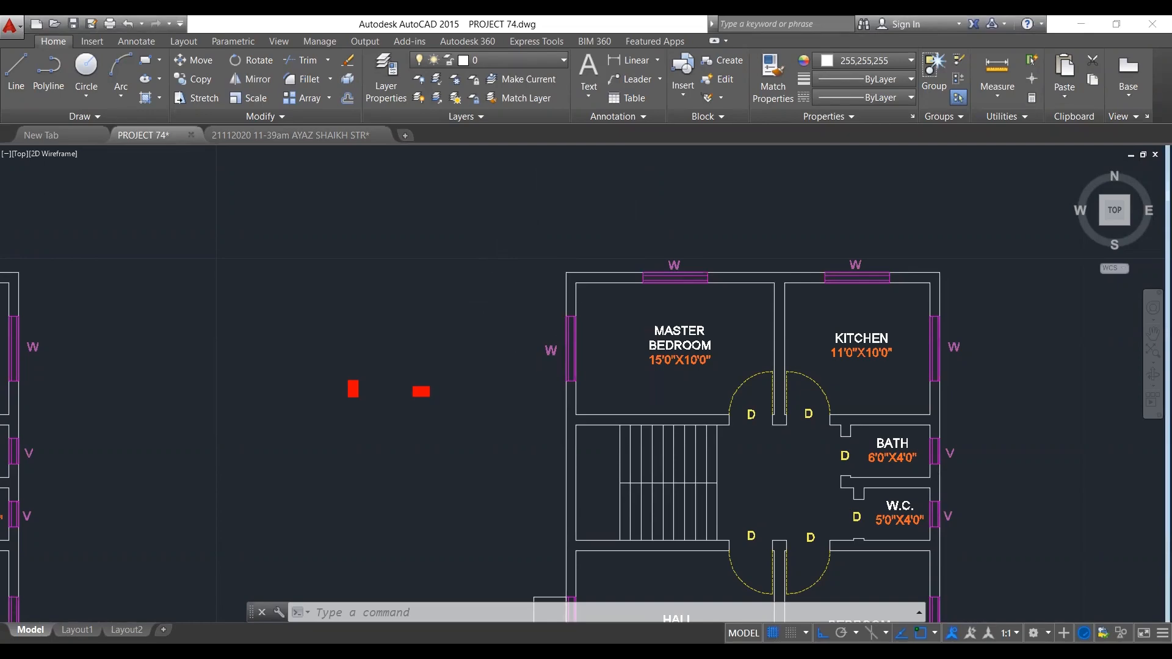
scroll(572, 325, down, 4)
scroll(592, 342, up, 2)
scroll(593, 342, up, 2)
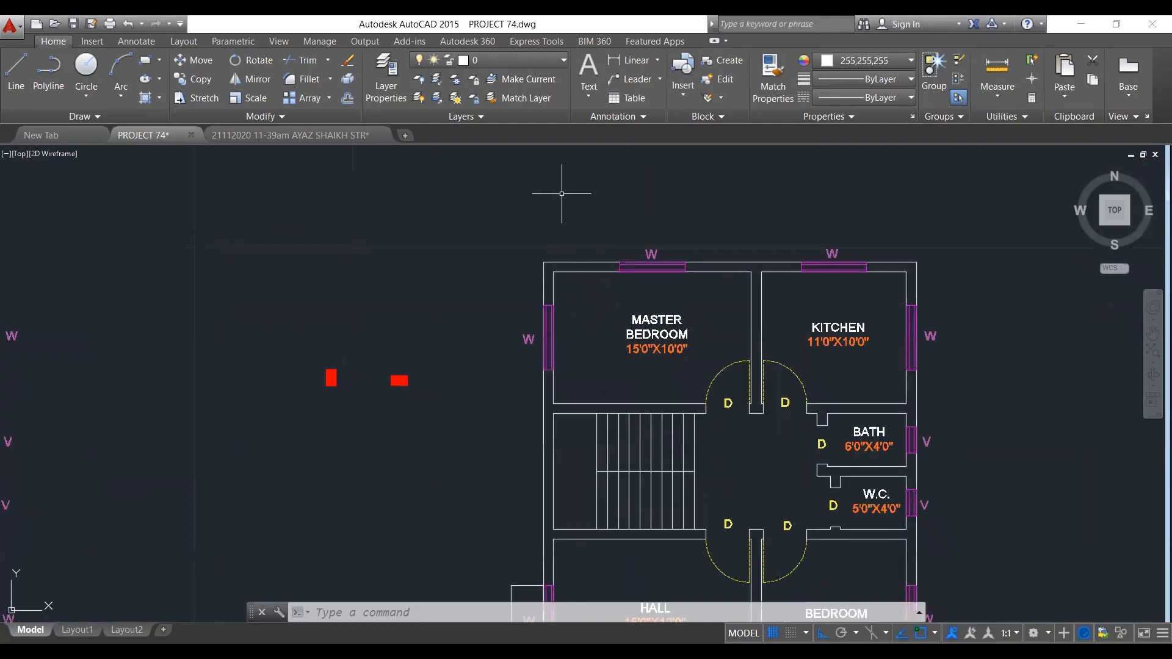
middle_drag(578, 361, 570, 424)
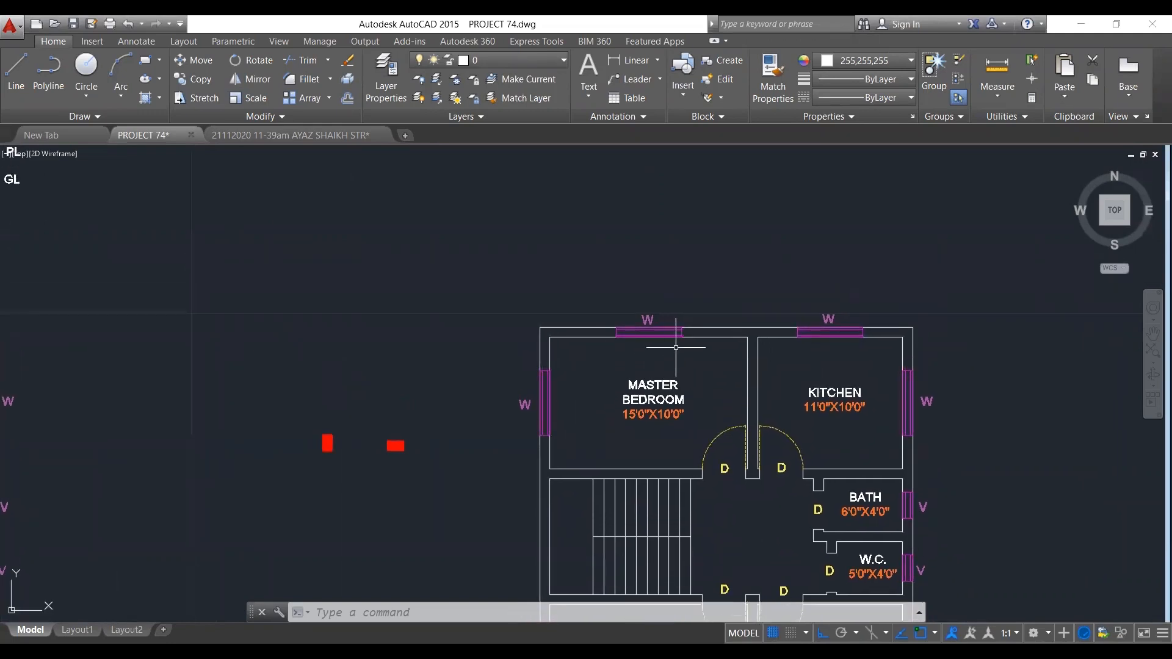
scroll(676, 348, up, 2)
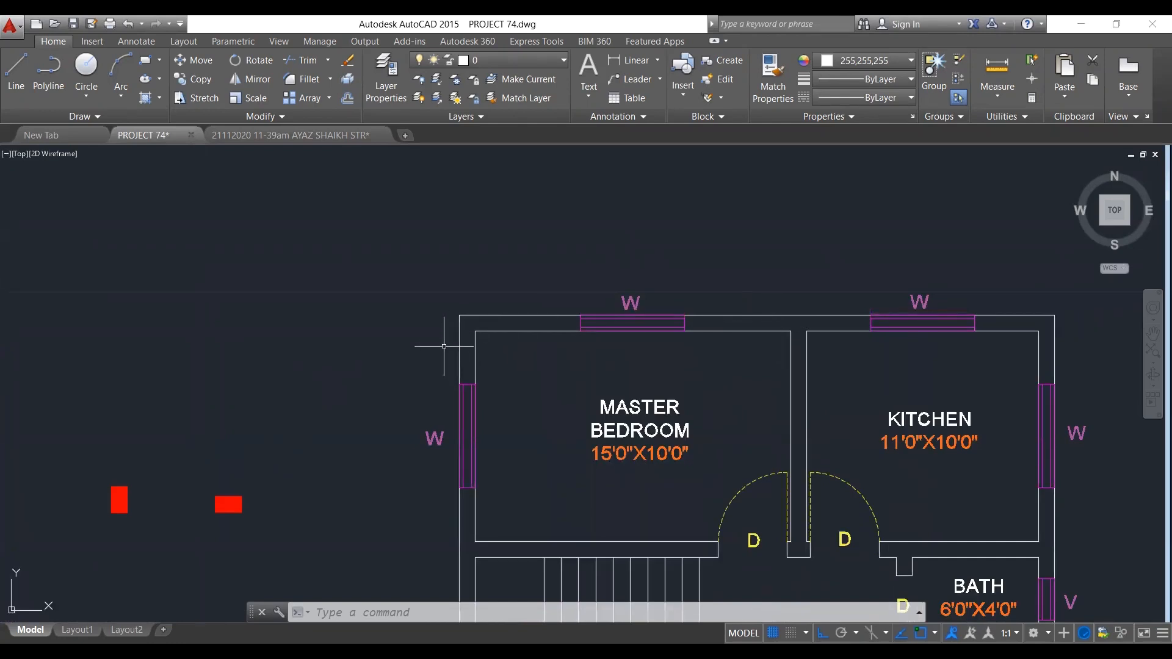
middle_drag(417, 375, 450, 340)
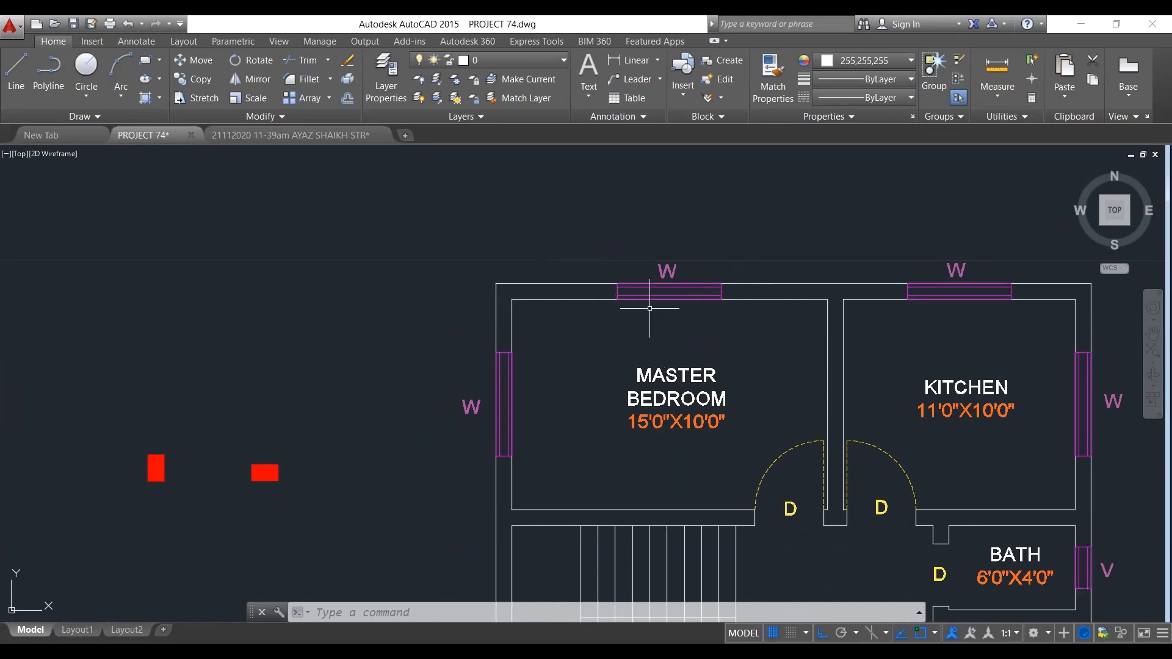
Copy the horizontal column symbol to the master bedroom's upper-left outer wall corner and to the upper wall junction between master bedroom and kitchen.
click(225, 437)
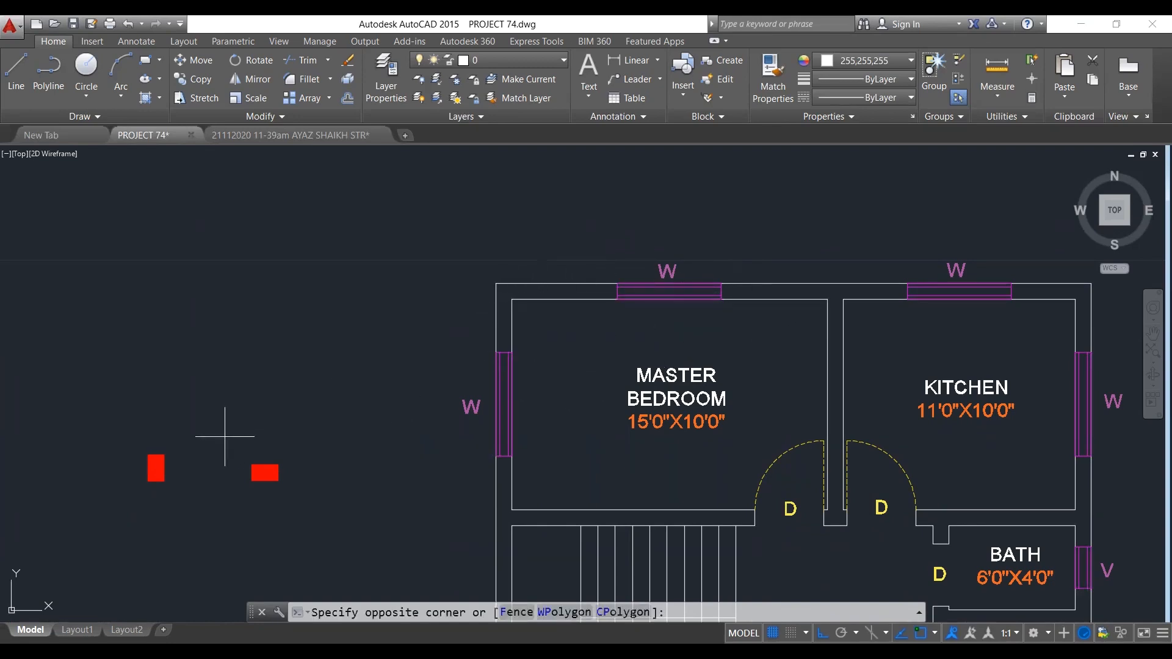
click(303, 506)
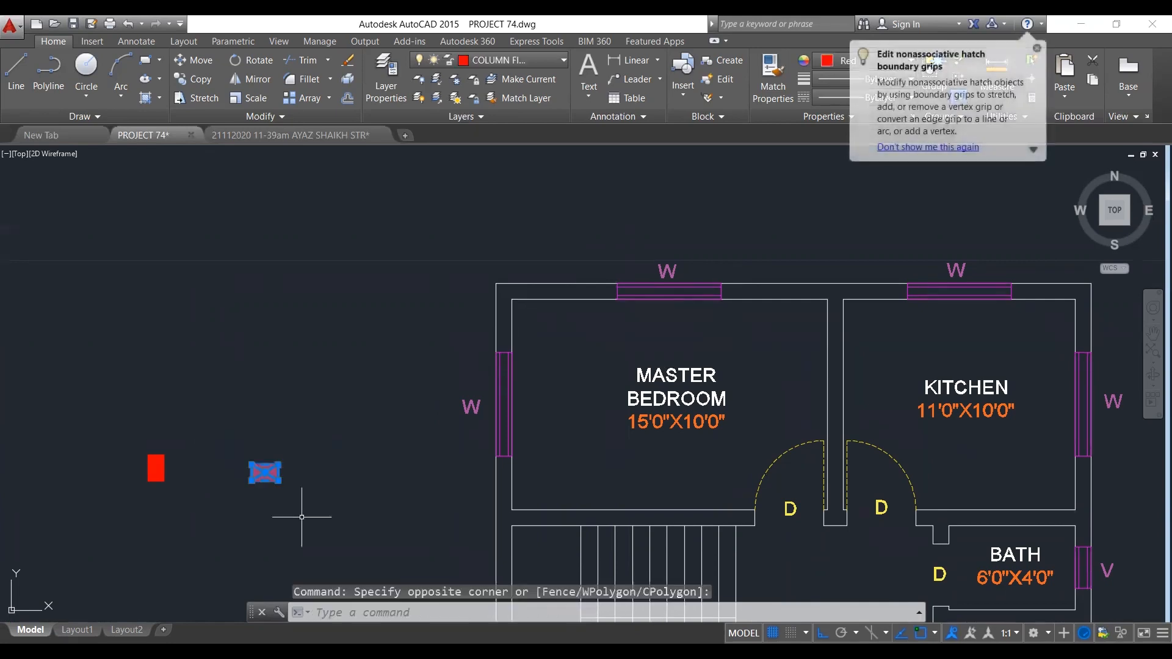
text(CO)
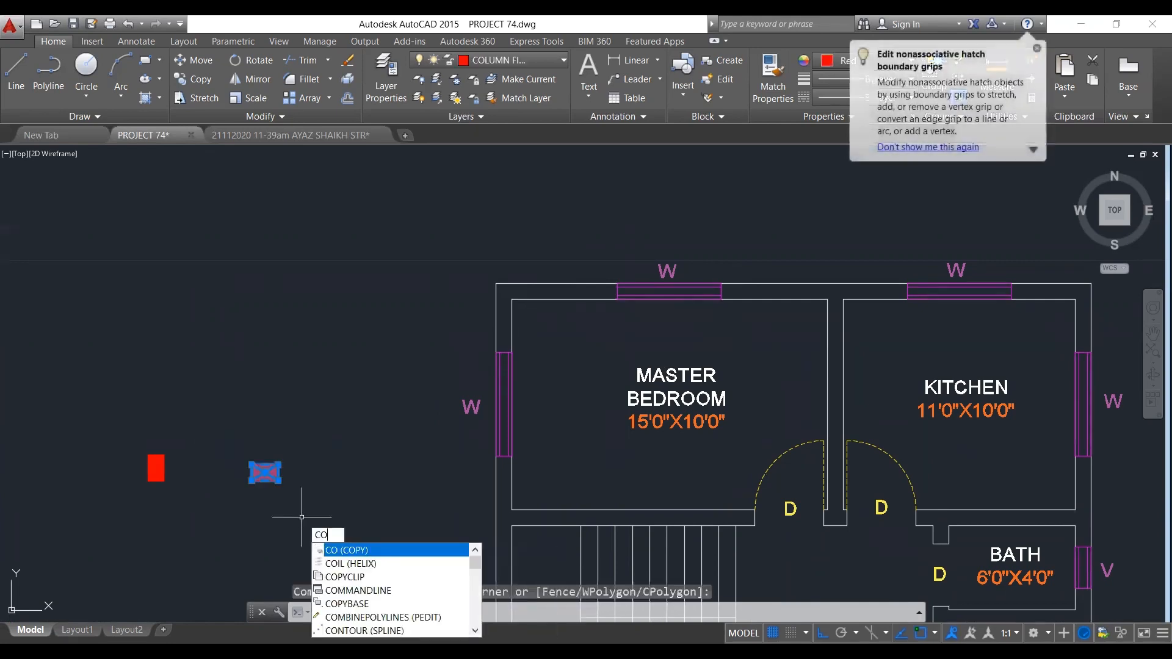
key(Return)
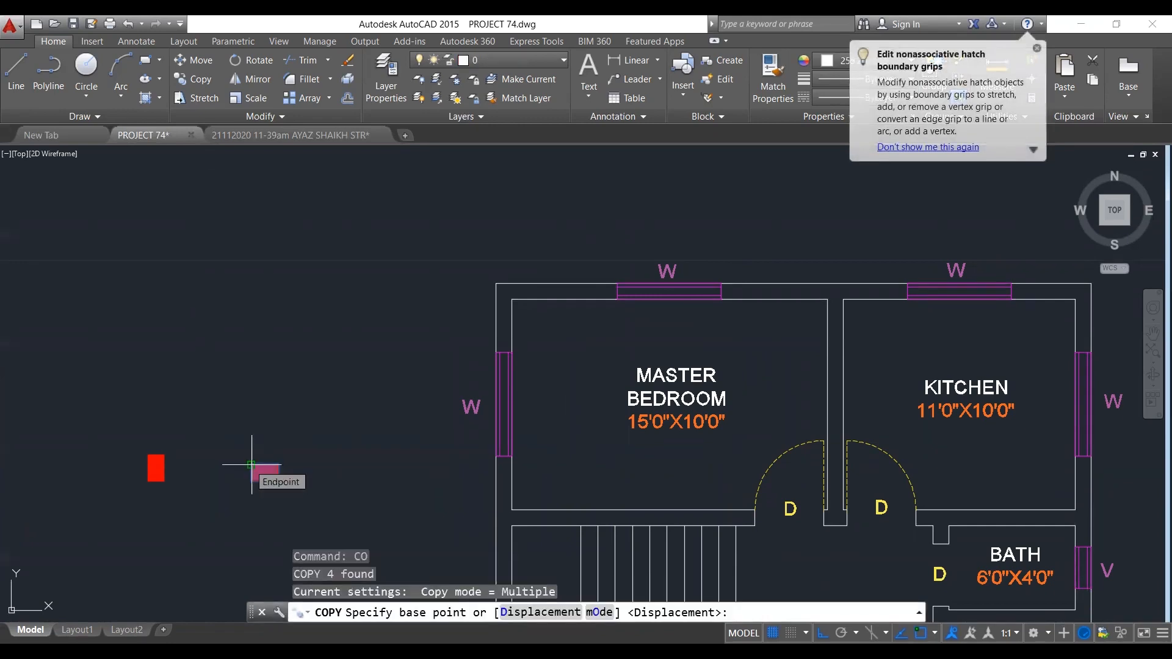
click(251, 464)
click(496, 283)
key(Escape)
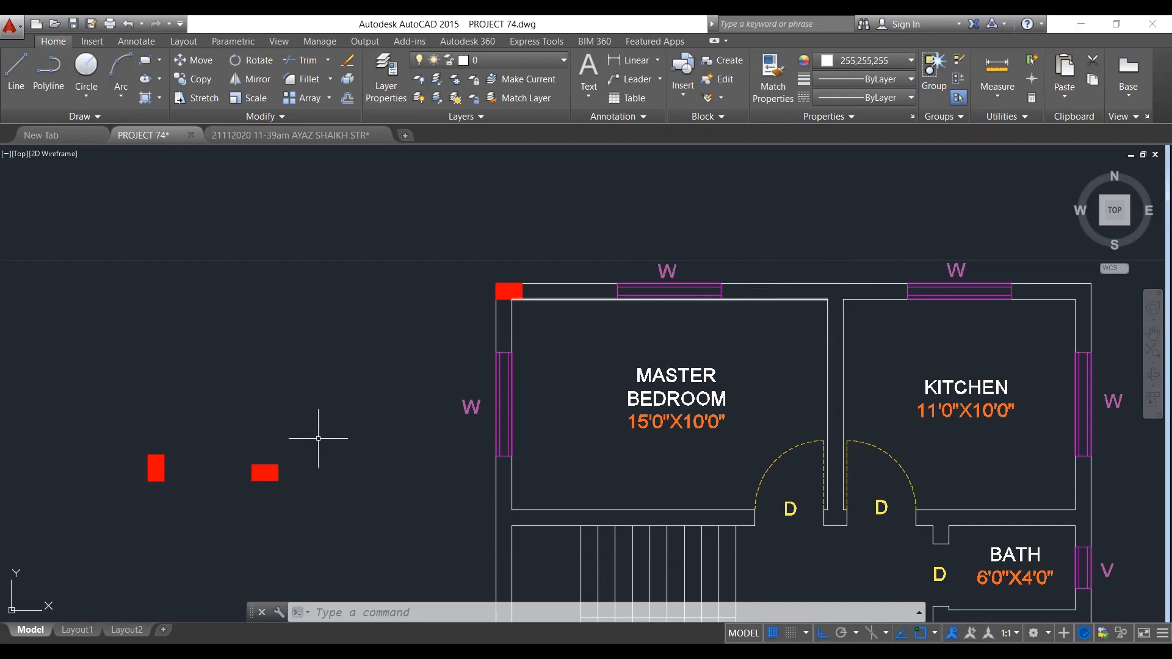
click(245, 439)
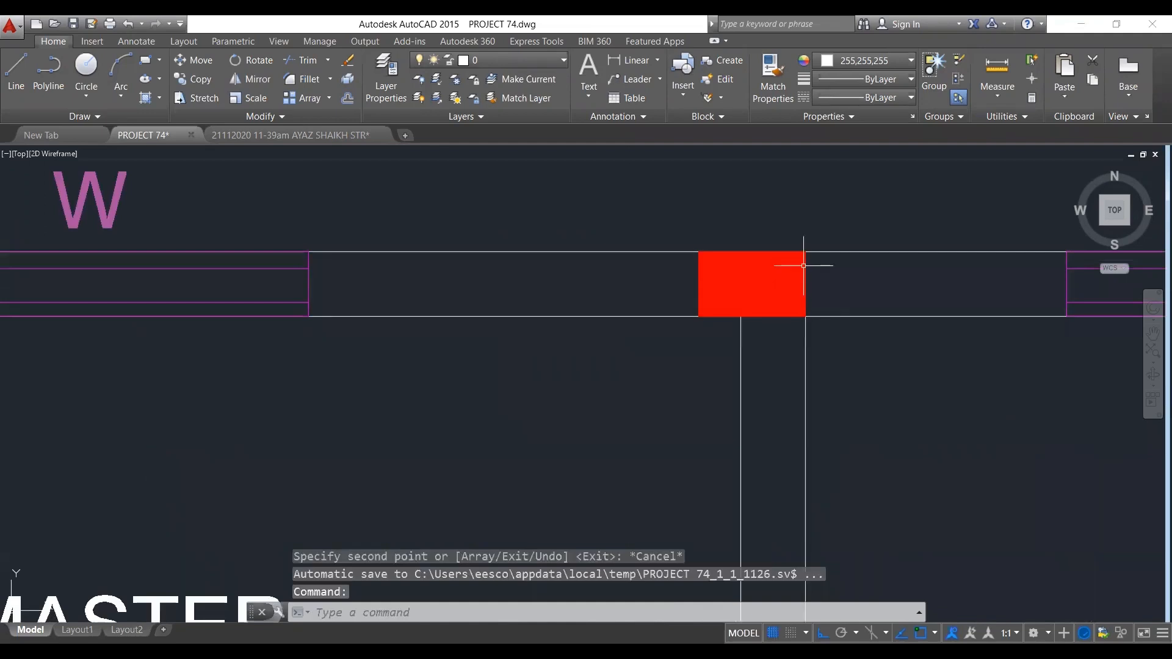
Copy the horizontal column symbol to the kitchen's upper-right outer wall corner.
scroll(803, 265, down, 8)
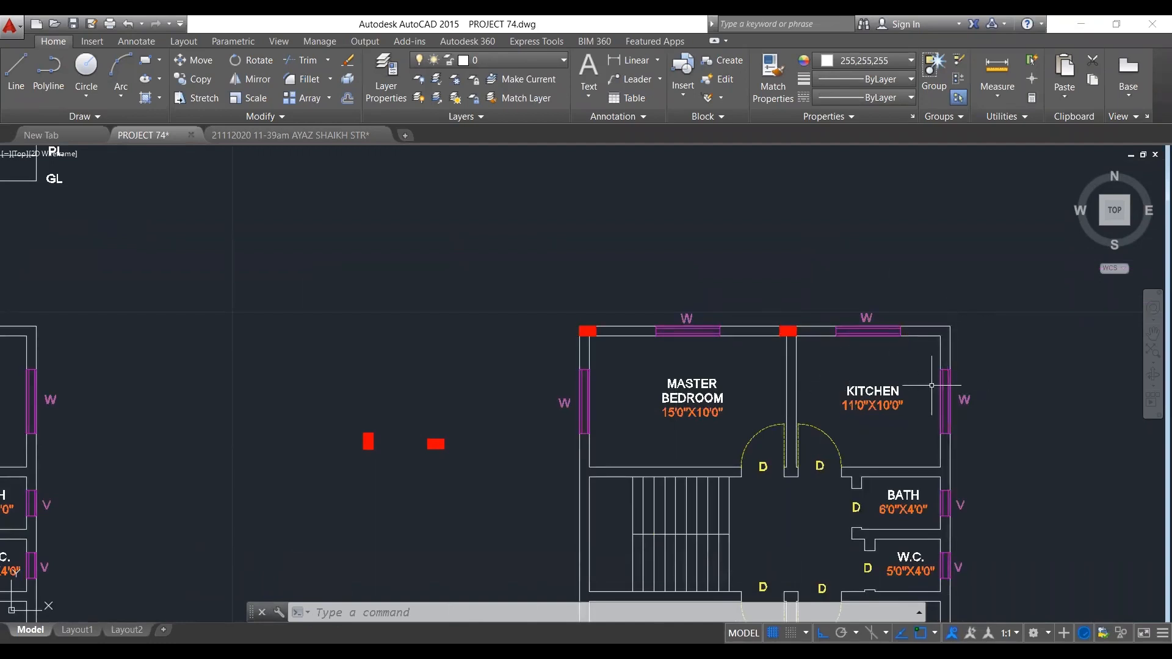
middle_drag(920, 403, 883, 402)
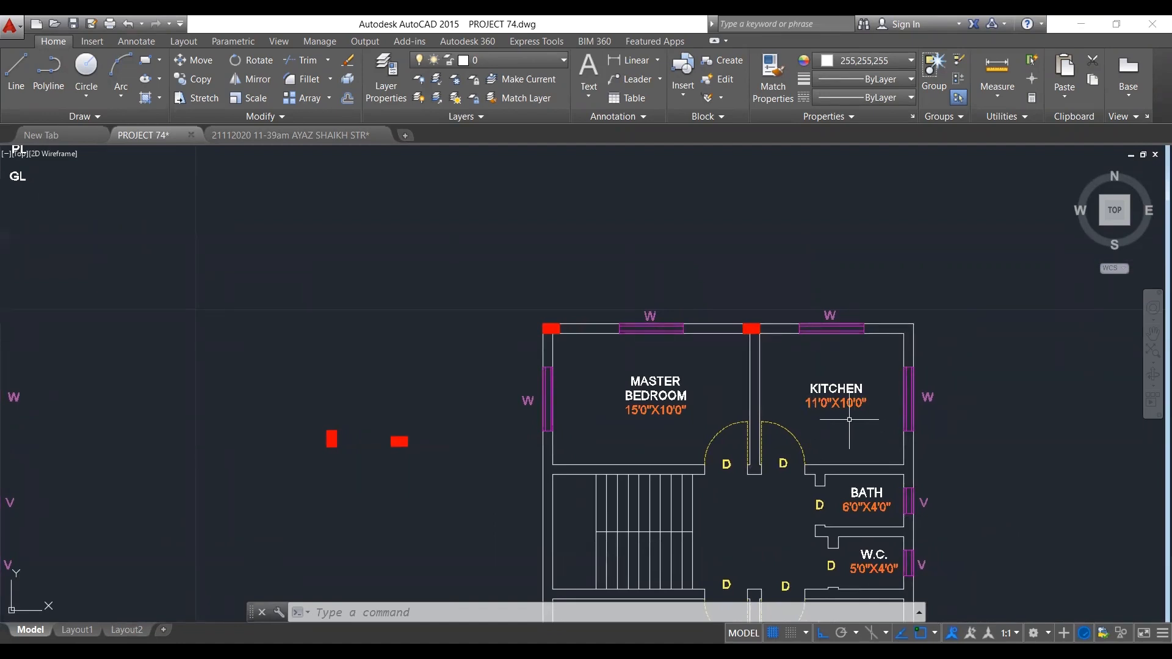
click(363, 413)
click(420, 466)
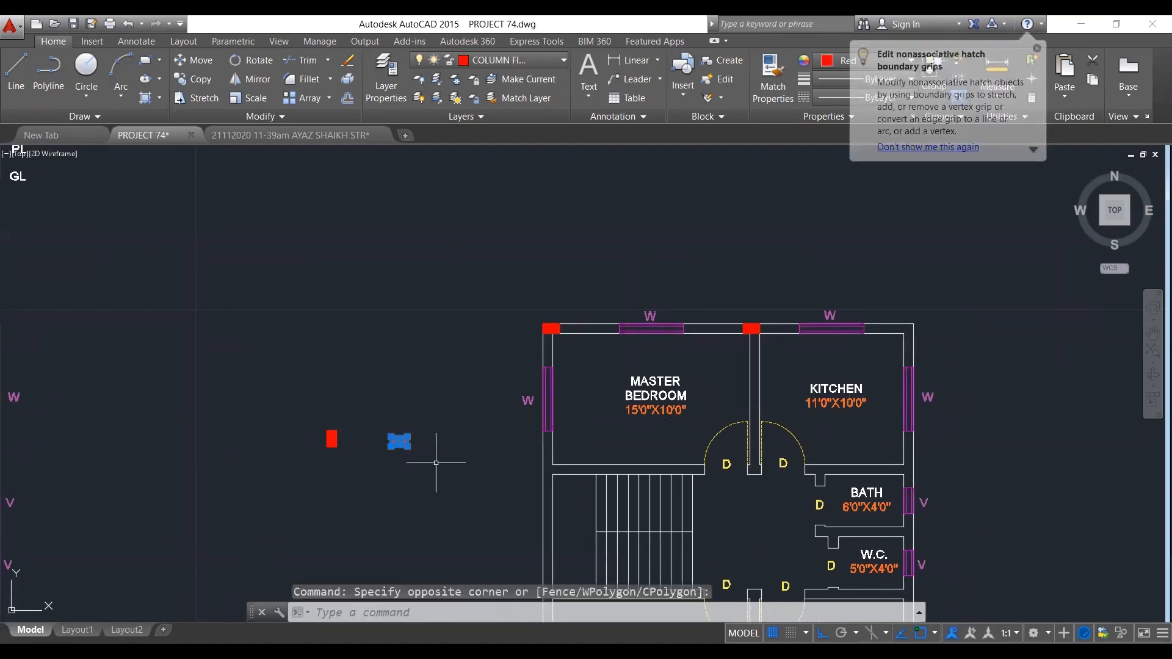
text(CO)
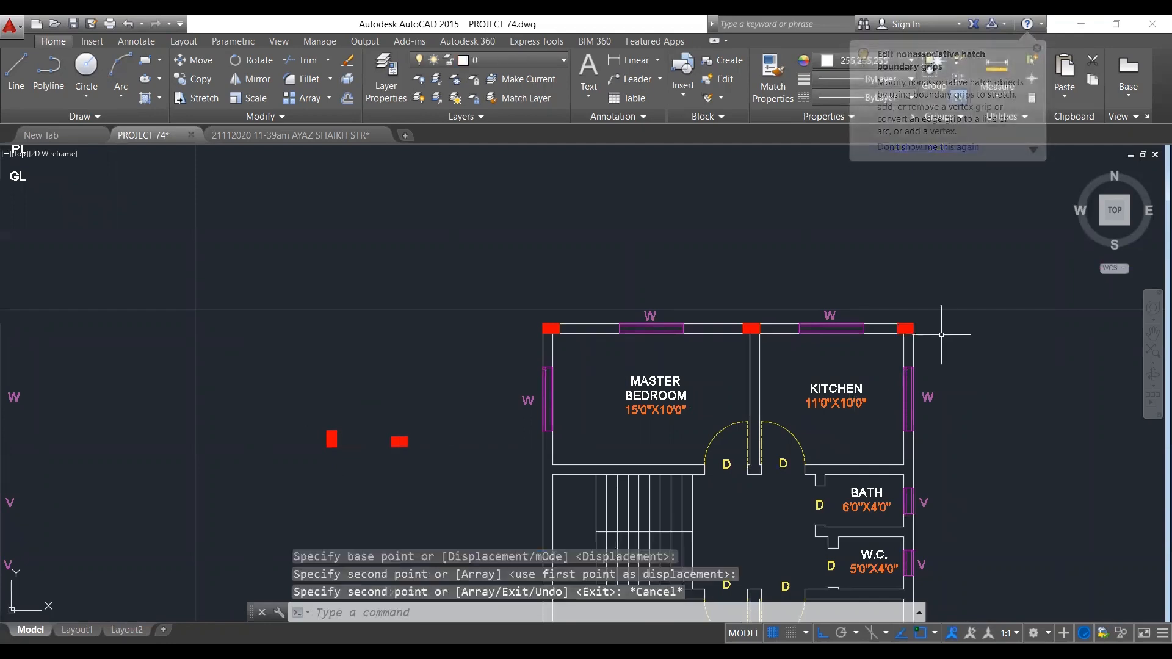
Examine the master bedroom's lower wall and the staircase area for the next column positions.
scroll(942, 335, up, 1)
middle_drag(619, 385, 648, 336)
scroll(648, 337, down, 4)
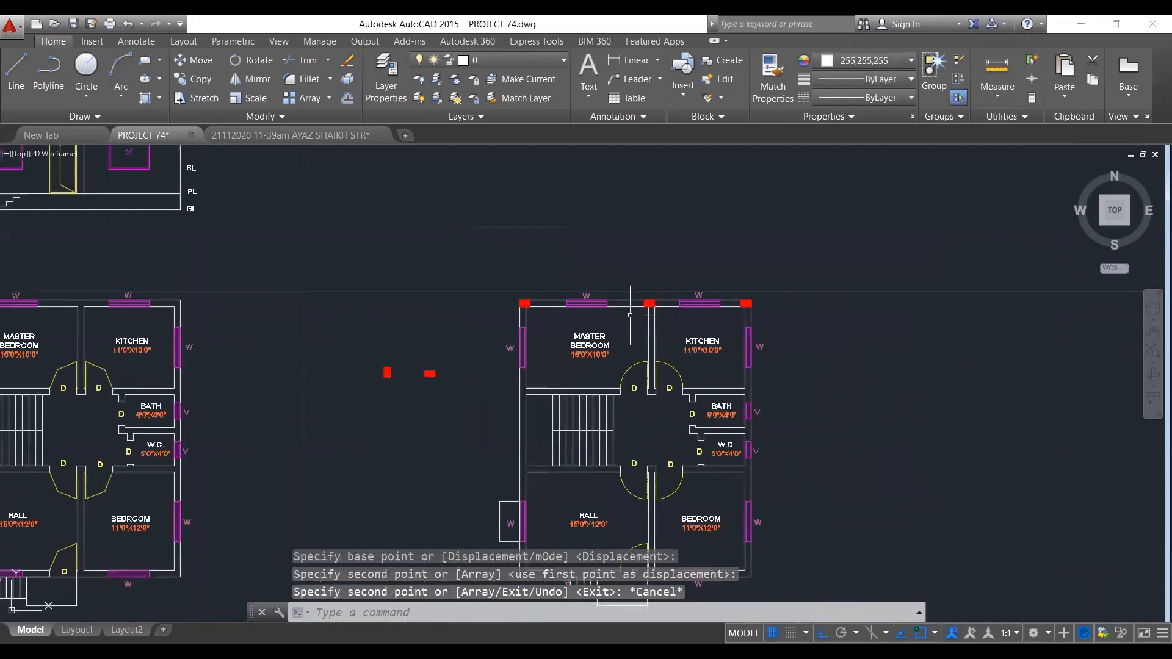
key(Escape)
scroll(582, 379, up, 4)
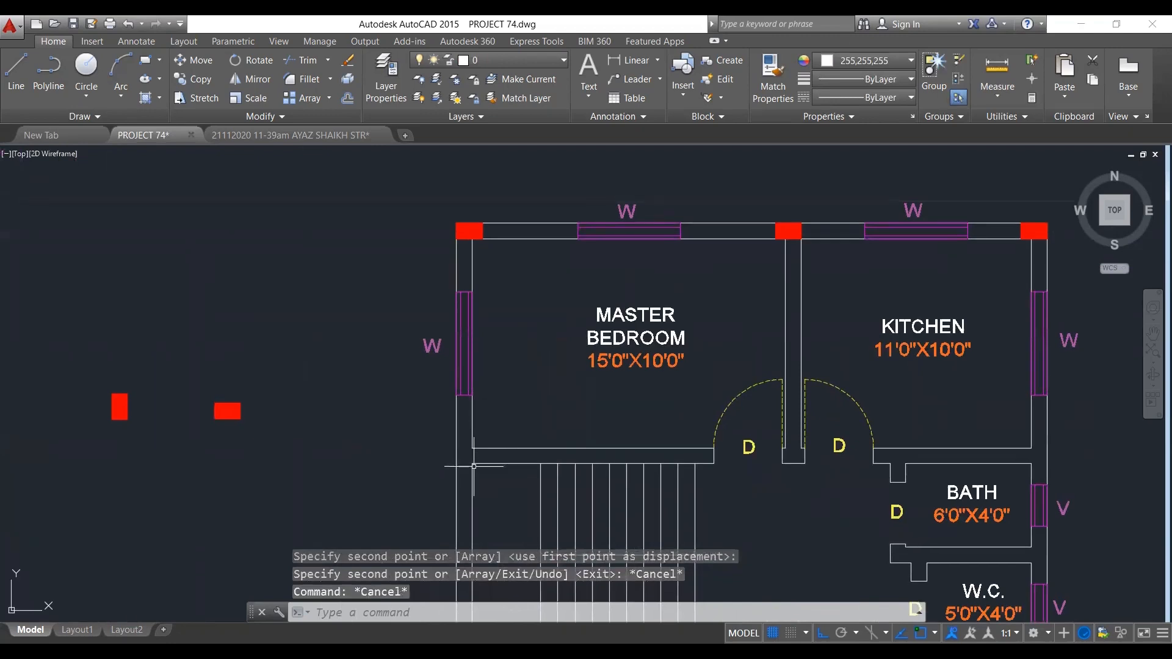
middle_drag(516, 425, 510, 376)
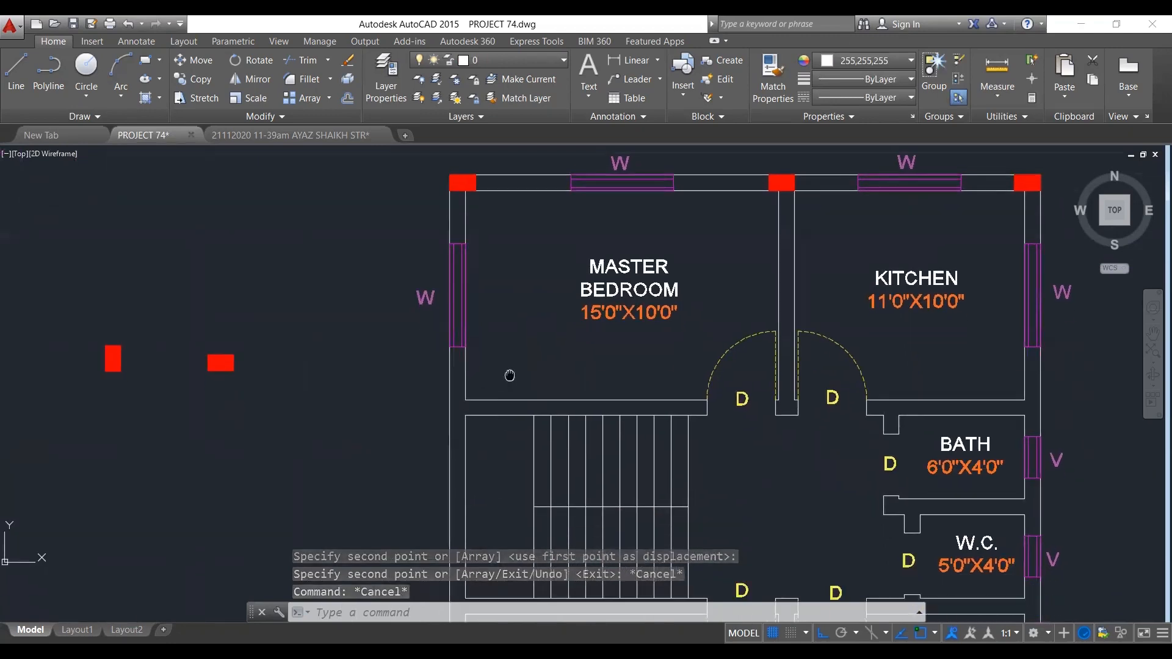
scroll(510, 376, down, 2)
middle_drag(505, 356, 500, 376)
text(DLI)
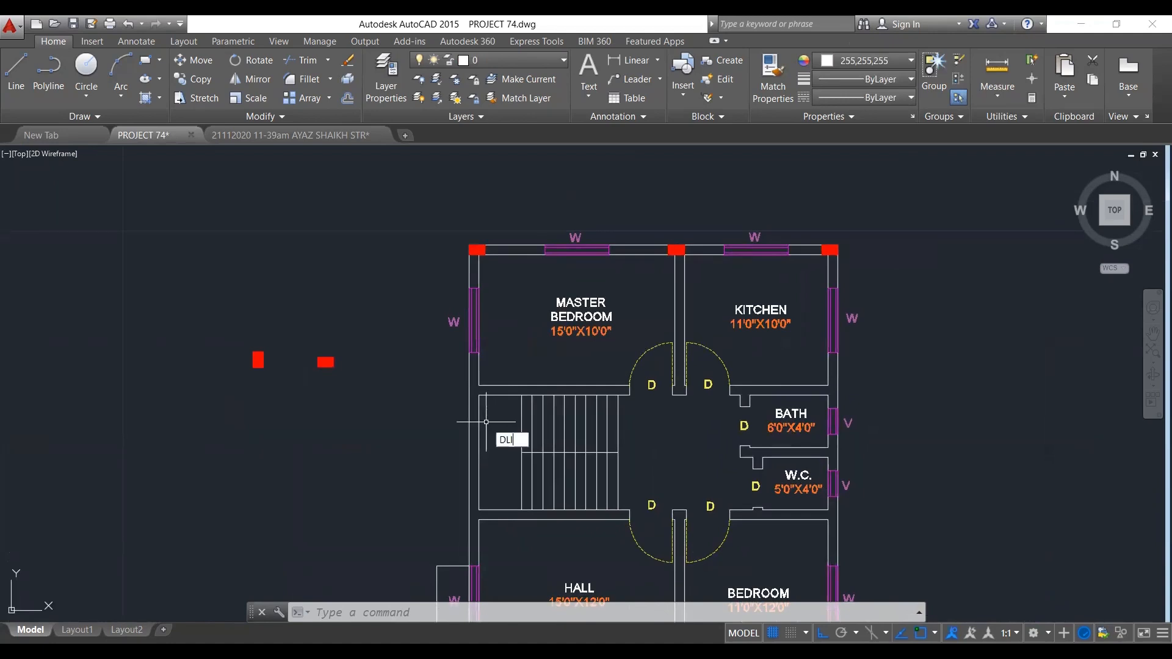
key(Return)
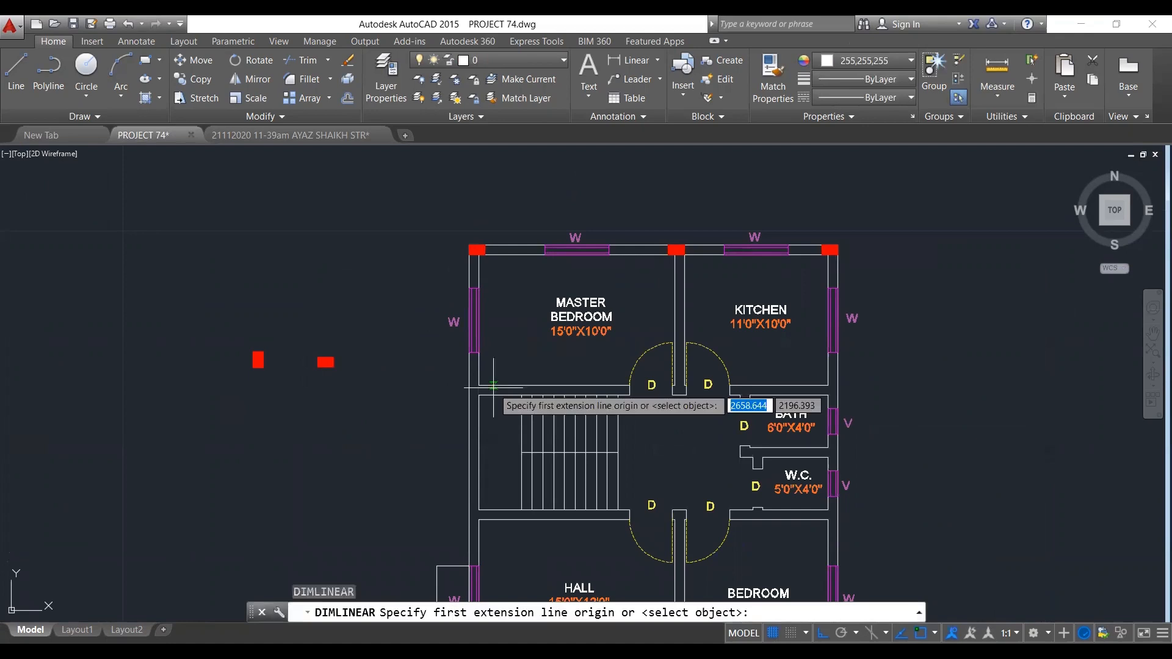
click(493, 387)
key(Escape)
key(Escape)
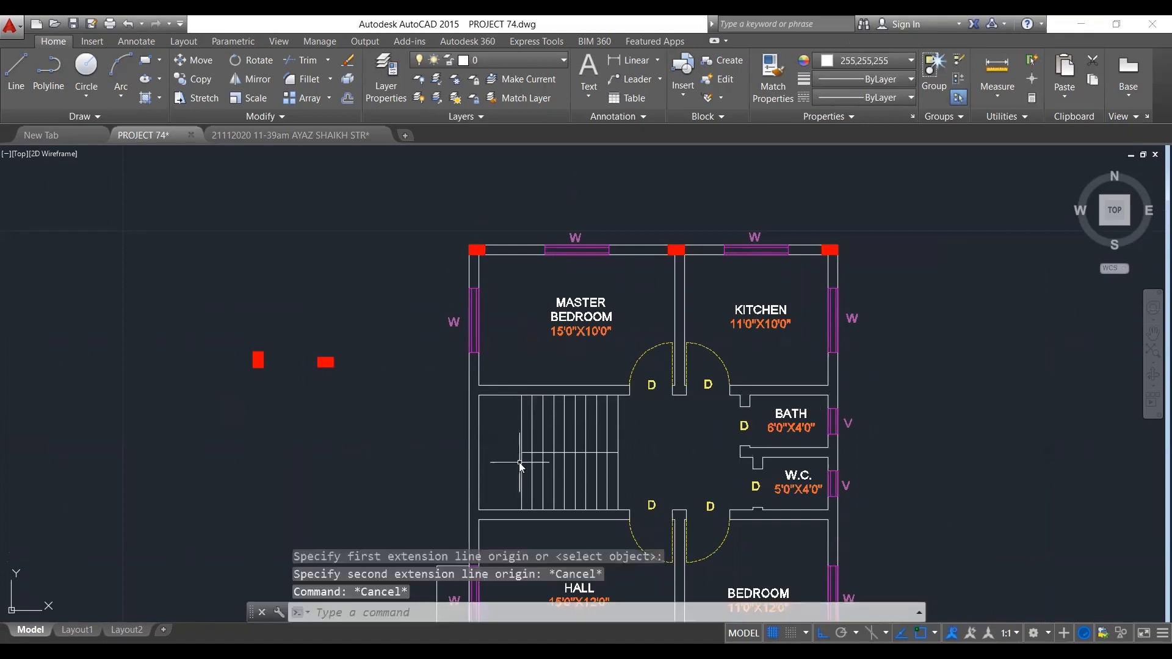
Measure the clear distance between the two walls enclosing the staircase with a linear dimension and delete that dimension.
text(DLI)
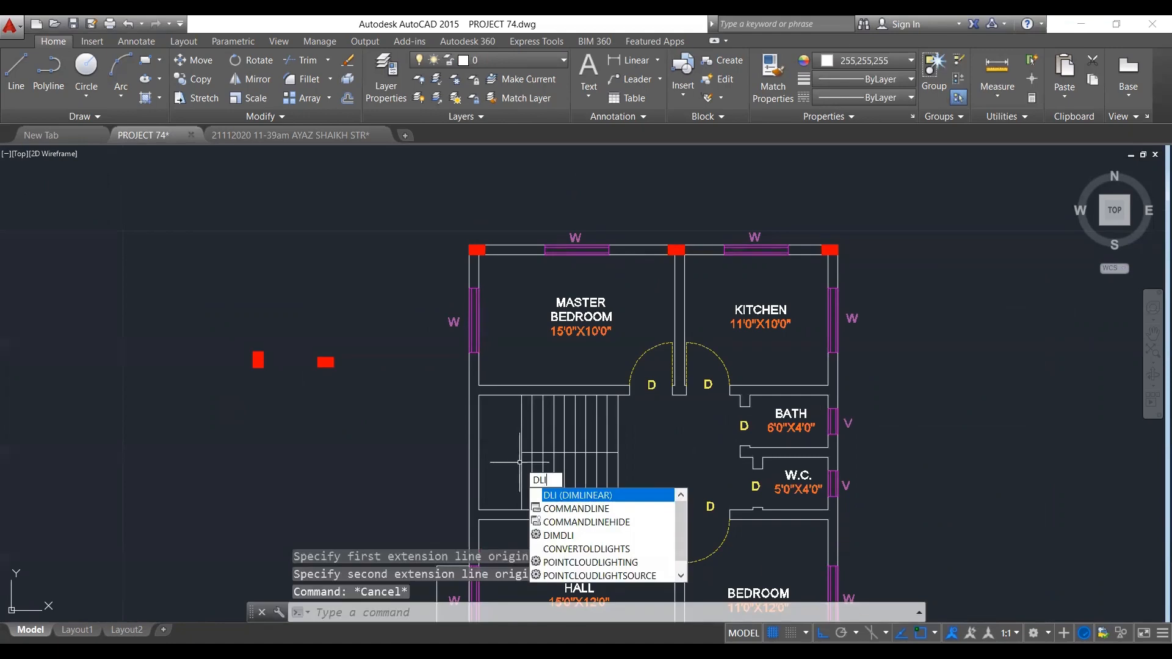
key(Return)
click(395, 452)
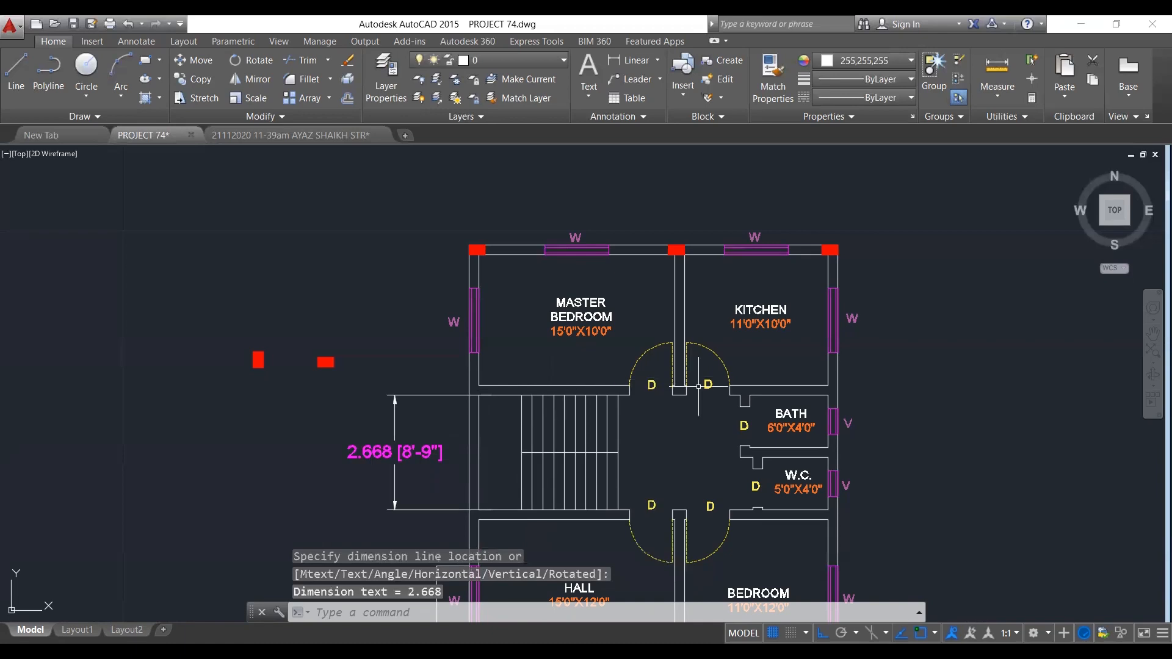
click(400, 498)
click(366, 435)
key(Delete)
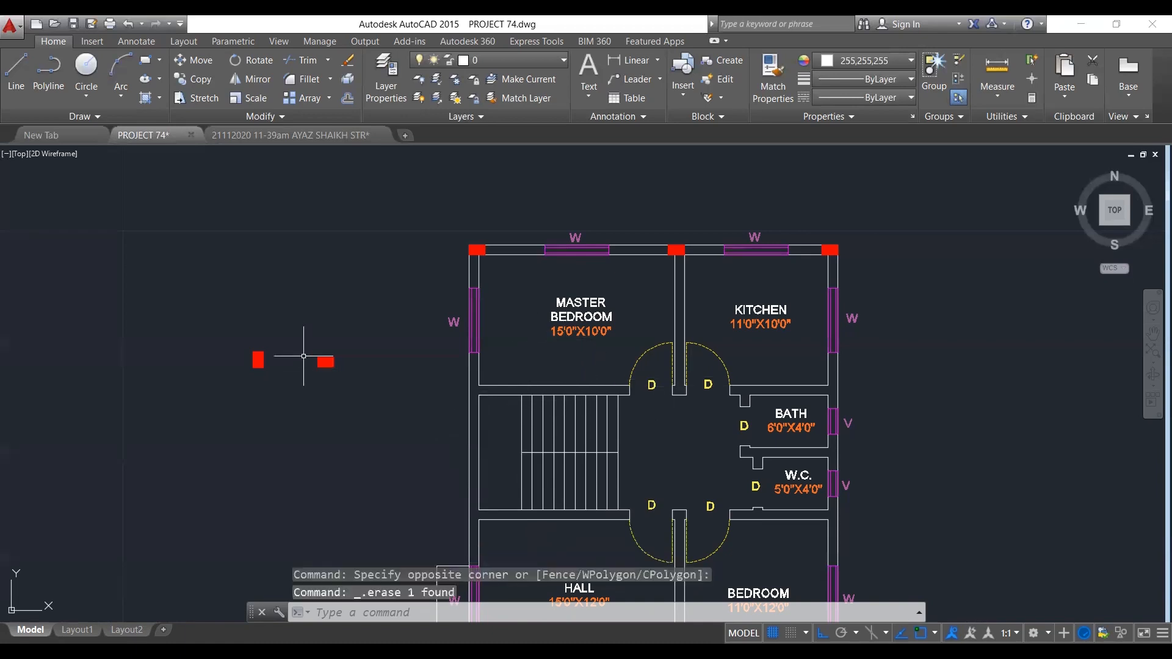
click(302, 339)
click(354, 399)
text(co)
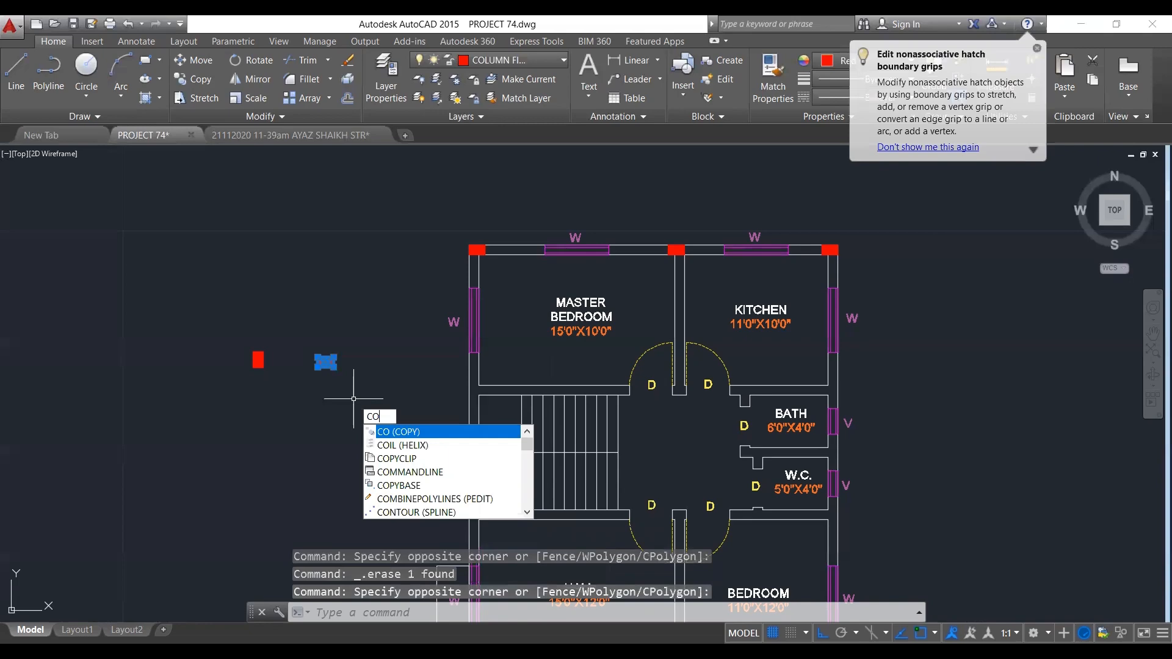
key(Return)
scroll(339, 388, up, 3)
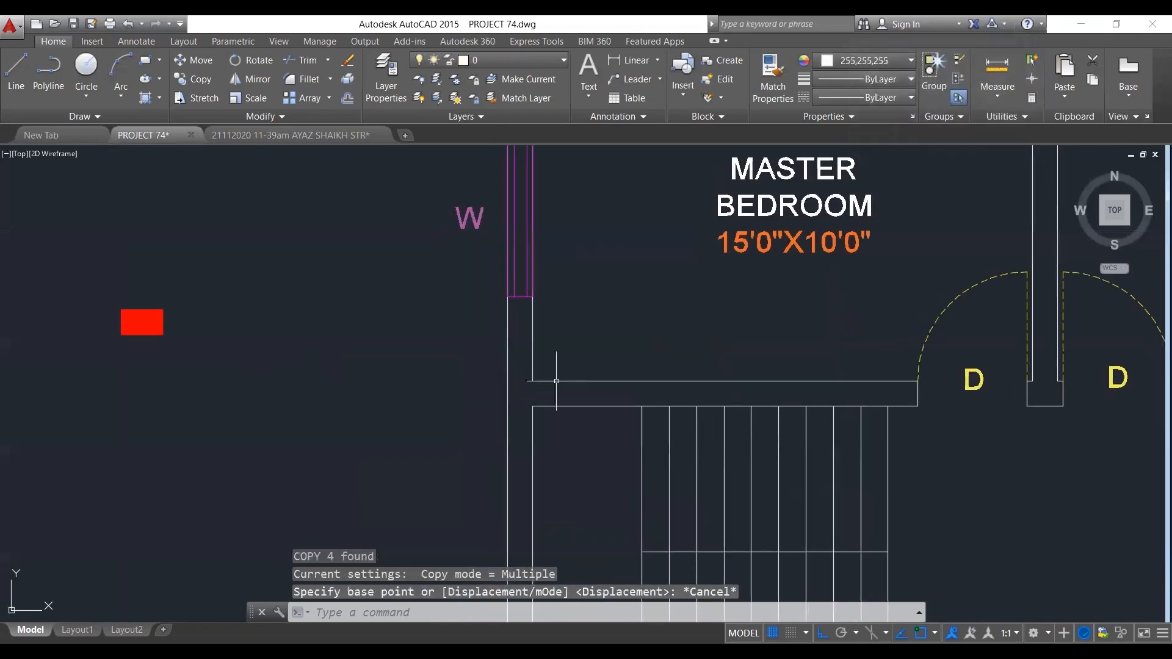
key(Escape)
Copy the horizontal column symbol to the master bedroom's lower-left wall junction and move the copy flush with the outer wall face.
click(103, 285)
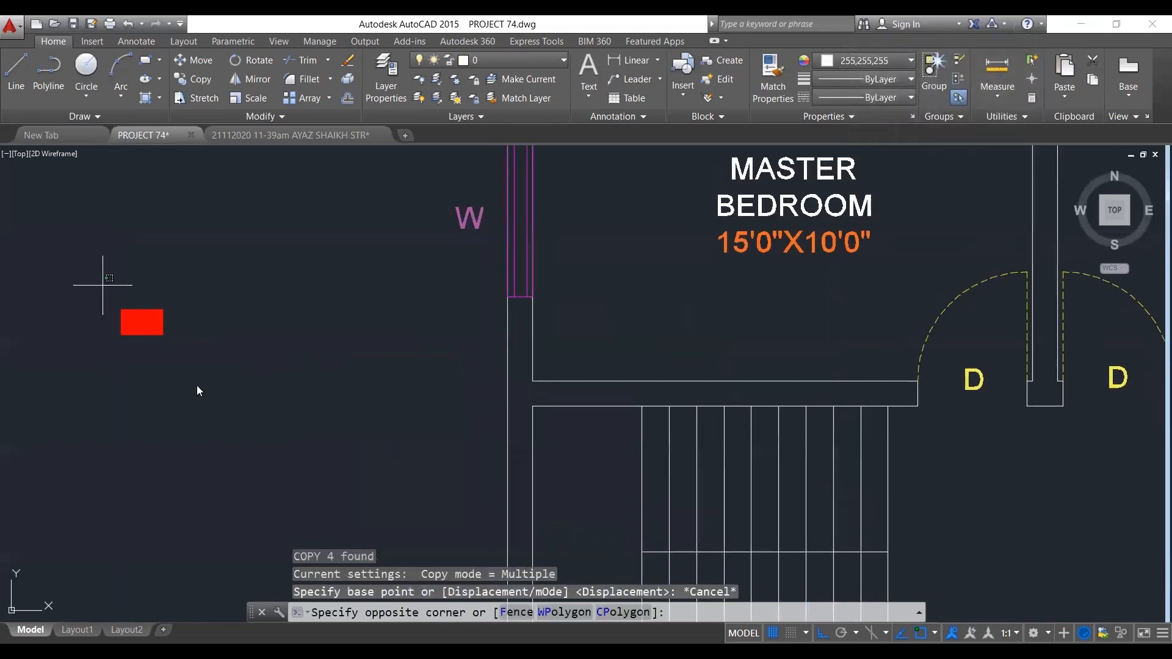
click(200, 388)
text(co)
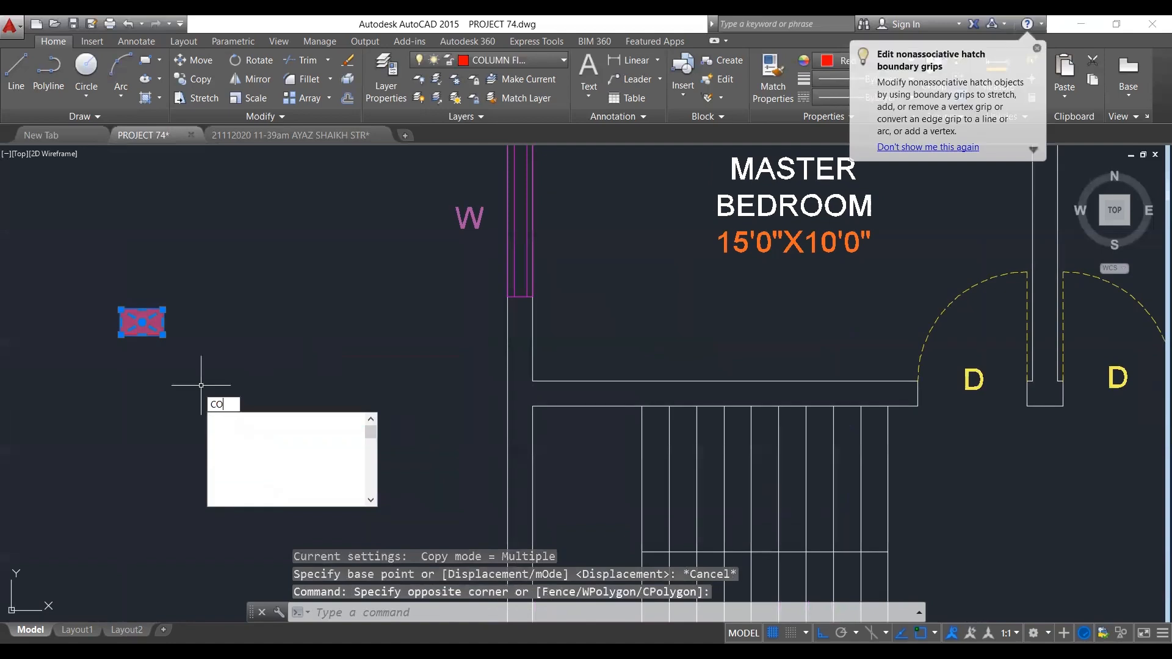
click(473, 376)
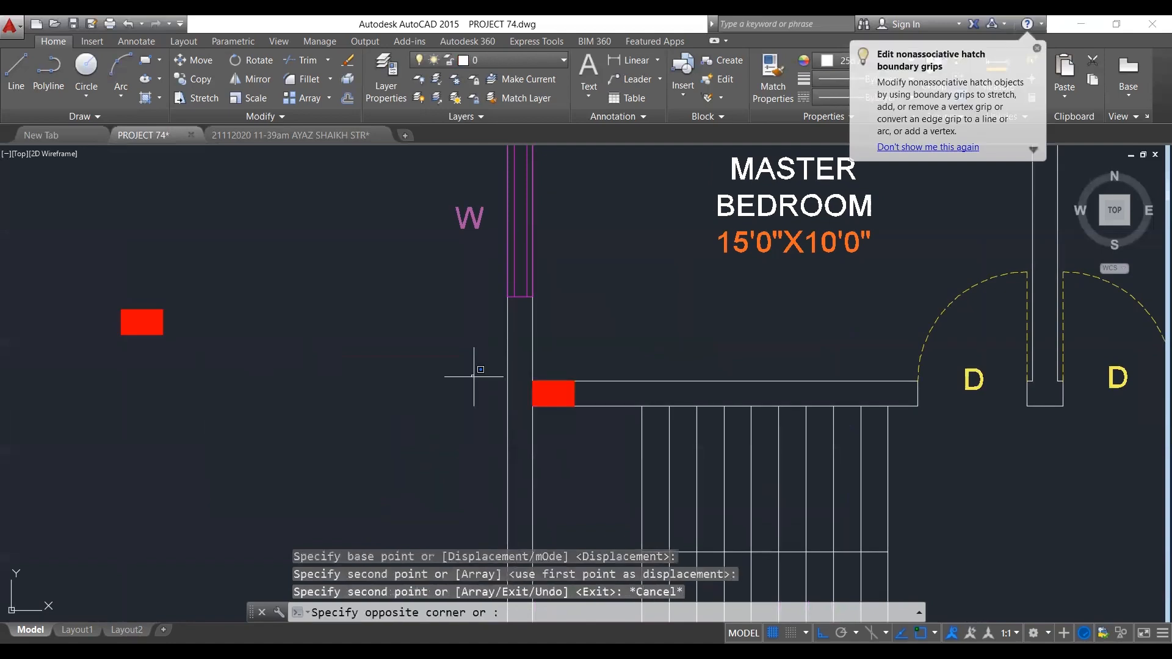
click(577, 409)
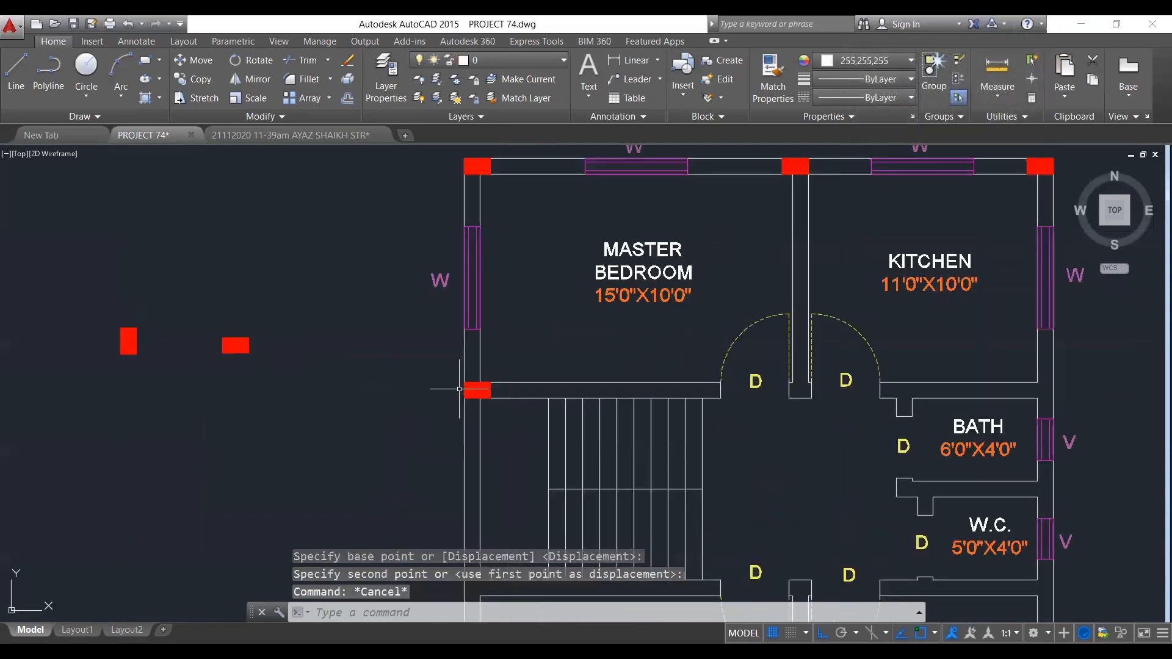
scroll(461, 394, up, 7)
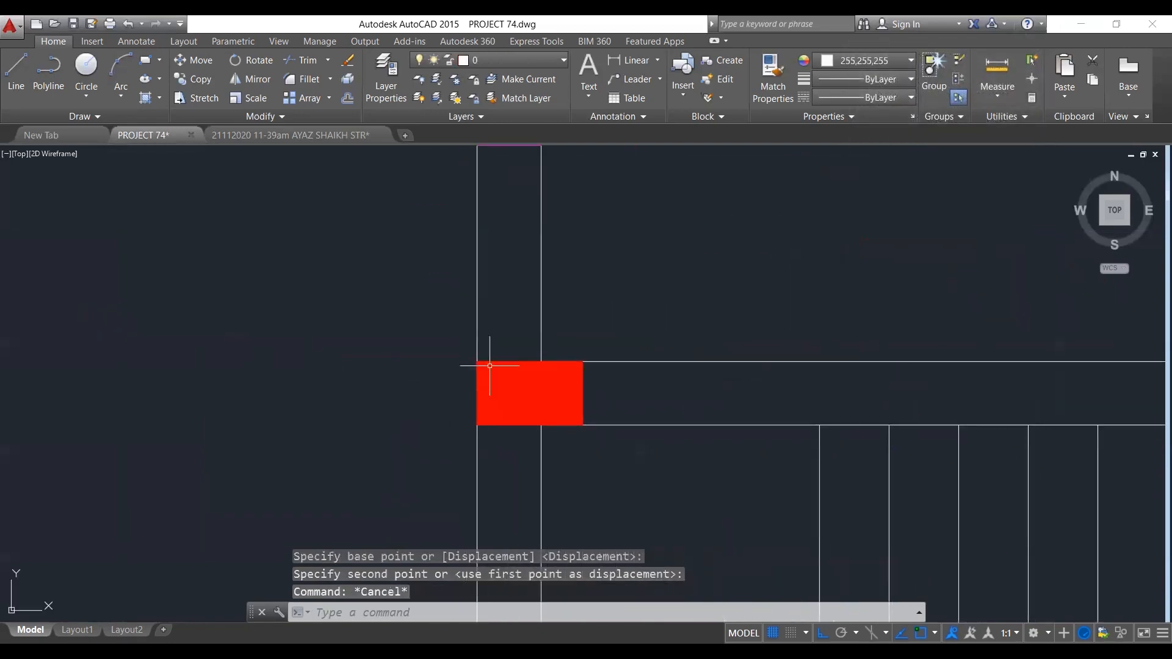
scroll(537, 404, down, 6)
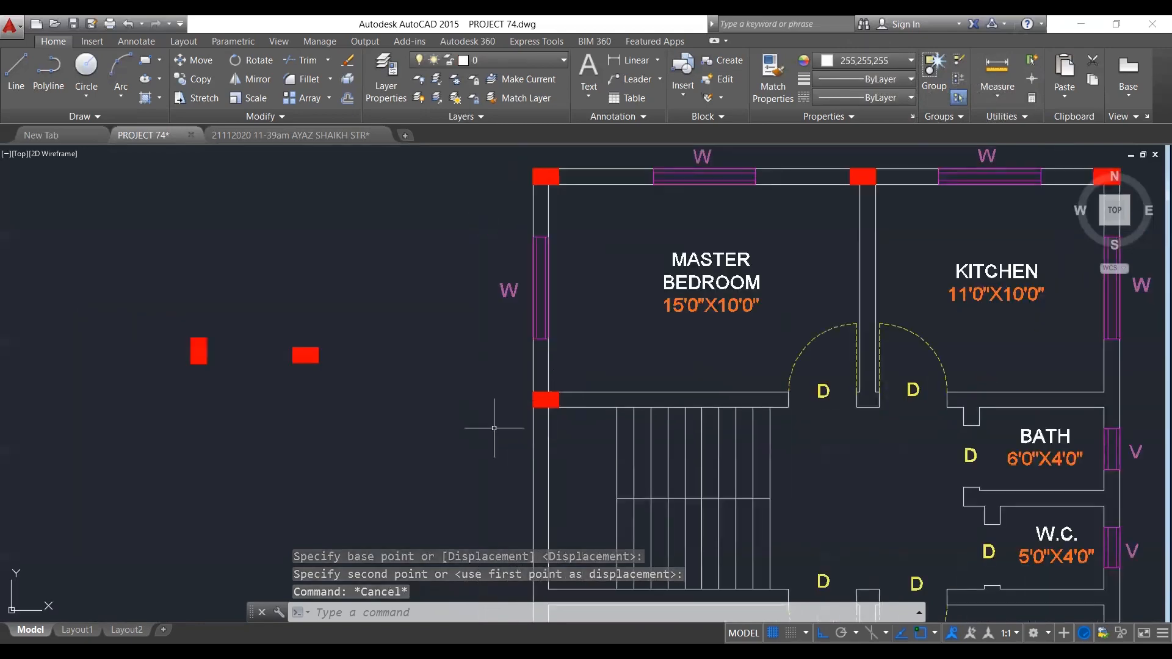
Copy the column at the upper master bedroom and kitchen junction to the lower end of their partition wall, between the doors.
scroll(419, 405, down, 4)
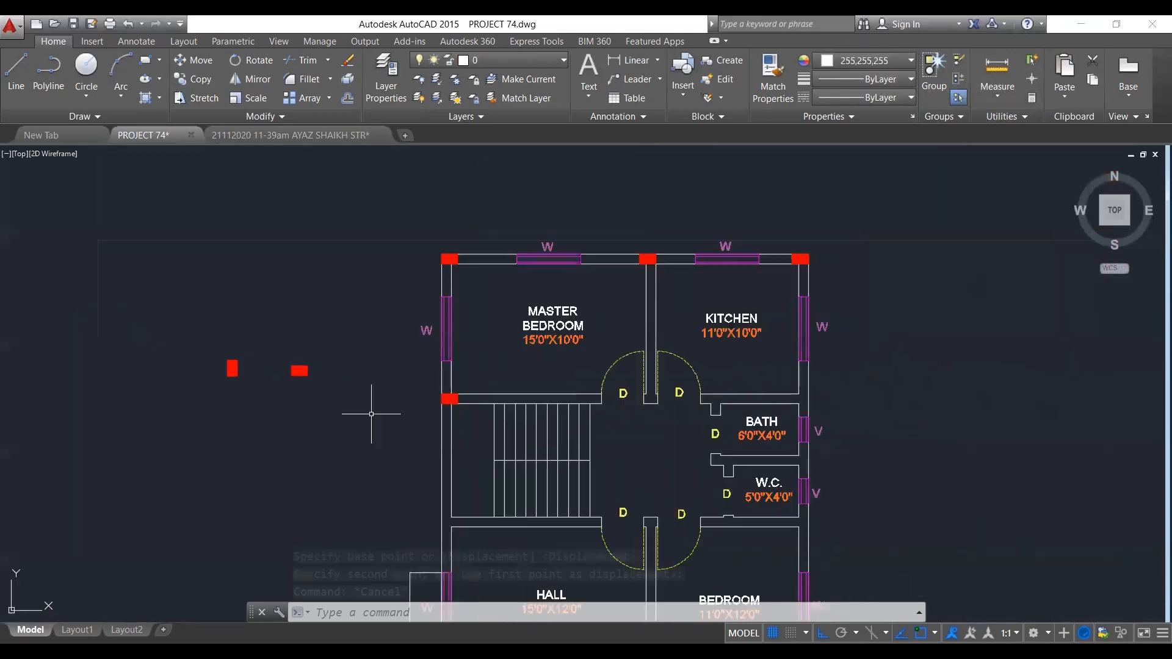
scroll(587, 397, up, 2)
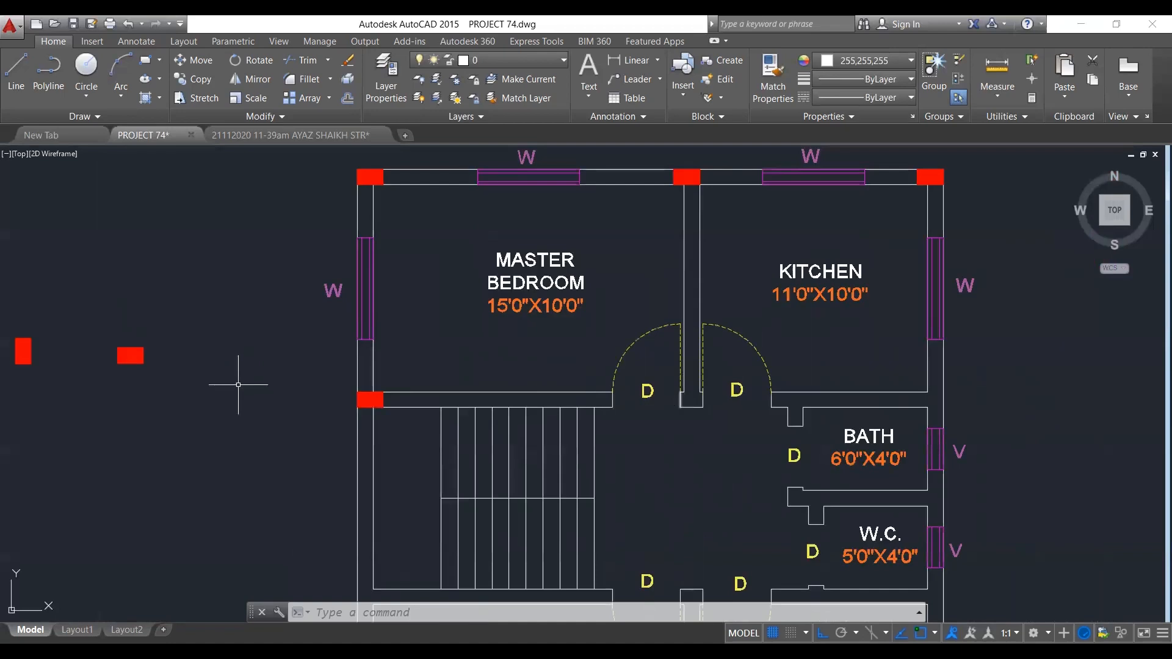
scroll(695, 266, up, 2)
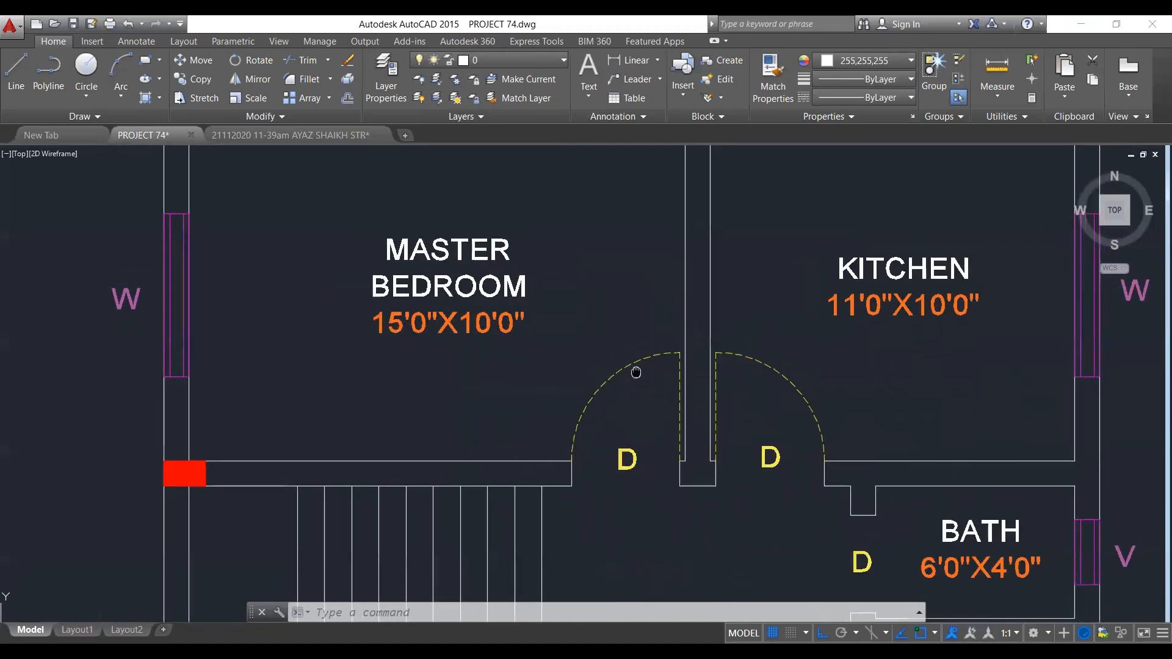
scroll(636, 371, down, 2)
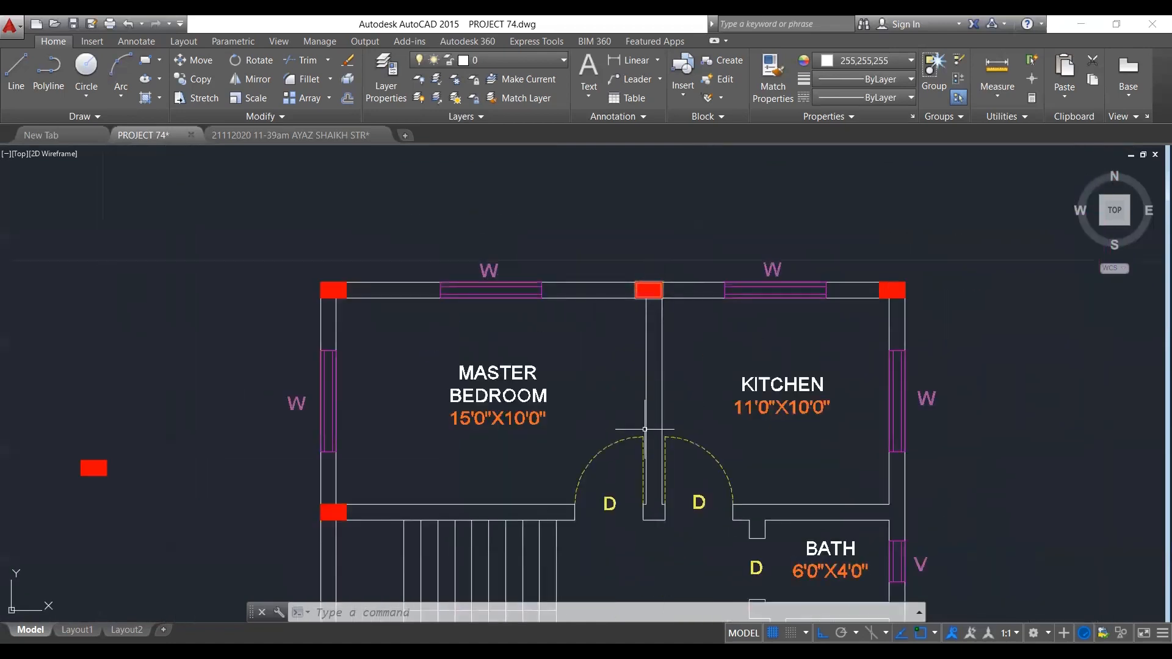
click(621, 263)
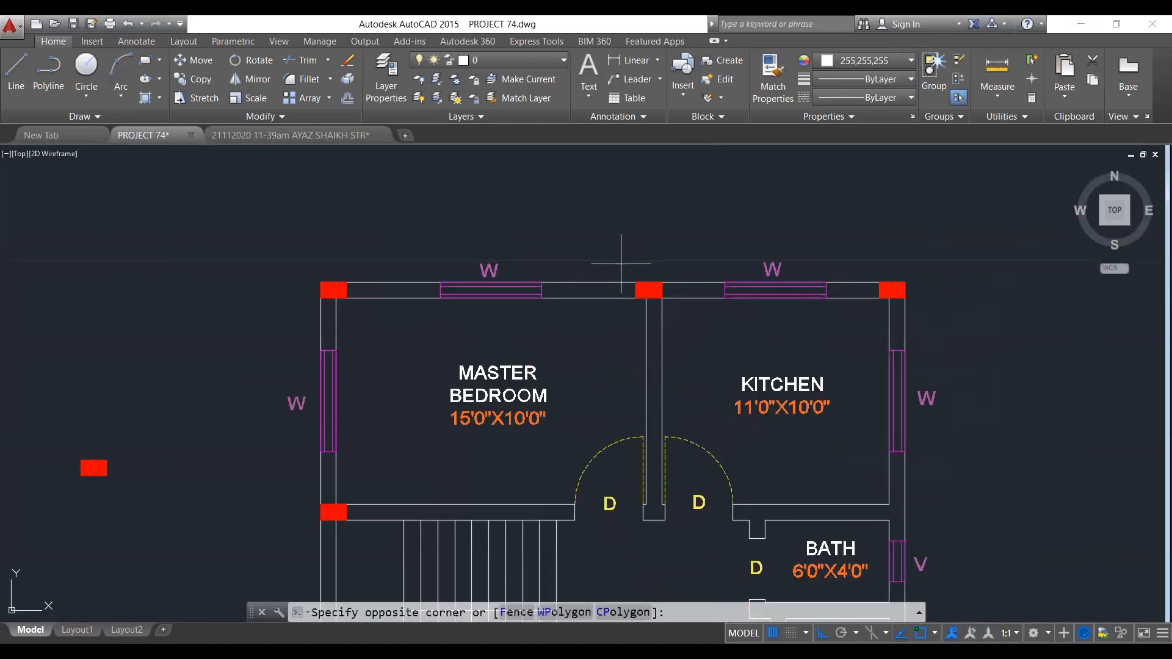
click(675, 314)
text(CO)
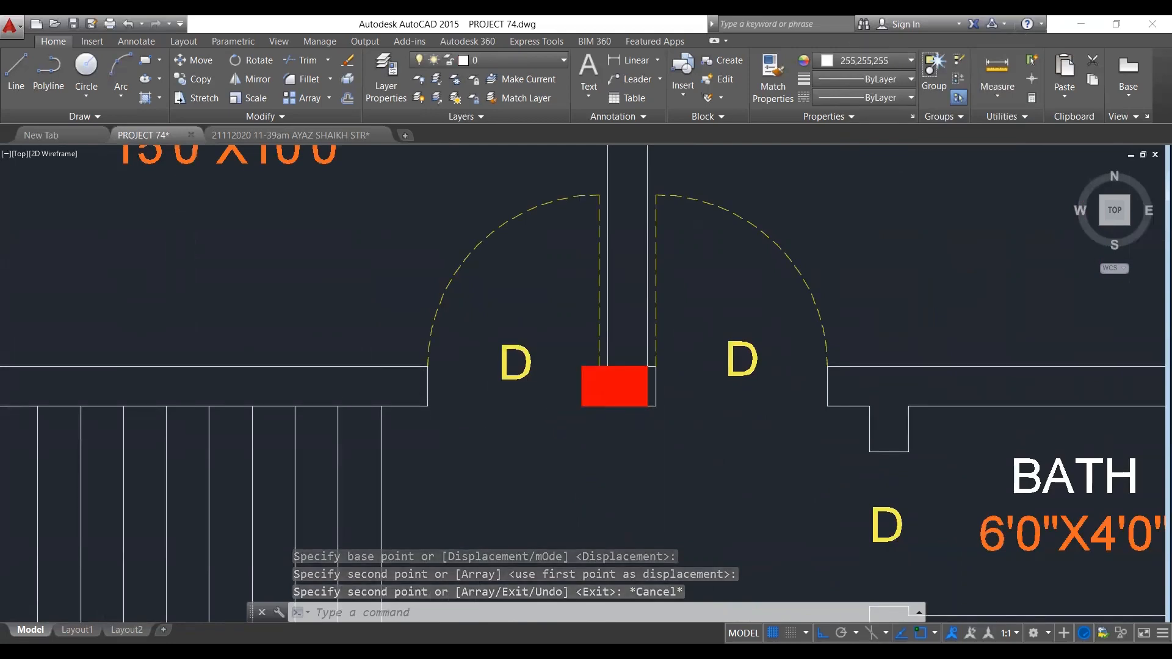
Measure the horizontal distance from the last stair line to the master bedroom's door opening without placing the dimension.
scroll(636, 409, down, 2)
scroll(675, 417, down, 3)
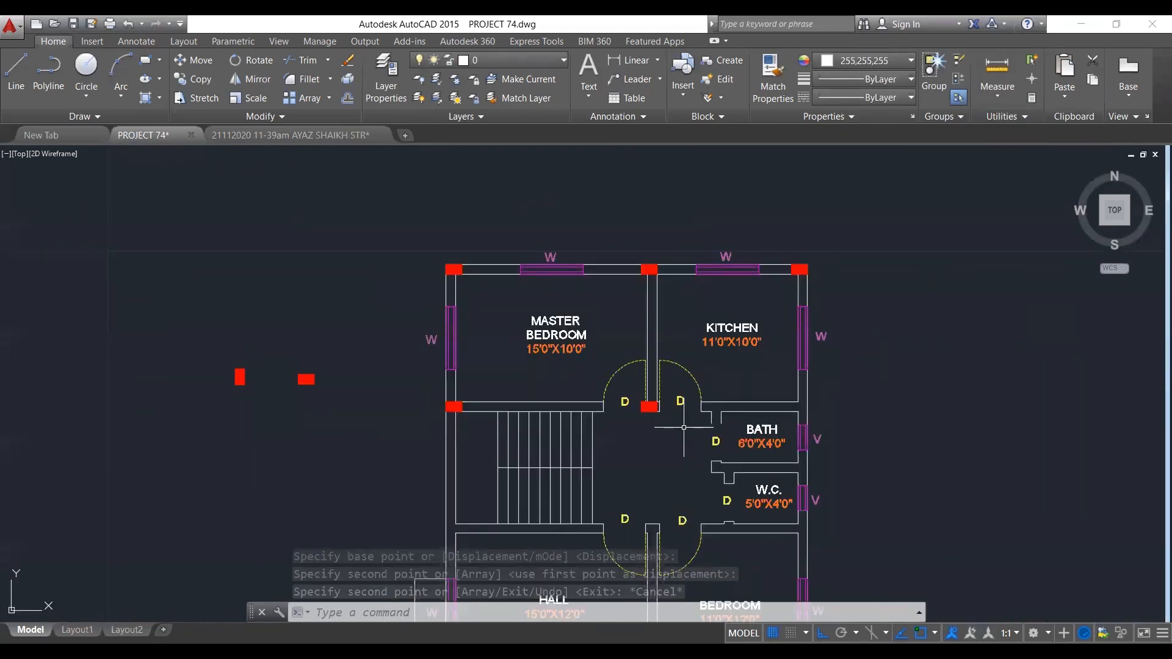
scroll(631, 418, up, 2)
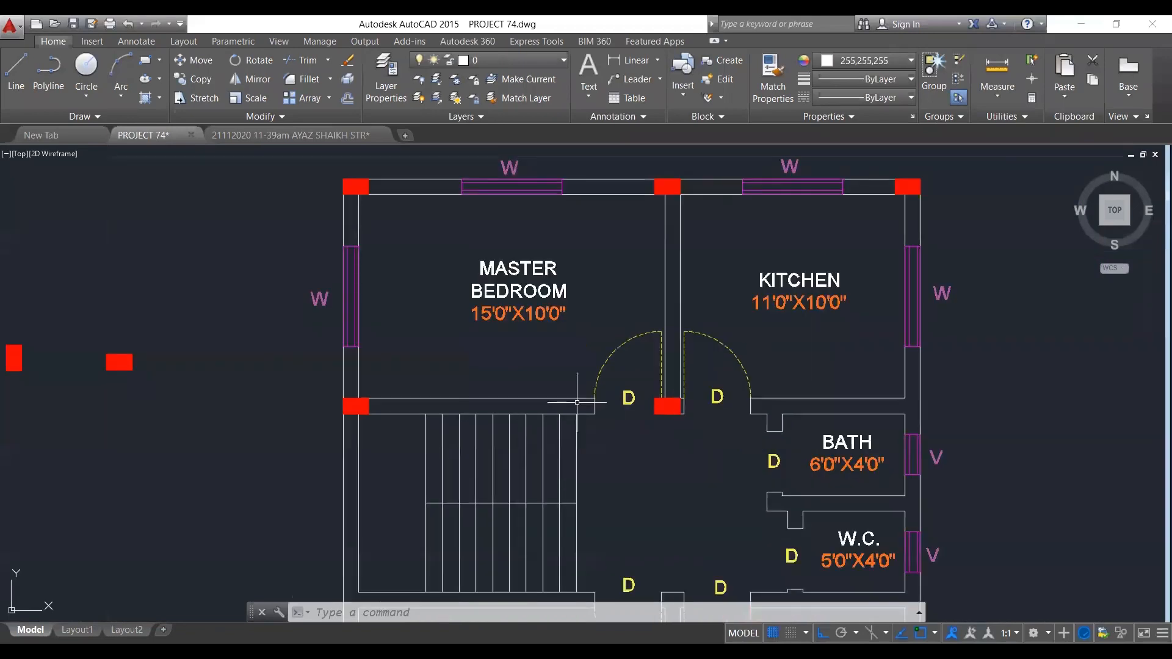
scroll(584, 421, up, 2)
text(DLI)
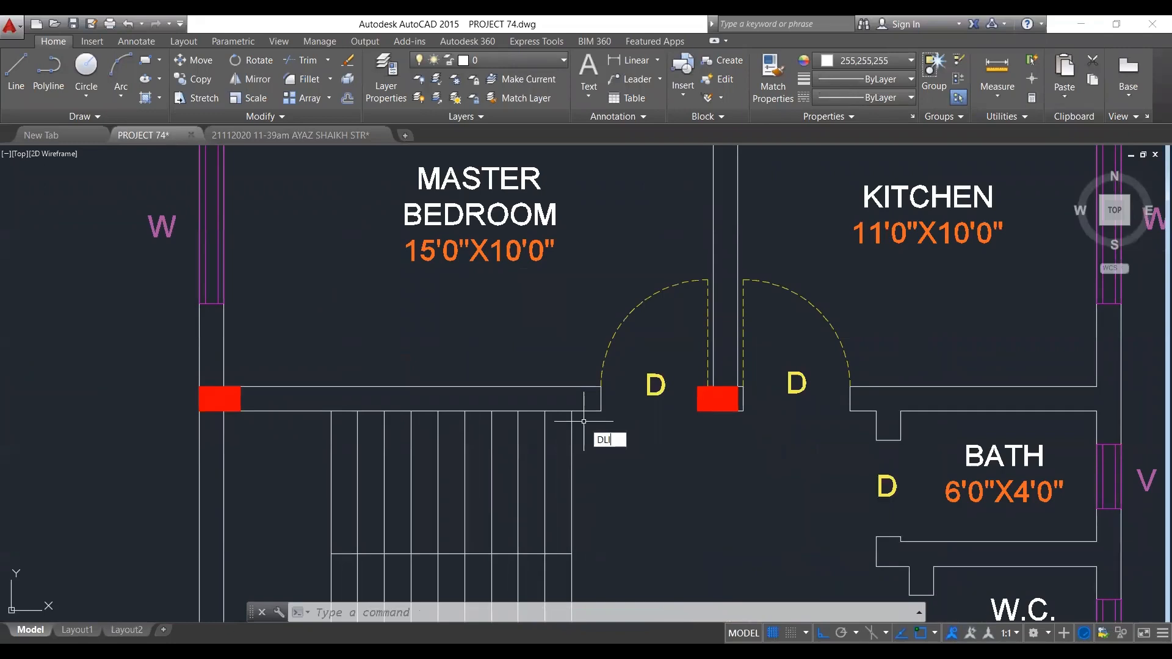
key(Return)
click(572, 410)
click(600, 411)
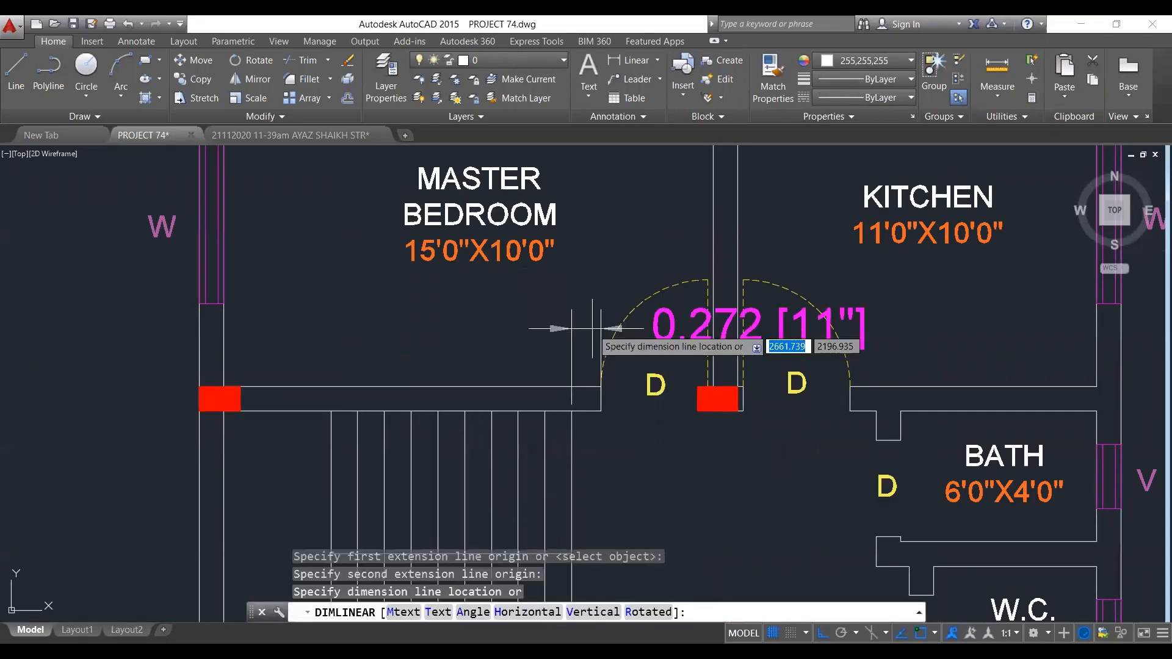
key(Escape)
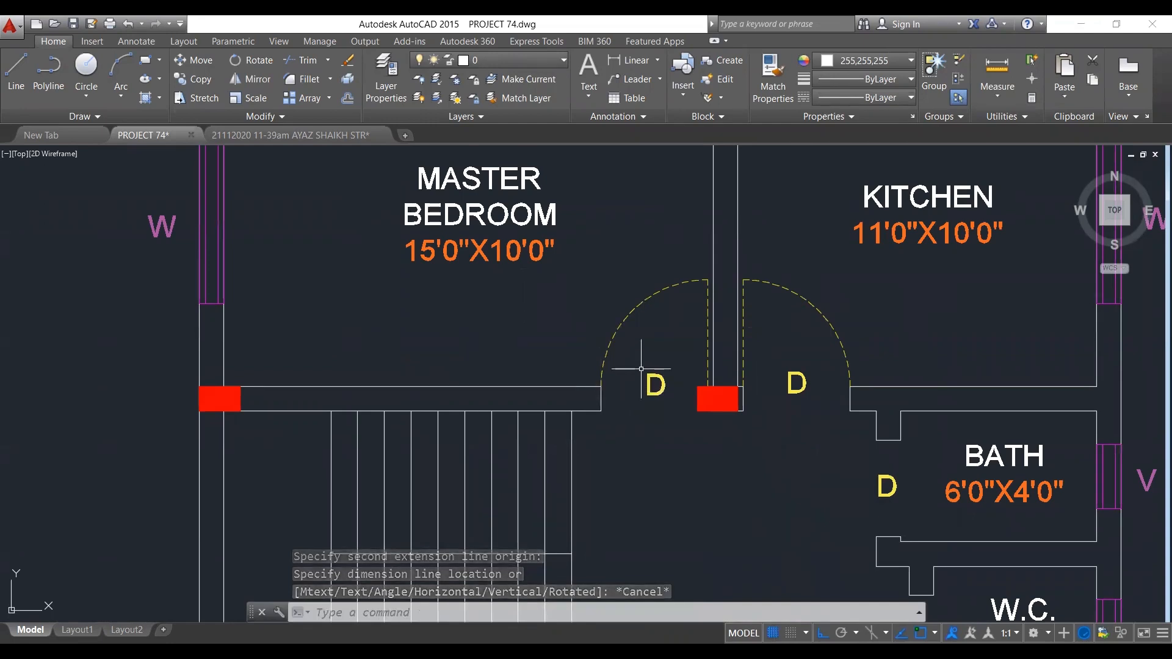
key(Escape)
Copy the kitchen's upper-right corner column straight down to the outer wall junction between kitchen and bath.
scroll(705, 434, down, 2)
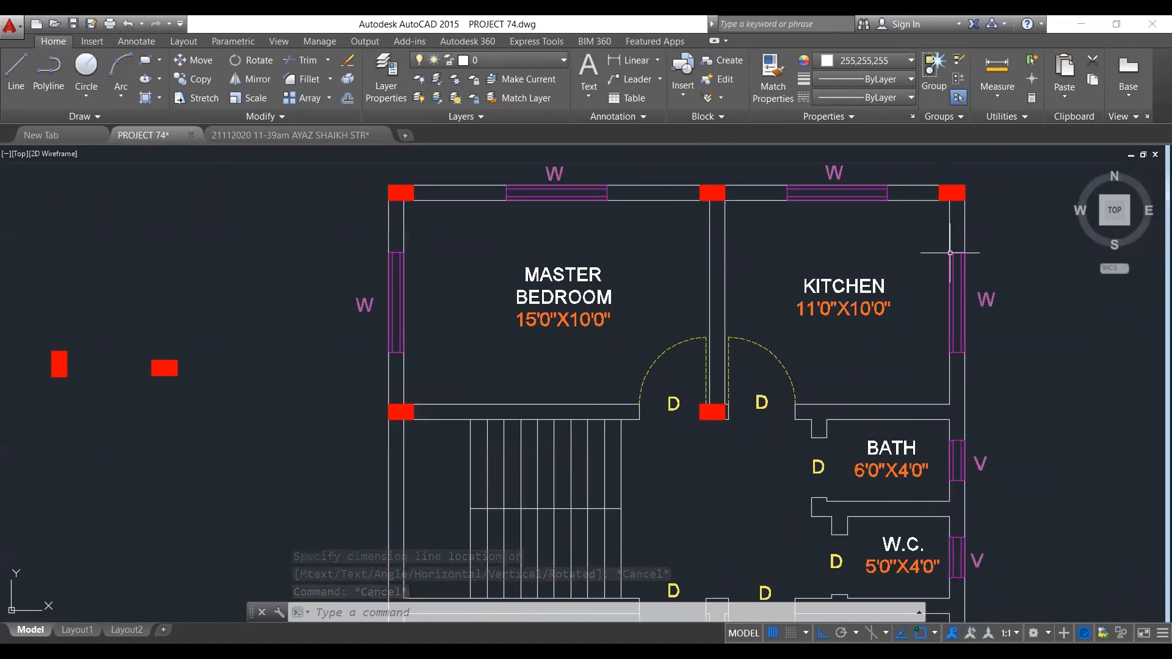
mouse_move(973, 333)
middle_down()
mouse_move(918, 361)
mouse_move(801, 355)
middle_up()
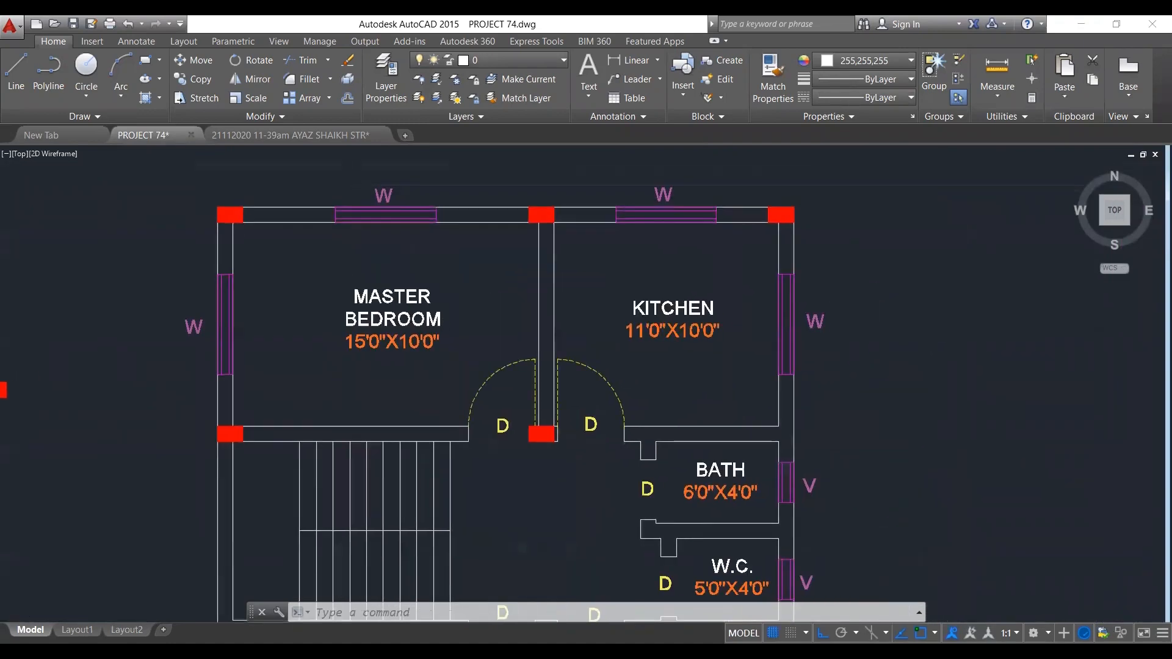
click(765, 193)
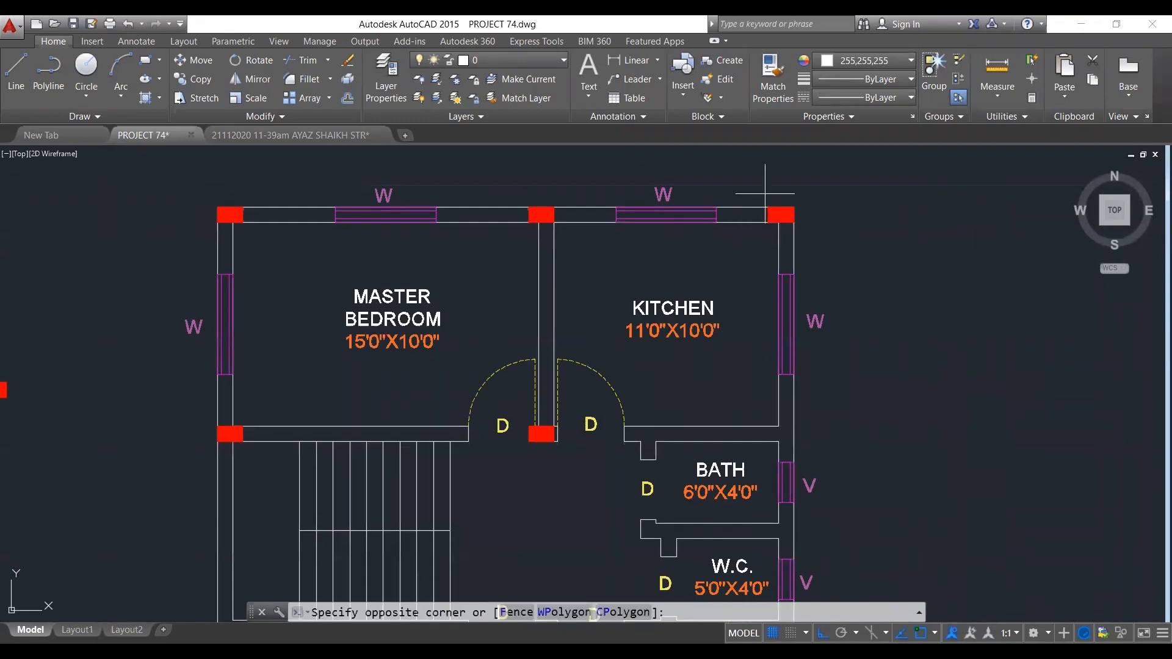
click(814, 231)
text(CO)
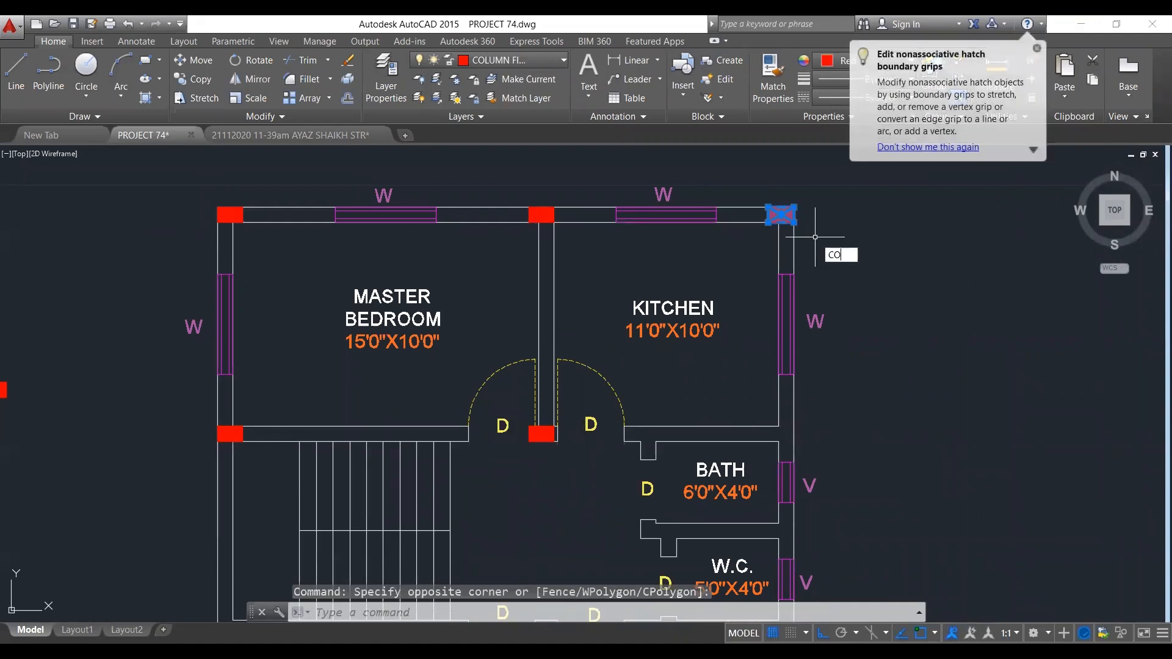
key(Return)
click(781, 214)
click(782, 433)
key(Escape)
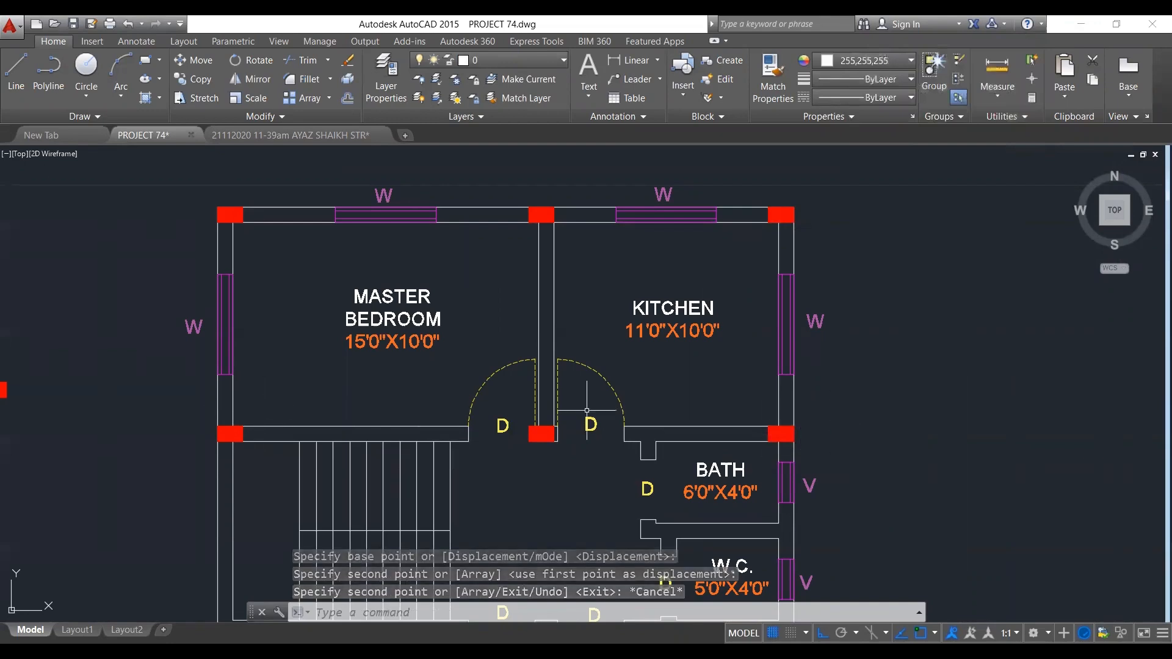
scroll(870, 336, down, 2)
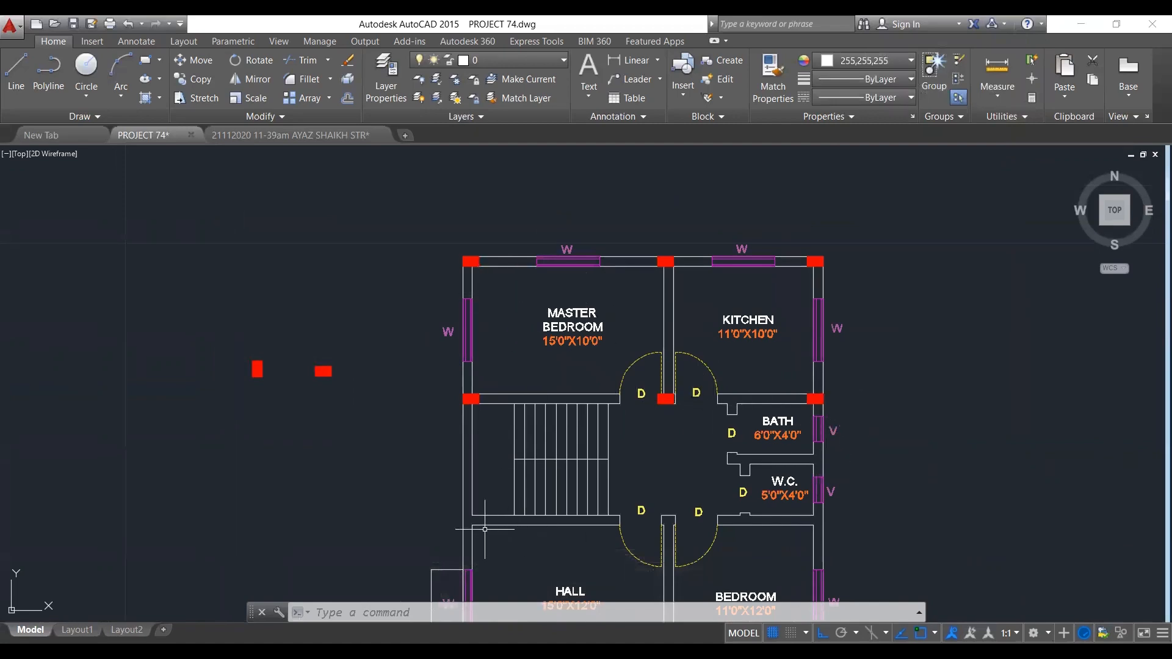
scroll(718, 407, down, 1)
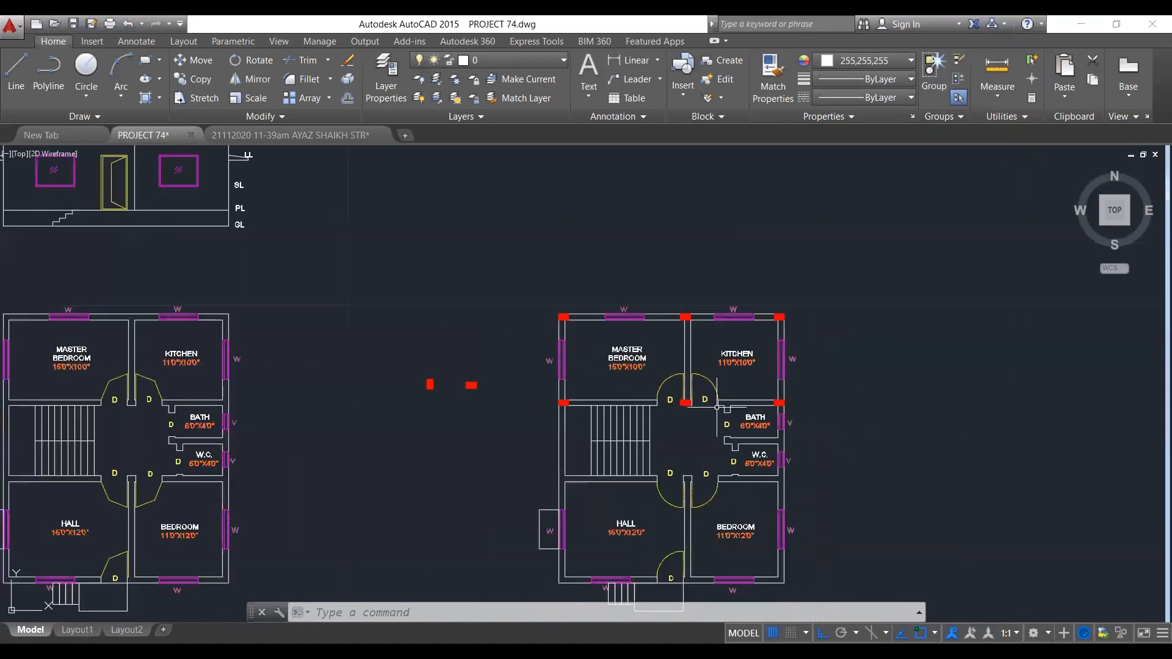
Examine the wall junctions around the W.C., bedroom and hall to decide the next column positions.
scroll(610, 540, up, 4)
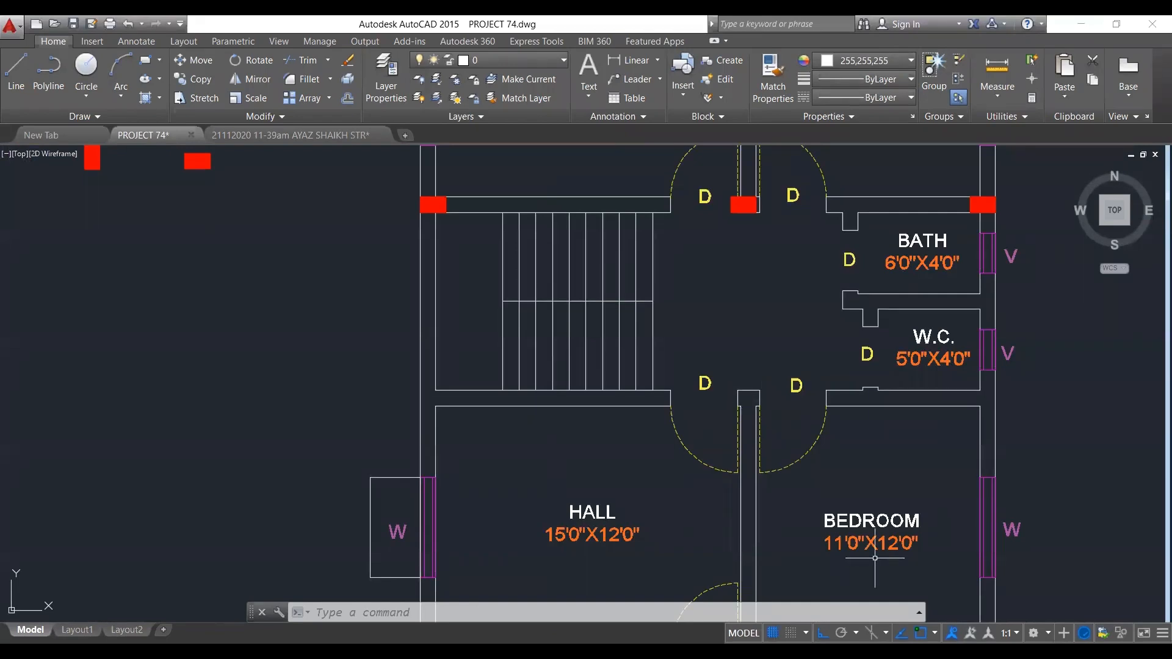
scroll(761, 403, down, 2)
middle_drag(787, 427, 668, 432)
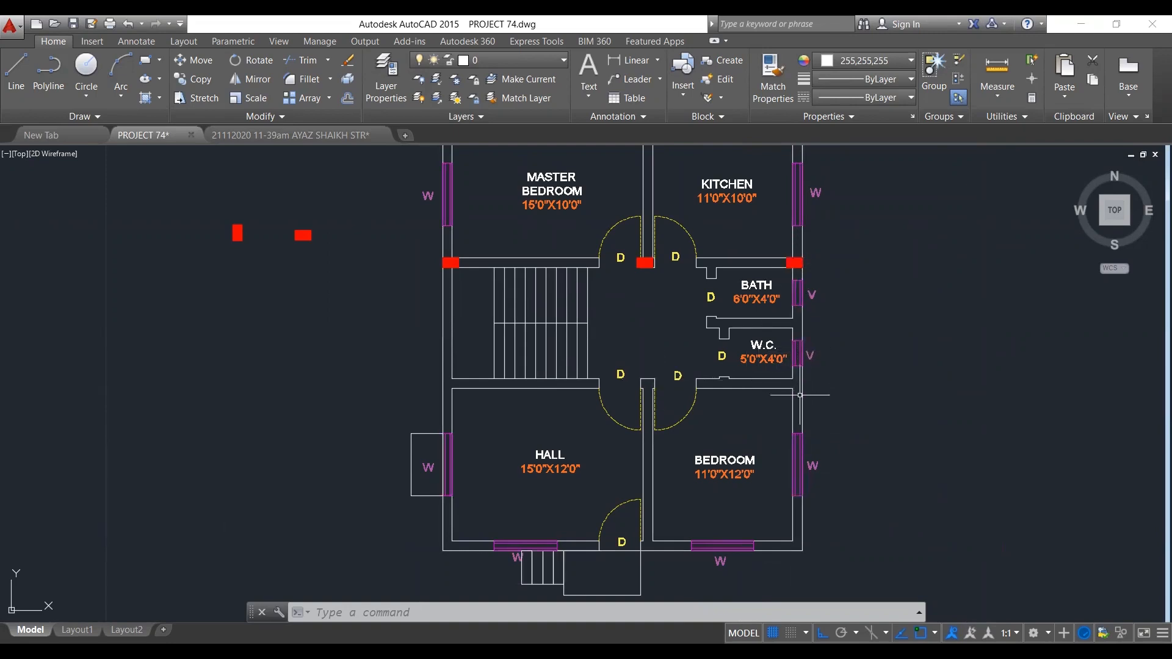
scroll(794, 395, up, 4)
scroll(759, 361, down, 2)
mouse_move(758, 345)
mouse_down()
mouse_move(814, 394)
mouse_move(758, 367)
mouse_move(788, 384)
mouse_move(781, 400)
mouse_move(794, 348)
mouse_move(755, 373)
mouse_move(763, 367)
mouse_up()
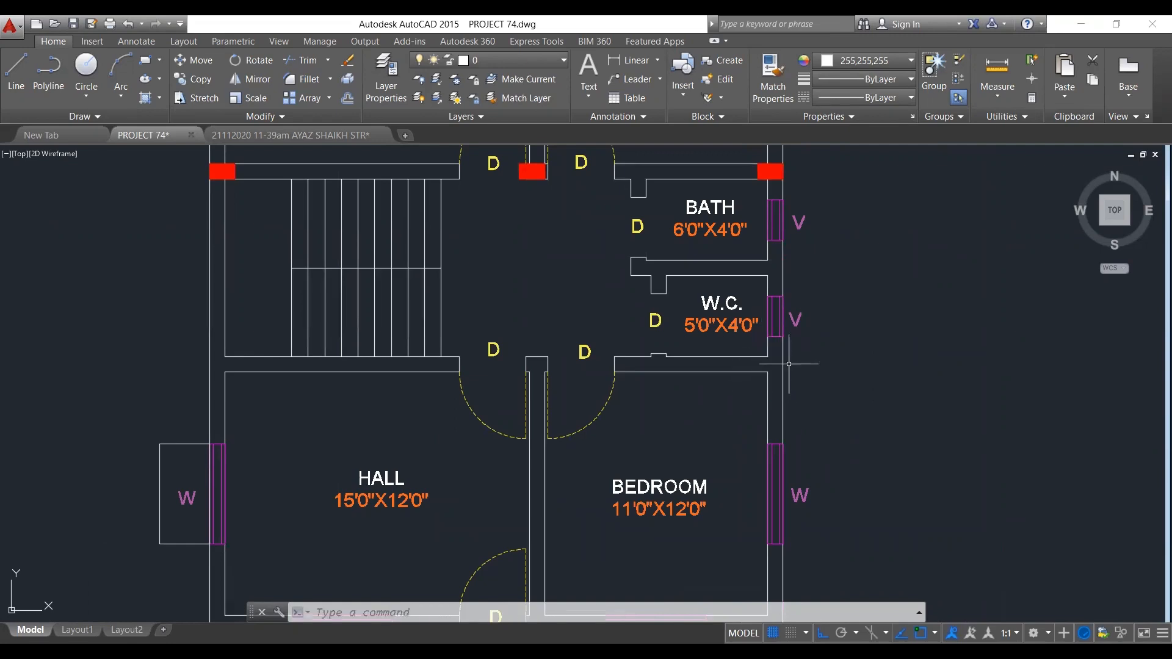
middle_drag(833, 366, 857, 332)
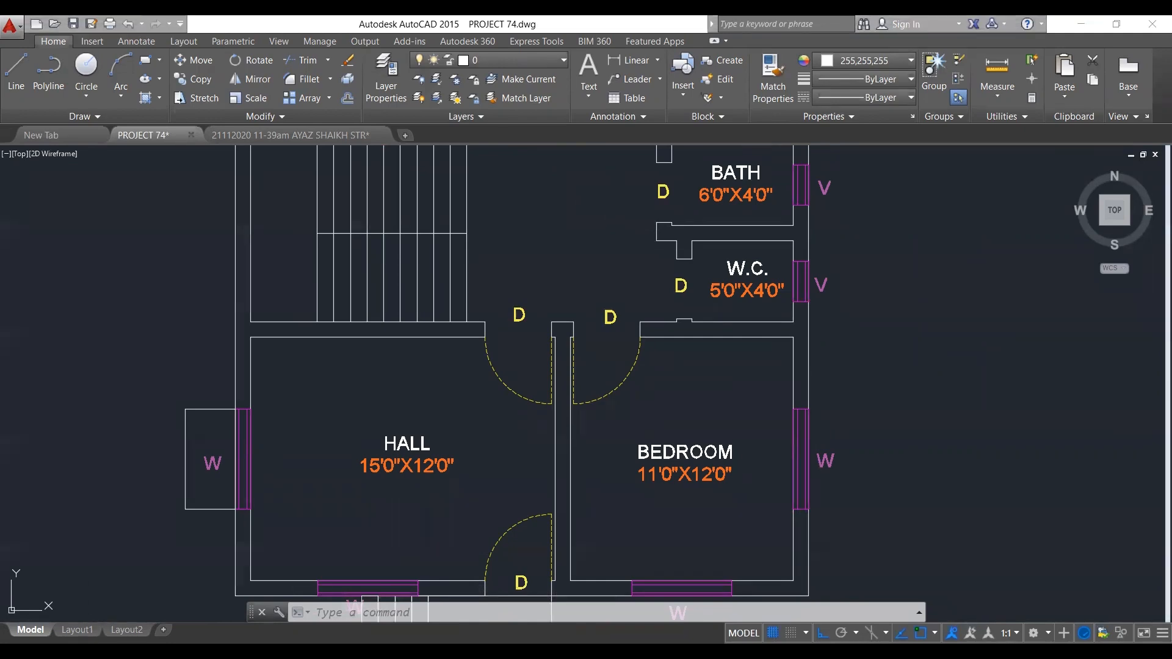
mouse_move(768, 303)
mouse_down()
mouse_move(857, 382)
mouse_move(791, 352)
mouse_move(835, 314)
mouse_move(822, 356)
mouse_move(791, 316)
mouse_up()
scroll(729, 379, down, 4)
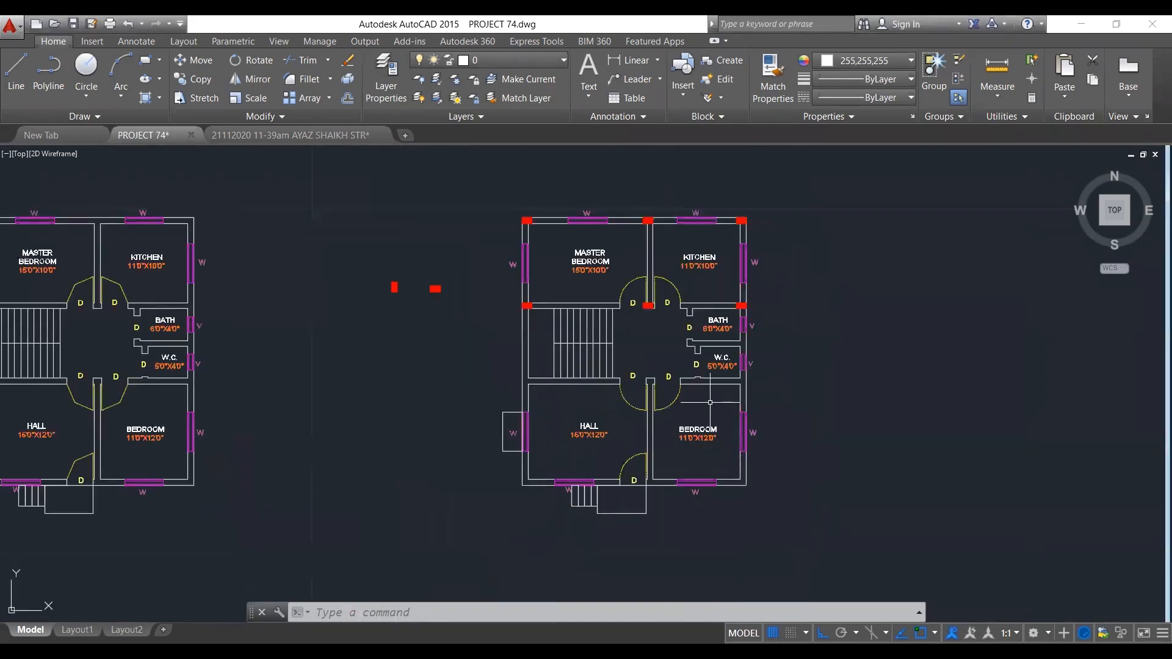
Copy the vertical column symbol from beside the plan to the outer wall junction between the W.C. and the bedroom.
scroll(533, 385, up, 2)
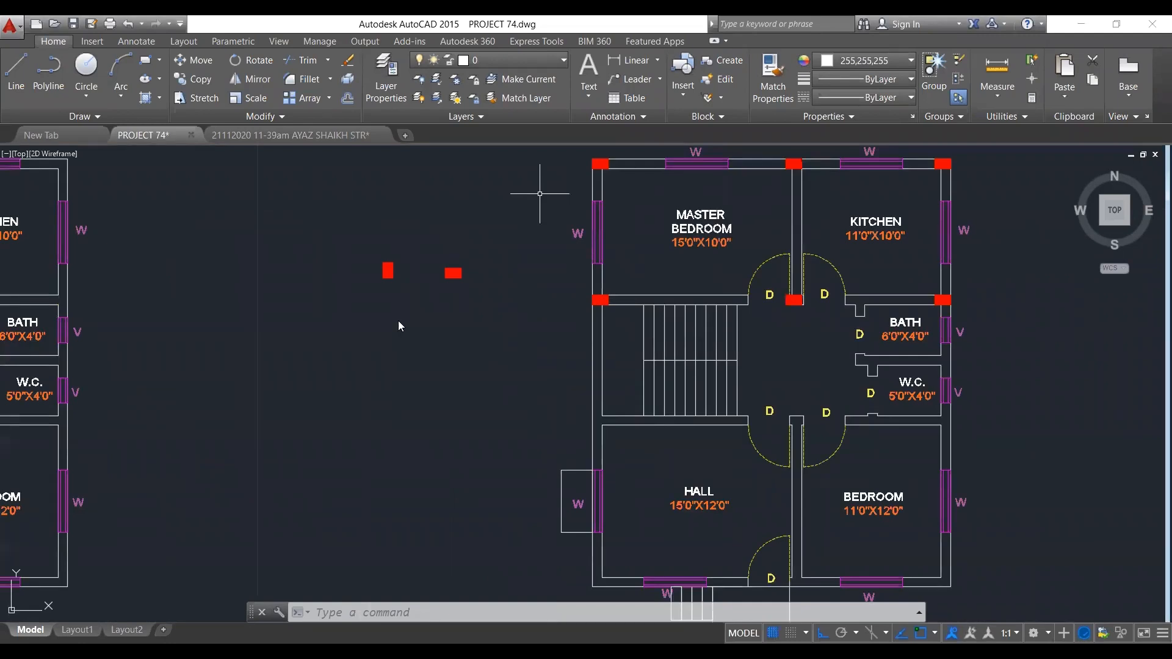
click(374, 257)
click(403, 323)
text(CO)
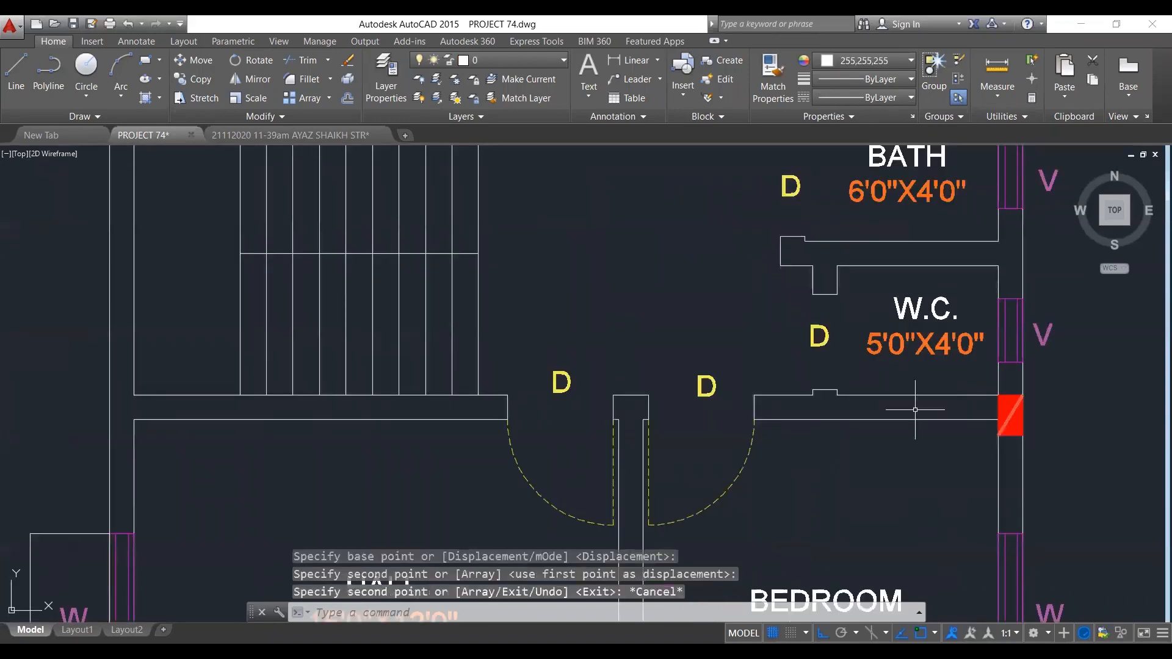
scroll(916, 409, down, 4)
scroll(911, 394, up, 3)
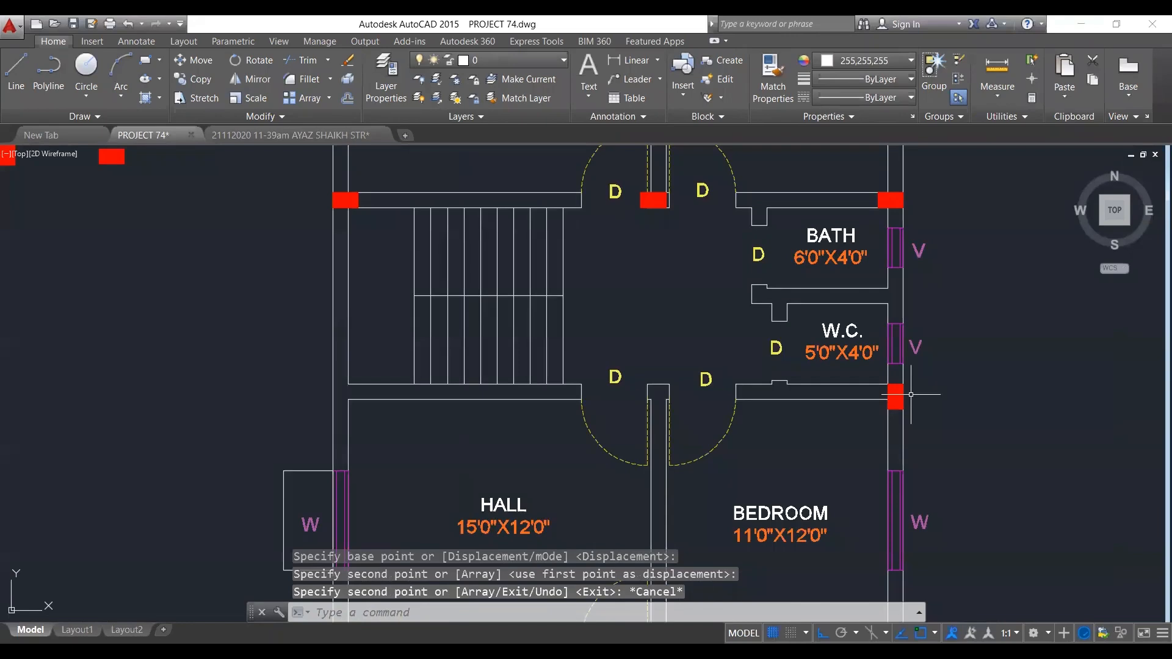
Copy the vertical column symbol to the bedroom's lower-right outer wall corner.
scroll(911, 394, down, 2)
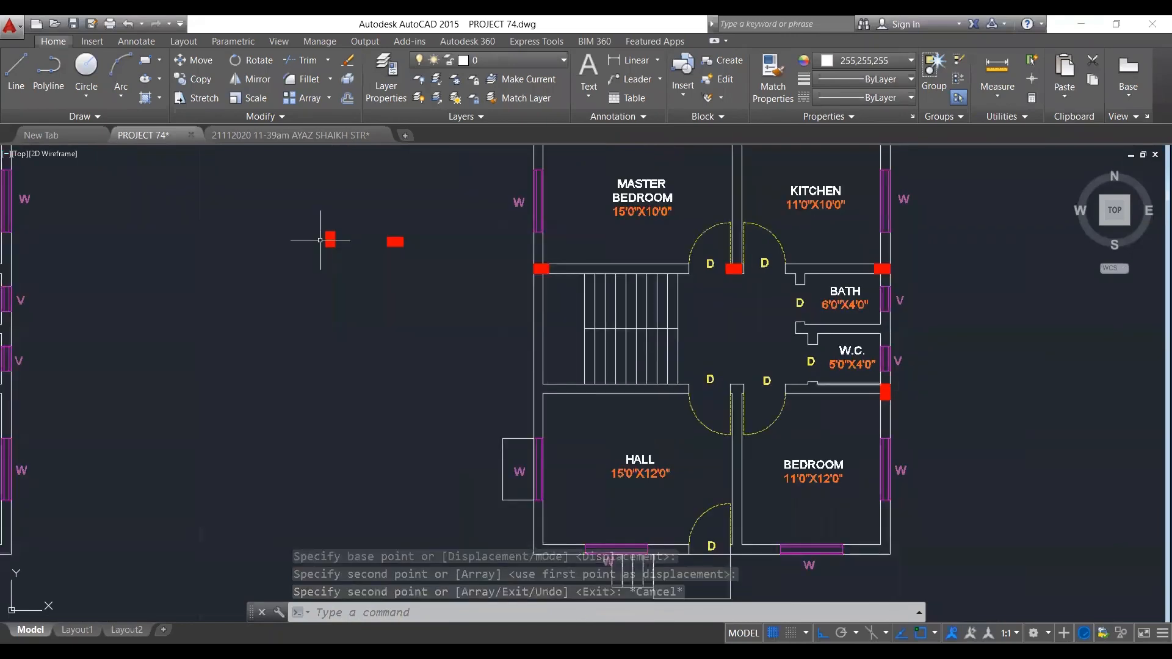
click(319, 210)
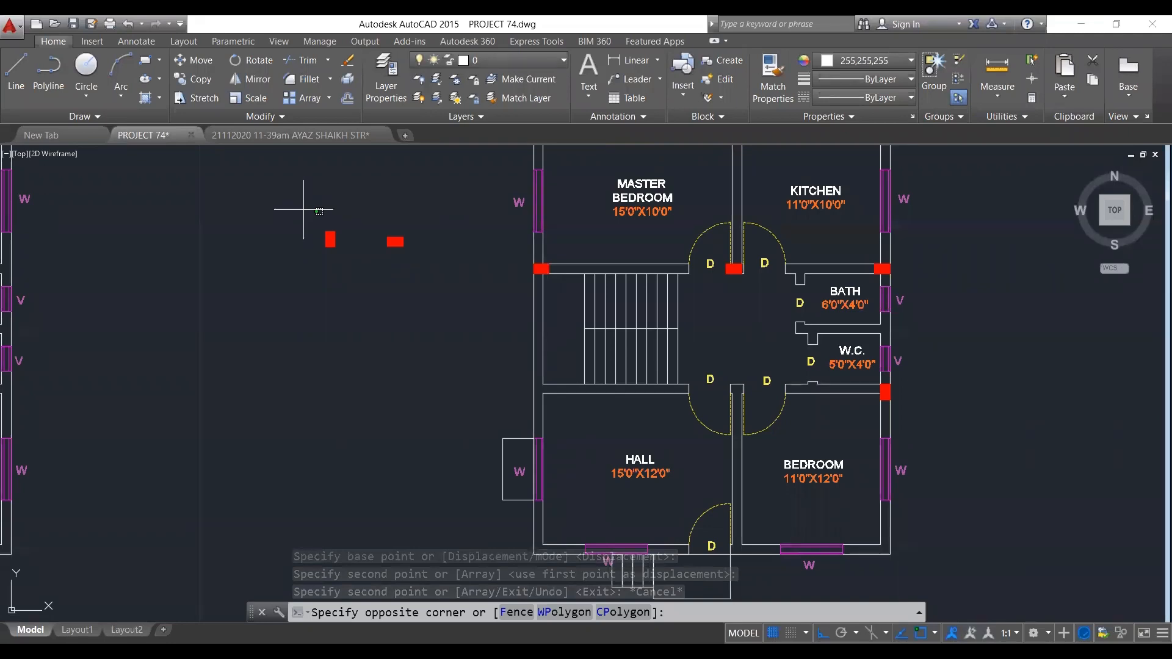
key(Escape)
middle_drag(831, 437, 828, 434)
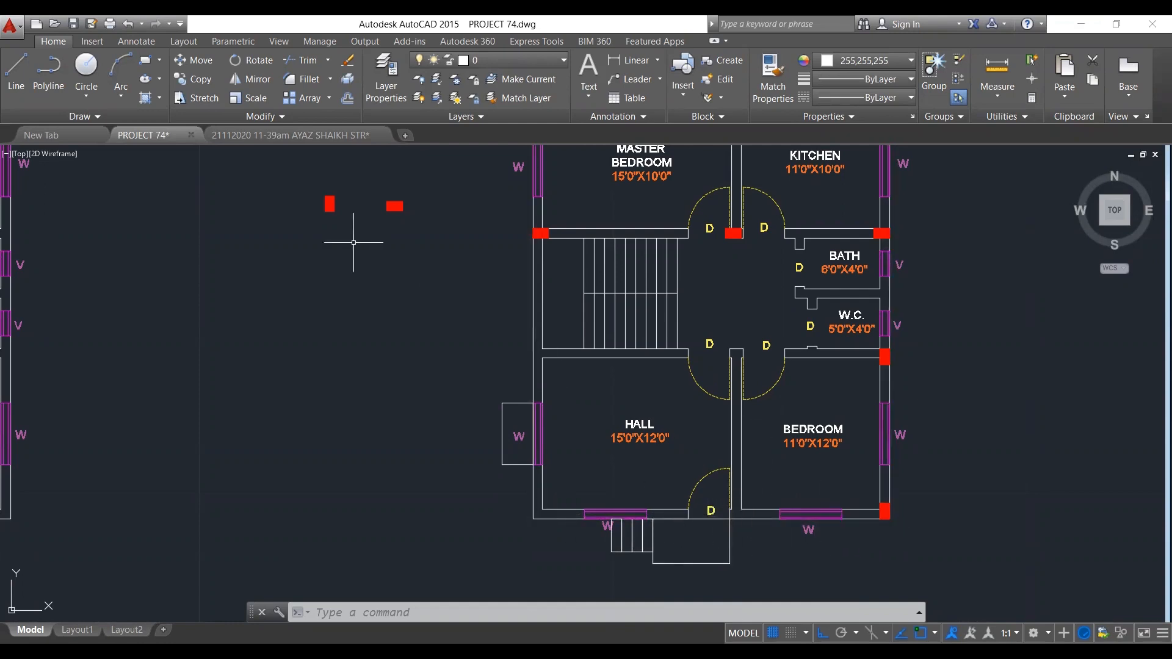
Copy the horizontal column symbol to the front wall junction between hall and bedroom and move it flush with the partition's bedroom-side face.
click(355, 179)
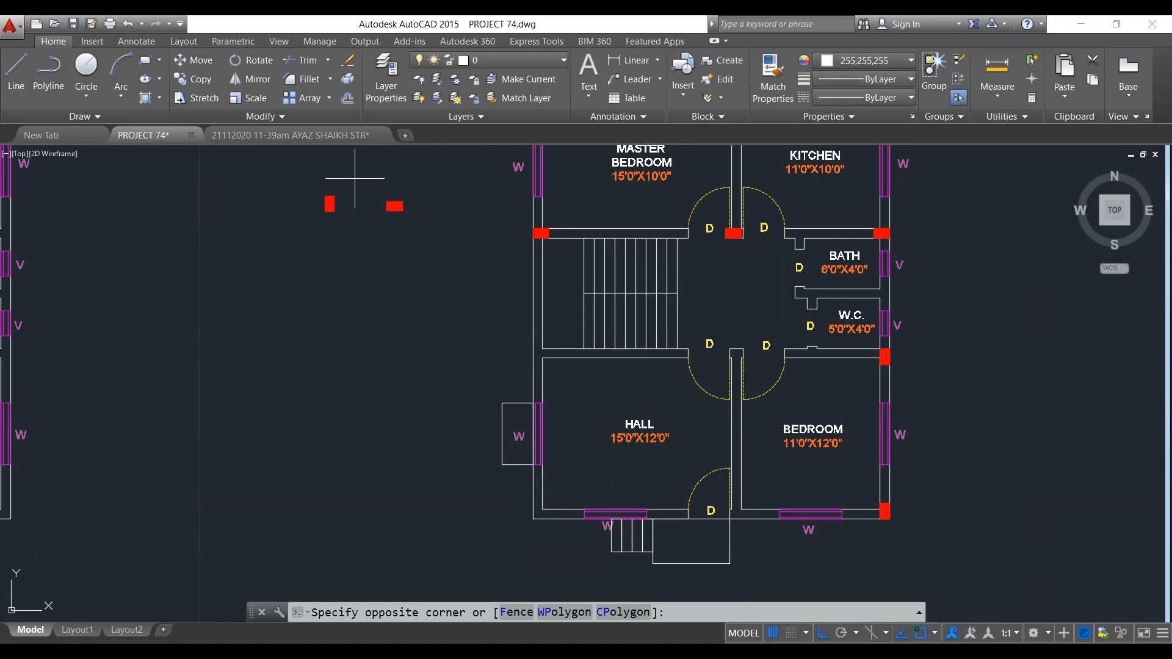
scroll(750, 526, up, 6)
click(707, 453)
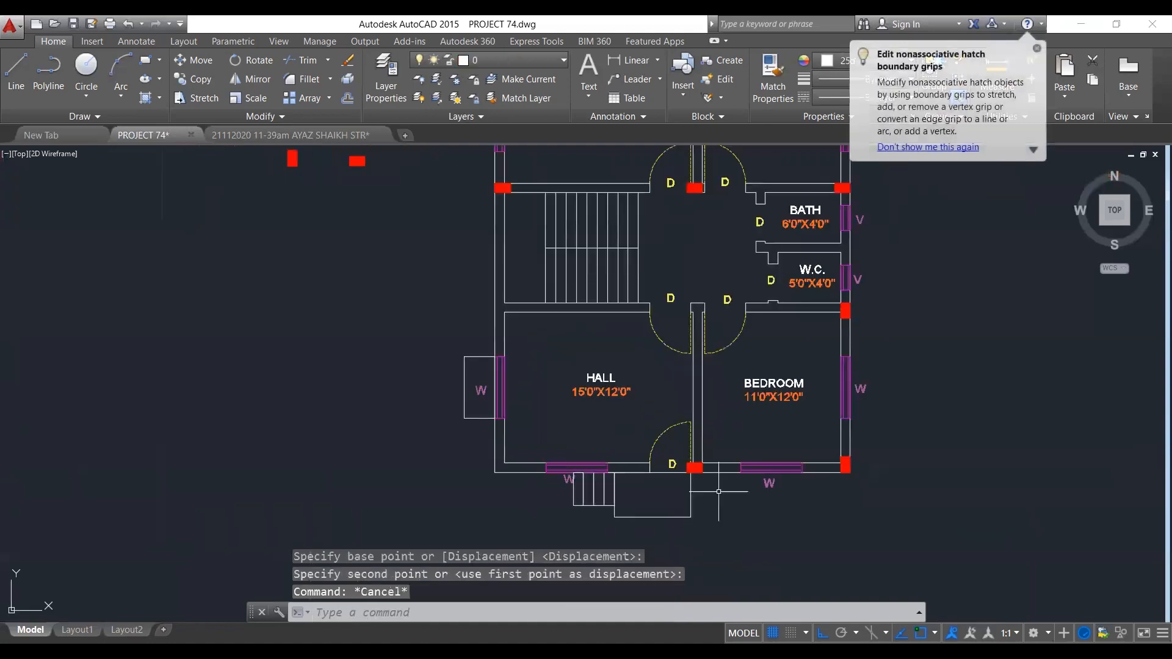
scroll(662, 451, up, 10)
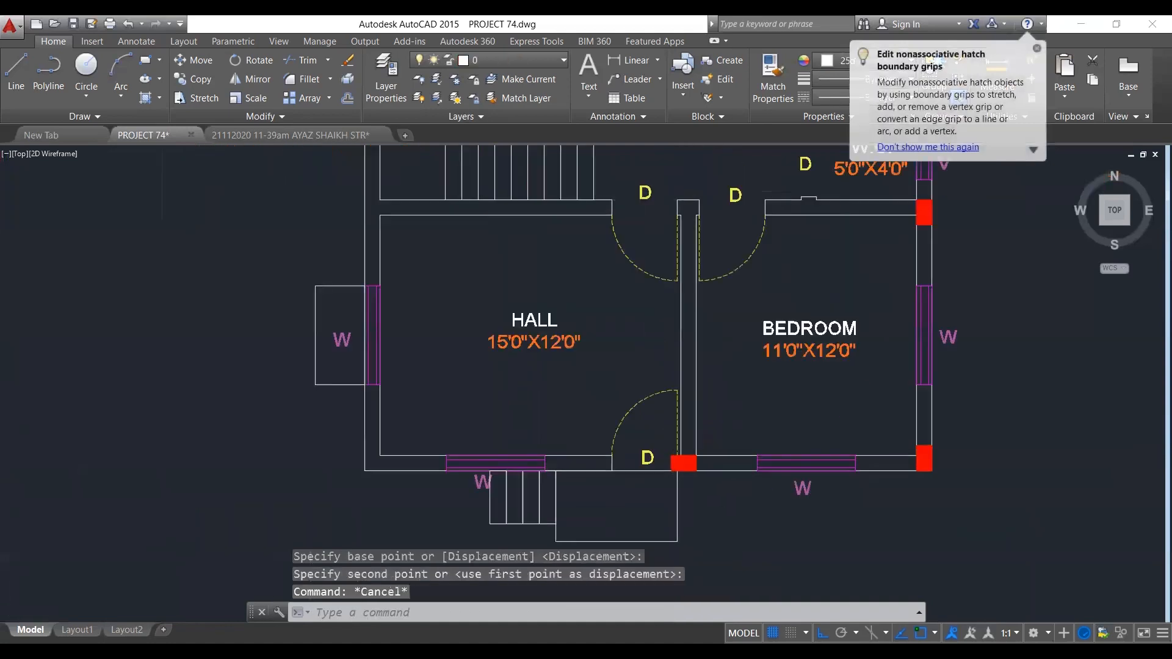
scroll(663, 451, down, 6)
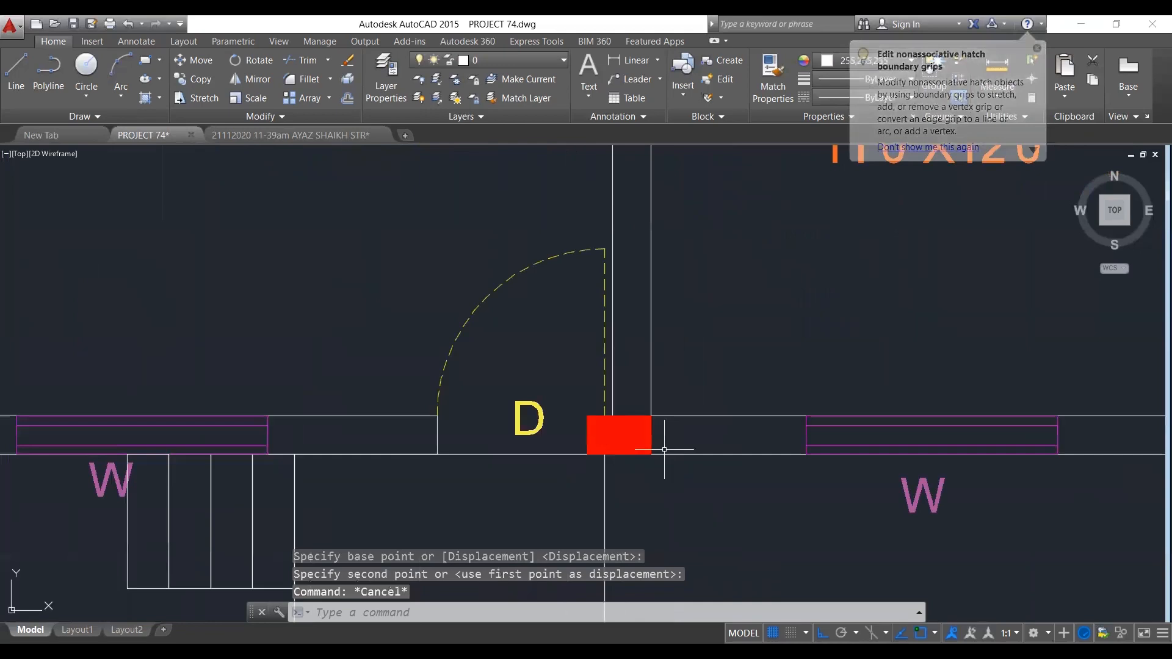
Copy the horizontal column symbol to the hall's lower-left outer wall corner.
scroll(664, 450, down, 3)
mouse_move(492, 448)
middle_down()
mouse_move(497, 466)
mouse_move(546, 485)
middle_up()
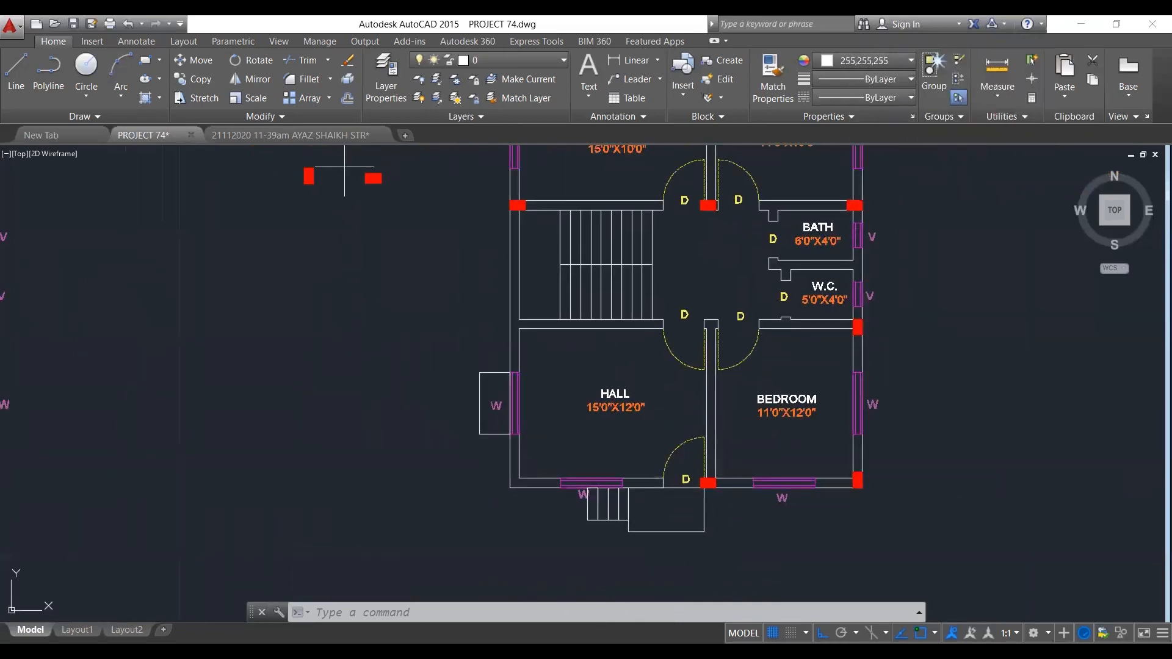
click(344, 166)
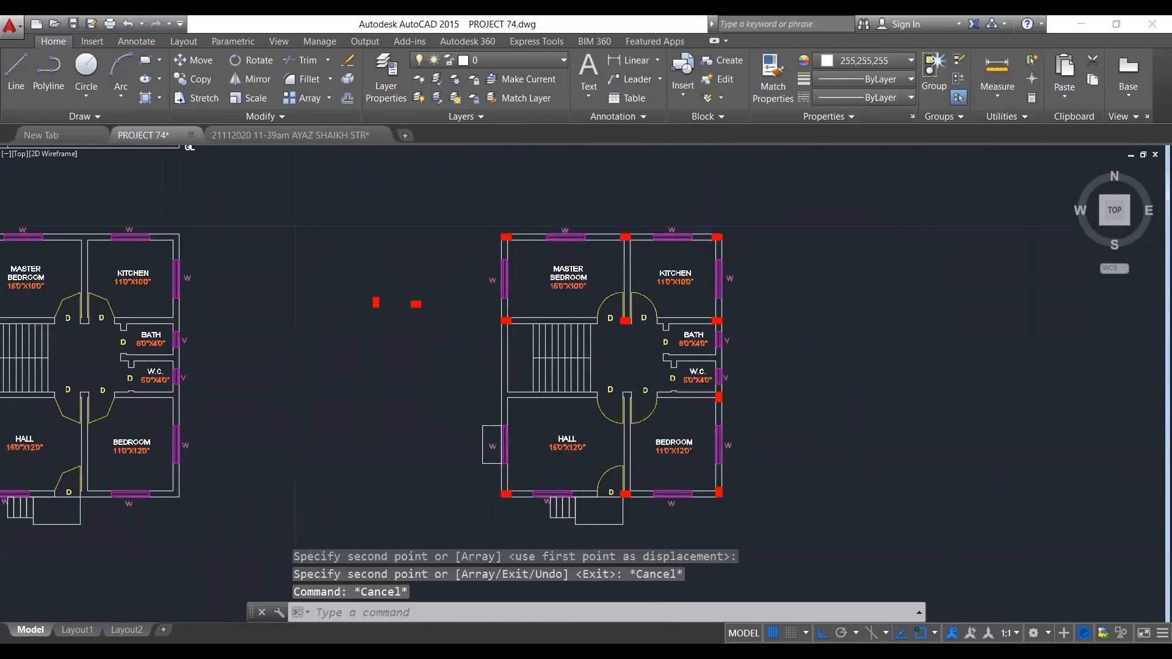
Copy the horizontal column symbol to the outer wall junction between staircase and hall and move it flush with the outer wall face.
scroll(518, 401, up, 2)
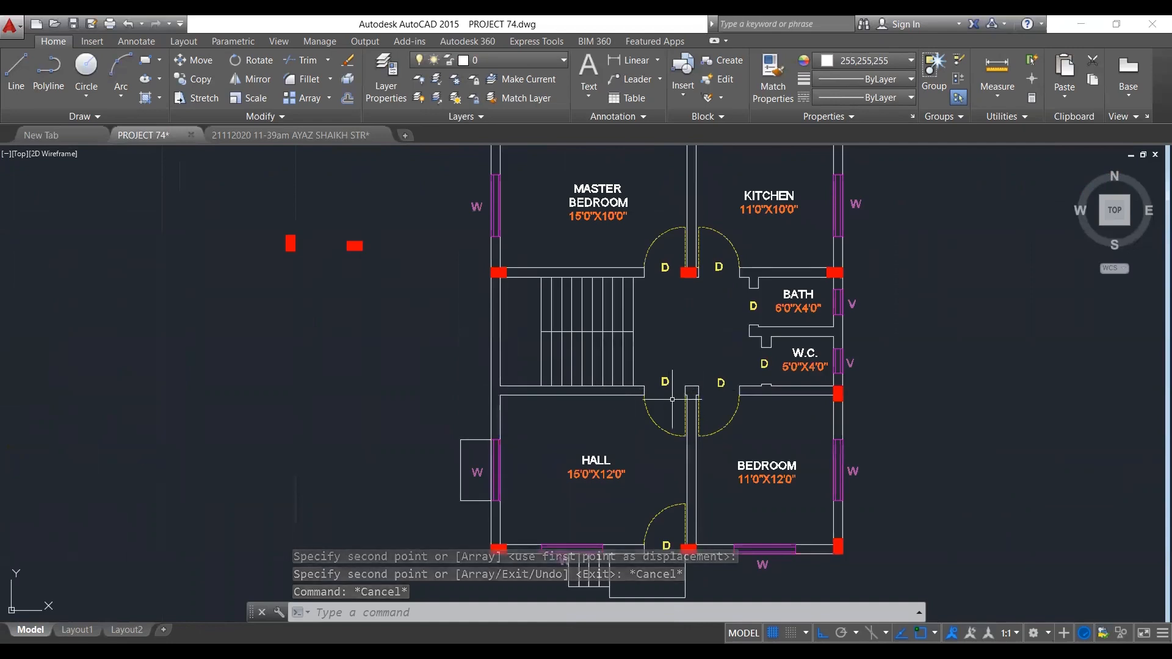
scroll(580, 433, down, 2)
scroll(422, 321, up, 2)
click(430, 293)
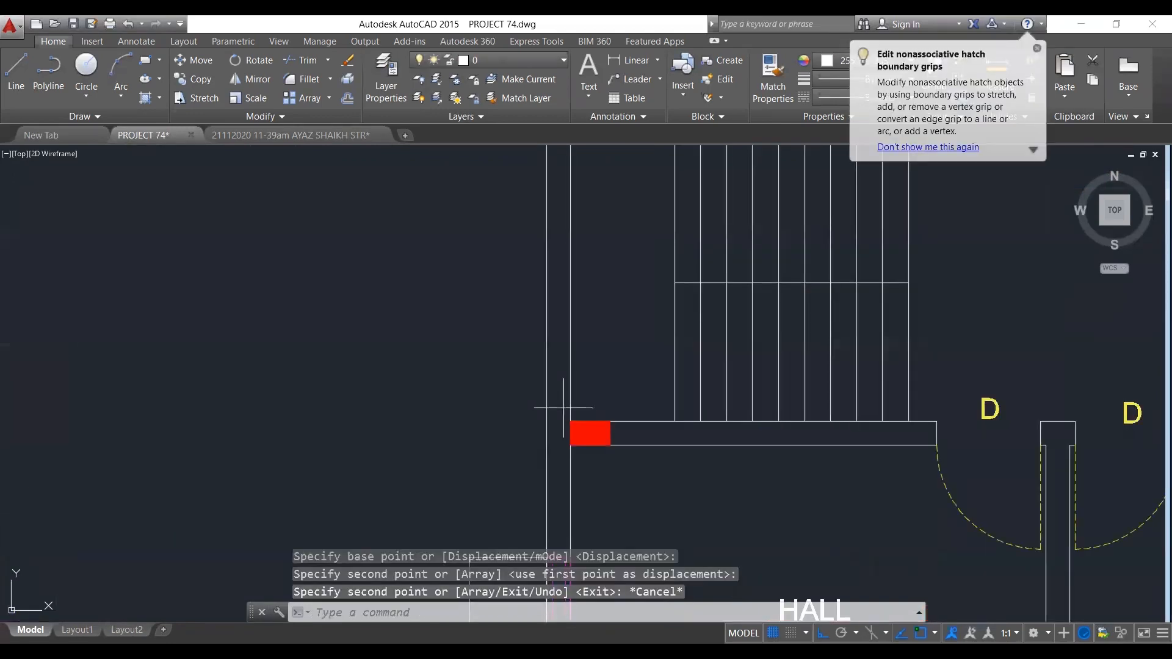
click(563, 408)
click(629, 477)
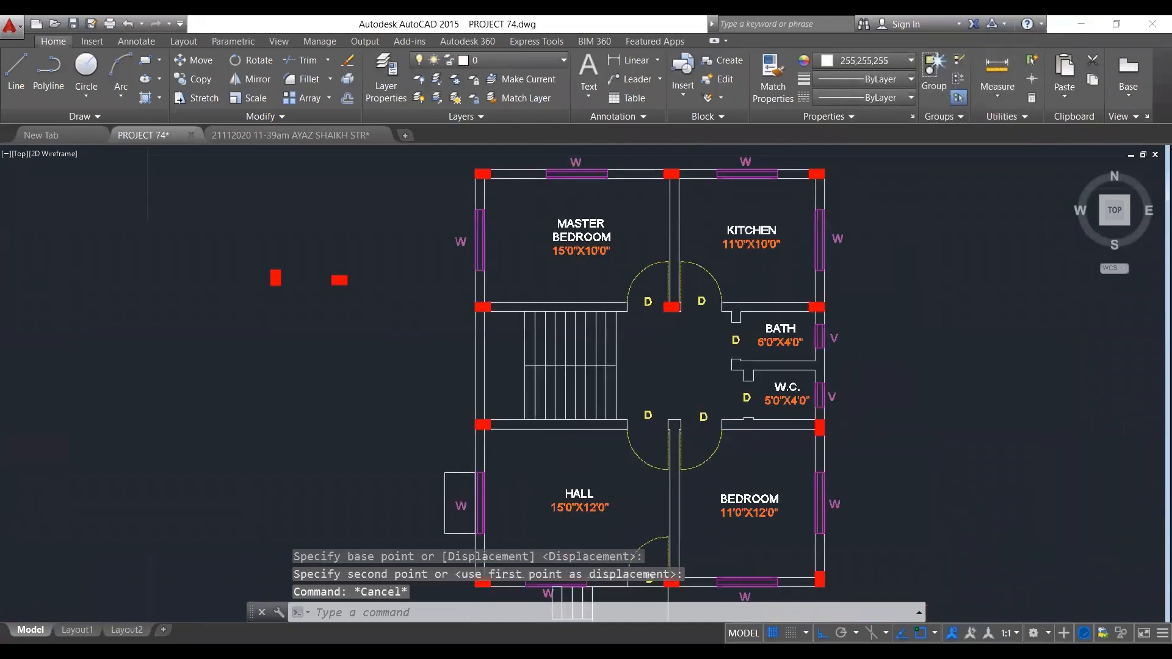
Copy the column at the lower end of the master bedroom and kitchen partition to the upper end of the hall and bedroom partition.
scroll(496, 442, up, 2)
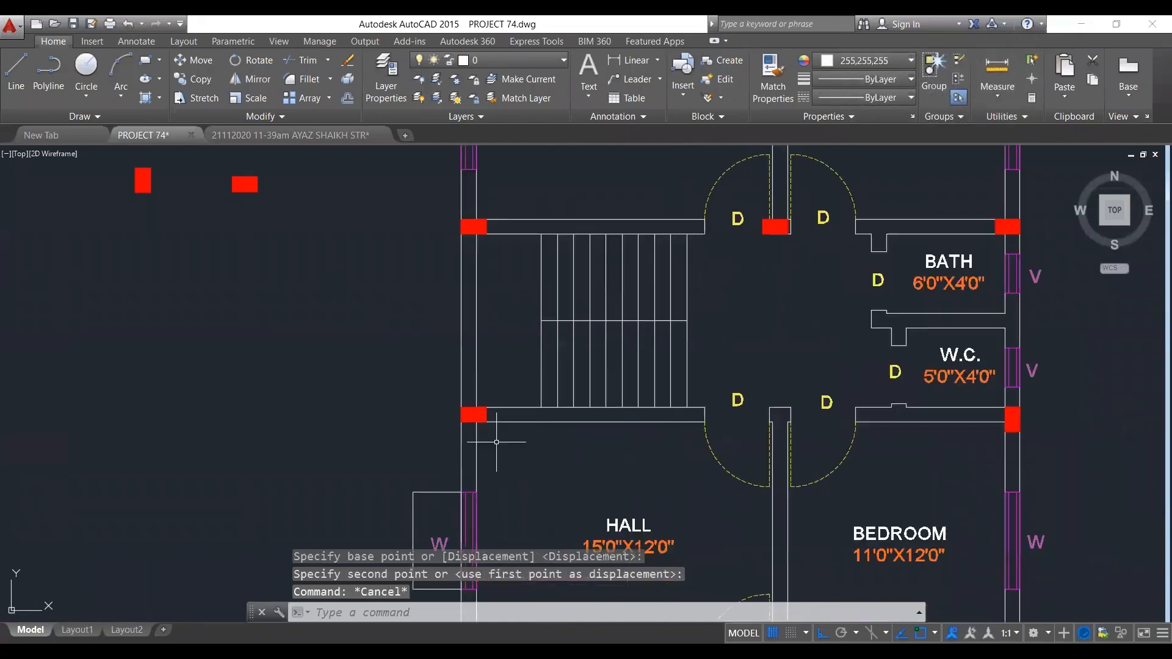
middle_drag(496, 442, 477, 469)
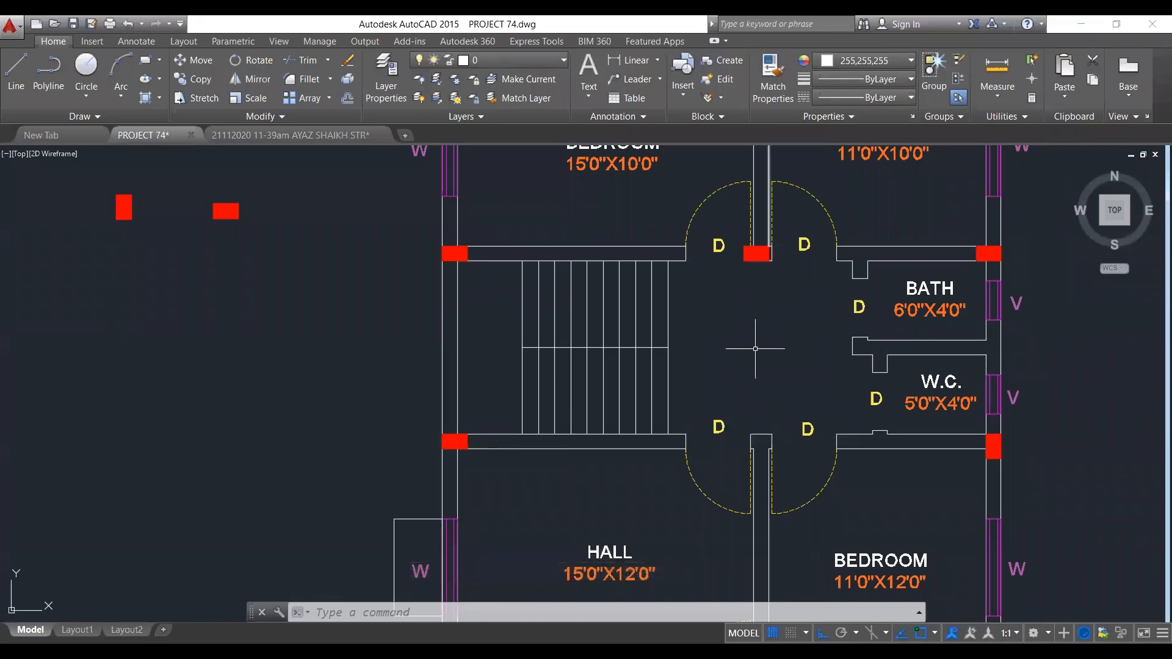
scroll(772, 239, down, 2)
scroll(763, 244, down, 1)
scroll(763, 439, up, 3)
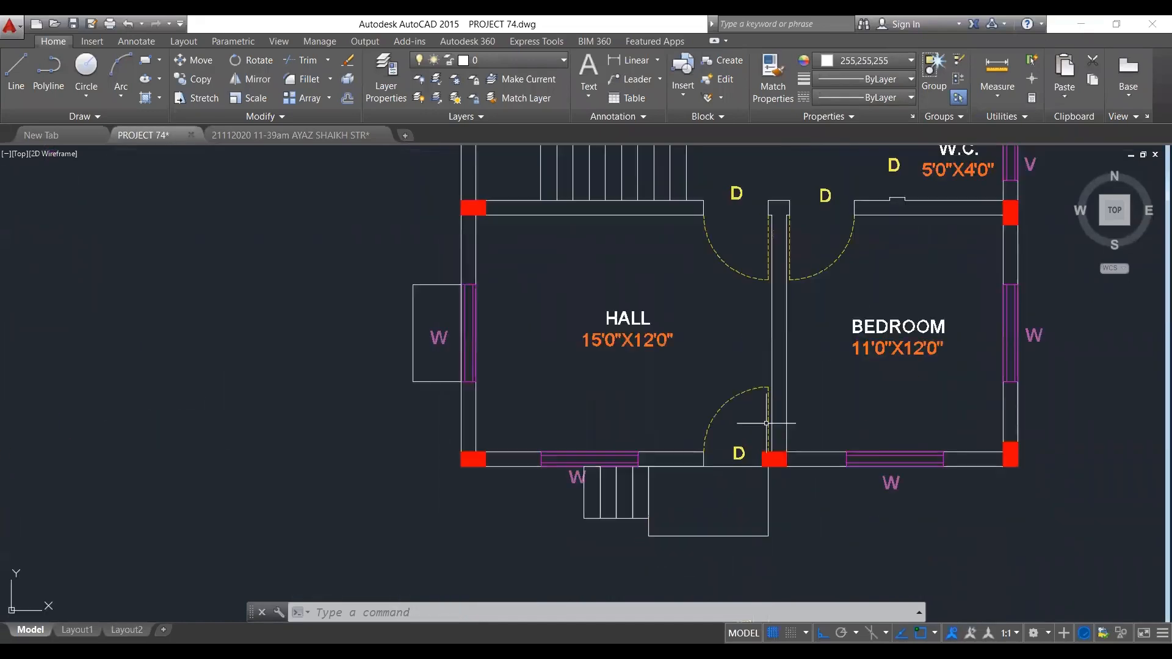
middle_drag(774, 285, 745, 495)
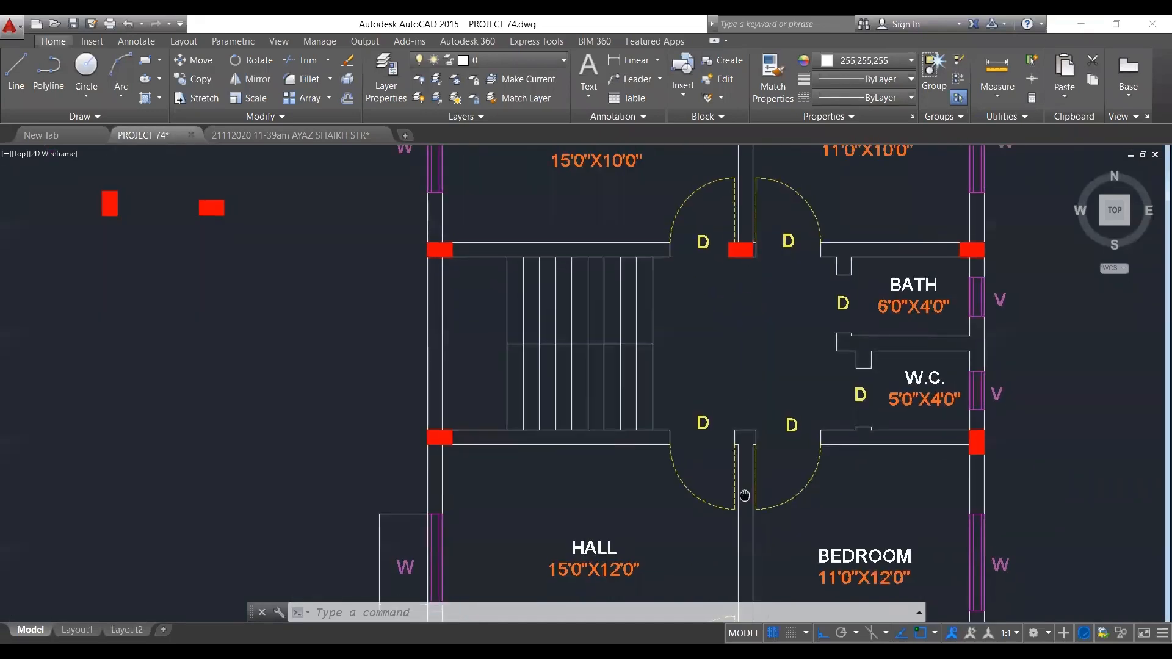
scroll(702, 374, up, 8)
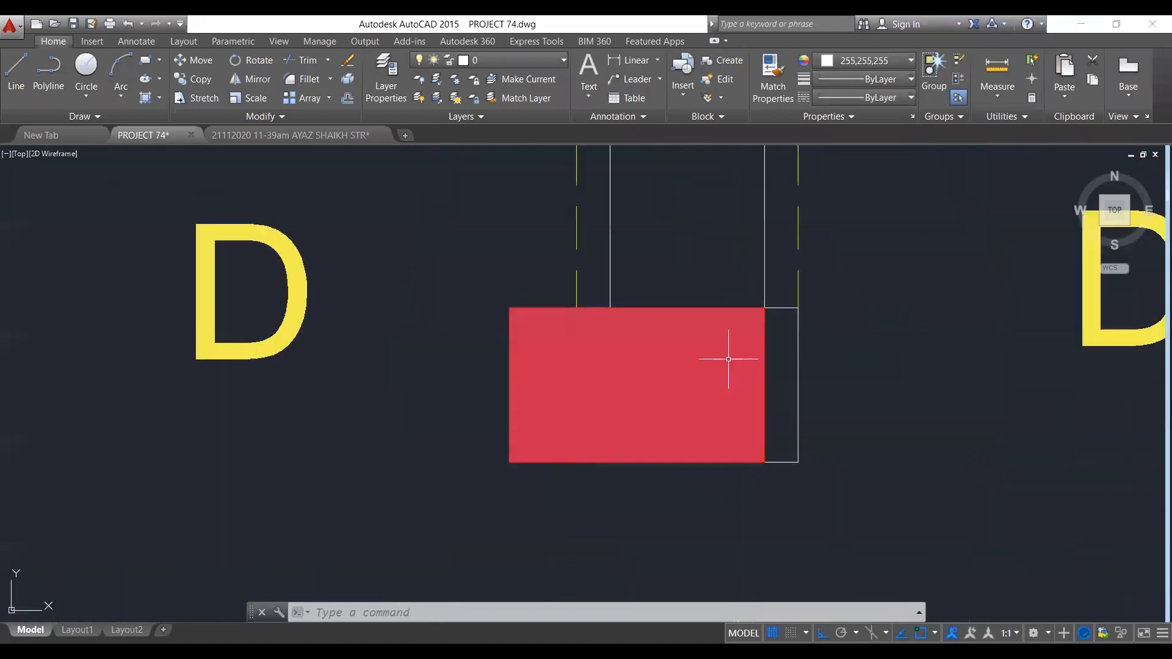
click(772, 385)
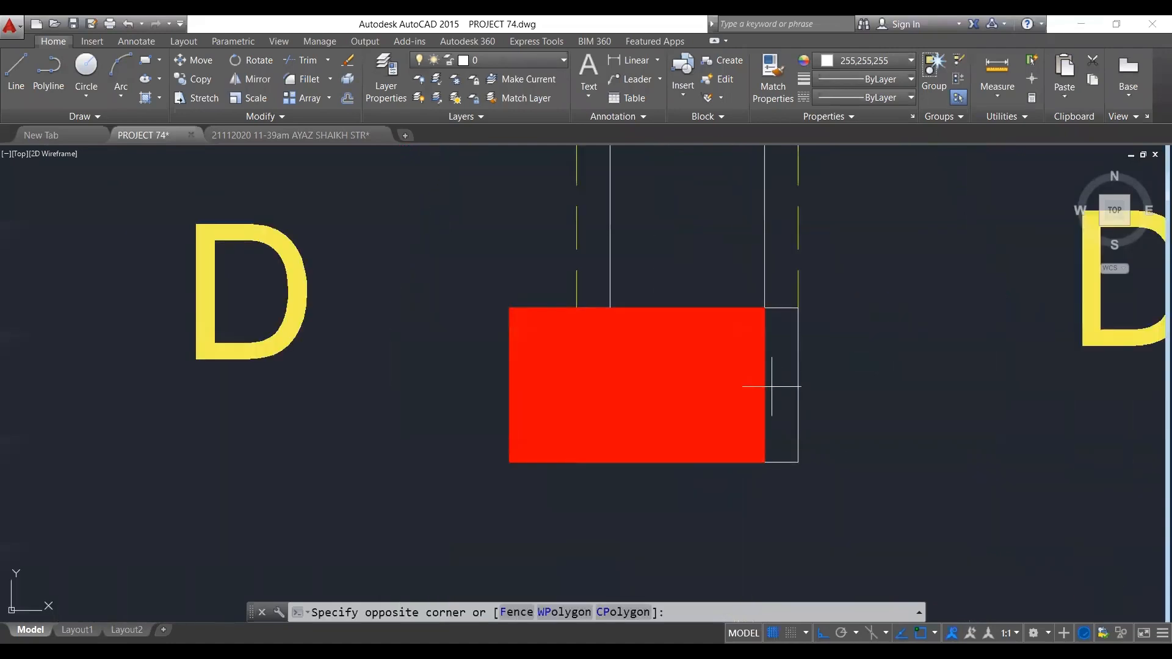
click(690, 283)
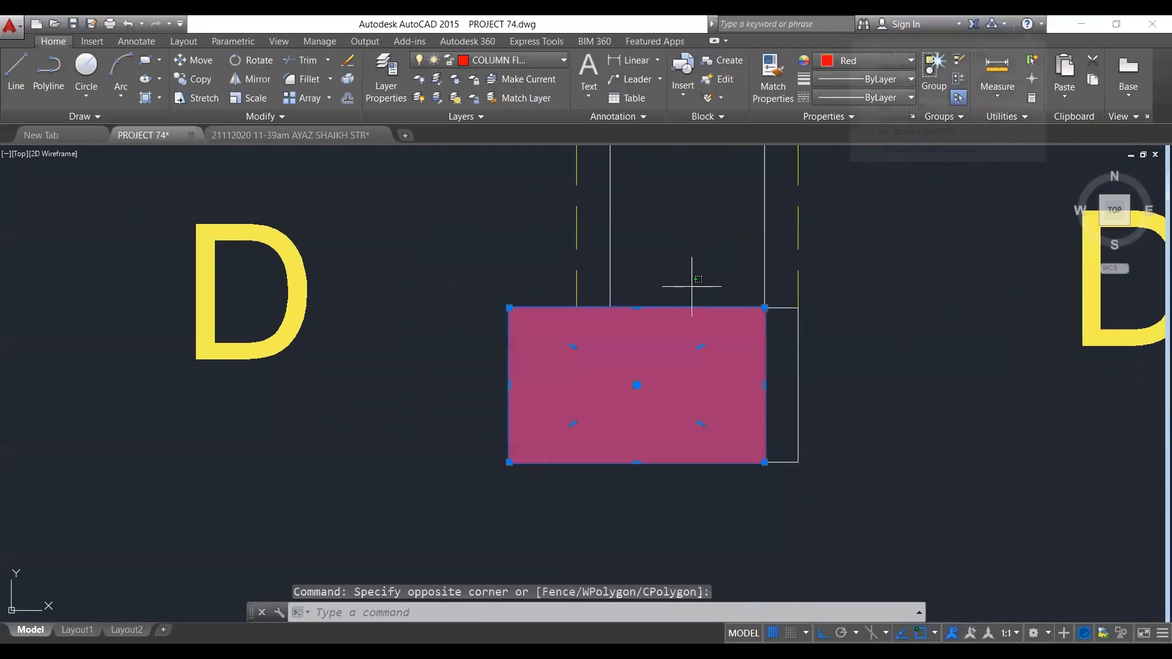
scroll(692, 328, down, 6)
text(co)
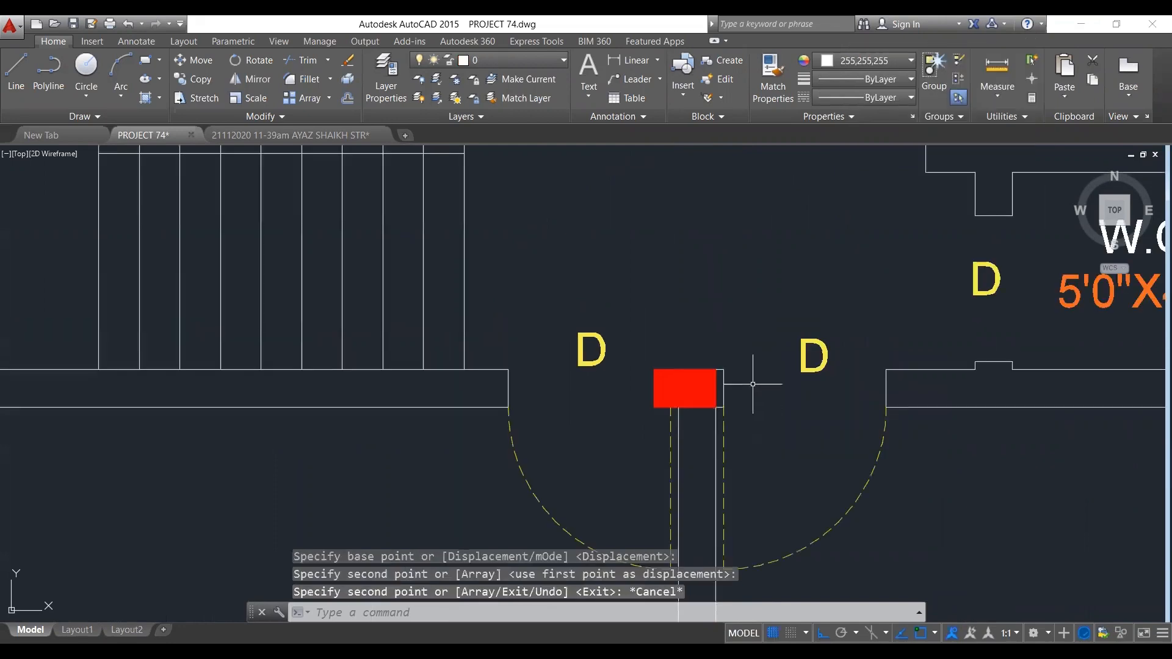
Erase the two source column symbols lying loose between the two floor plans.
scroll(755, 383, down, 4)
middle_drag(759, 382, 675, 372)
middle_click(676, 372)
middle_click(676, 372)
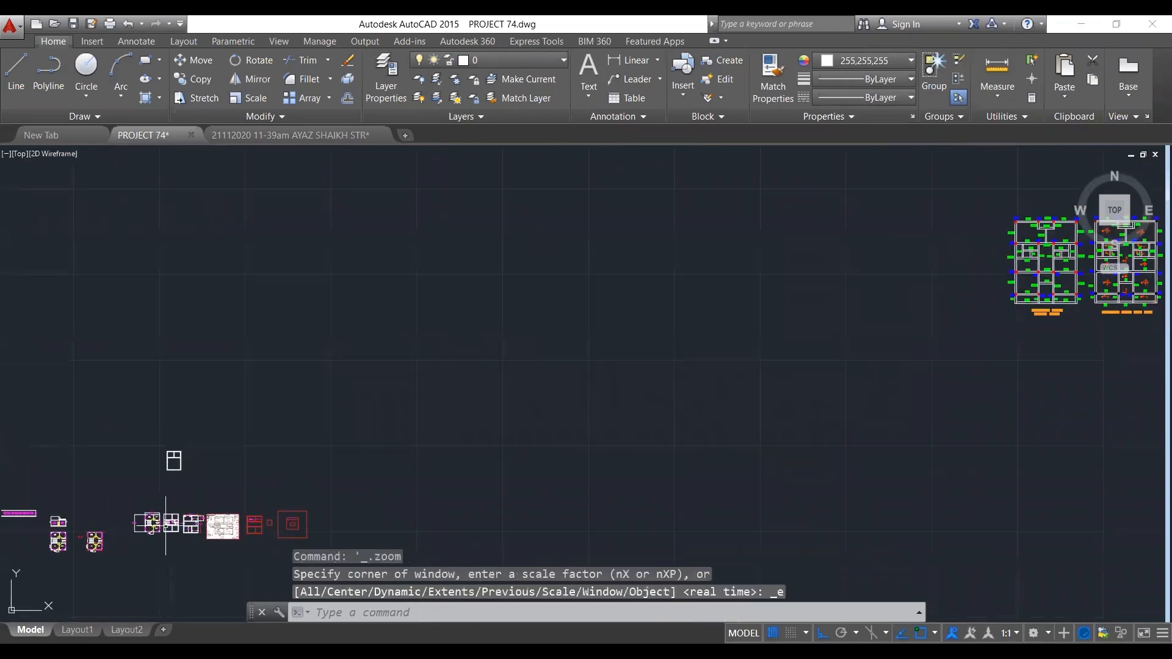
scroll(92, 537, up, 6)
middle_drag(349, 409, 439, 352)
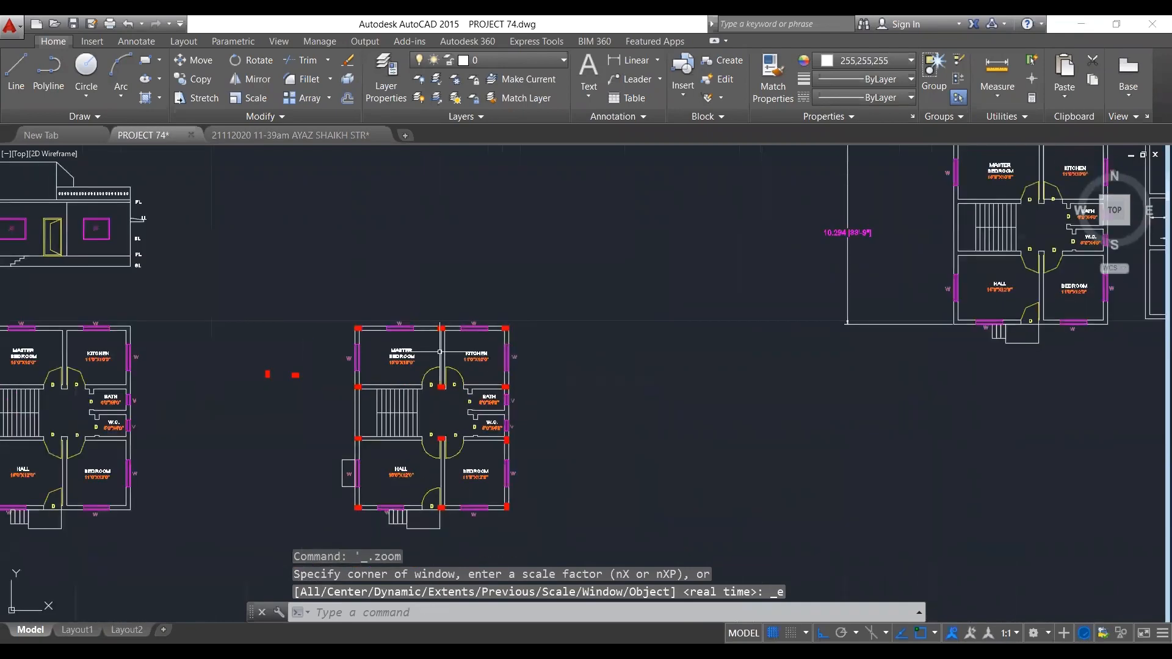
scroll(415, 379, up, 2)
middle_drag(398, 405, 543, 398)
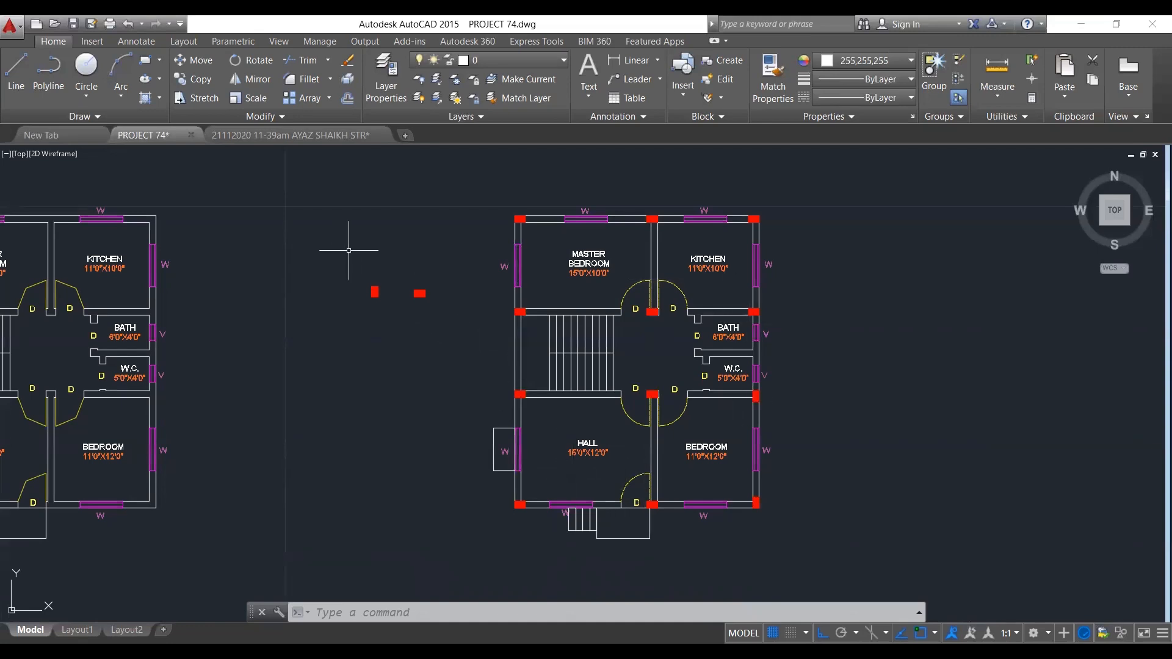
drag(346, 249, 453, 351)
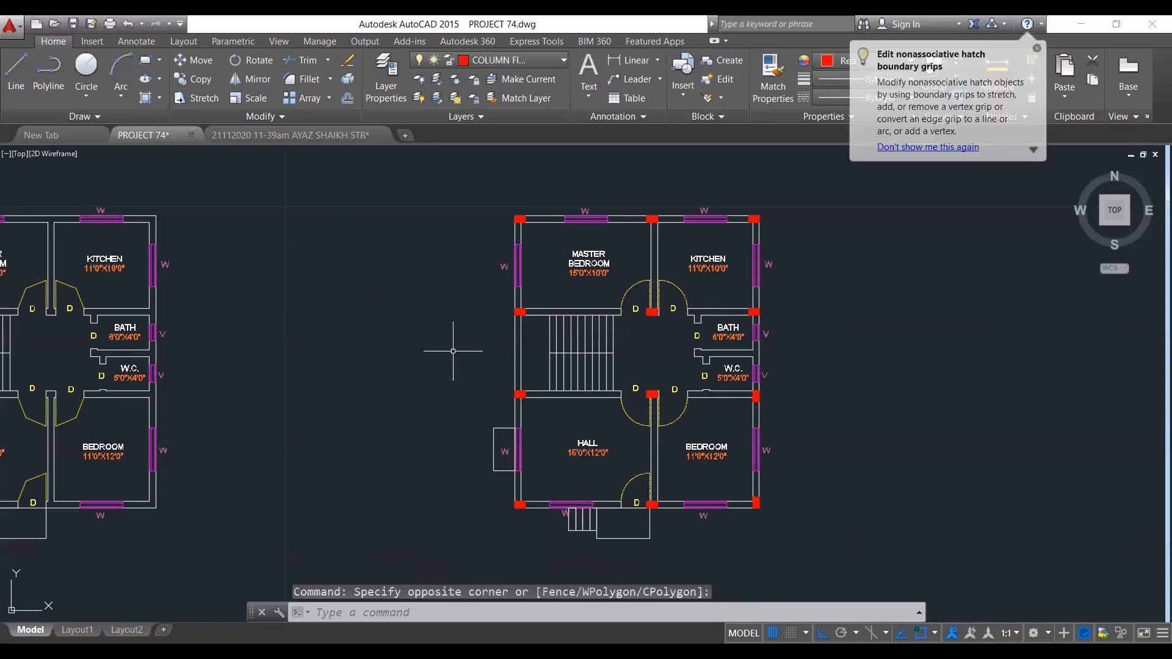
key(Delete)
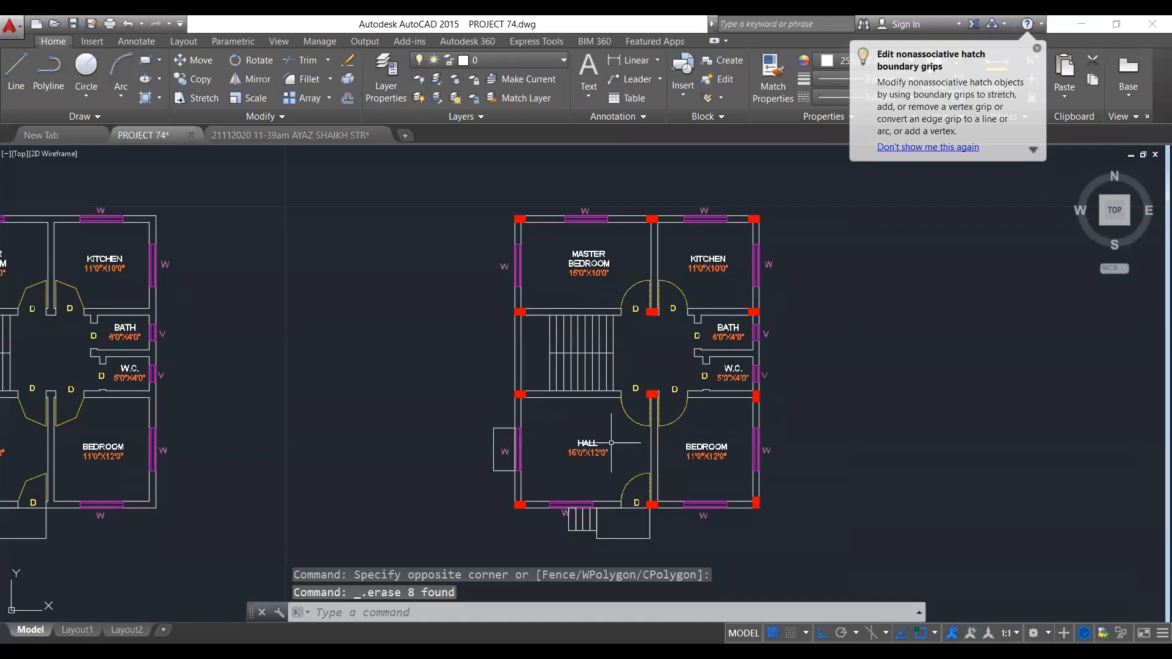
middle_drag(576, 443, 576, 464)
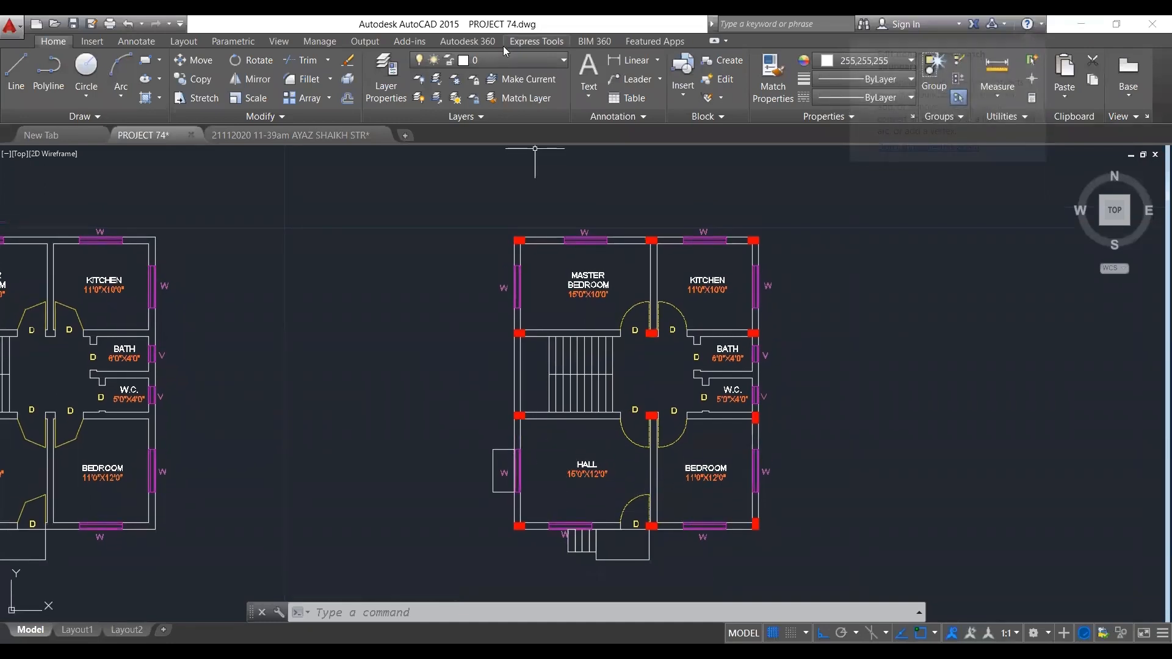
click(493, 60)
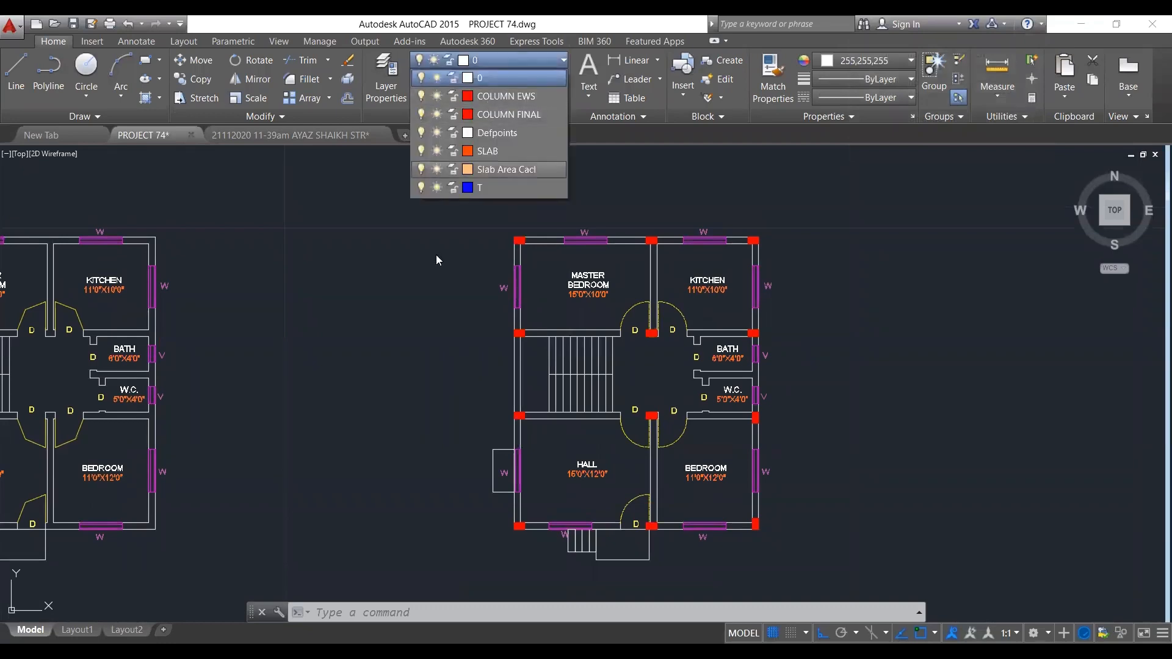
key(Escape)
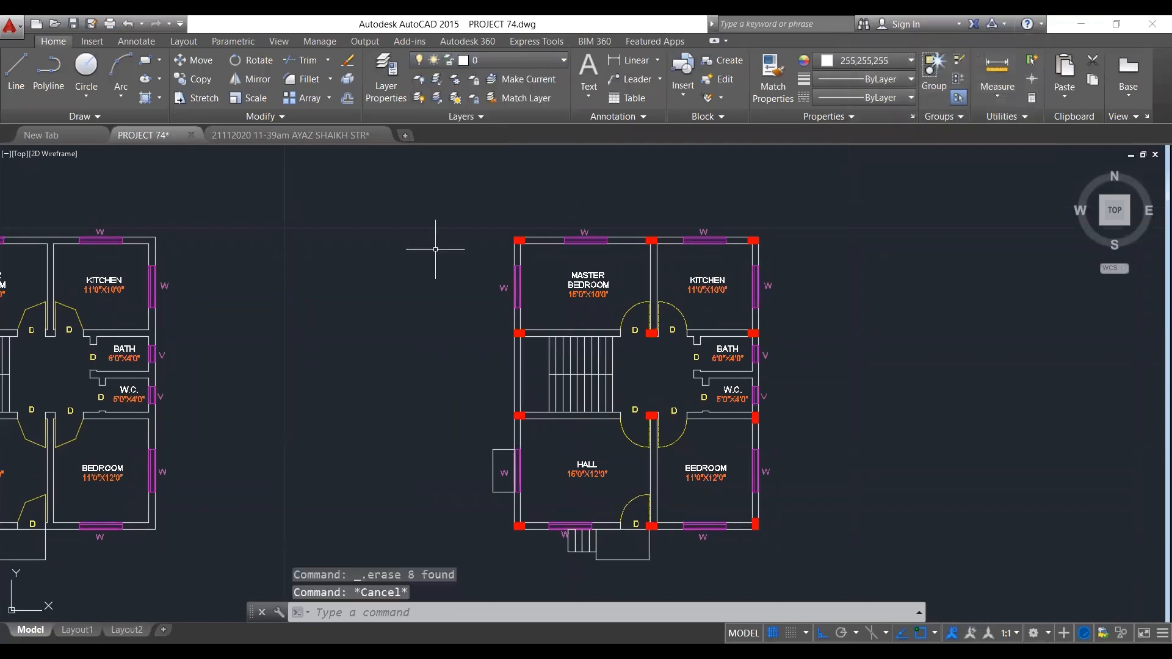
Save the drawing and start the LAYER command.
key(ctrl+s)
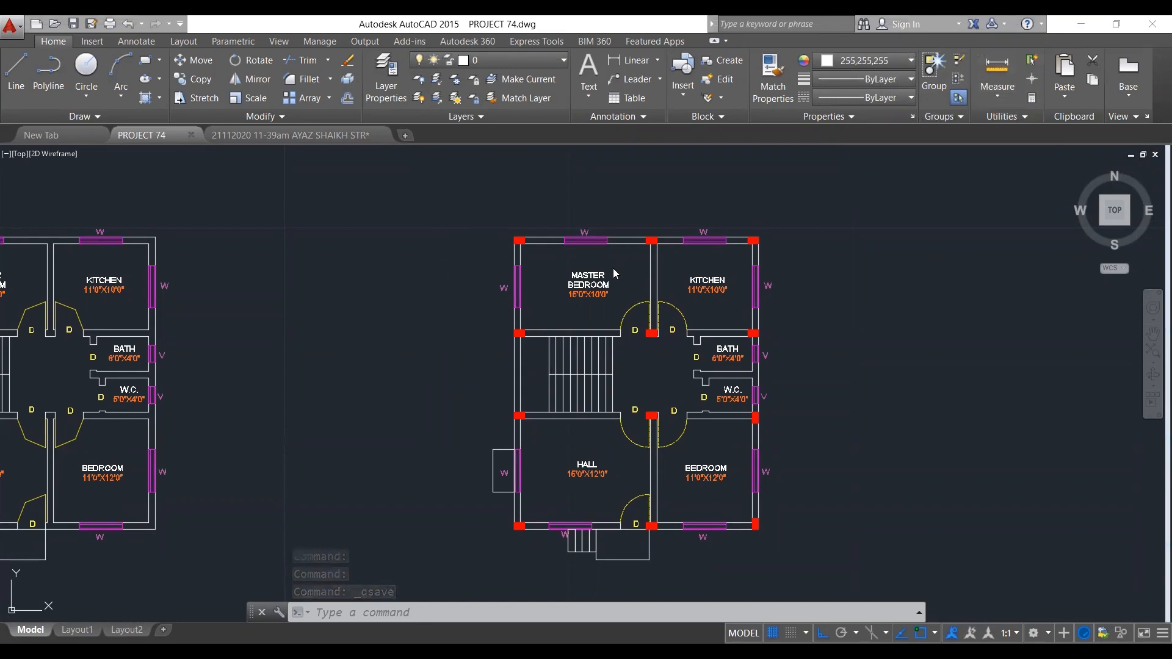
key(Escape)
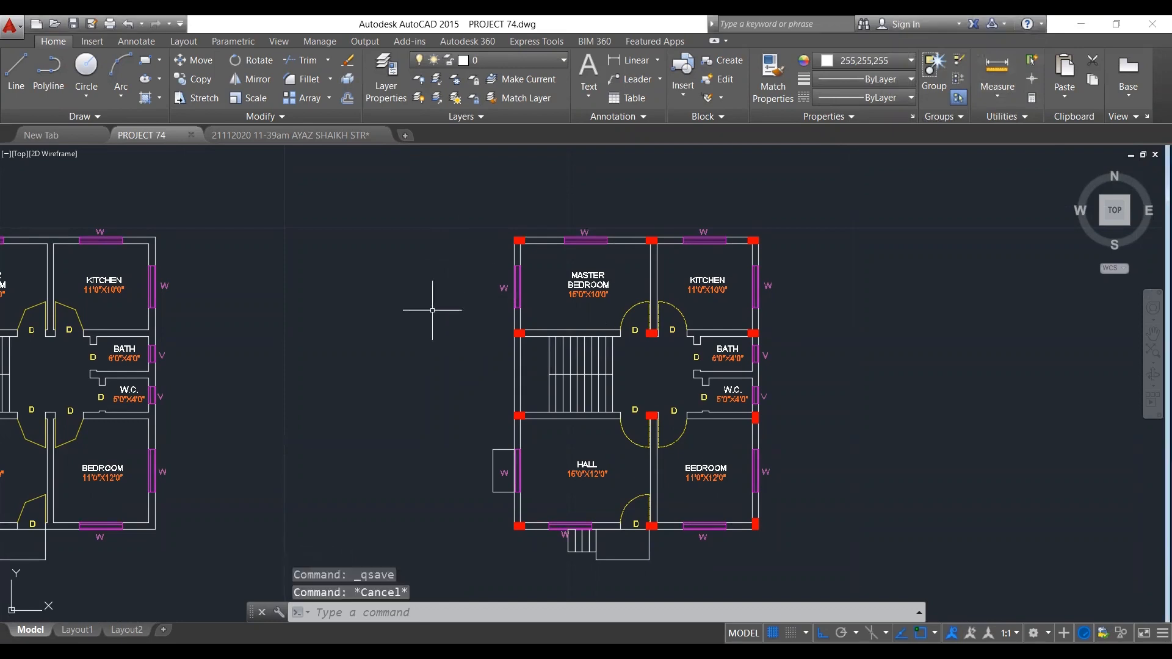
text(LA)
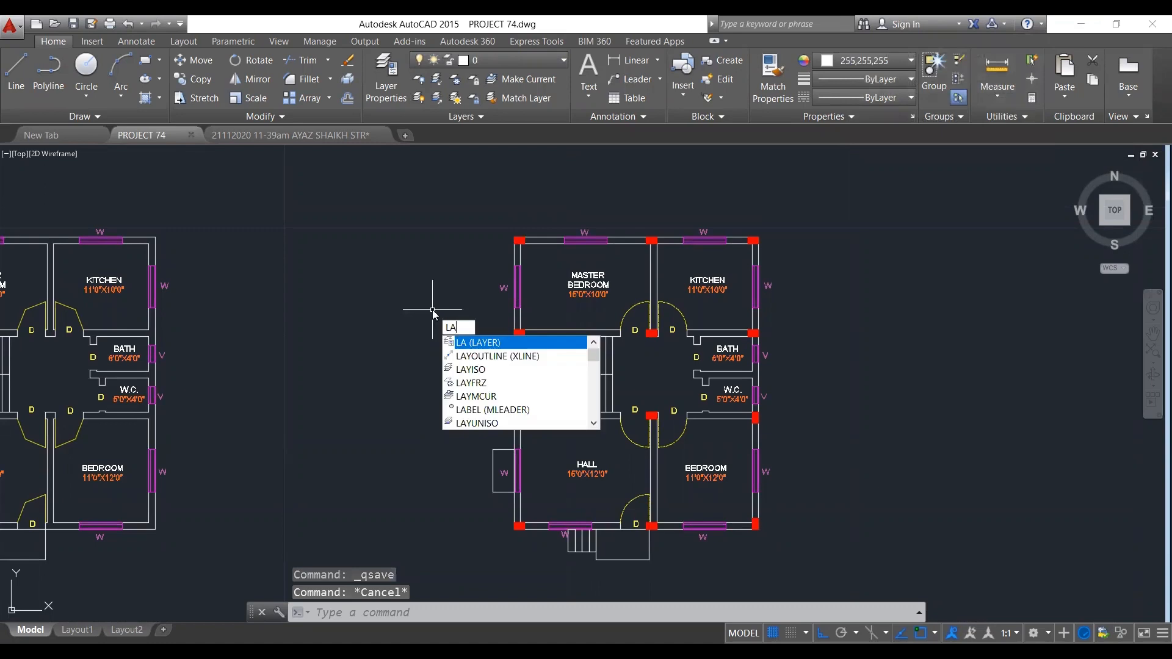
Open the layer manager, widen the layer name column and rename the COLUMN EWS layer as ADBFG.
key(Return)
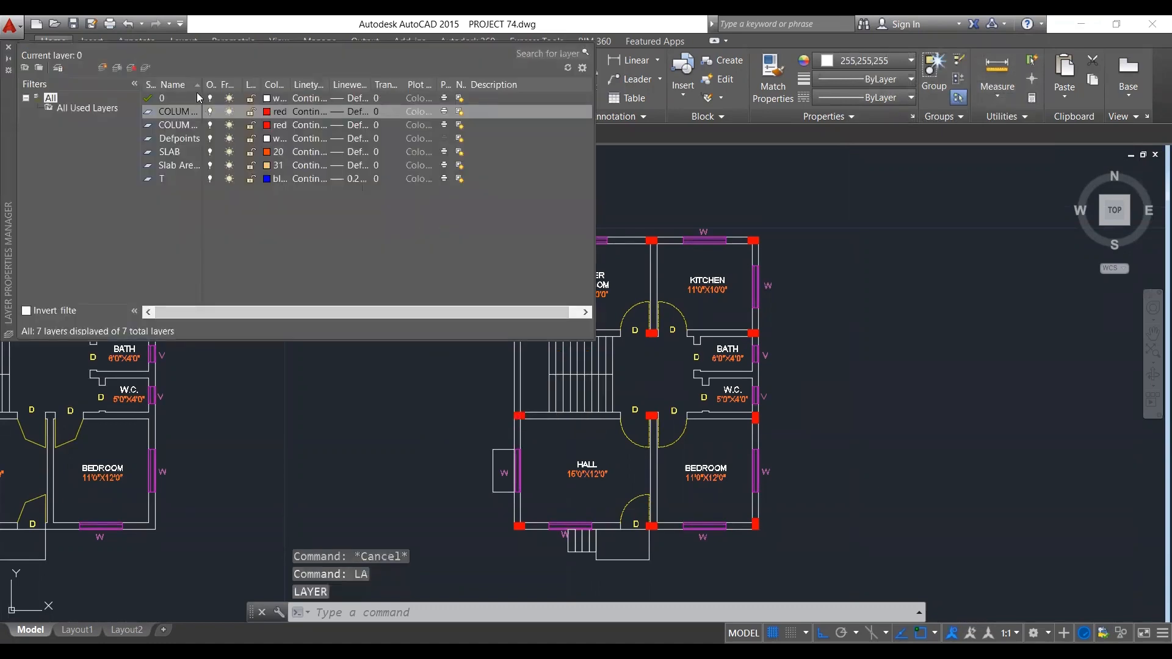
drag(203, 81, 254, 81)
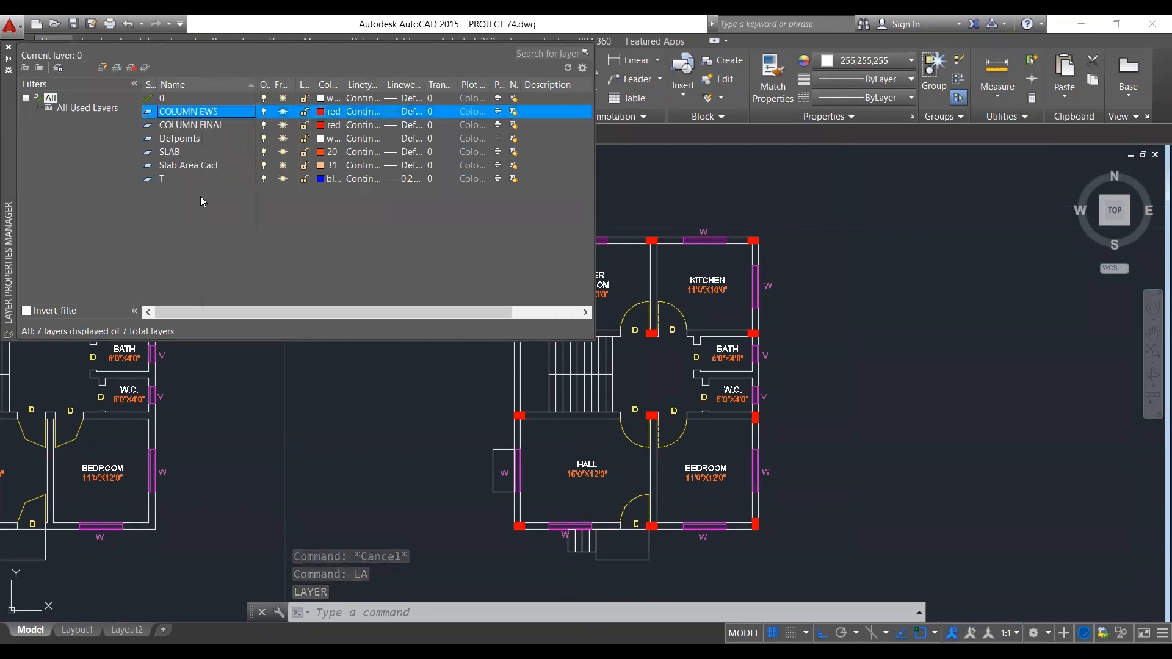
click(202, 126)
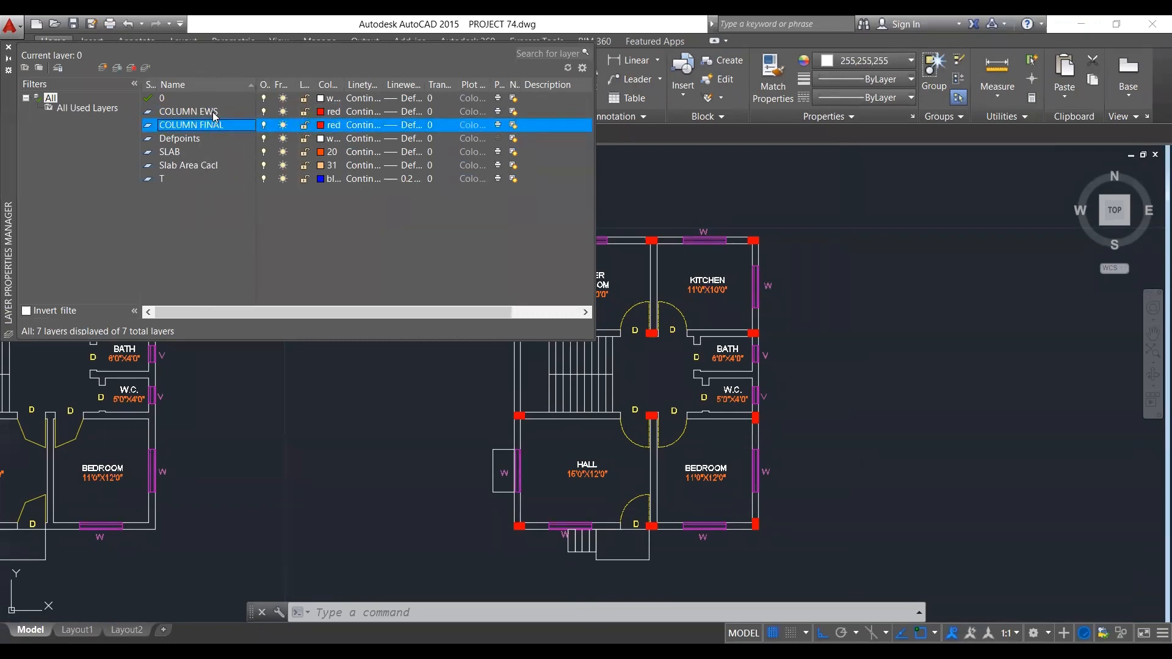
click(199, 113)
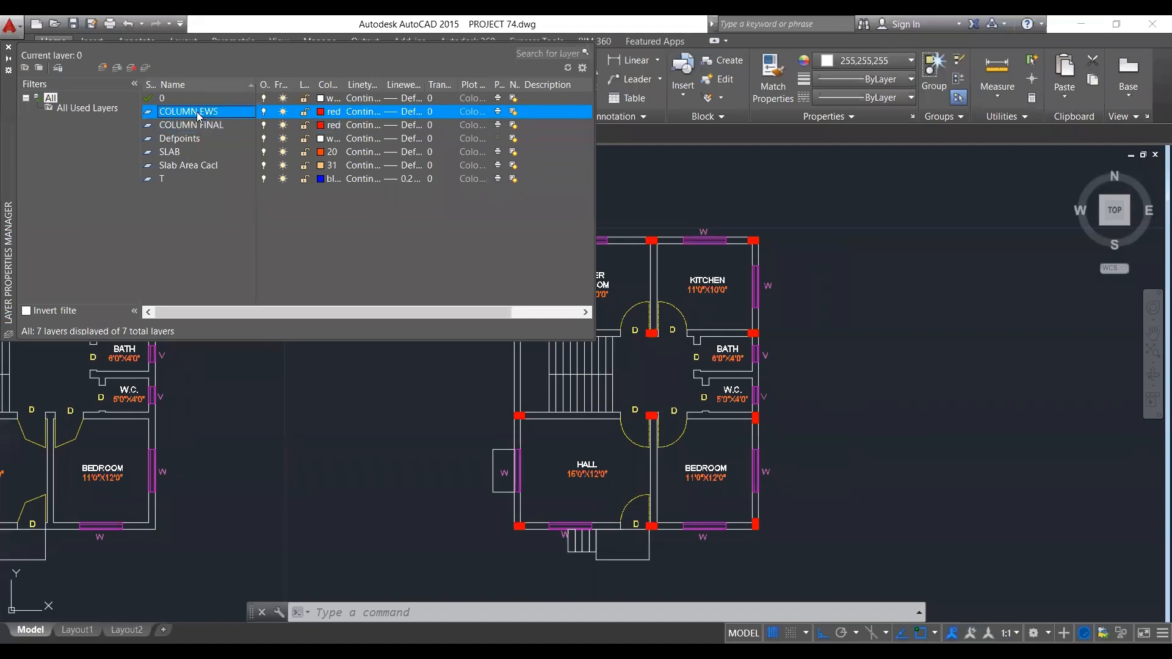
click(200, 113)
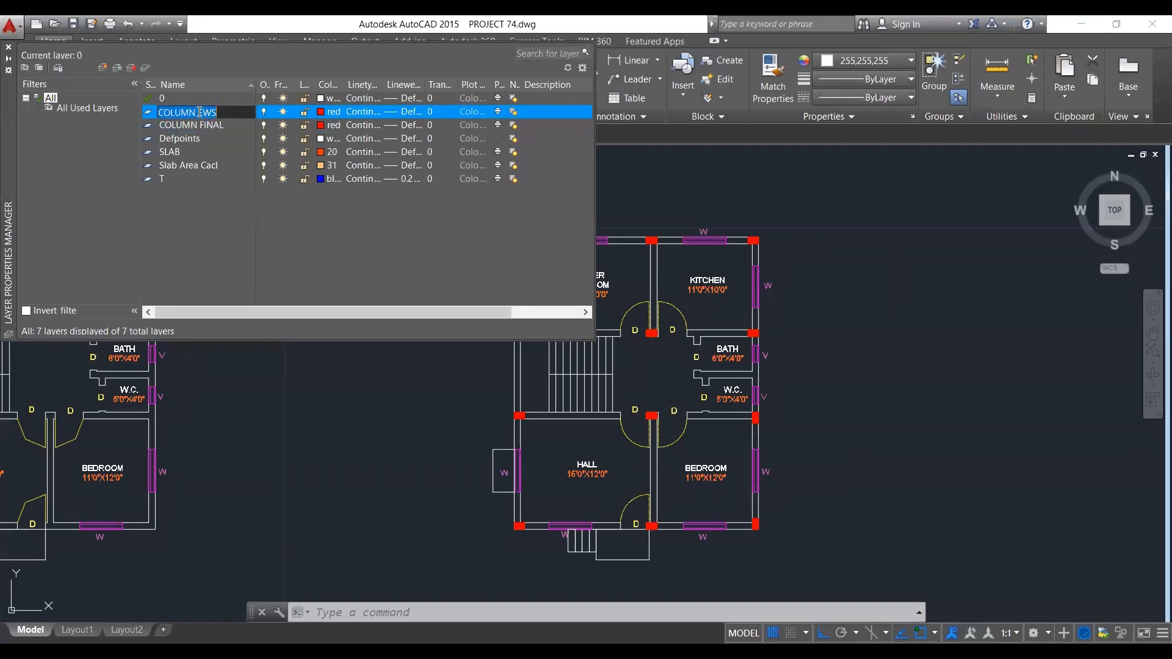
text(ADBFG)
click(209, 166)
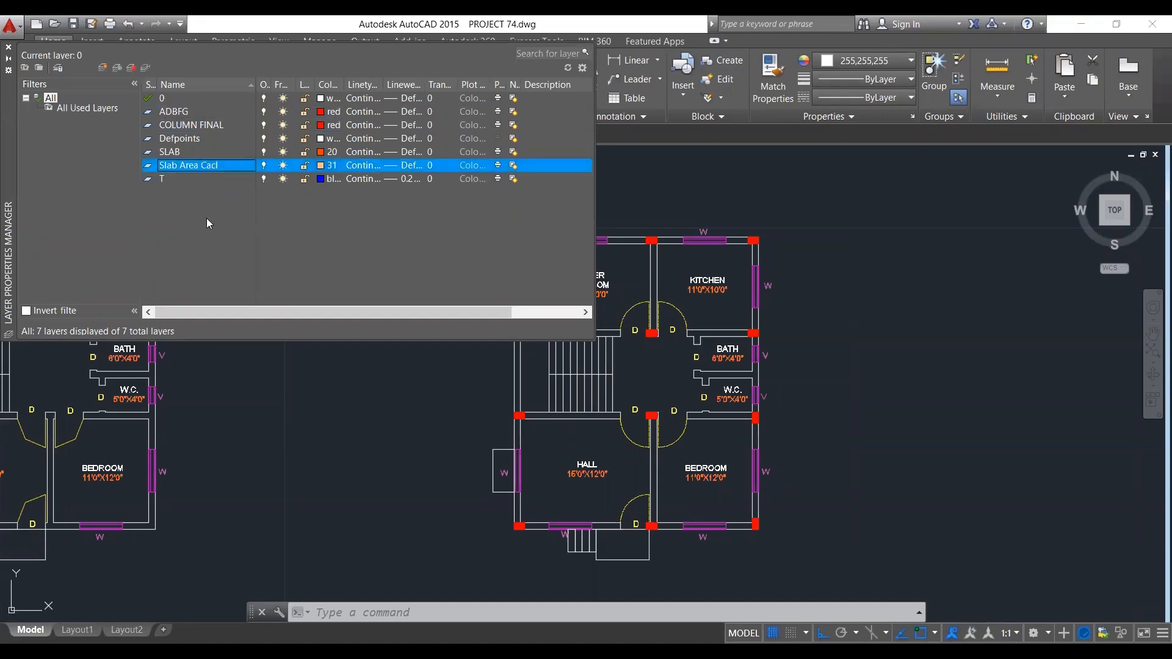
Rename the COLUMN FINAL layer as COLUMNS and close the layer manager.
click(186, 127)
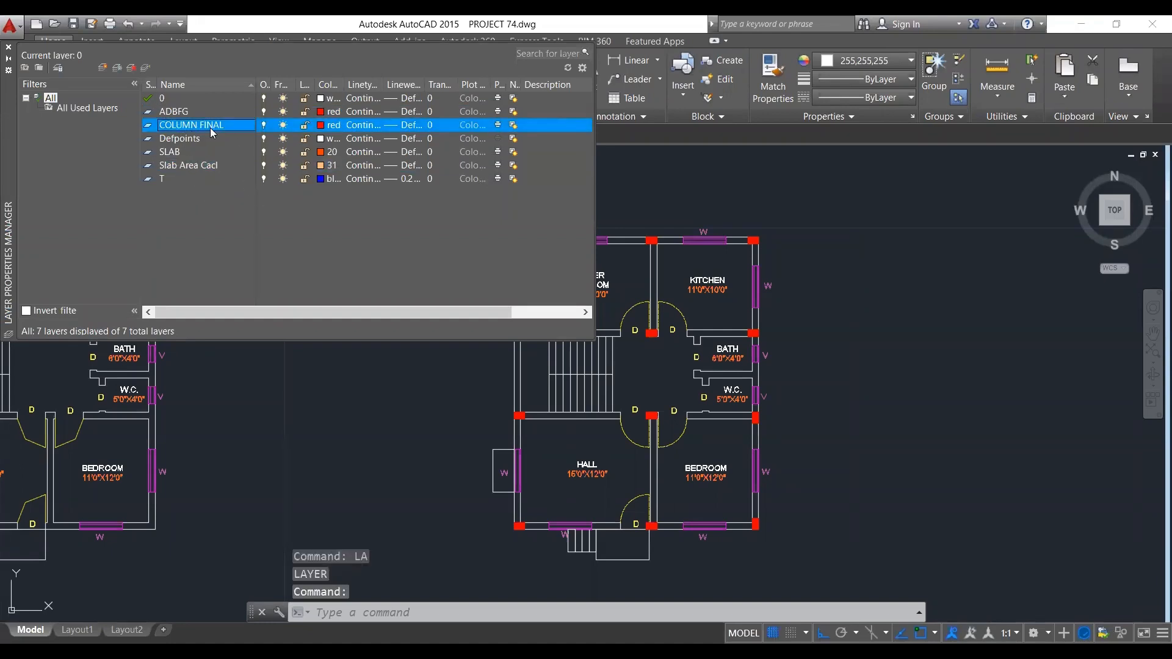
click(217, 128)
key(Delete)
key(Delete)
key(Delete)
key(Delete)
key(Delete)
key(Delete)
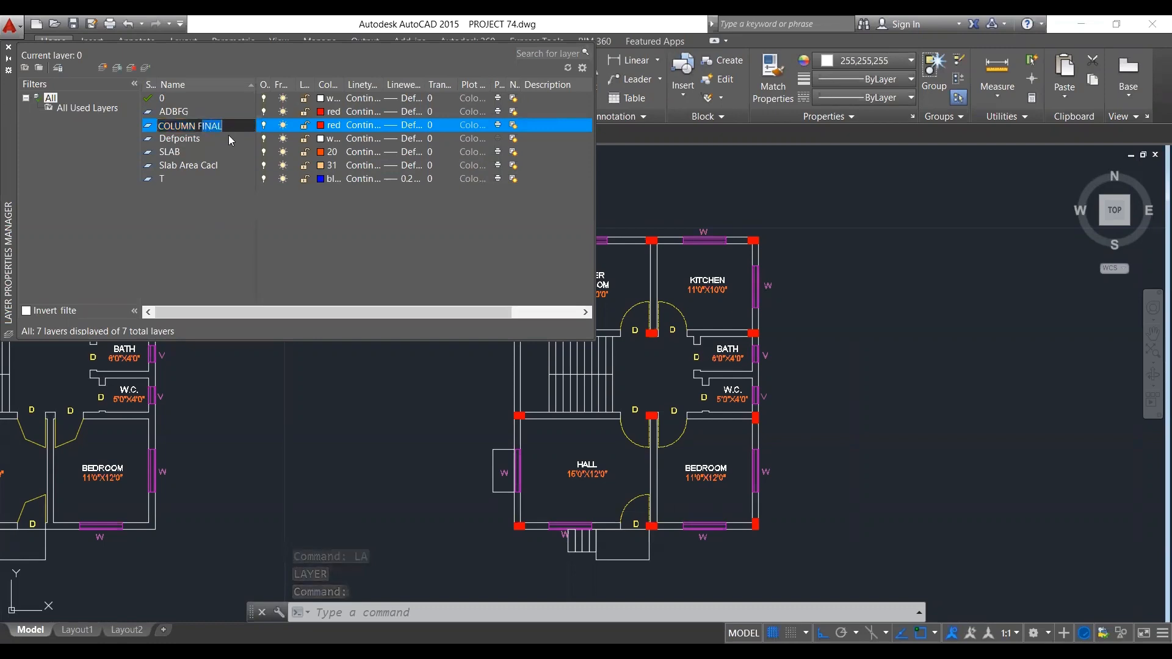
text(S)
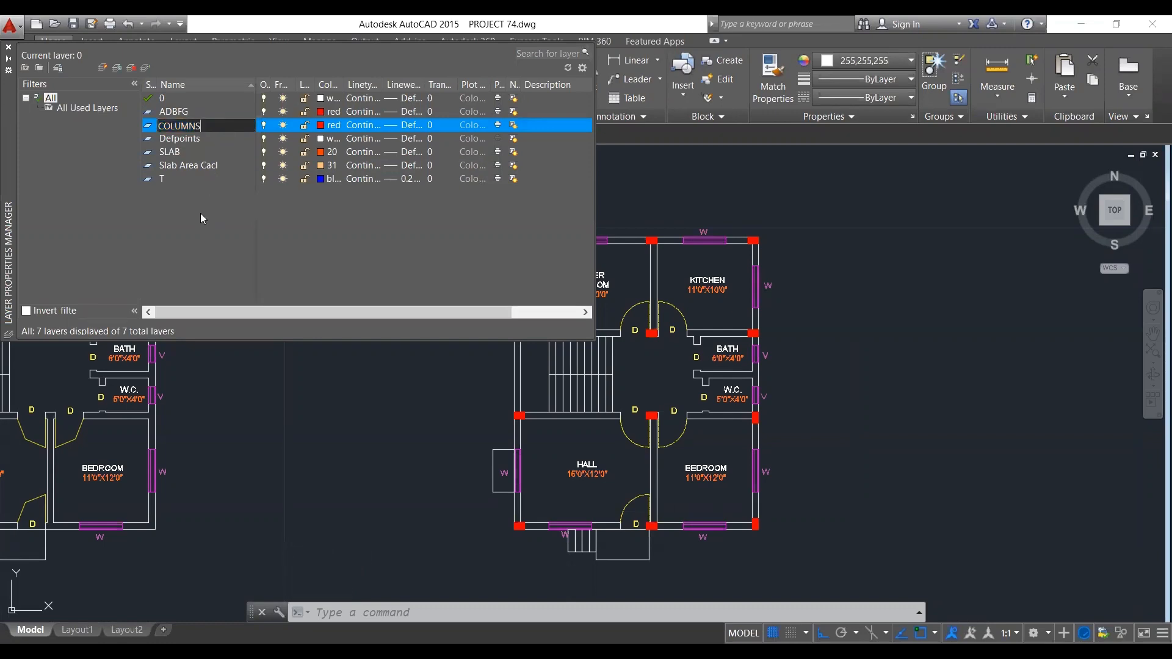
key(Return)
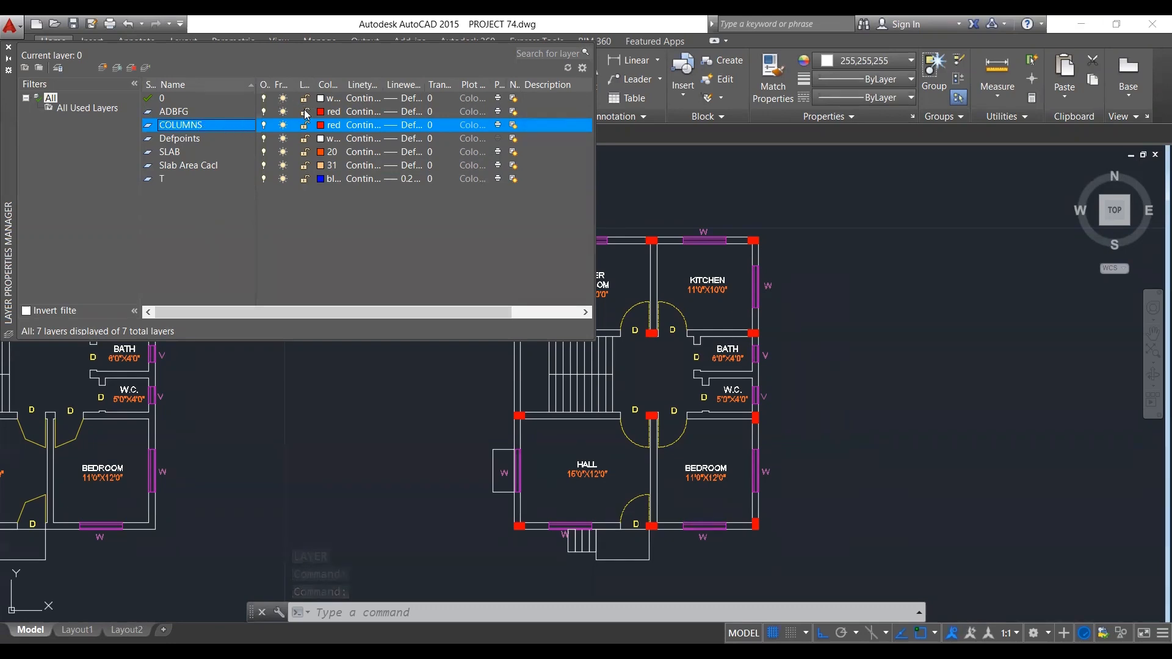
click(9, 47)
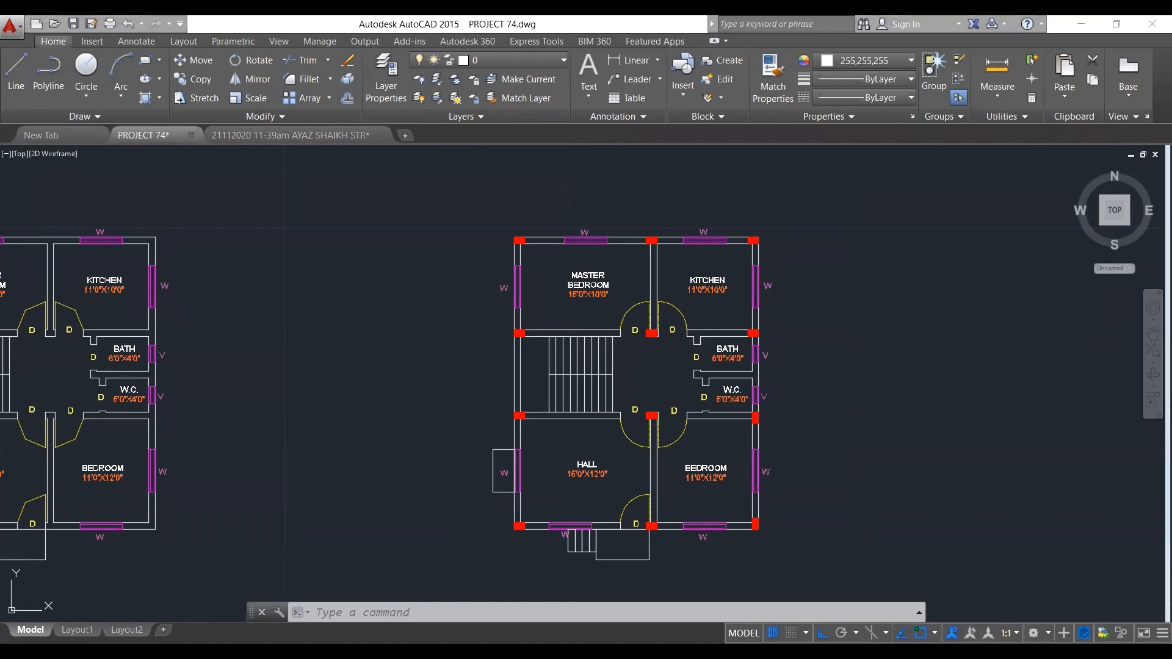
key(Escape)
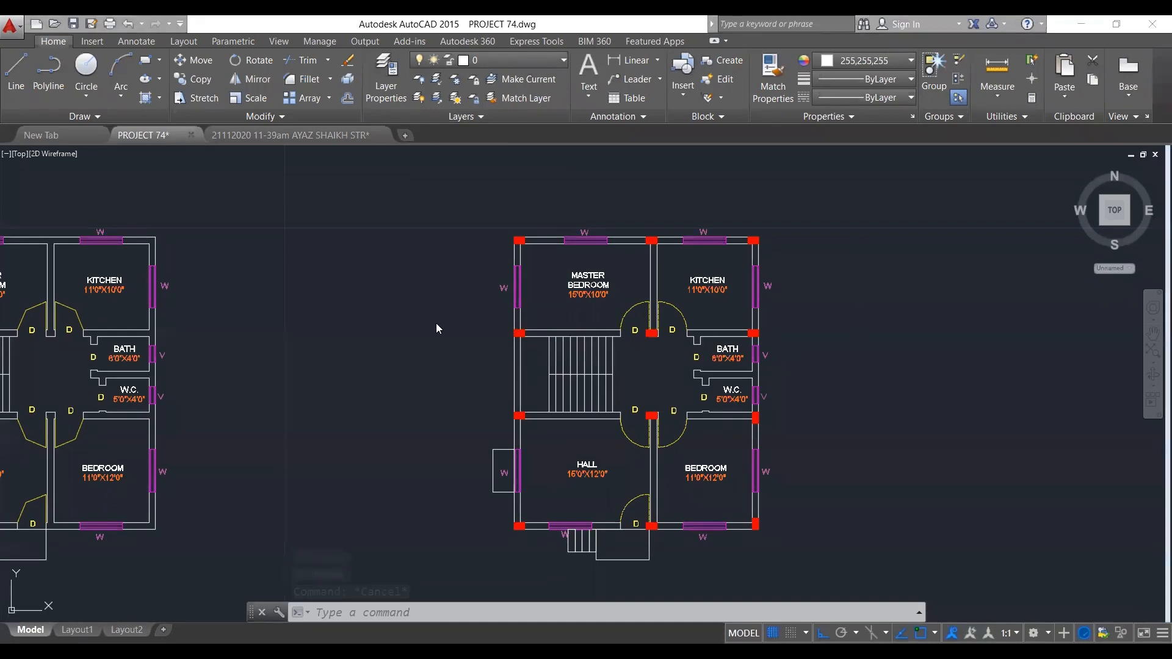
key(Escape)
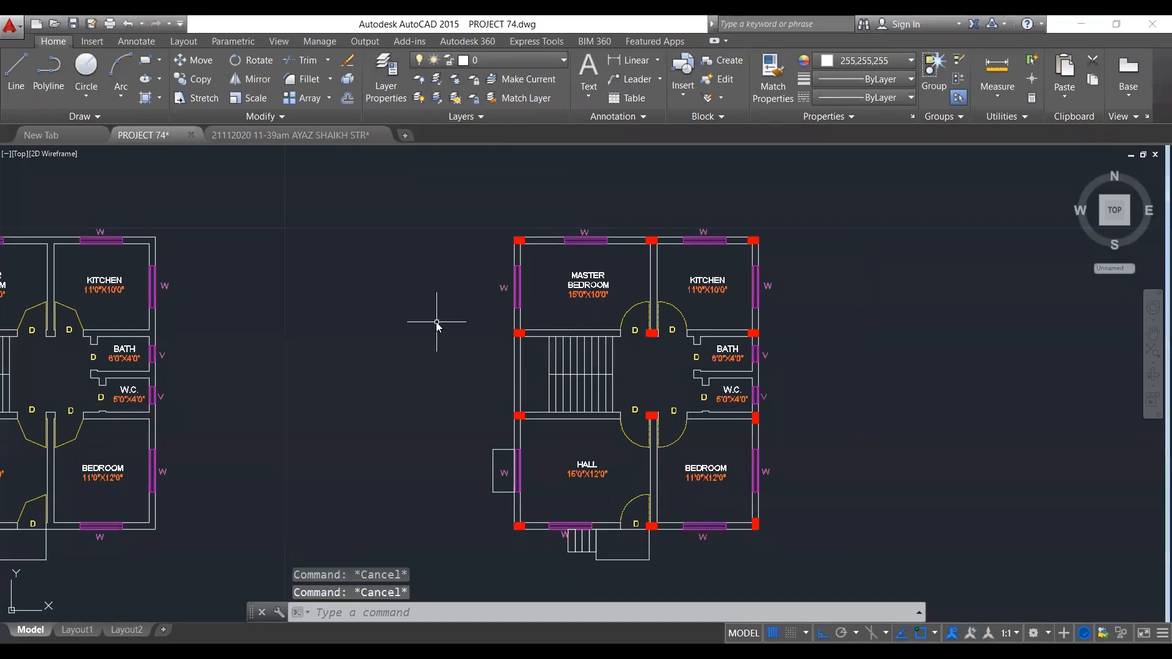
text(LA)
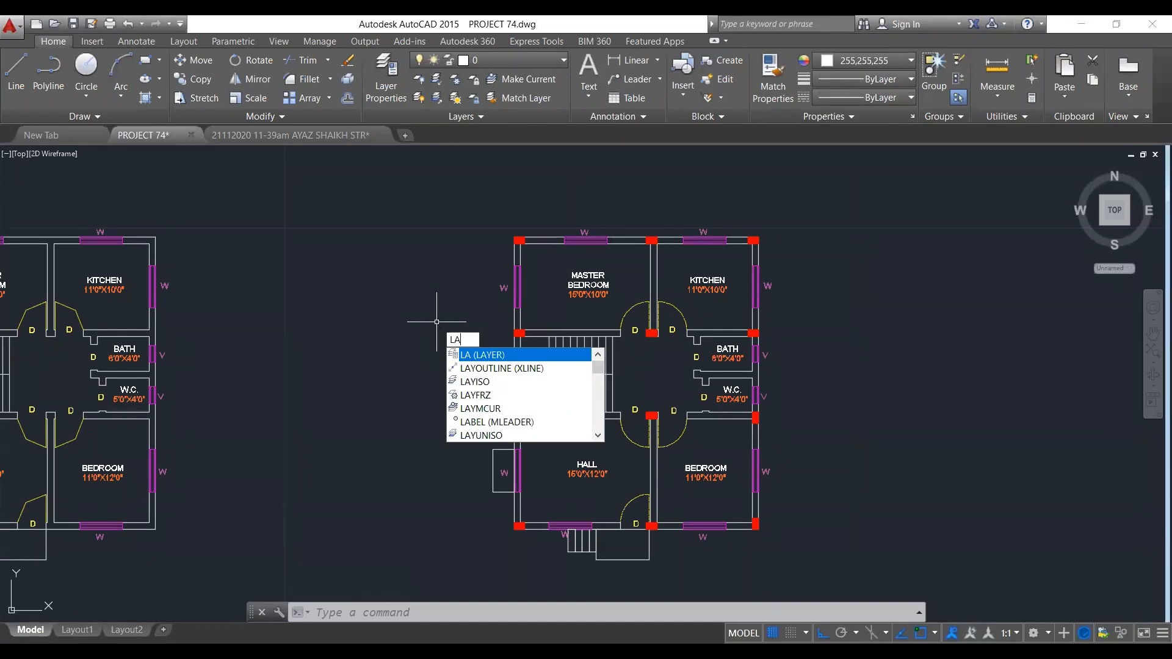
key(Escape)
key(Escape)
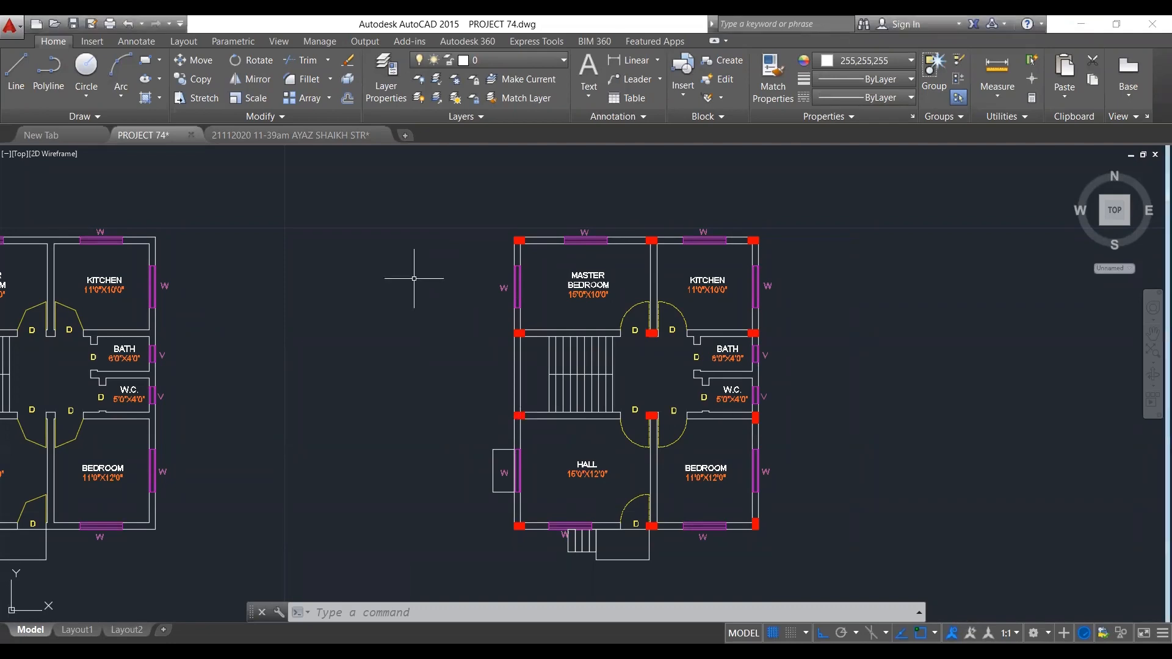
key(Escape)
key(Escape)
Lock the layers 0, ADBFG, Defpoints, SLAB, Slab Area Cacl and T, leaving only COLUMNS unlocked.
text(LA)
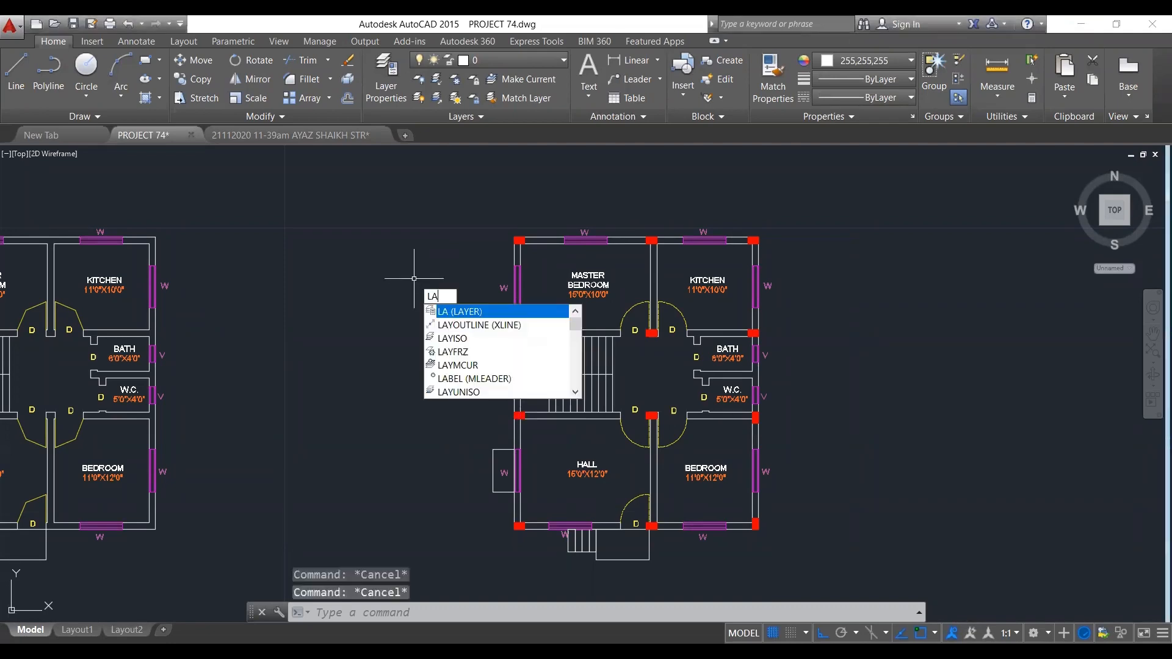
key(Return)
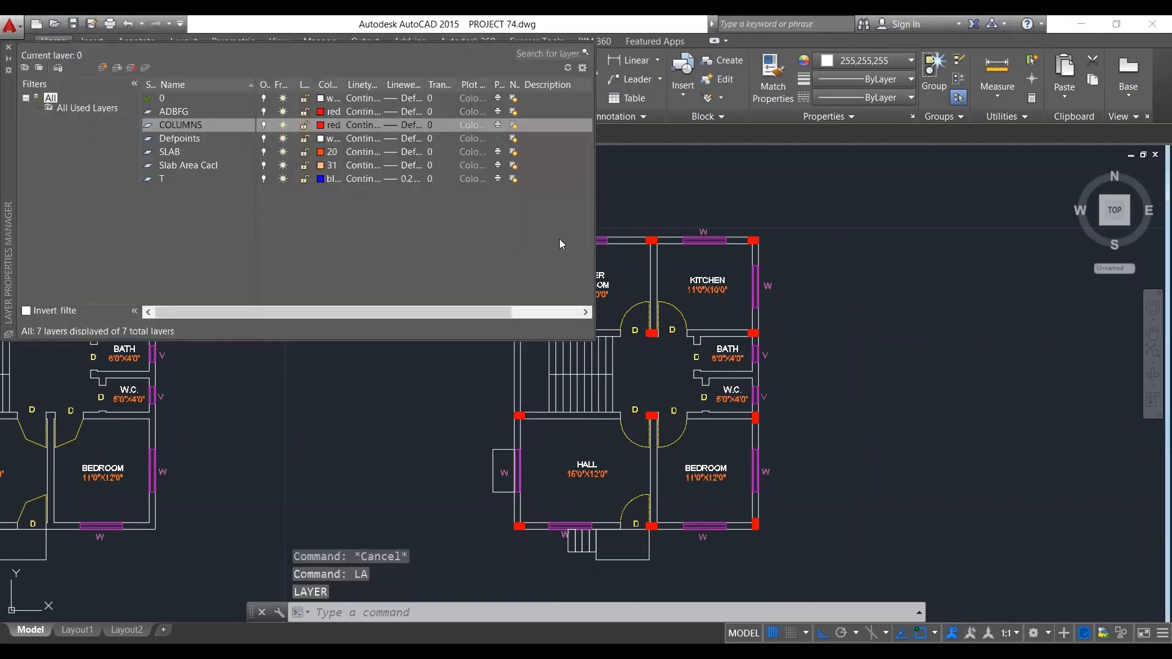
click(235, 54)
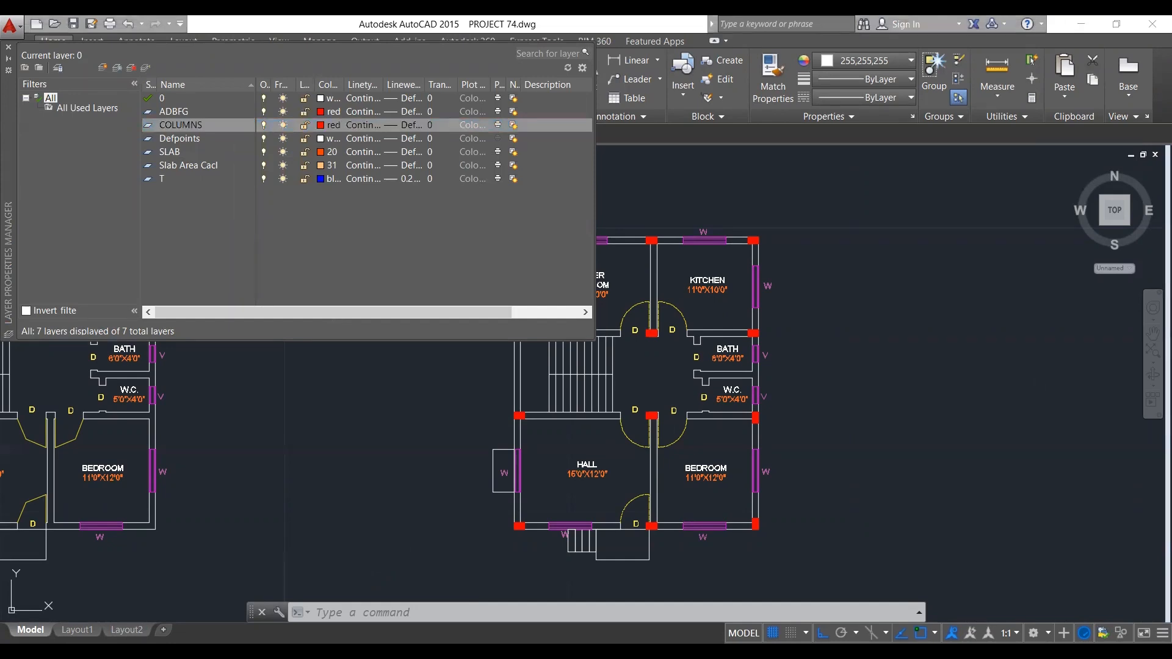
click(305, 99)
click(305, 112)
click(305, 138)
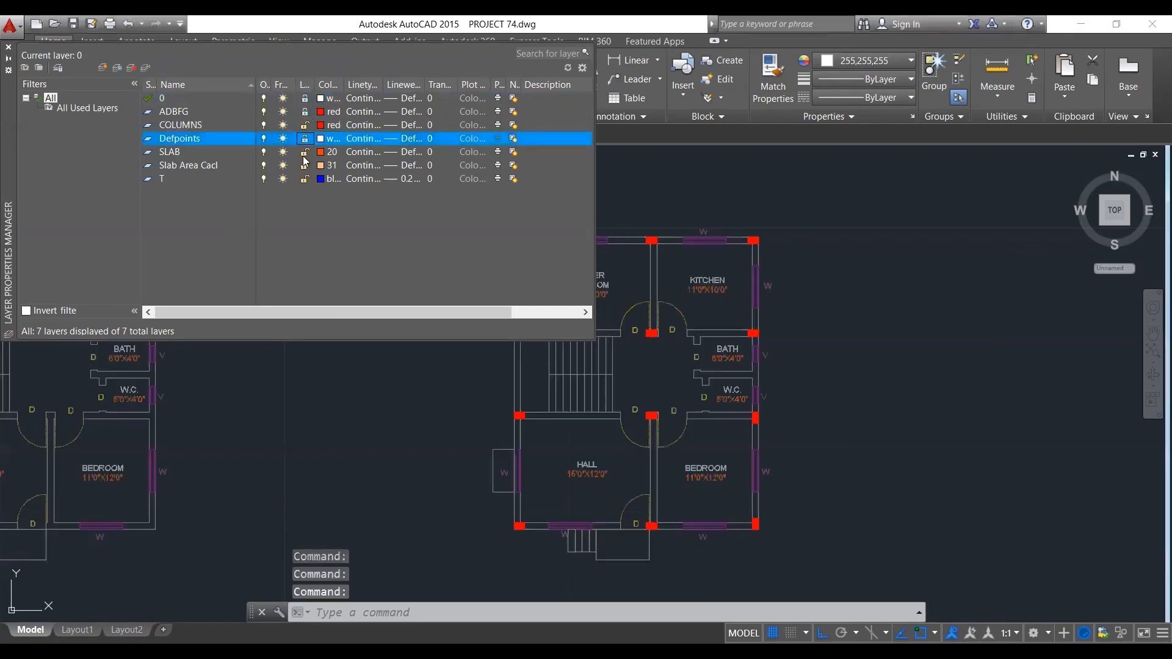
click(305, 152)
click(305, 165)
click(304, 179)
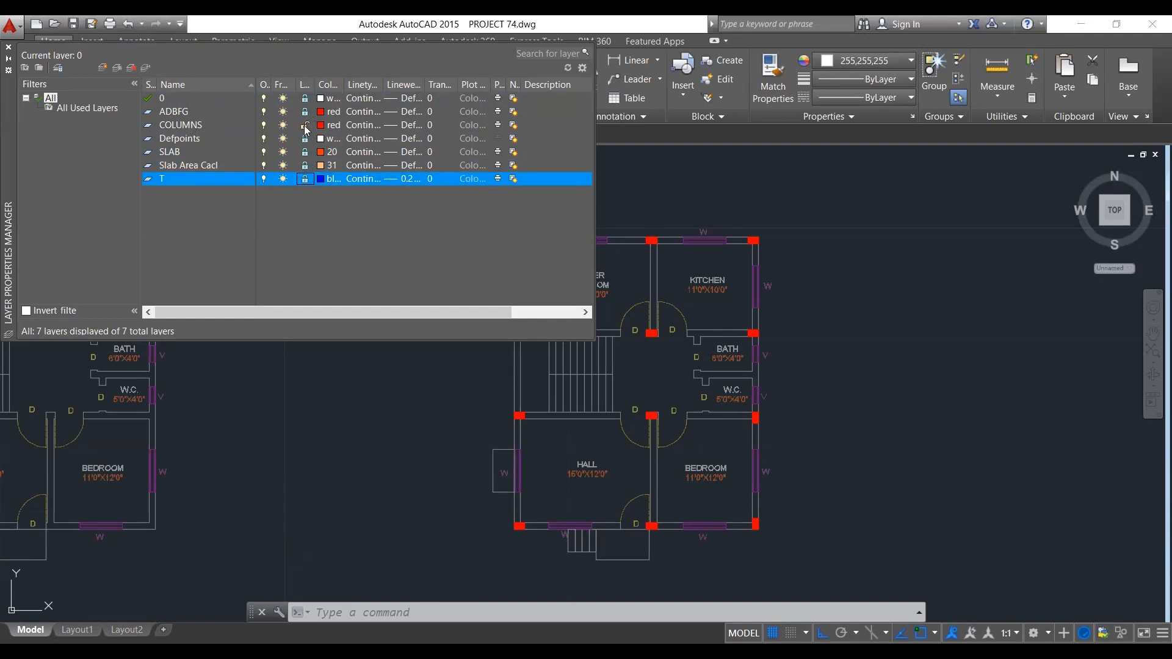
click(207, 127)
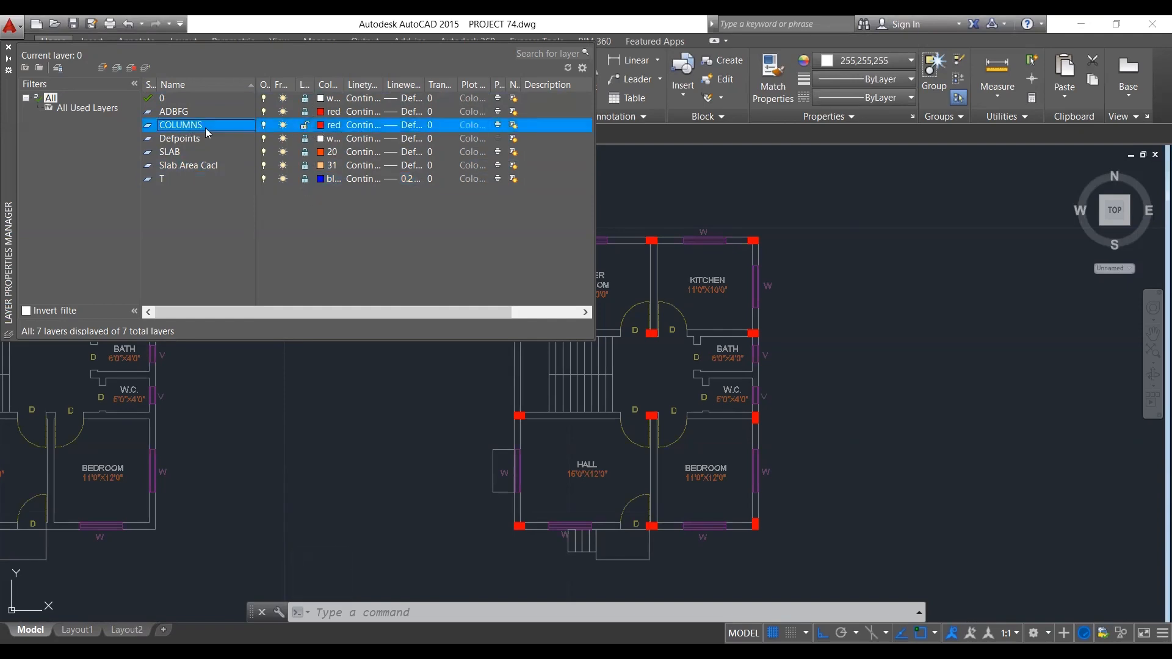
click(9, 47)
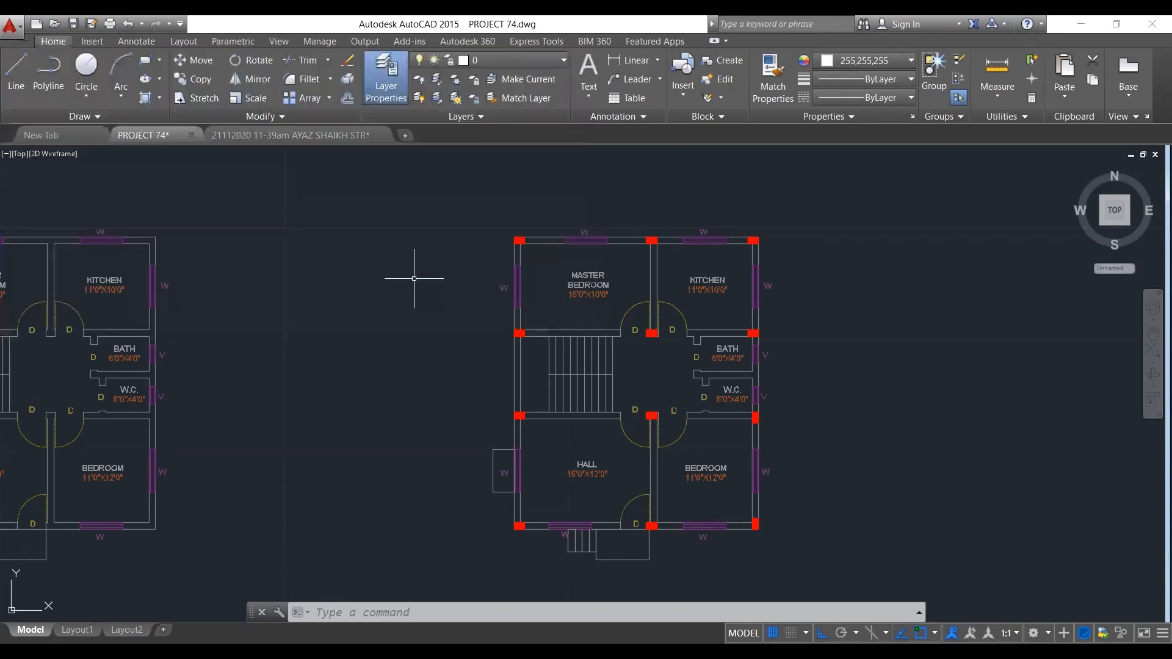
Select the floor plan with the red columns and copy its columns to the empty area east of the plan.
scroll(461, 312, down, 2)
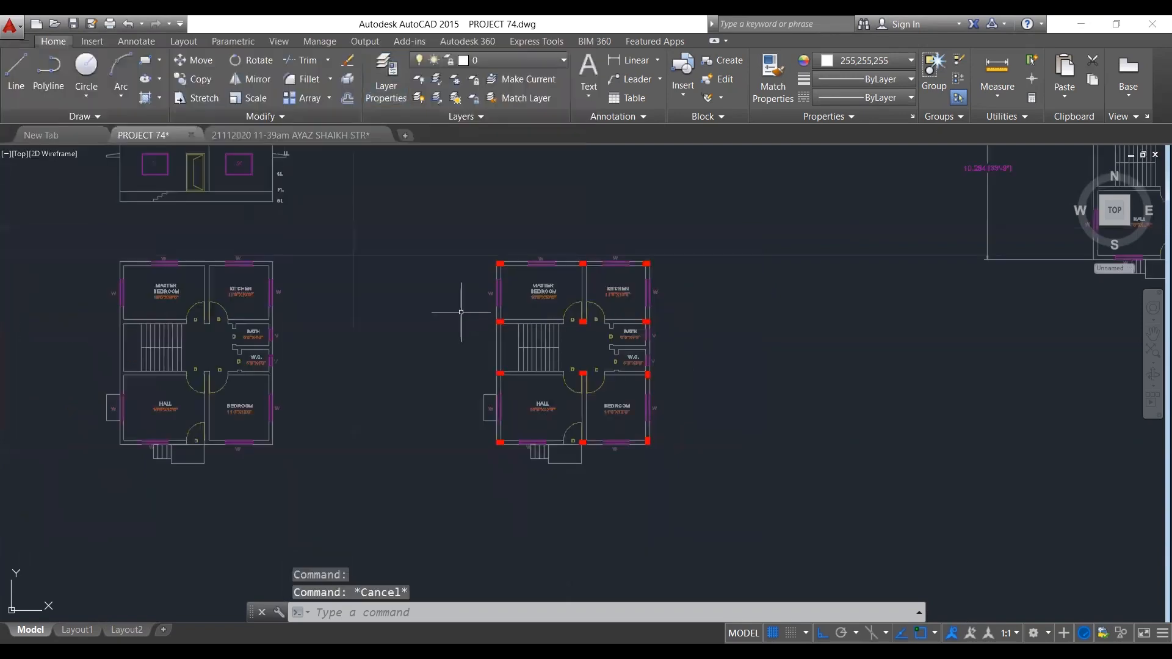
click(405, 205)
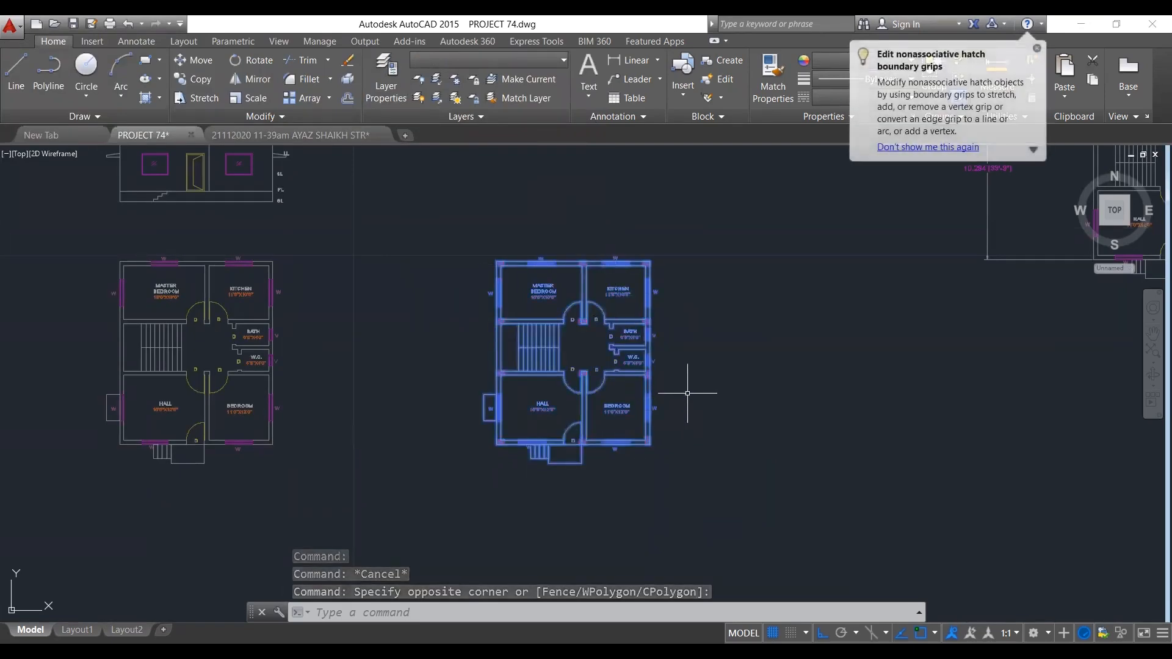
text(co)
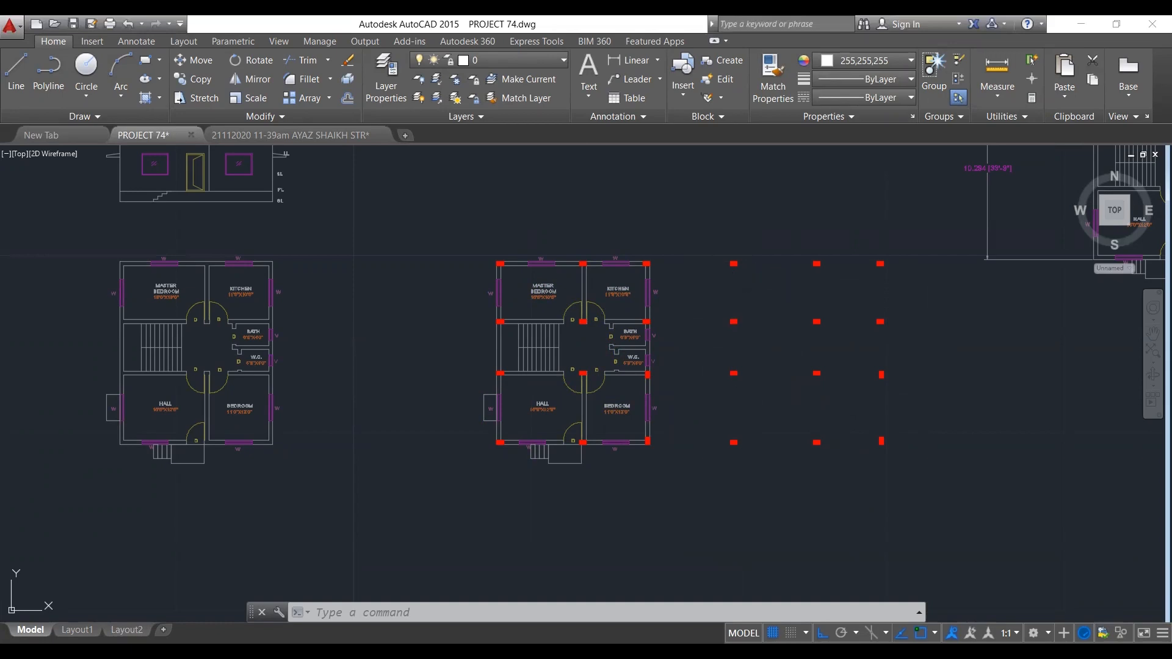
key(Escape)
key(Escape)
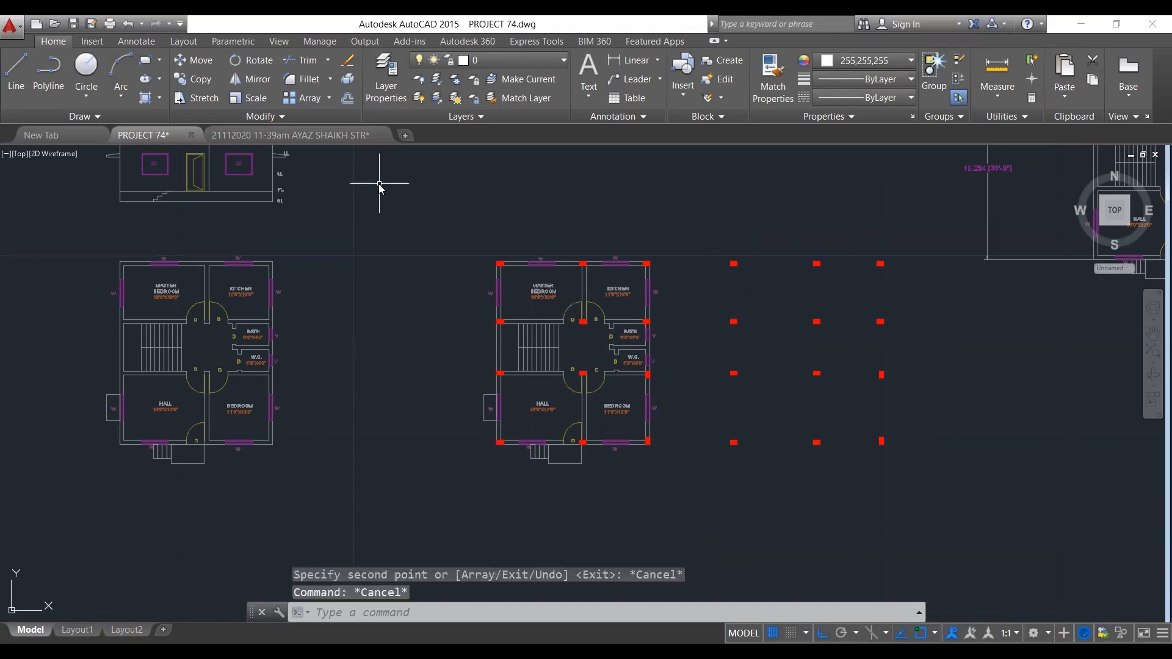
Unlock all the locked layers in the layer manager and close it.
text(LA)
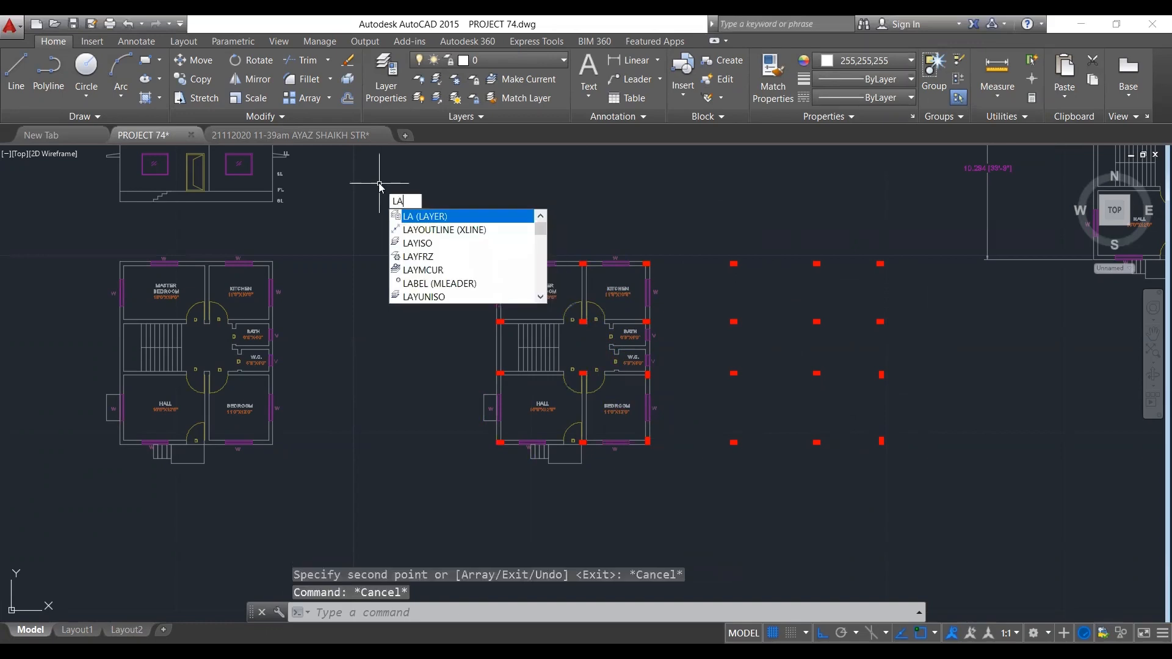
key(Return)
click(305, 124)
click(305, 124)
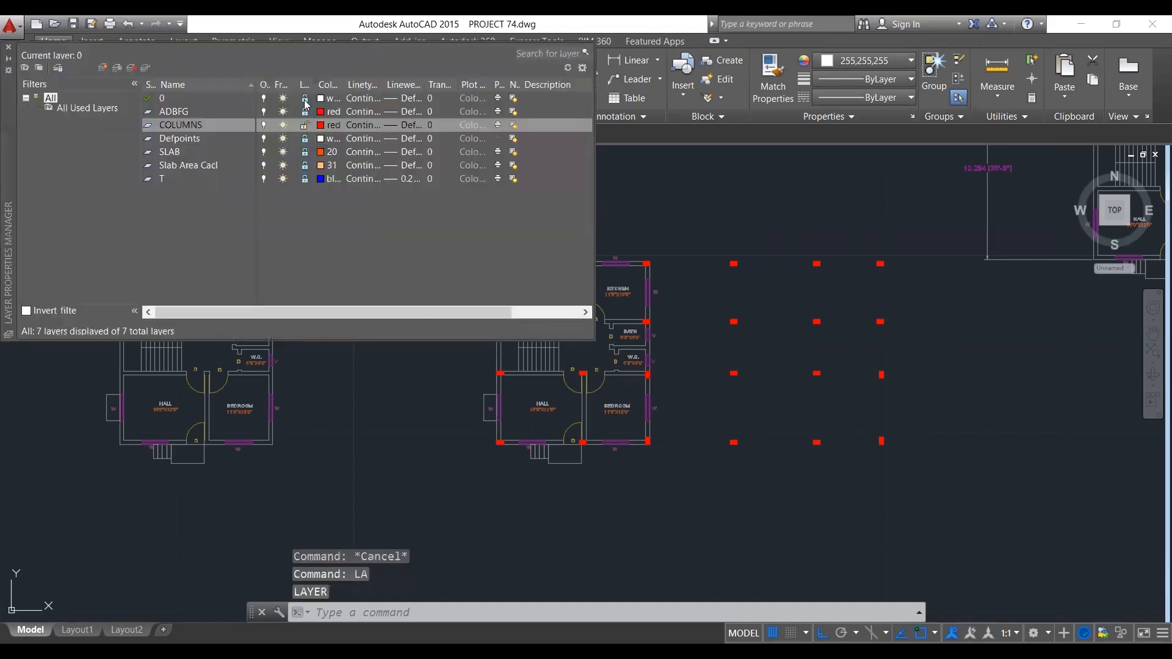
click(305, 151)
click(305, 165)
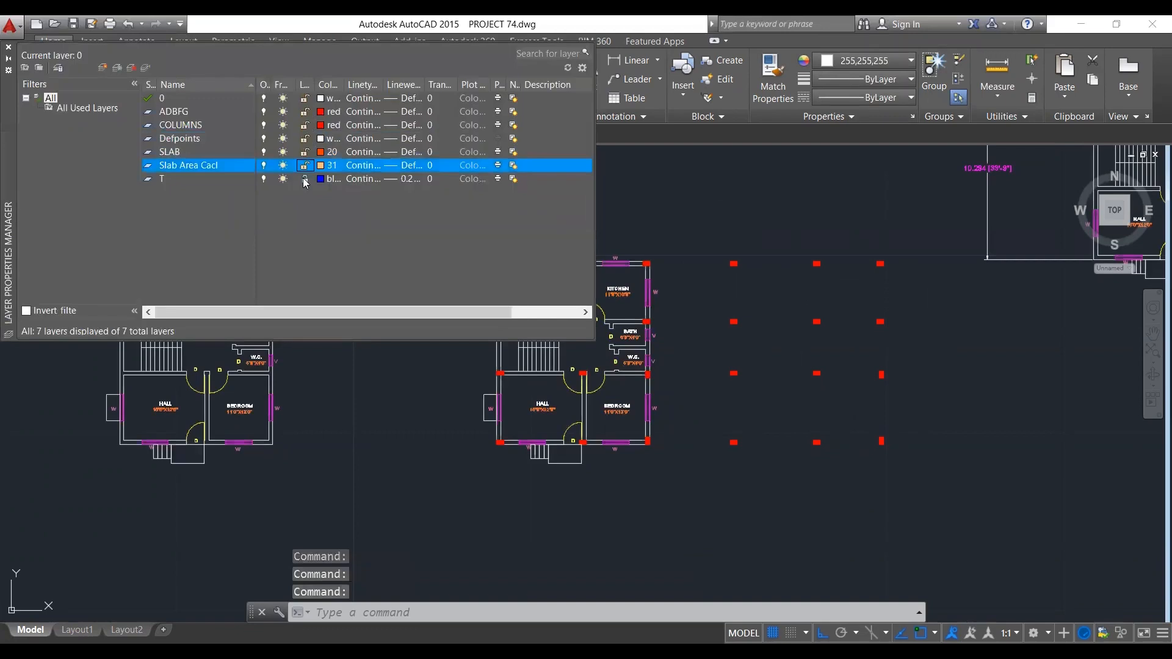
click(305, 178)
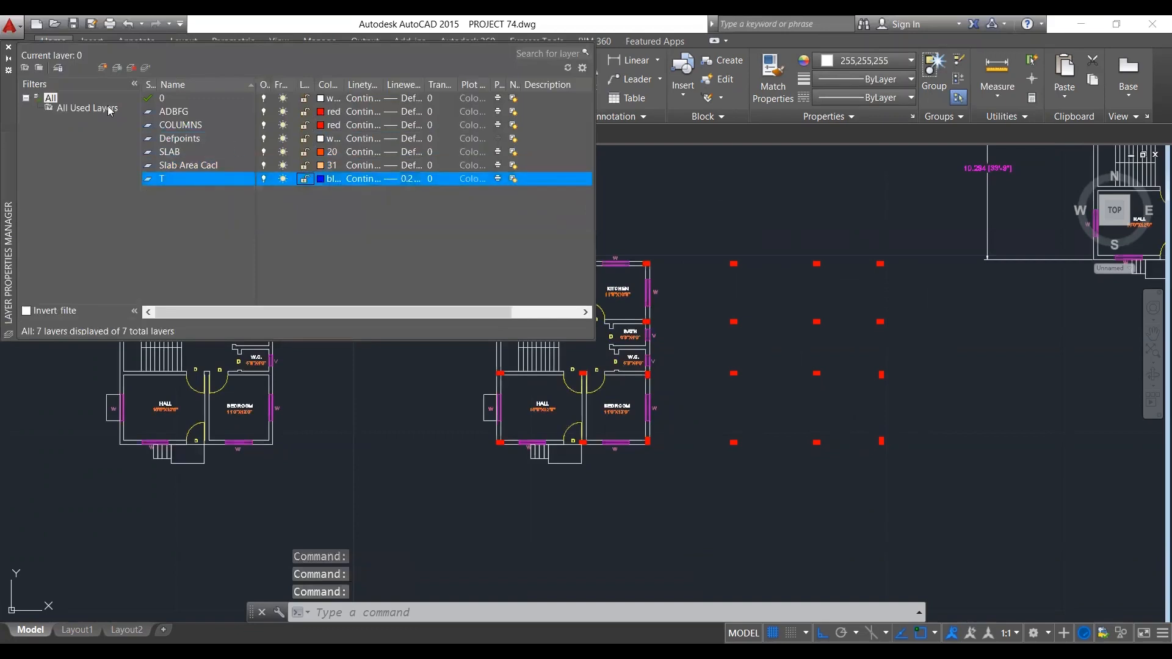
click(9, 48)
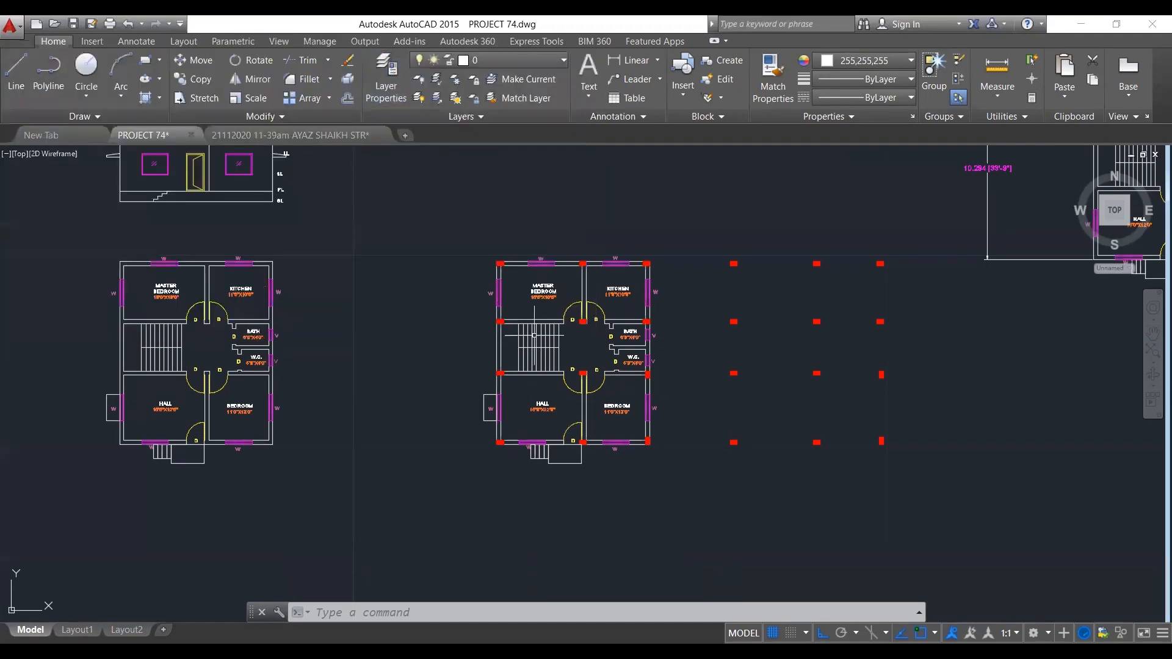
key(Escape)
Draw lines along the outer faces of the copied columns, across the north row and down the east side to the third-row column.
scroll(681, 410, up, 2)
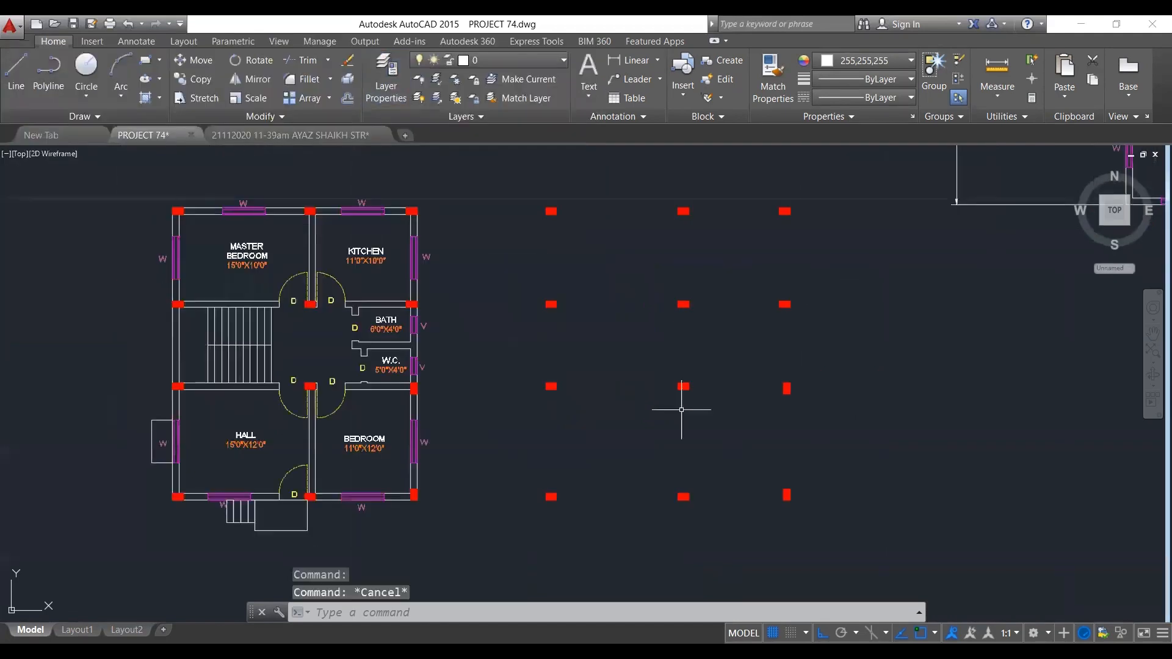
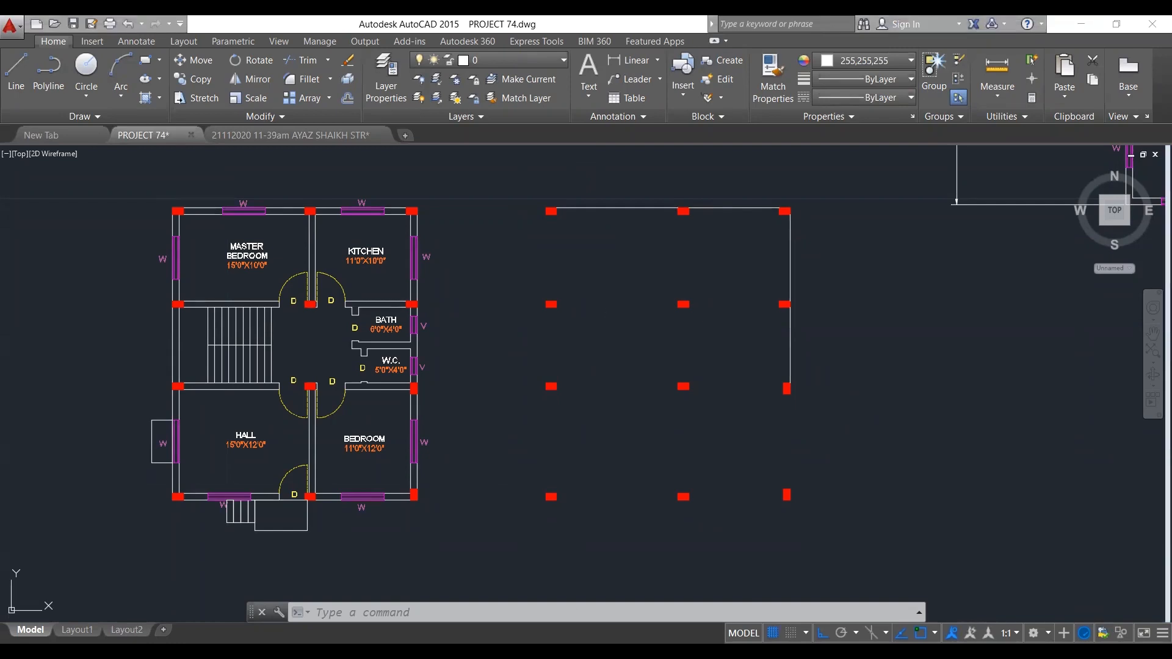
key(Escape)
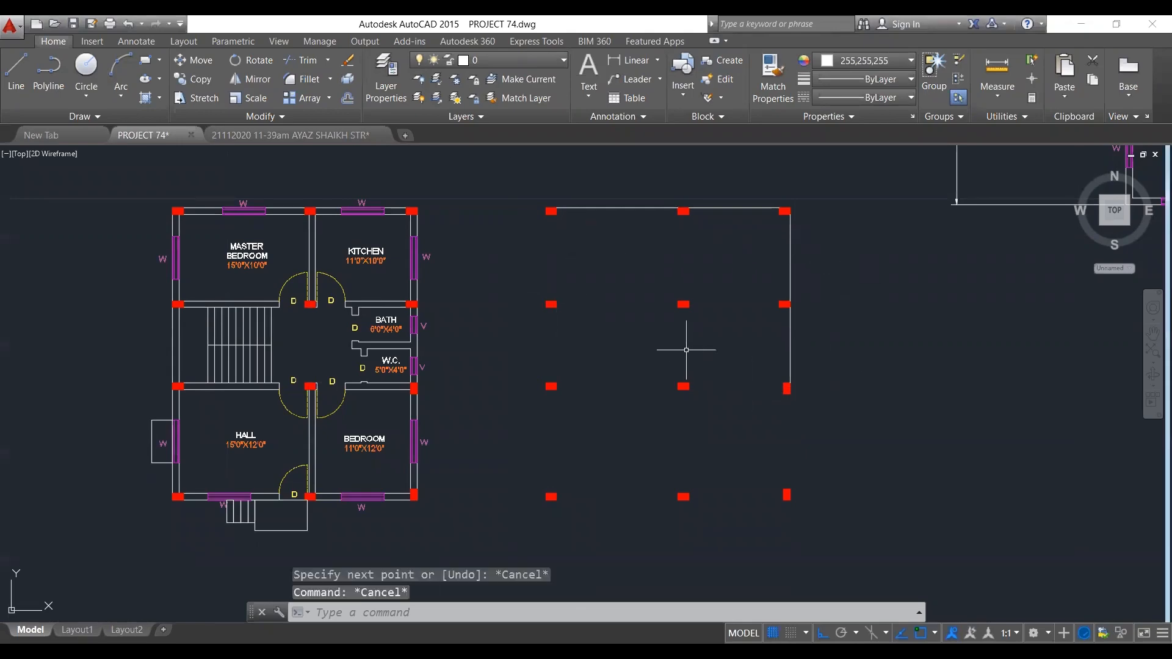
scroll(669, 333, down, 10)
scroll(638, 438, down, 3)
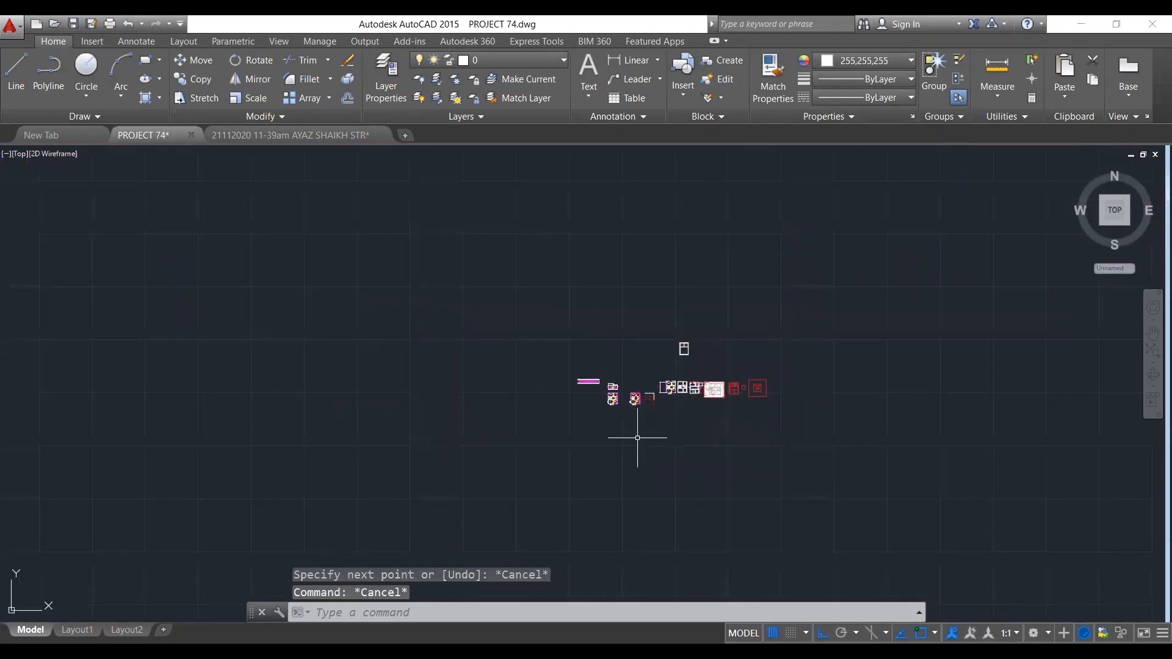
Examine the existing ground floor and first floor structural layouts for how the beams connect the columns.
scroll(697, 397, down, 4)
scroll(912, 338, up, 10)
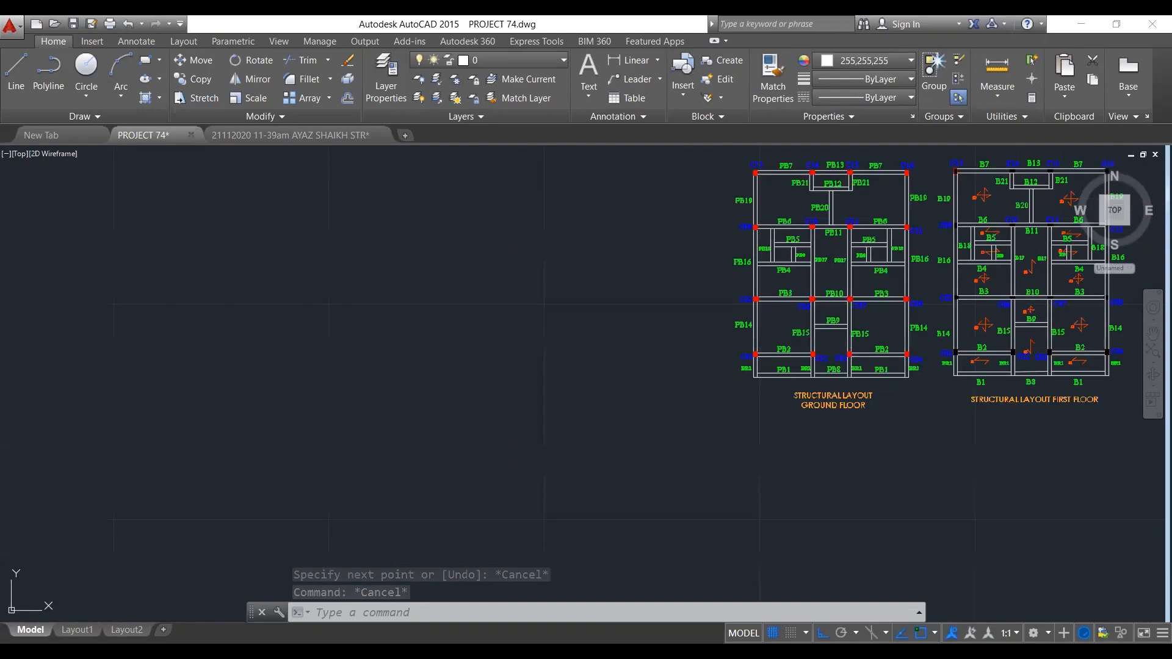
scroll(850, 279, up, 2)
middle_drag(850, 280, 629, 367)
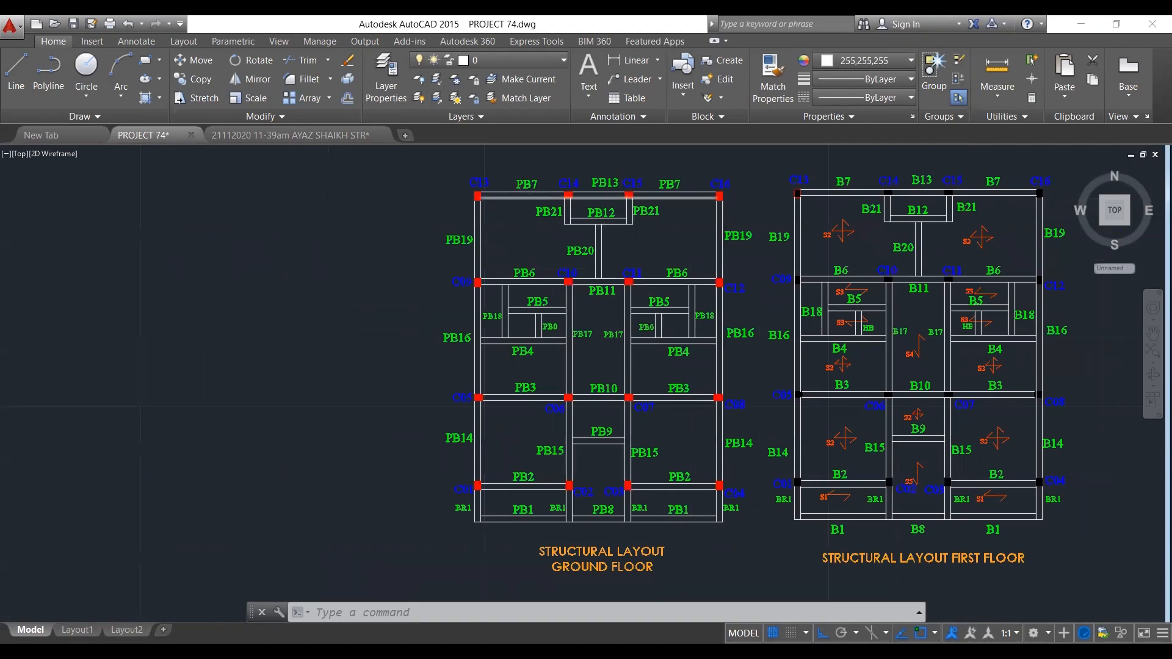
scroll(787, 248, down, 10)
scroll(796, 241, up, 5)
scroll(788, 305, up, 10)
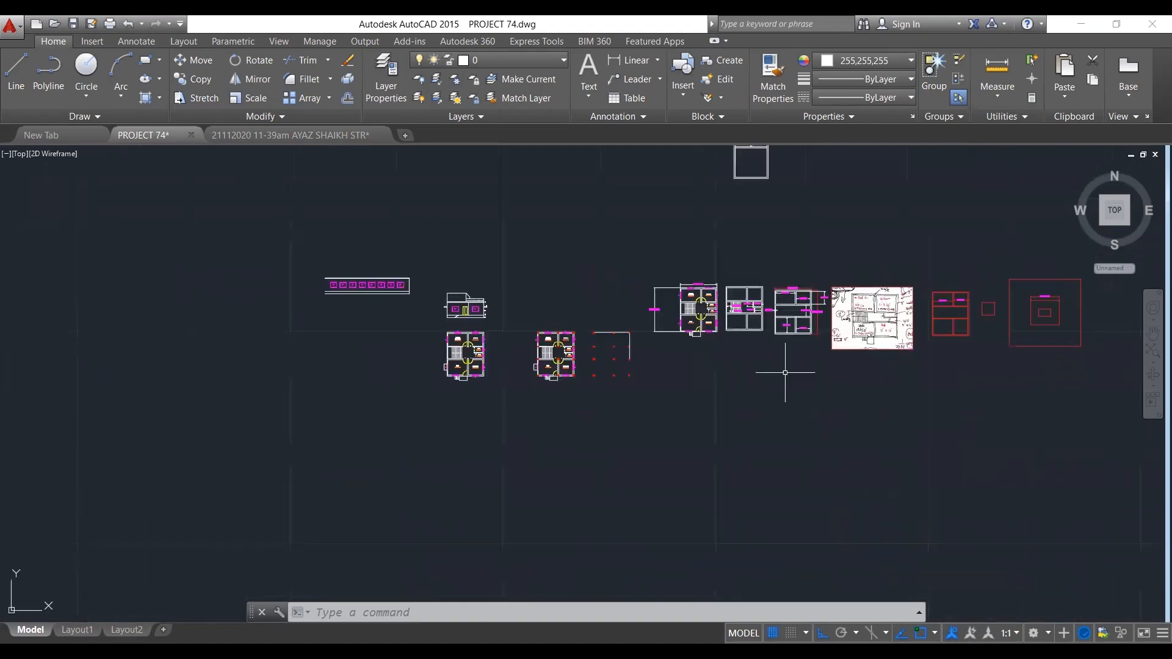
scroll(645, 370, down, 2)
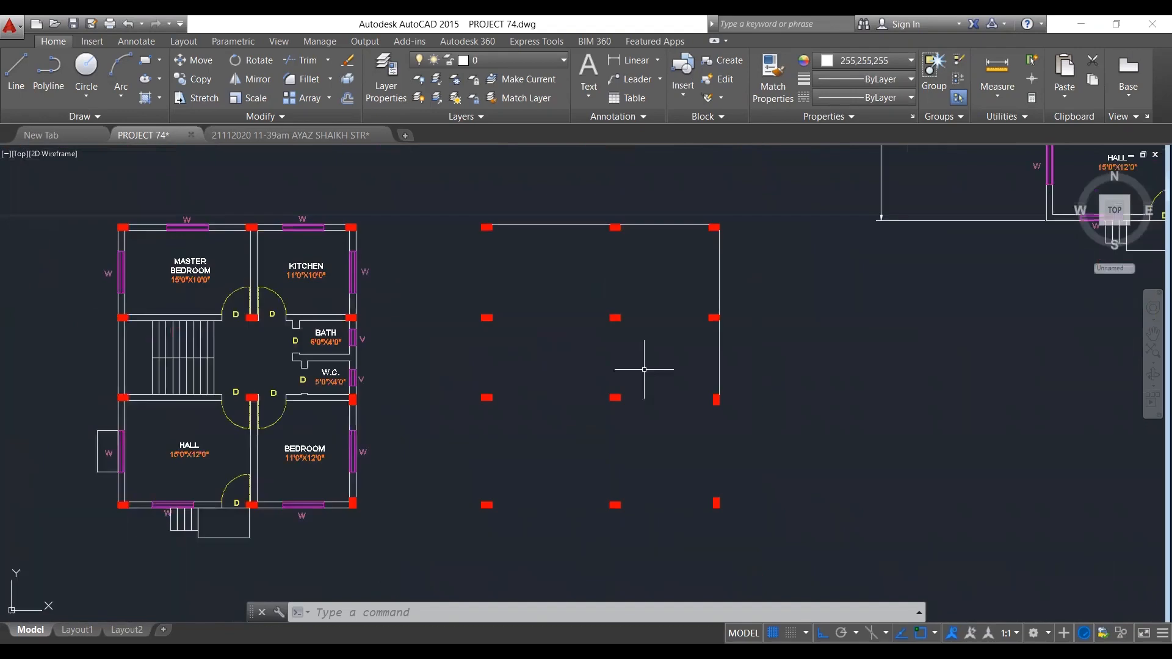
Draw the remaining outer lines down the east side, along the south row and up the west side to close the column outline.
middle_drag(535, 391, 673, 382)
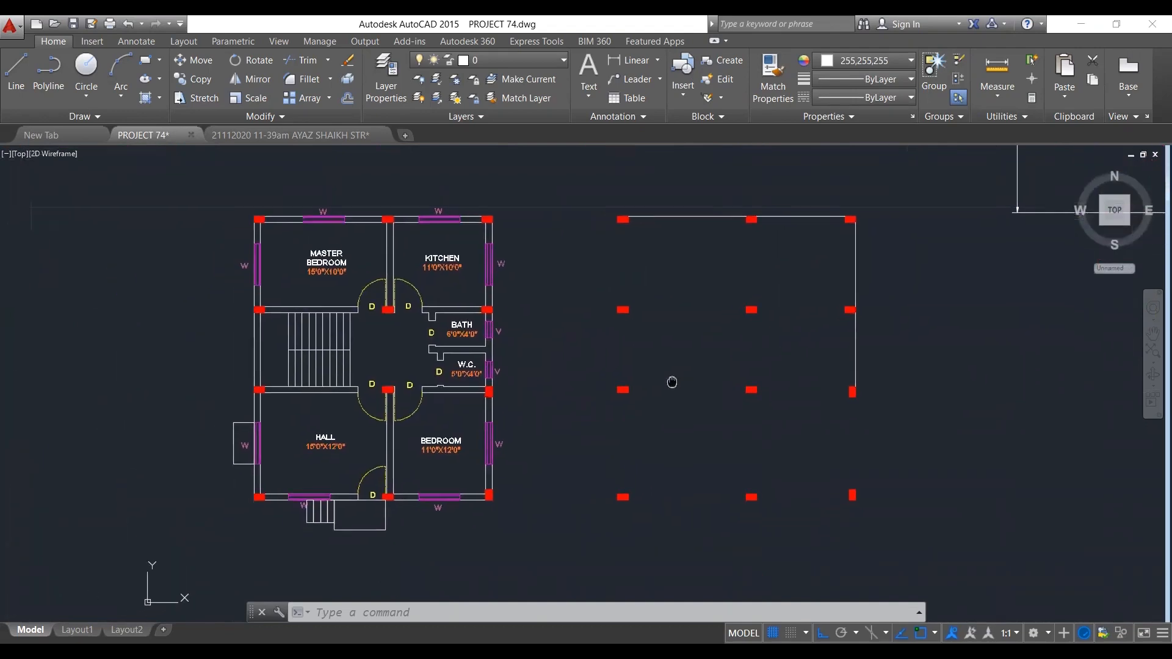
key(Escape)
key(Escape)
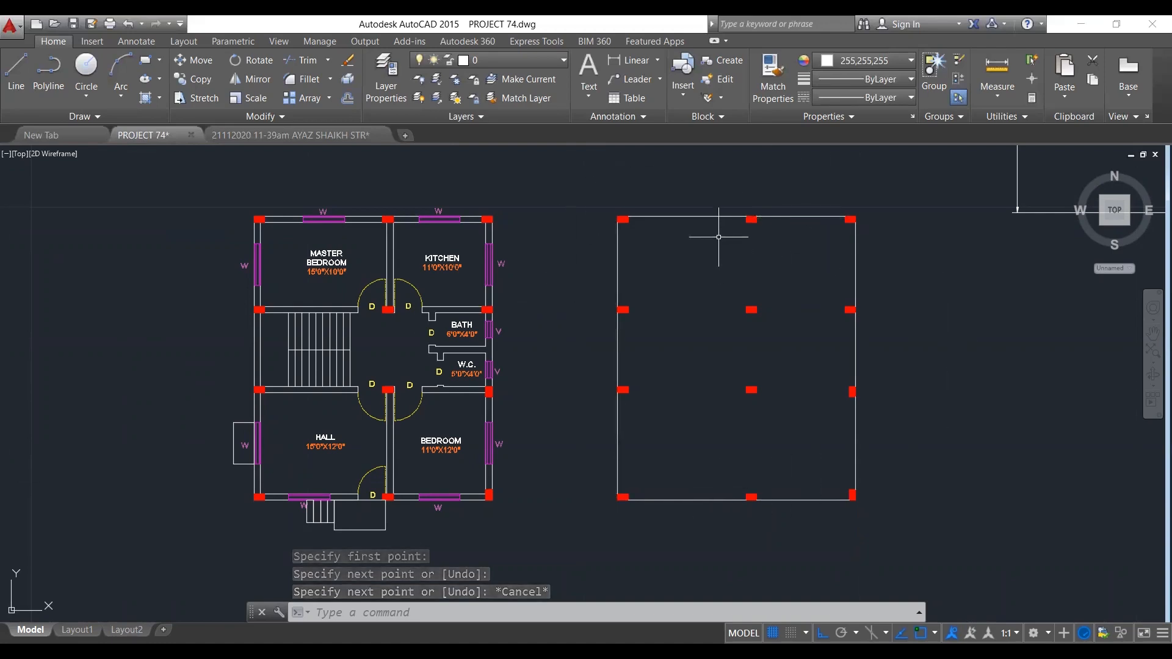
Draw an upright rectangular beam section east of the column outline and dimension its width with the text 230mm.
scroll(719, 214, up, 2)
scroll(676, 254, down, 2)
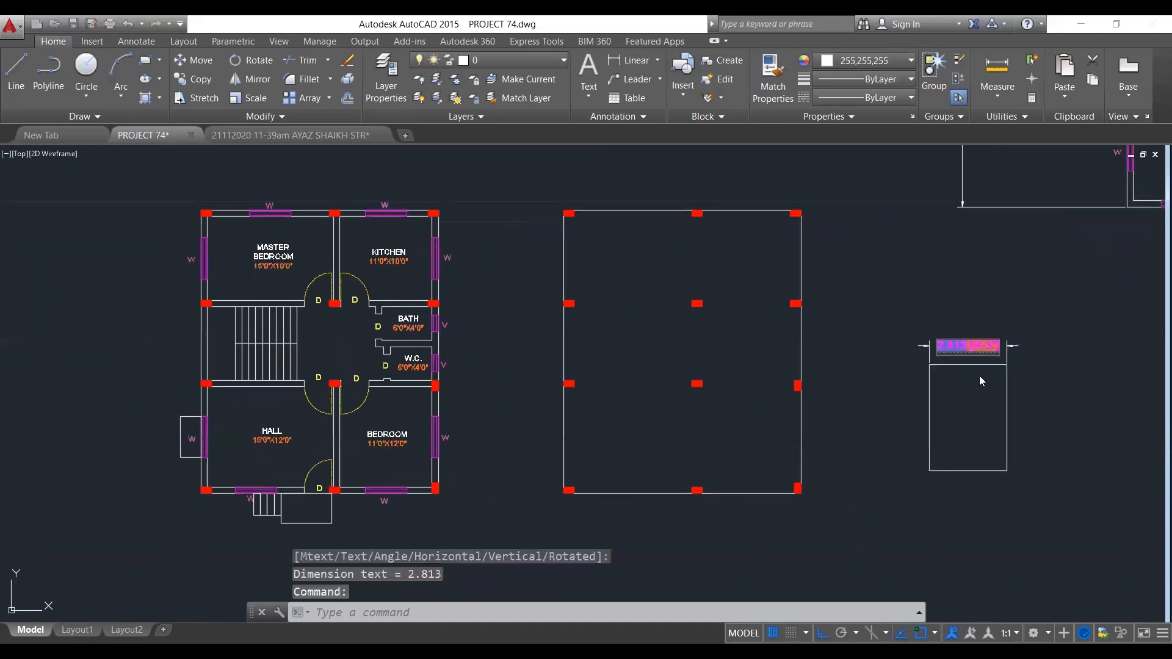
text(230)
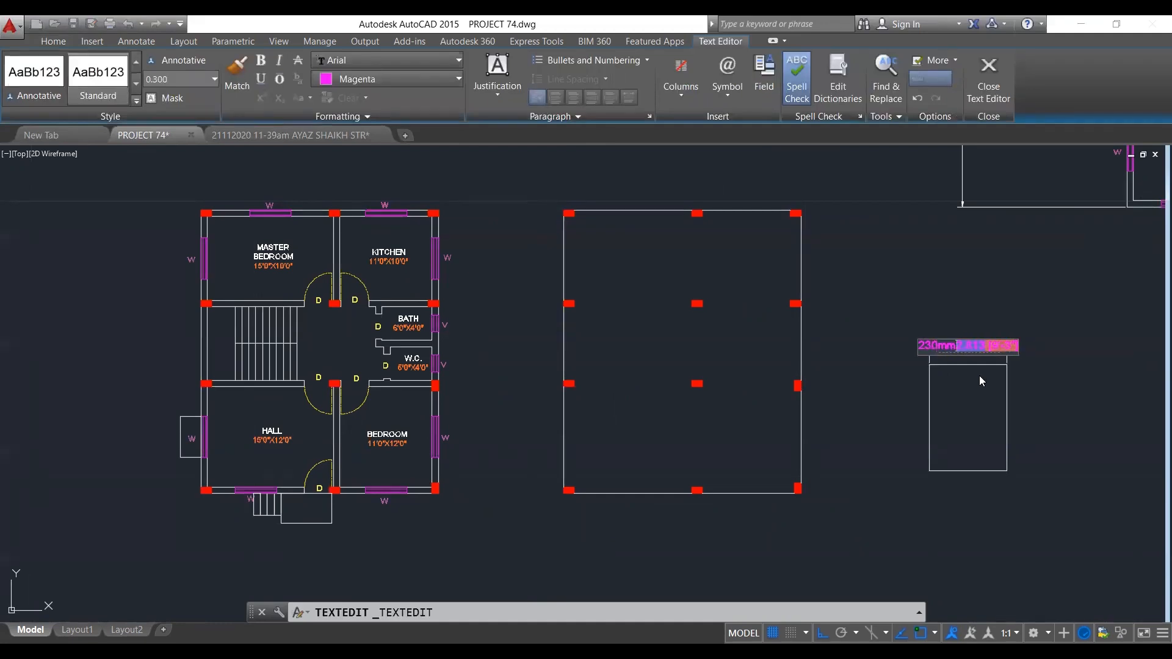
text(mm)
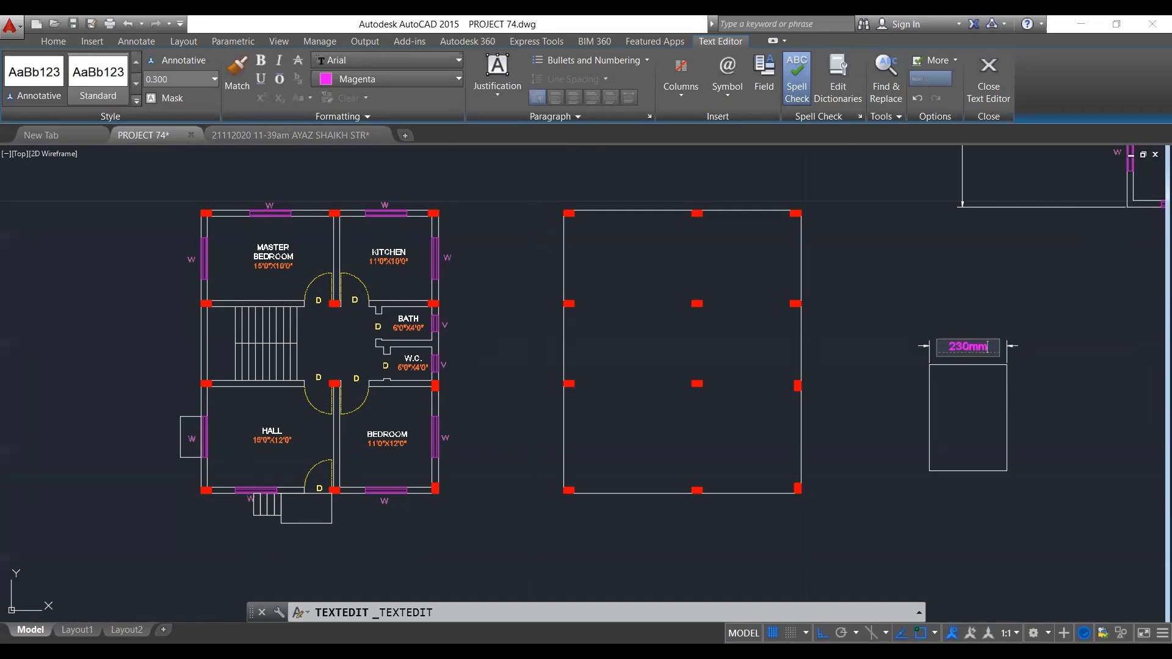
click(980, 379)
key(Escape)
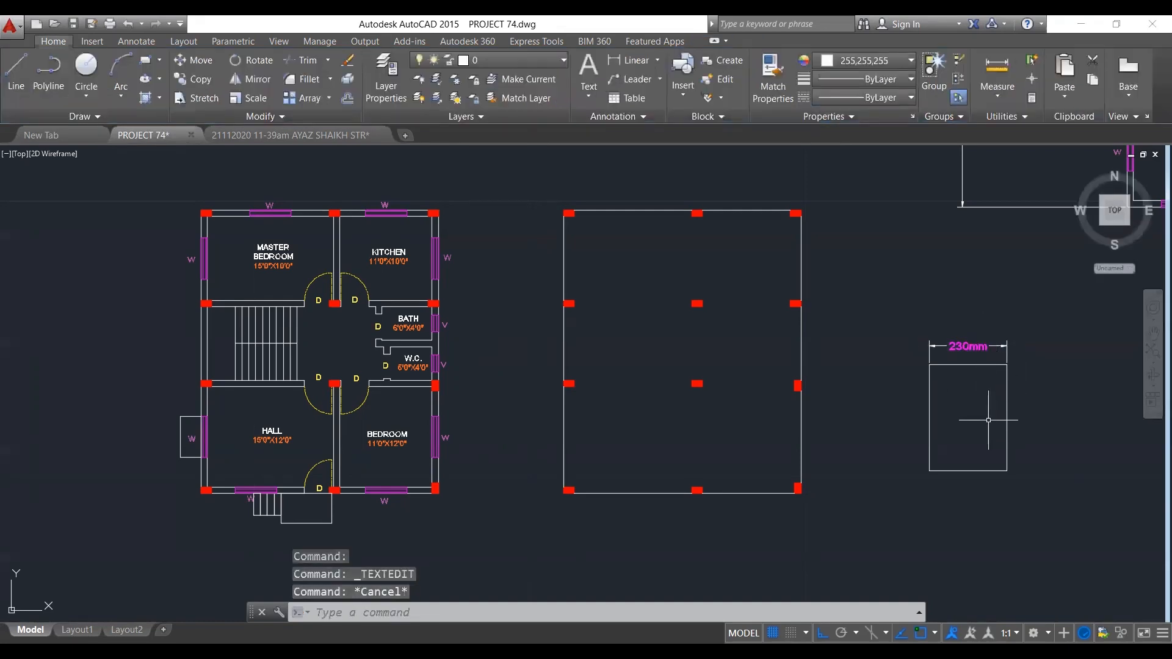
Dimension the beam section's height with the text 380 mm and place three equal bar circles along its lower edge.
text(dli)
double_click(1005, 416)
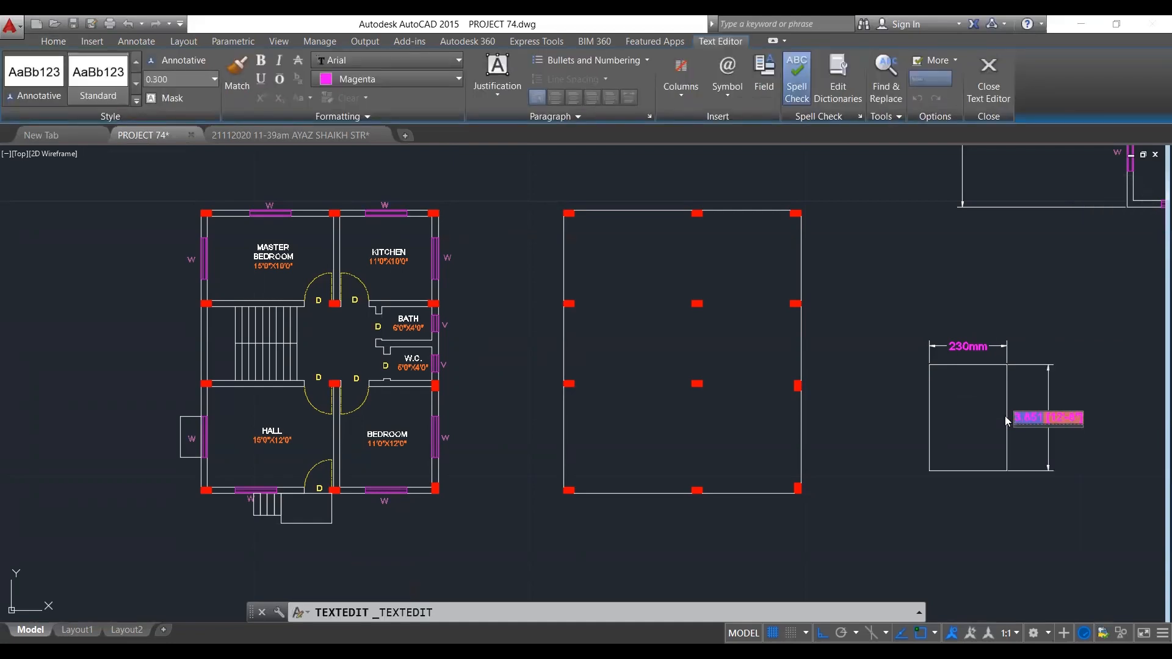
text(380 mm)
key(Escape)
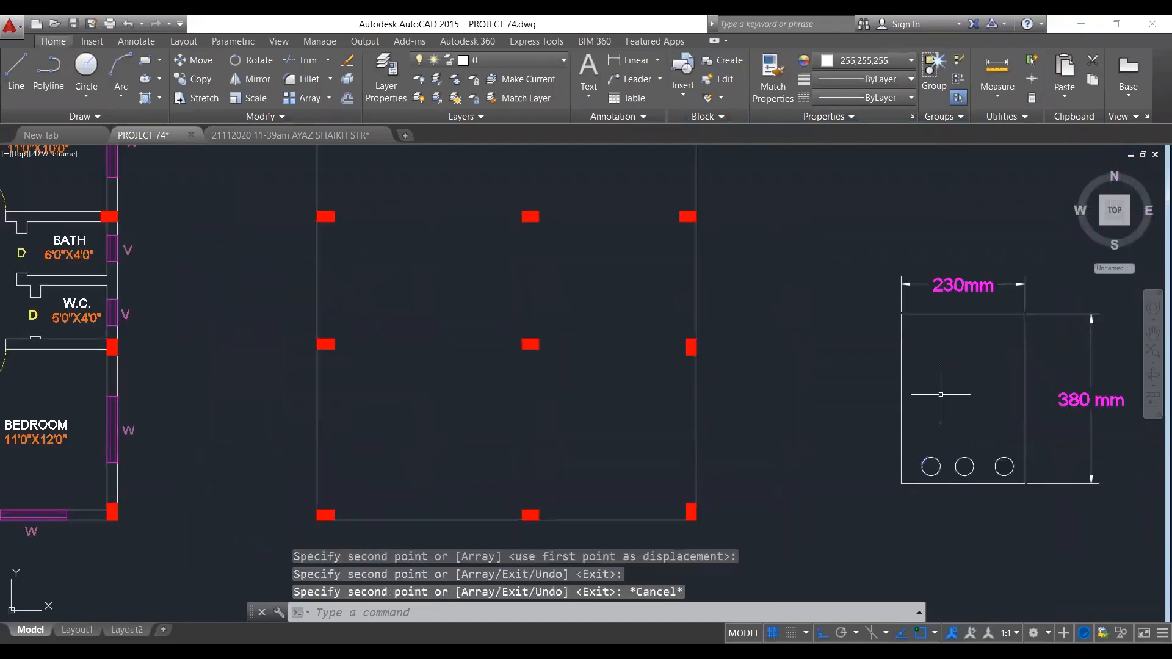
scroll(941, 394, down, 2)
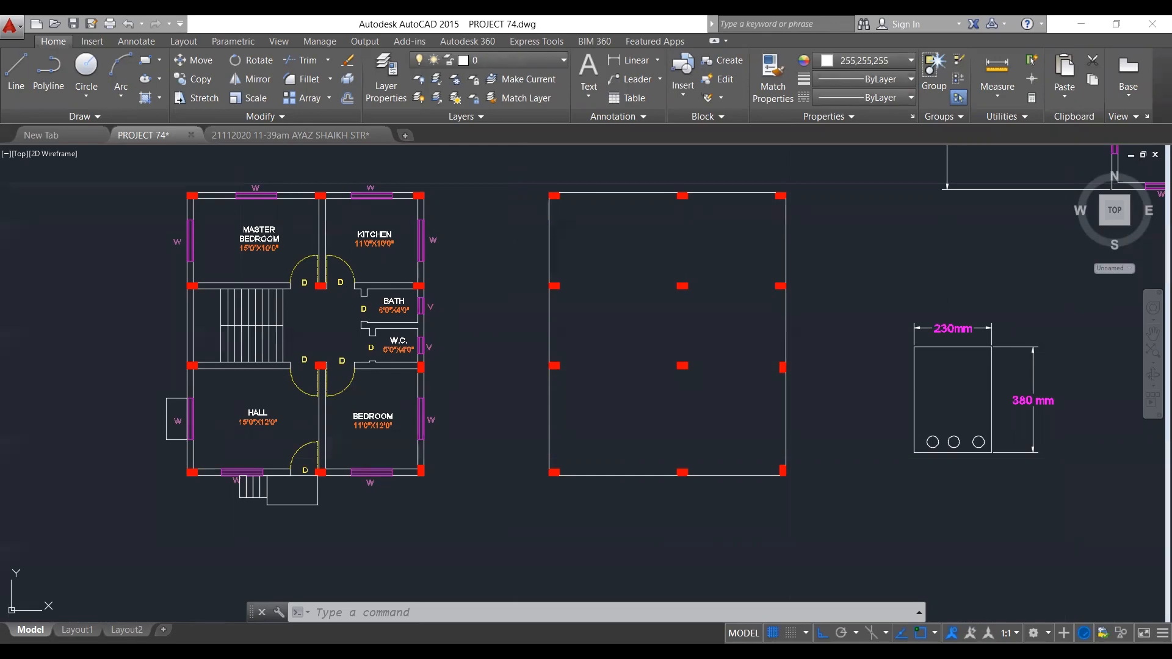
Switch to the browser, search Google Images for "RCC beam section" and open the ResearchGate image of RCC beam geometrical details.
key(alt+Tab)
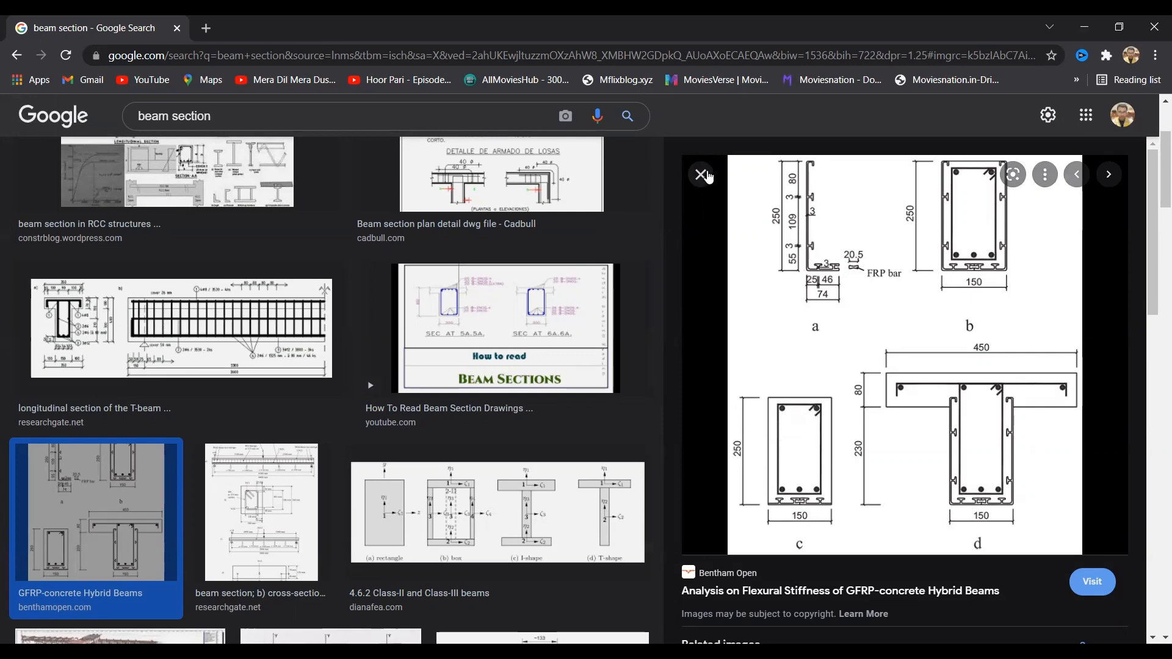
click(702, 175)
scroll(611, 312, down, 2)
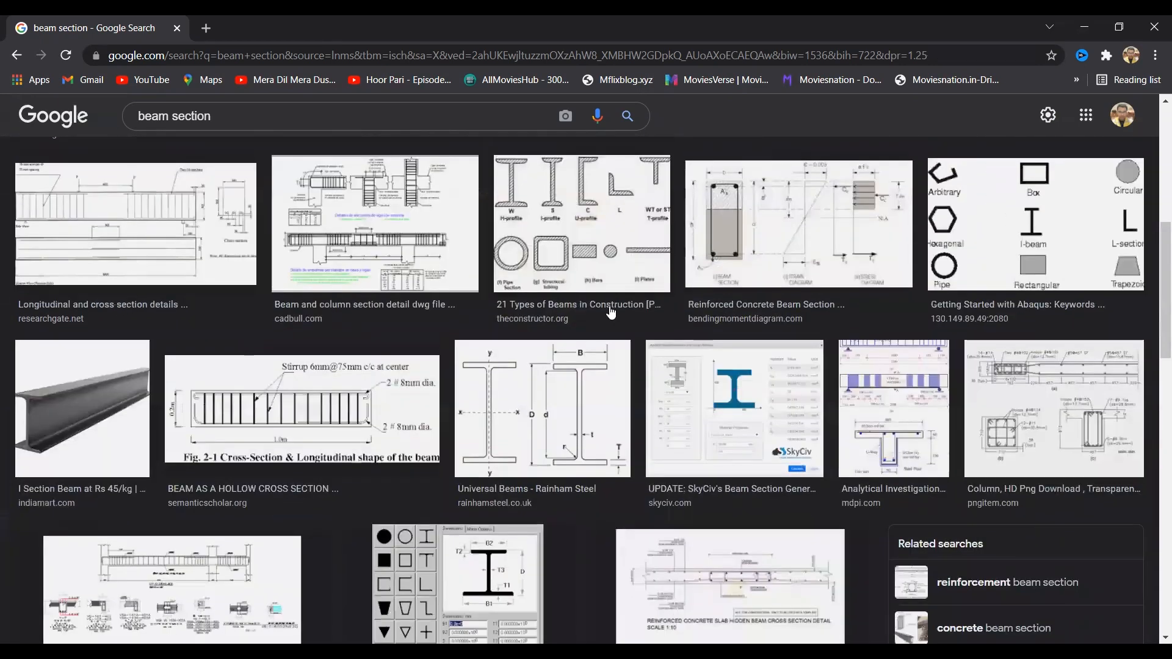
scroll(282, 122, up, 5)
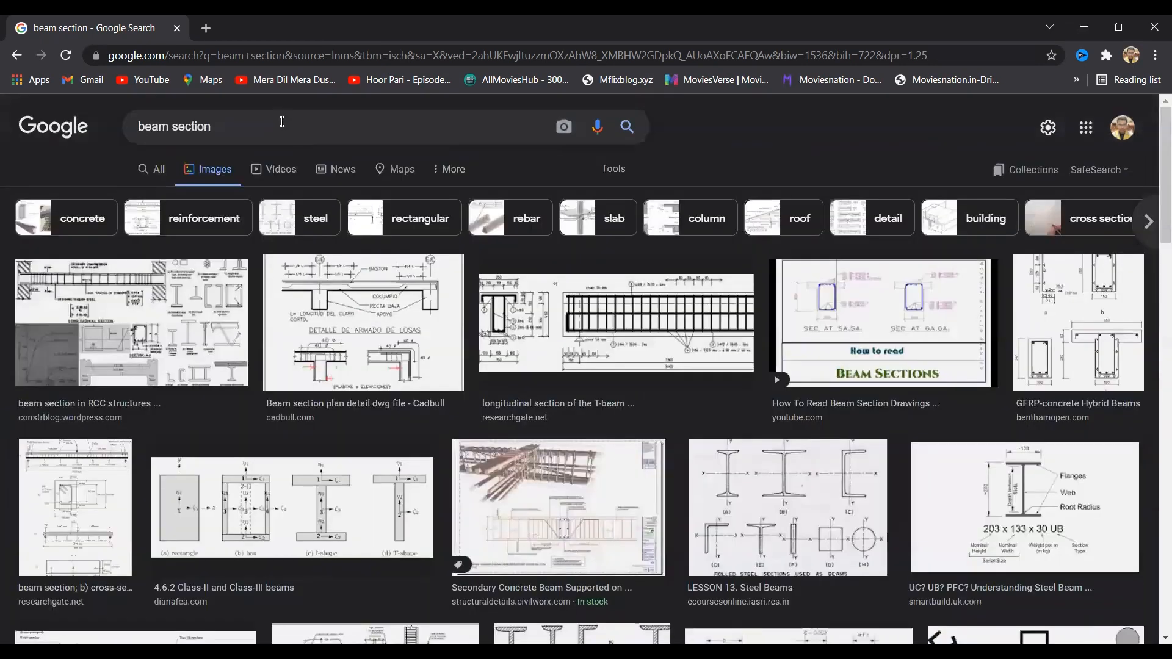
click(141, 124)
text(RCC)
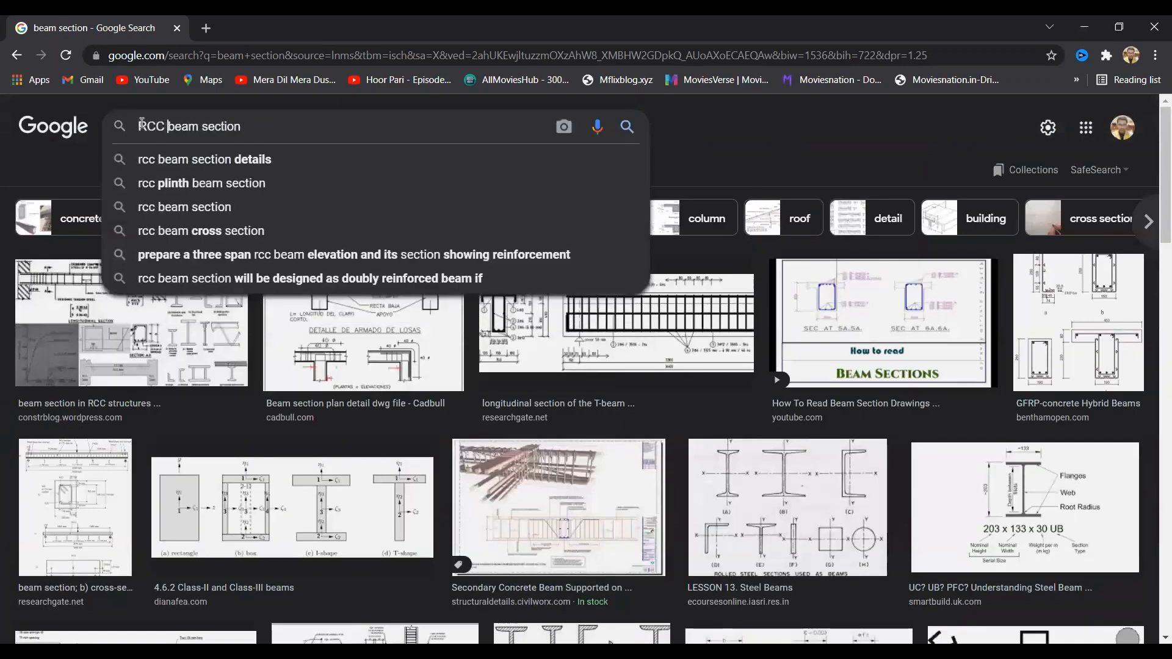
key(Return)
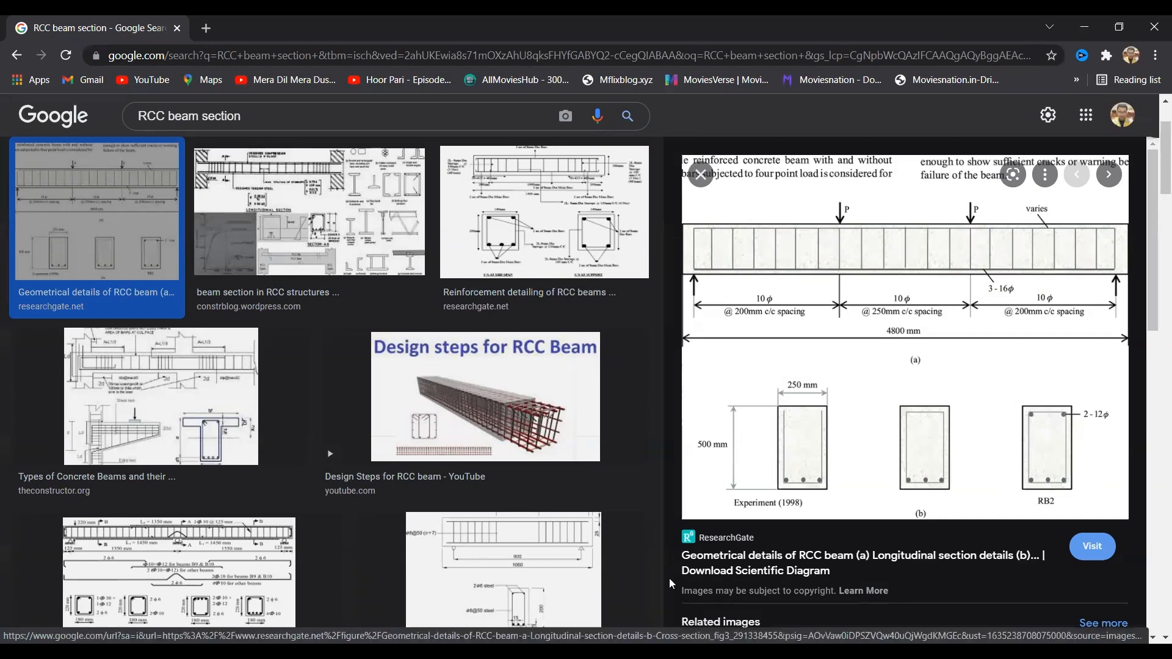
Sketch red freehand lines projecting the RB2 cross-section's corners into a three-dimensional beam and mark its upper face.
drag(1023, 408, 880, 297)
drag(1069, 405, 912, 256)
drag(1024, 489, 848, 305)
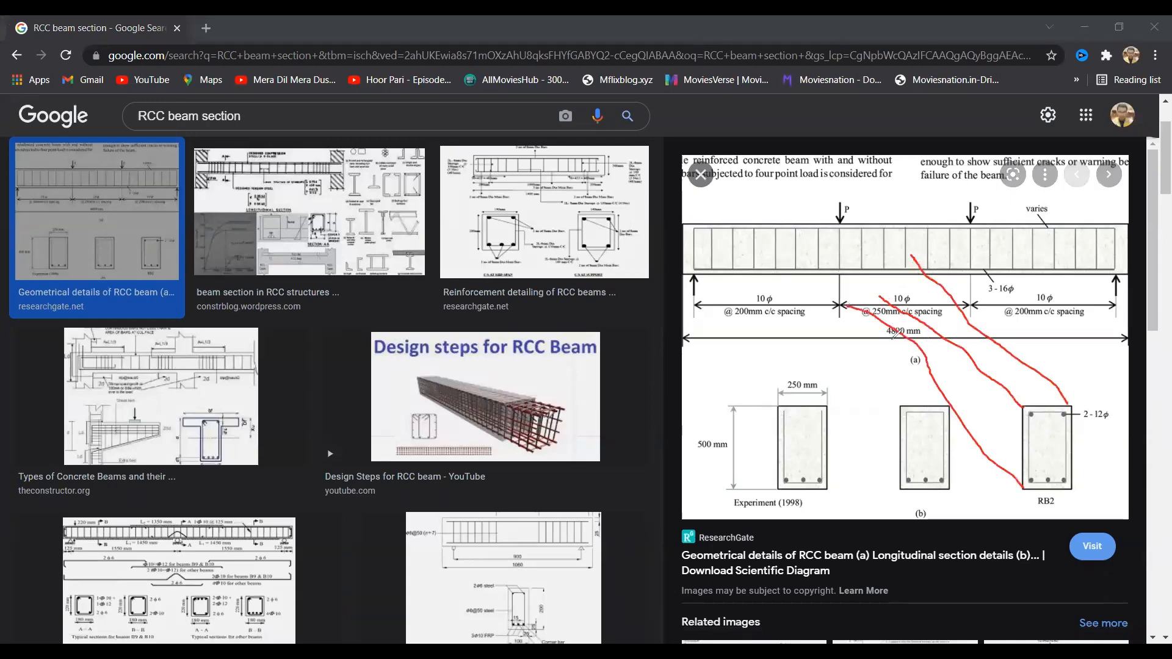
drag(904, 251, 885, 336)
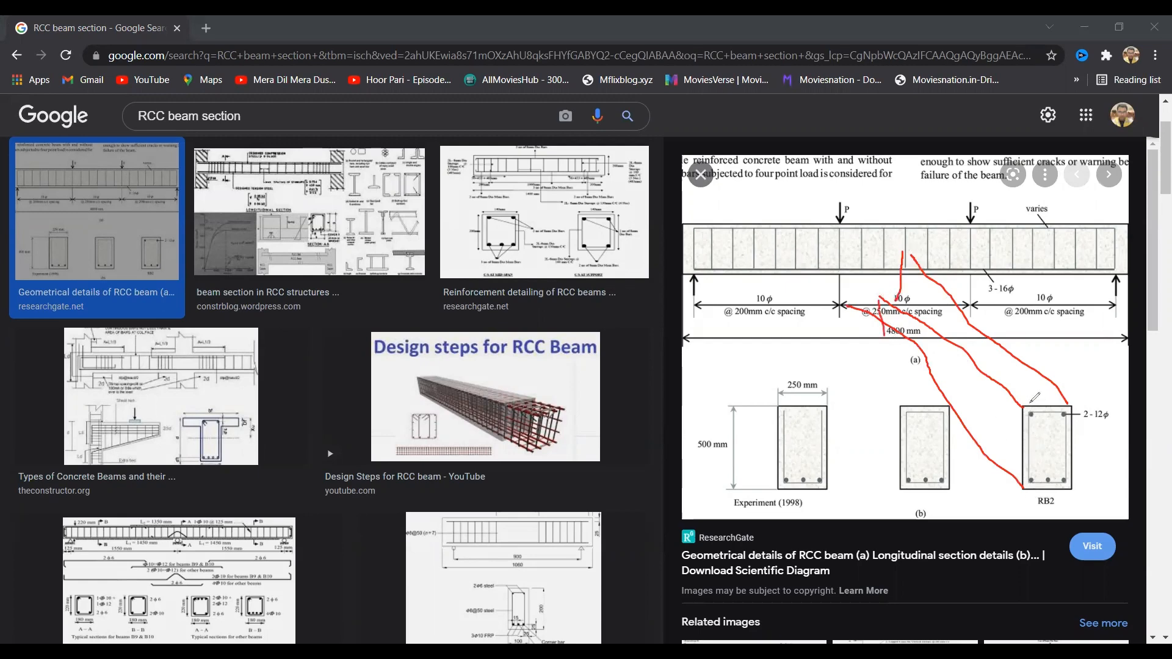
mouse_move(1068, 405)
mouse_down()
mouse_move(1030, 403)
mouse_move(1056, 403)
mouse_move(1033, 384)
mouse_move(1038, 399)
mouse_move(1046, 390)
mouse_up()
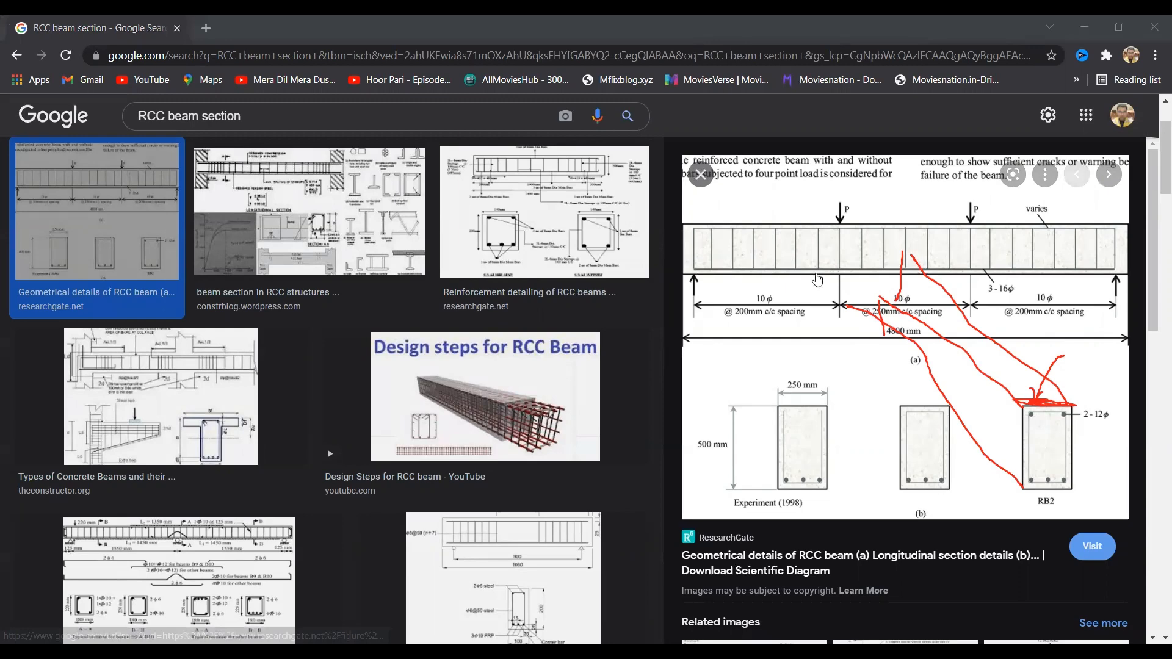
key(Escape)
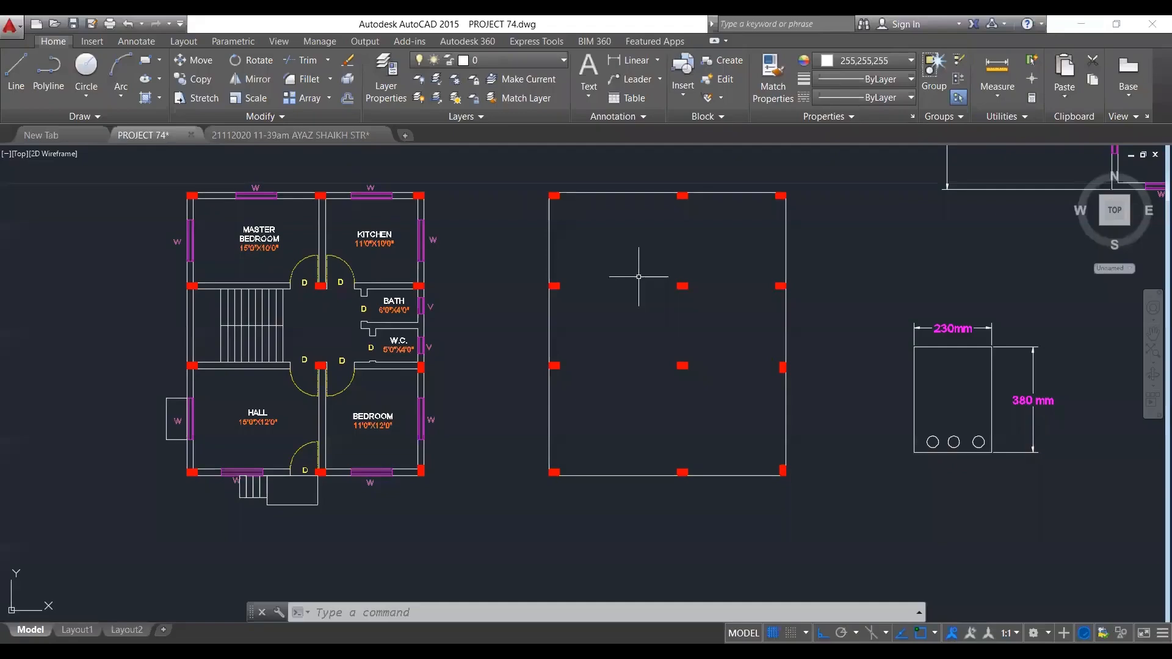
Back in AutoCAD, offset the four outer lines of the column outline inward to form double-line perimeter beams.
click(641, 272)
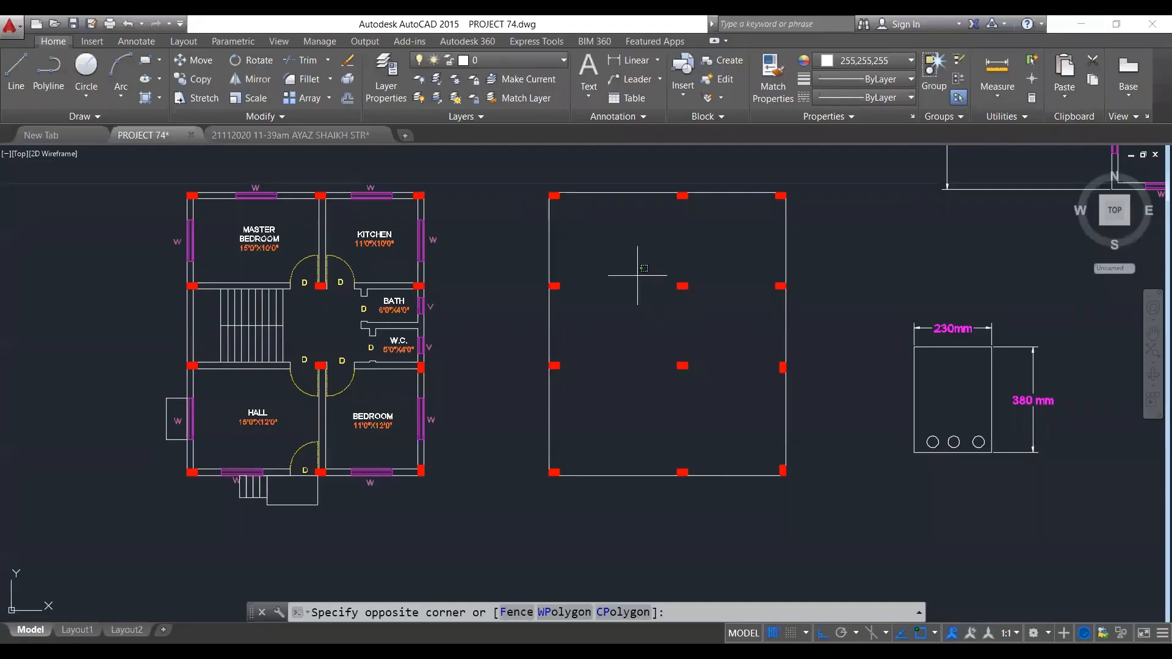
key(Escape)
middle_drag(632, 278, 629, 298)
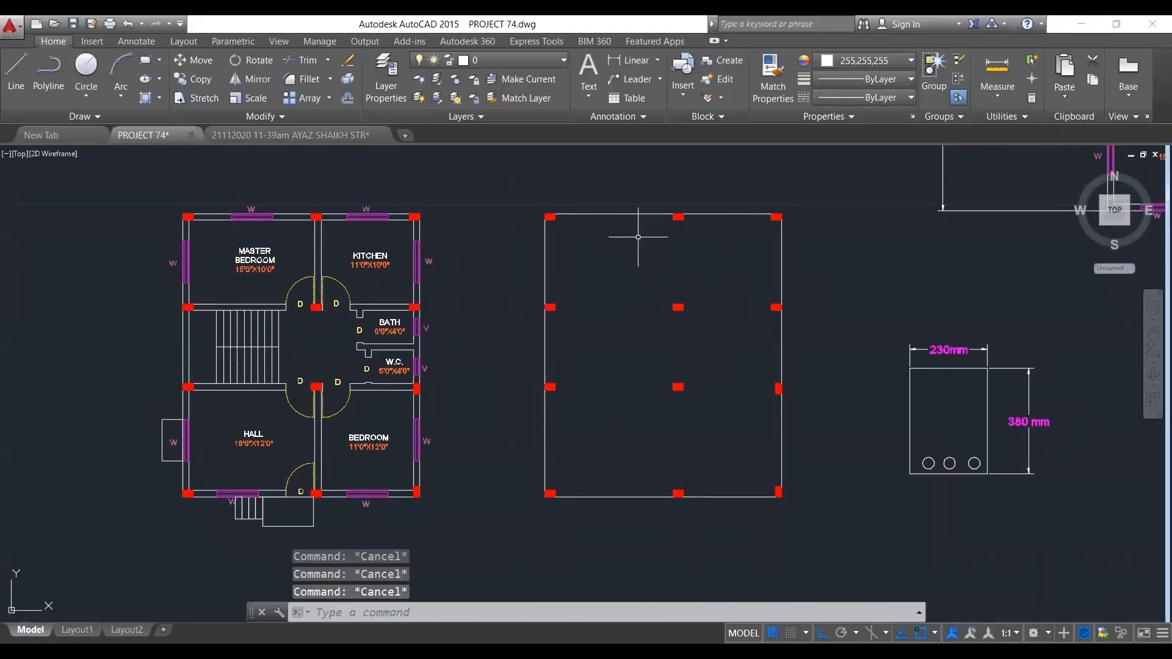
text(O)
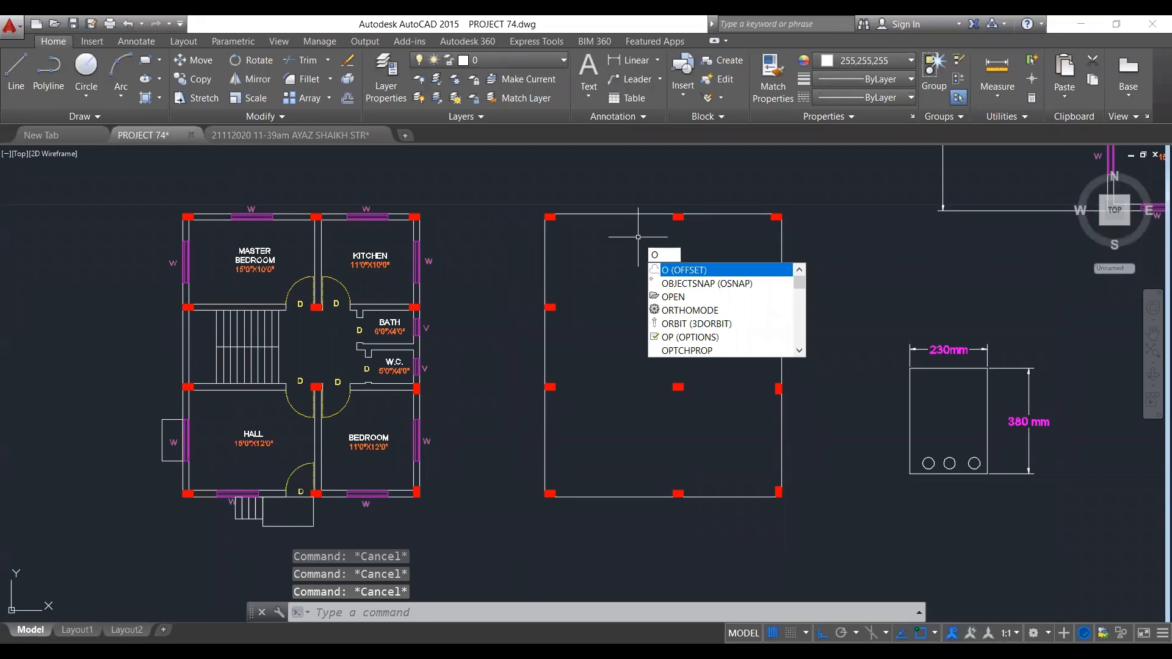
key(Return)
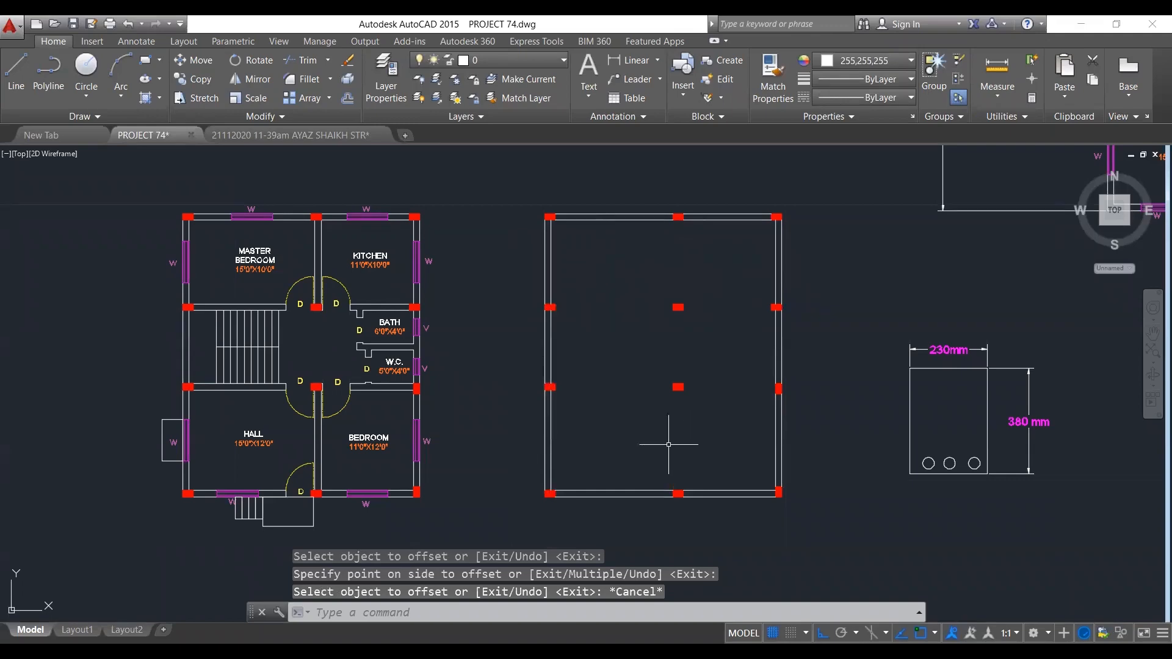
Examine the perimeter beam lines at the west columns and the wall between the master bedroom and kitchen.
scroll(543, 387, up, 9)
scroll(566, 352, down, 5)
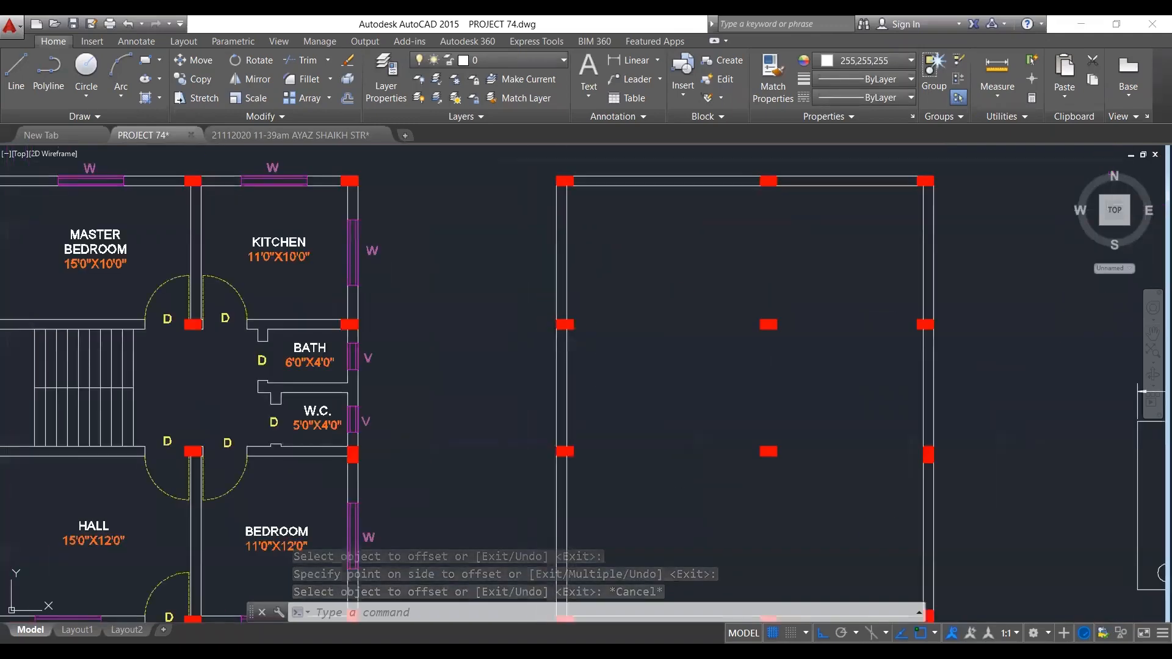
scroll(554, 469, up, 5)
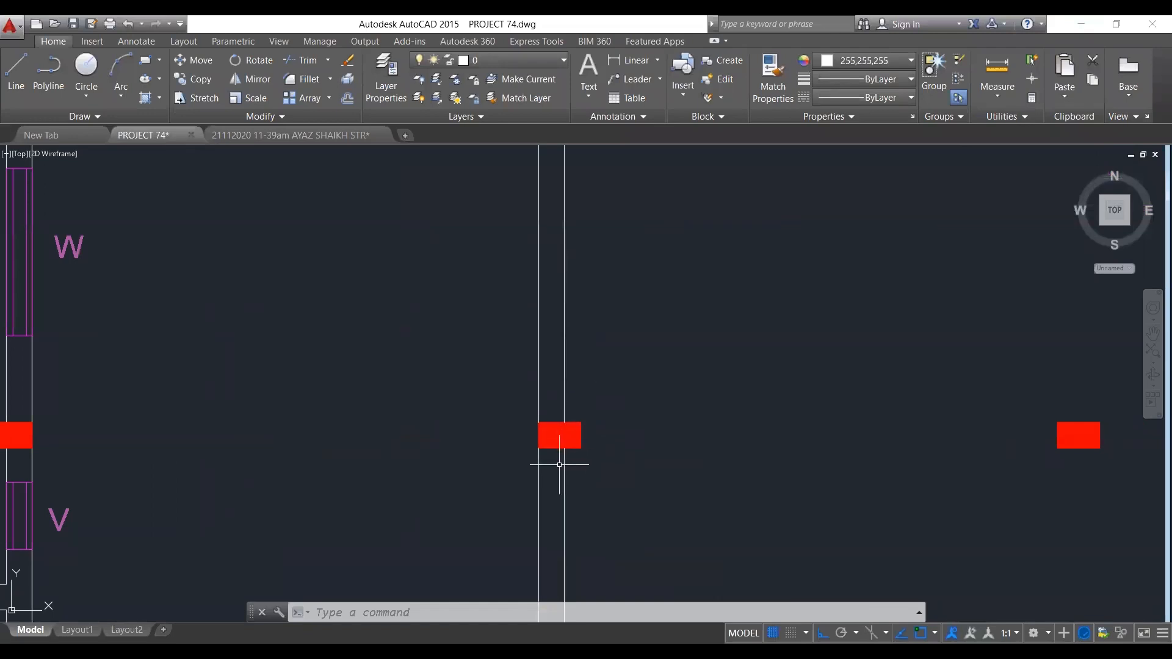
scroll(557, 427, down, 6)
middle_drag(641, 387, 618, 372)
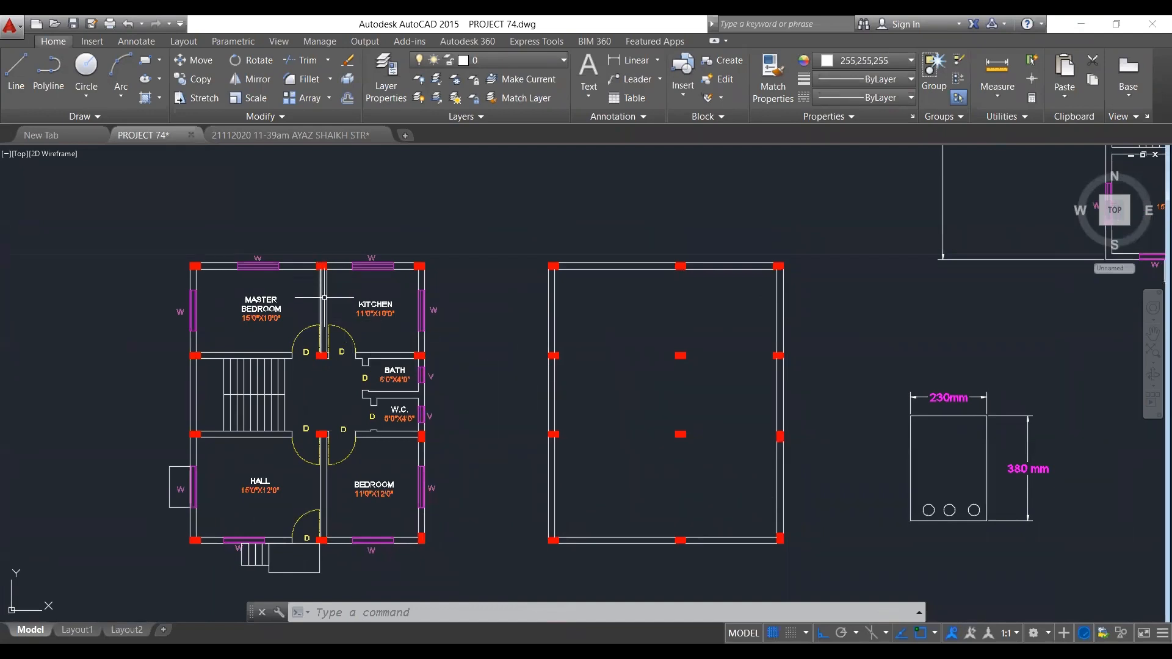
scroll(318, 285, up, 5)
scroll(311, 300, down, 3)
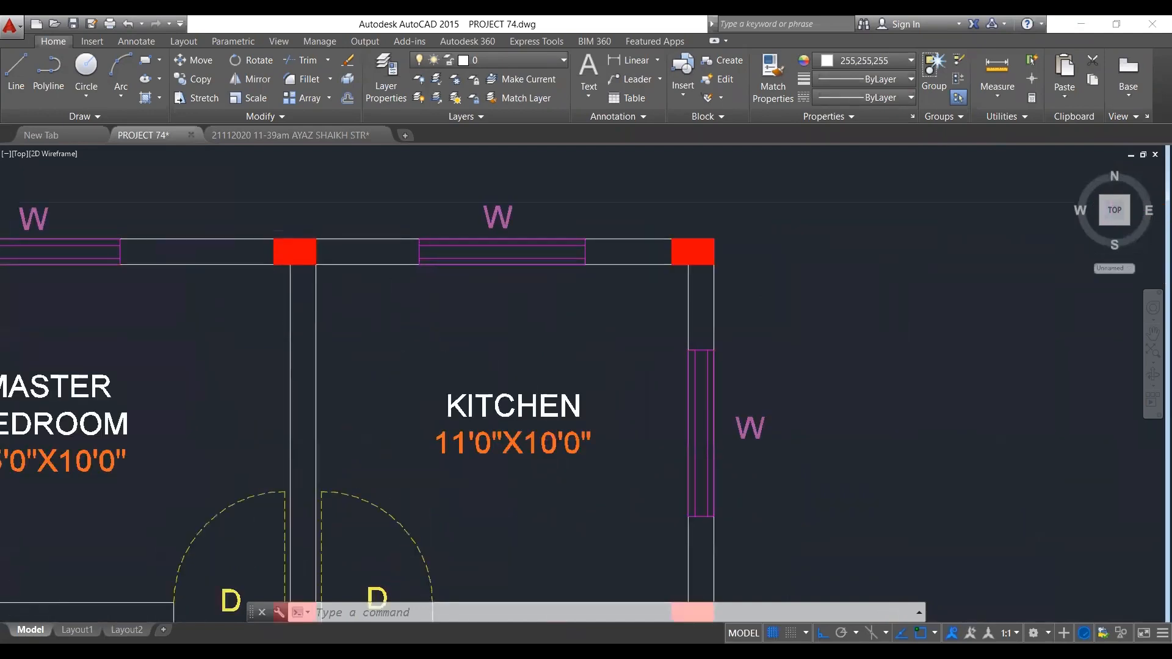
scroll(342, 324, up, 3)
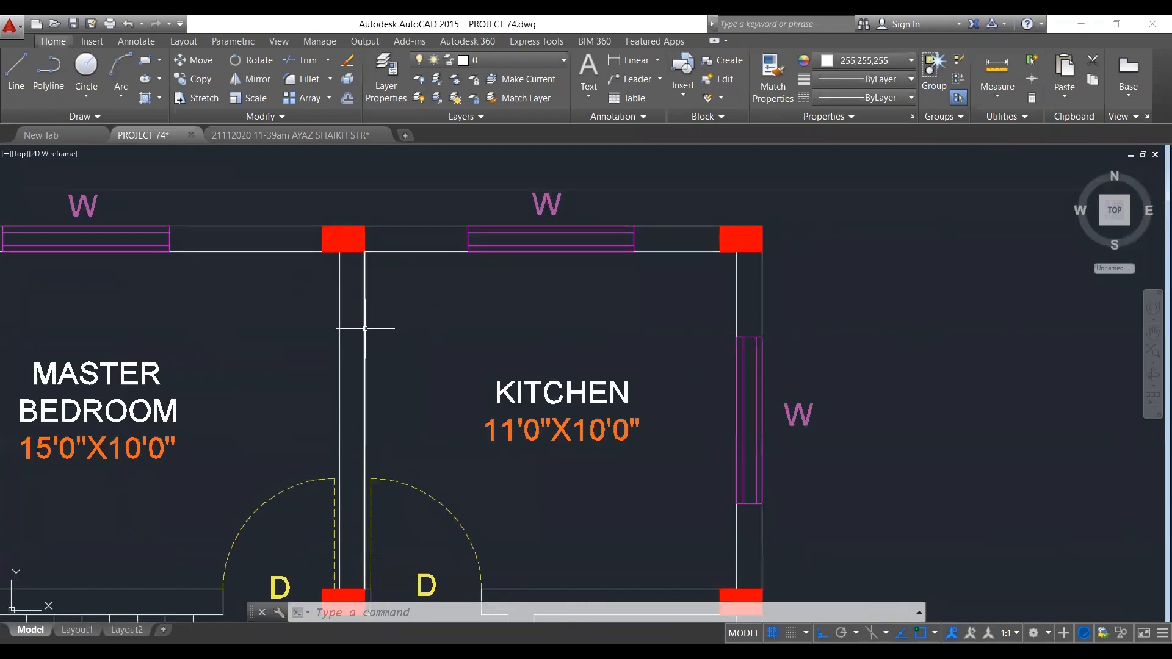
scroll(348, 335, down, 3)
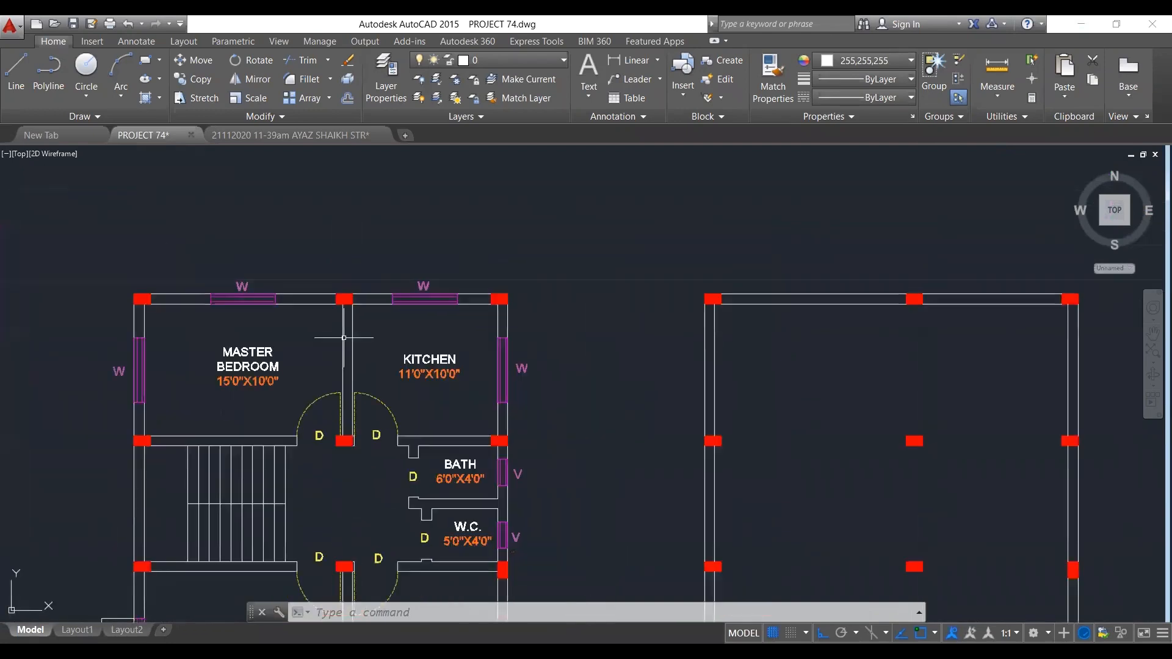
Draw a double-line vertical beam from the north row's middle column to the second-row middle column using Line and Offset.
middle_drag(800, 353, 625, 314)
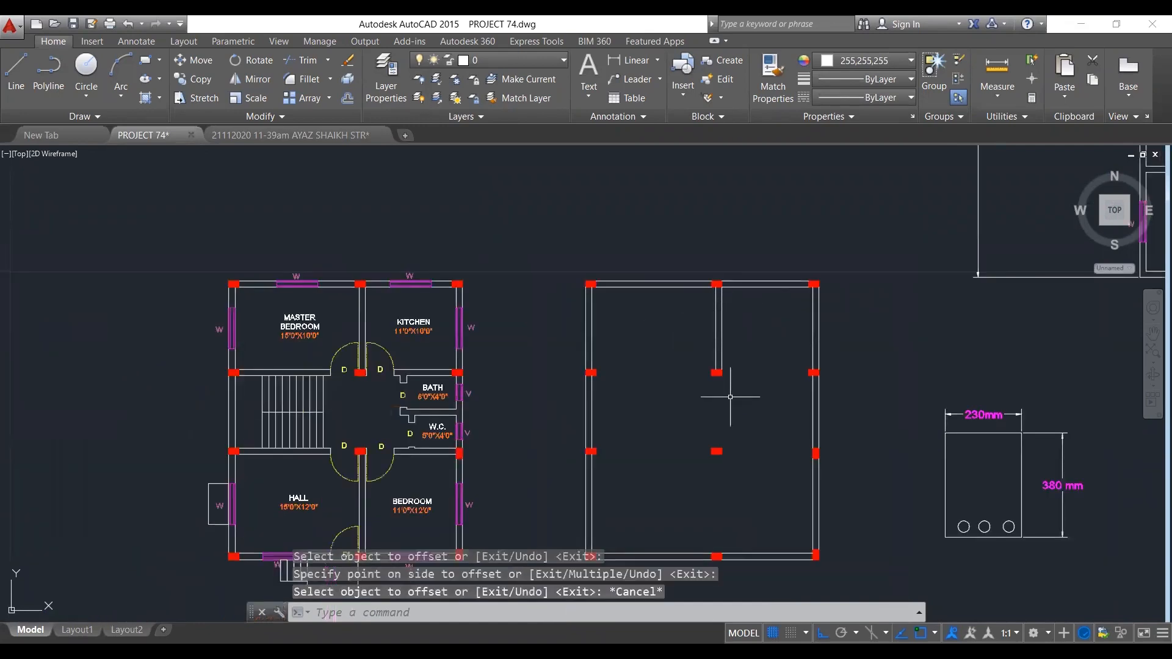
scroll(720, 384, up, 8)
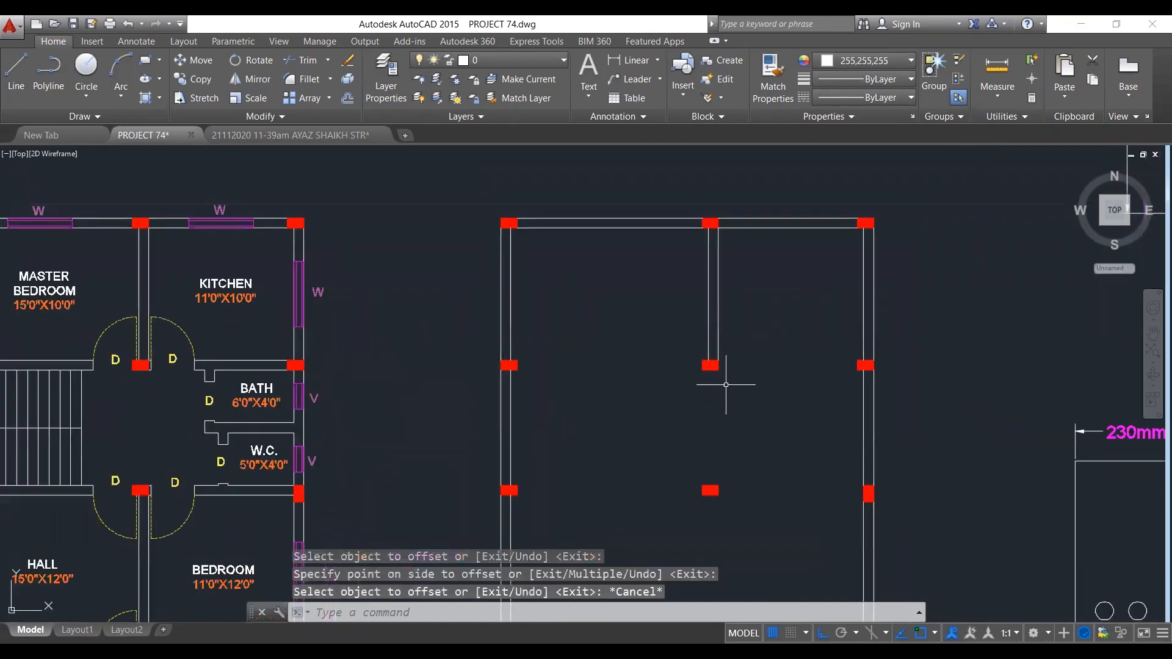
scroll(676, 254, up, 2)
scroll(639, 272, down, 10)
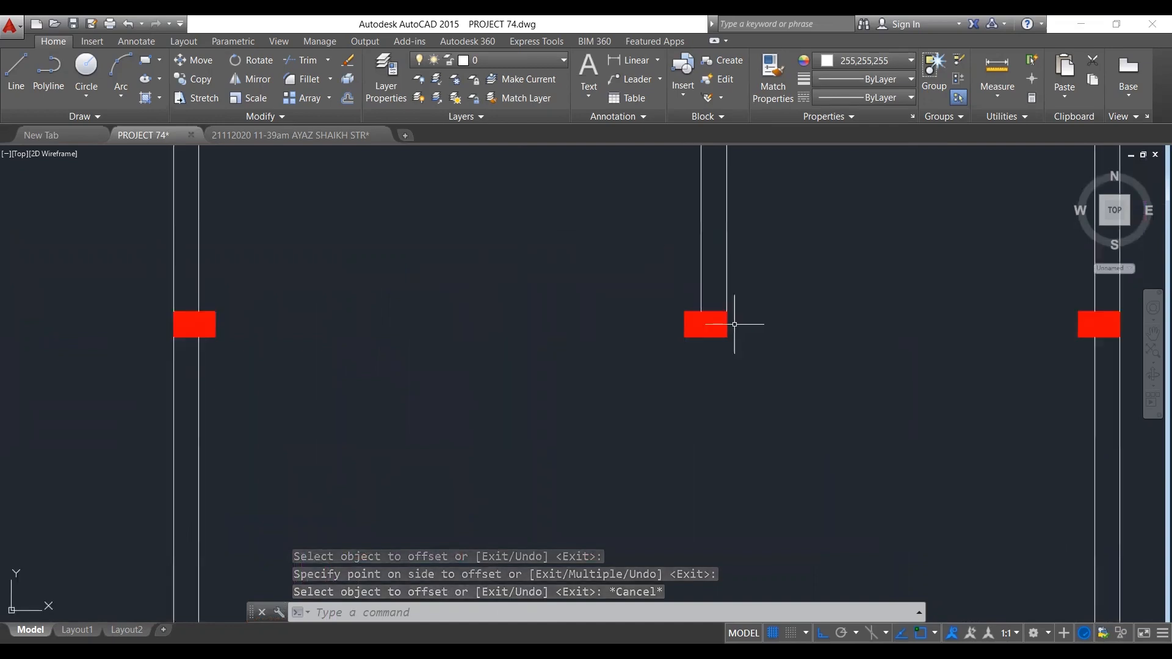
Draw a double-line horizontal beam along the second row of columns, from the west column to the east column.
scroll(760, 332, up, 2)
middle_drag(651, 377, 733, 387)
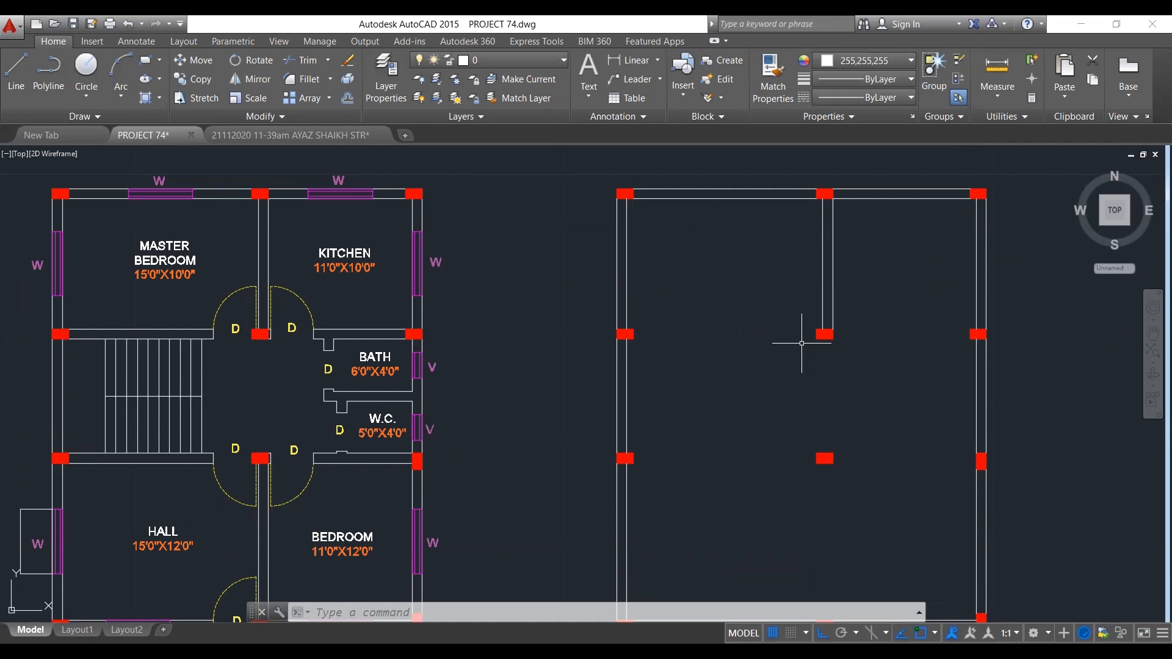
key(Escape)
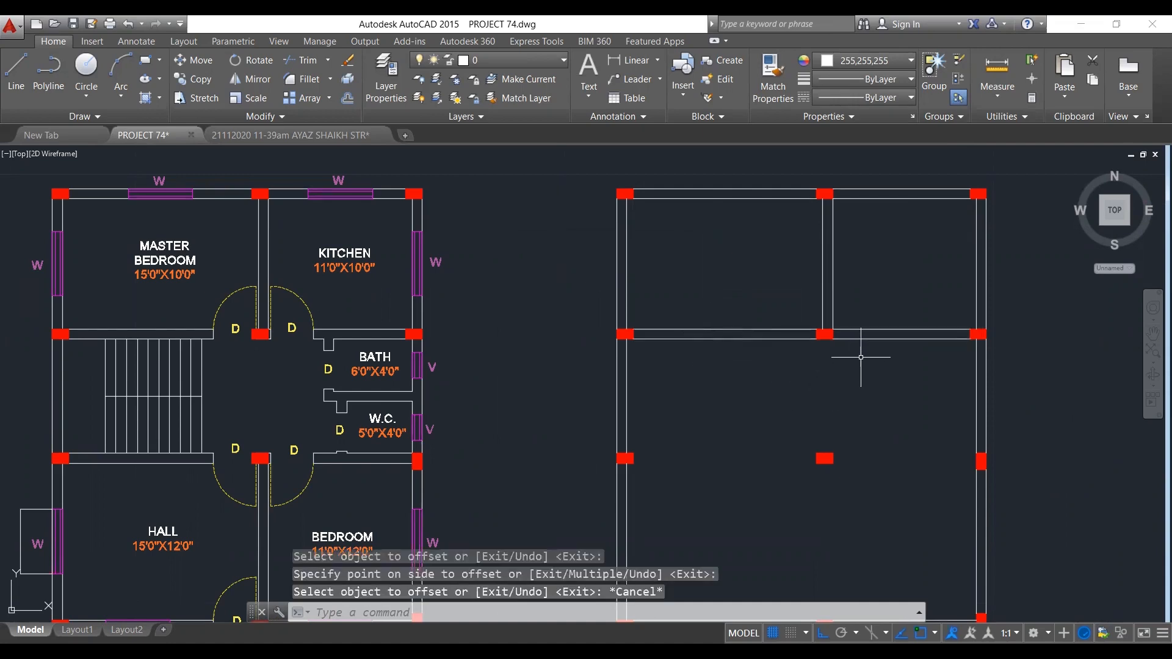
Draw a double-line horizontal beam along the third row of columns, from the west column to the east column.
scroll(851, 334, up, 3)
scroll(817, 319, up, 4)
scroll(727, 312, down, 8)
scroll(733, 375, down, 2)
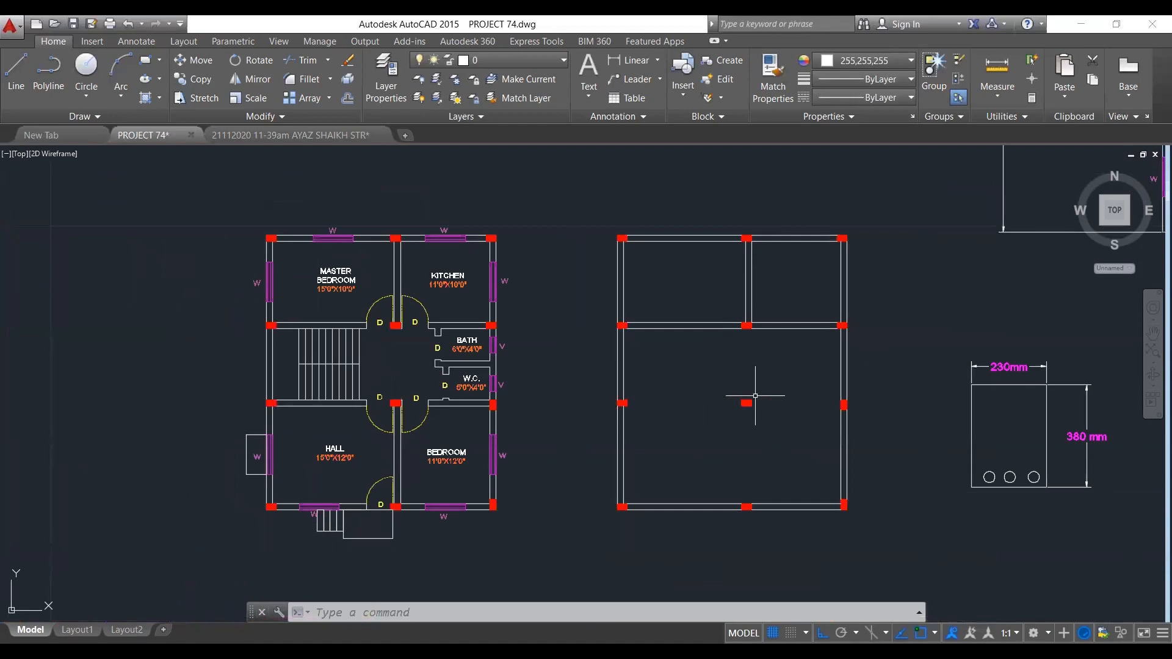
scroll(711, 428, up, 2)
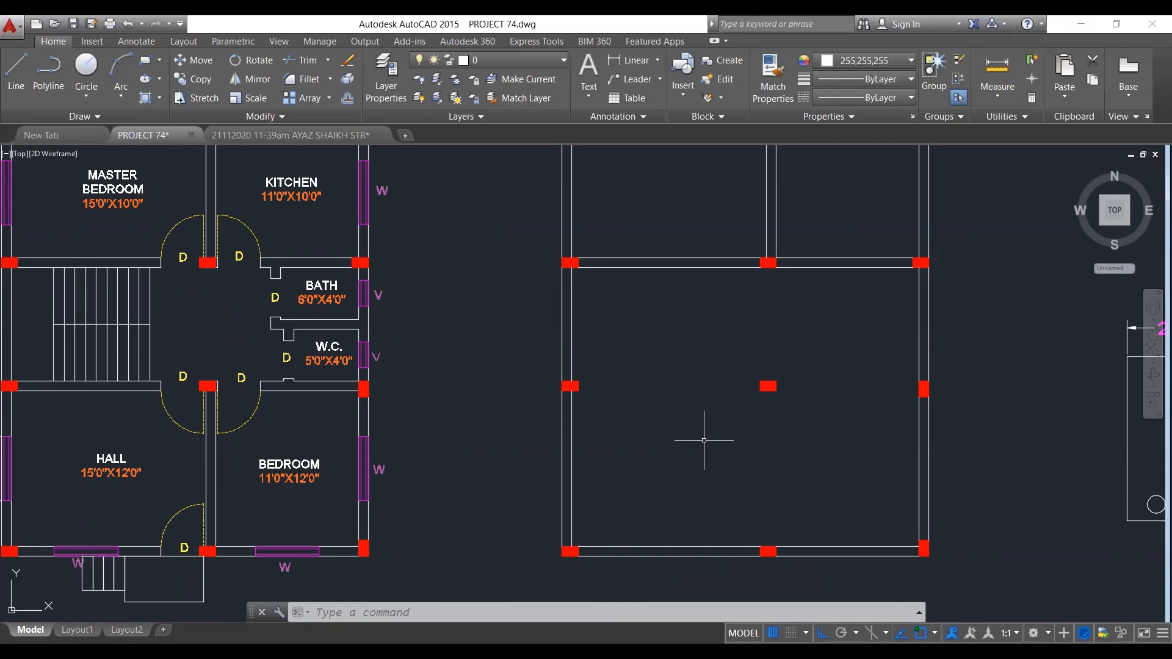
scroll(704, 439, down, 3)
scroll(791, 470, up, 3)
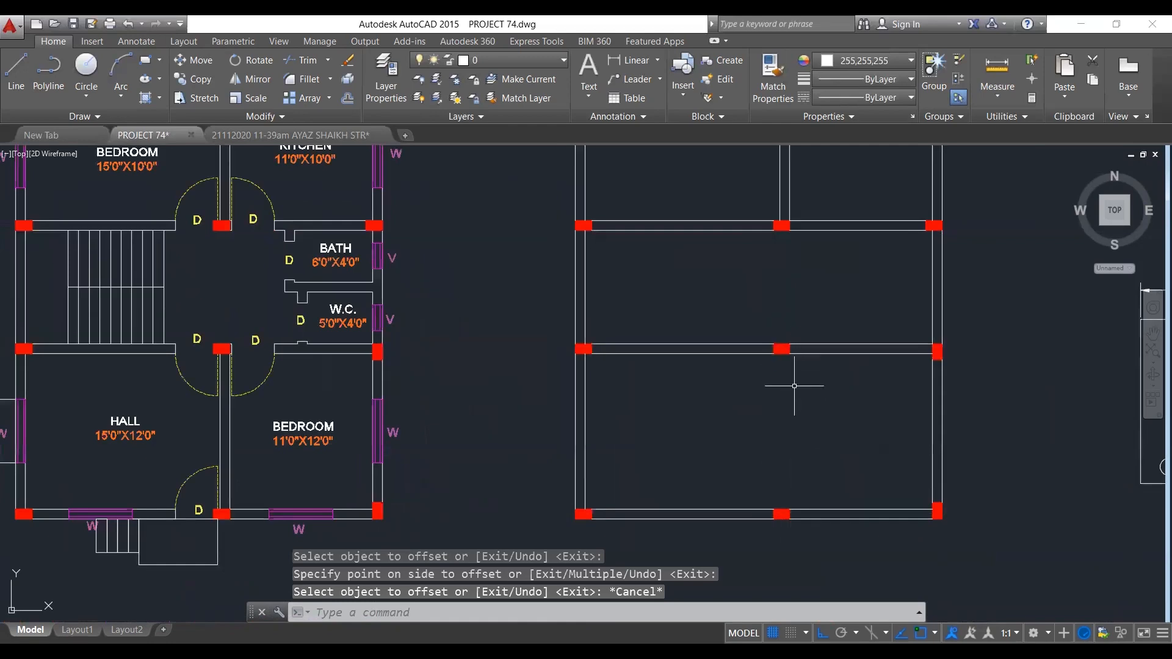
Draw a double-line vertical beam from the third-row middle column to the south row's middle column using Line and Offset.
text(L)
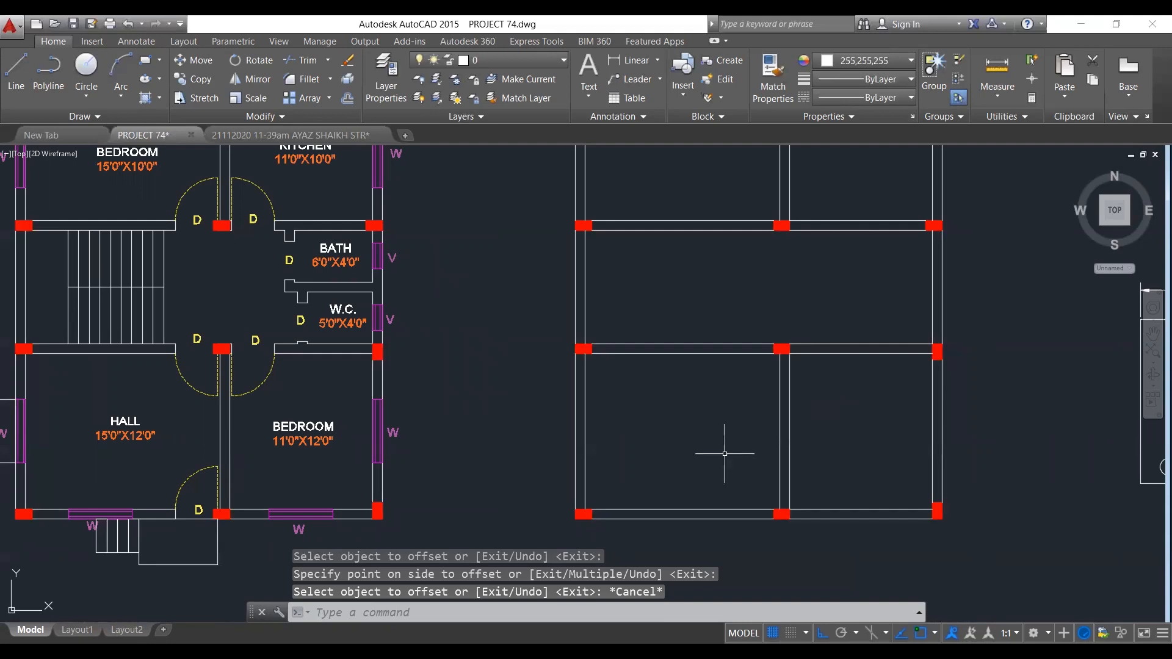
scroll(724, 450, down, 2)
scroll(778, 356, up, 2)
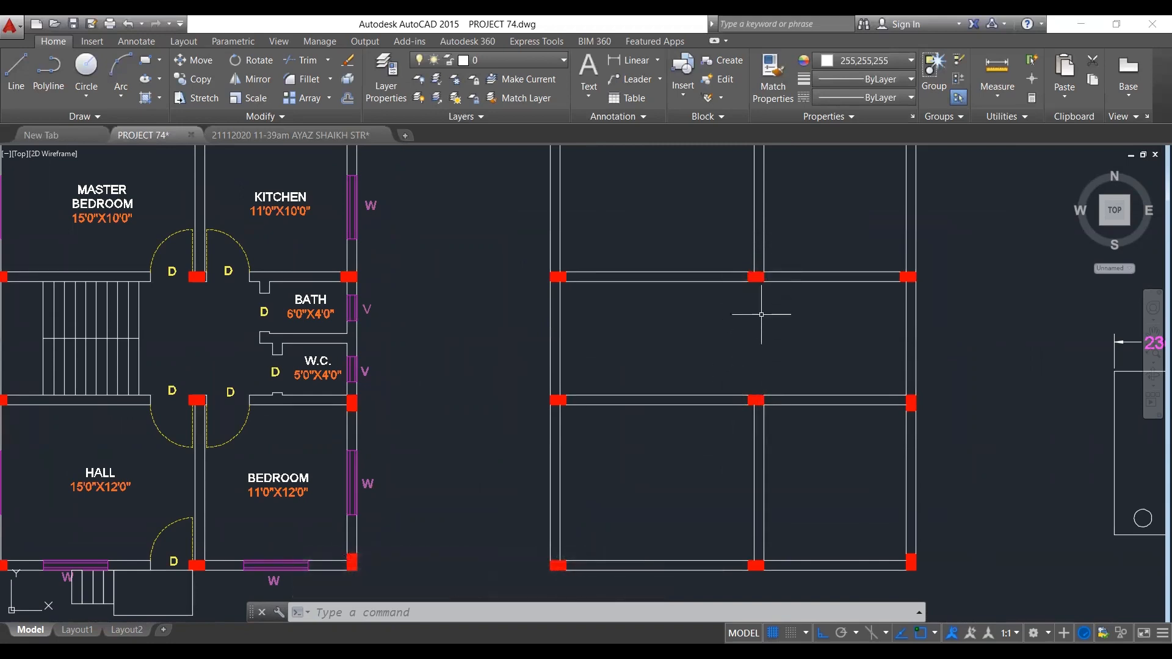
Copy the bath door-side wall line, the upper line of the bath and W.C. partition, and the W.C. door-side line into the beam layout.
scroll(794, 183, down, 2)
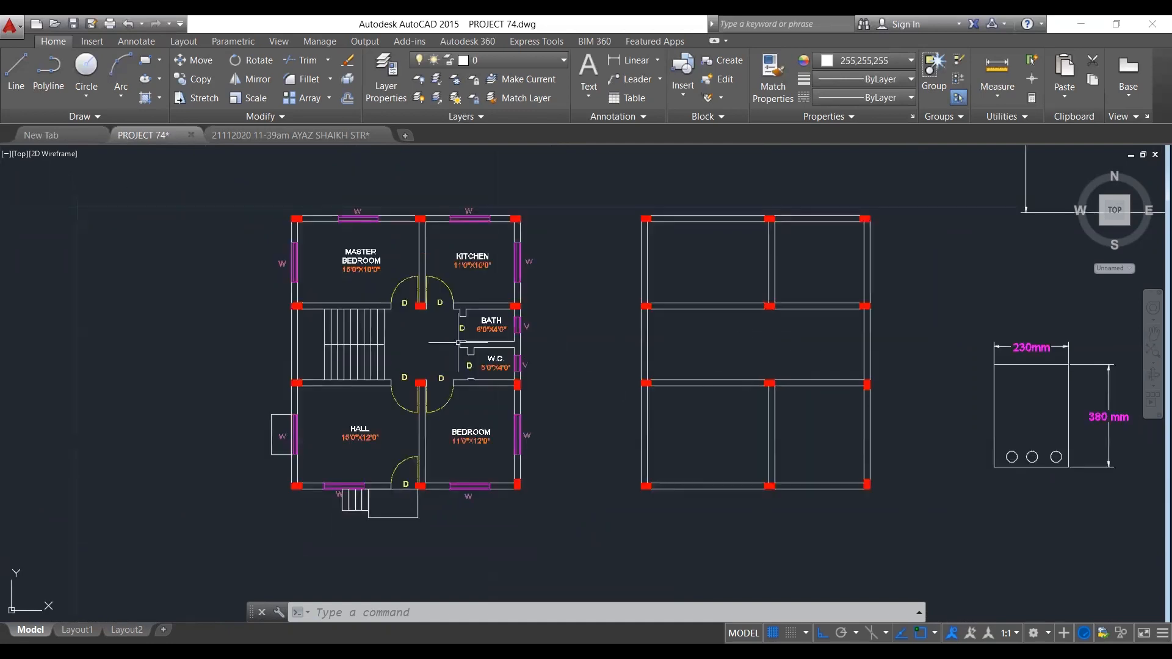
scroll(448, 291, up, 2)
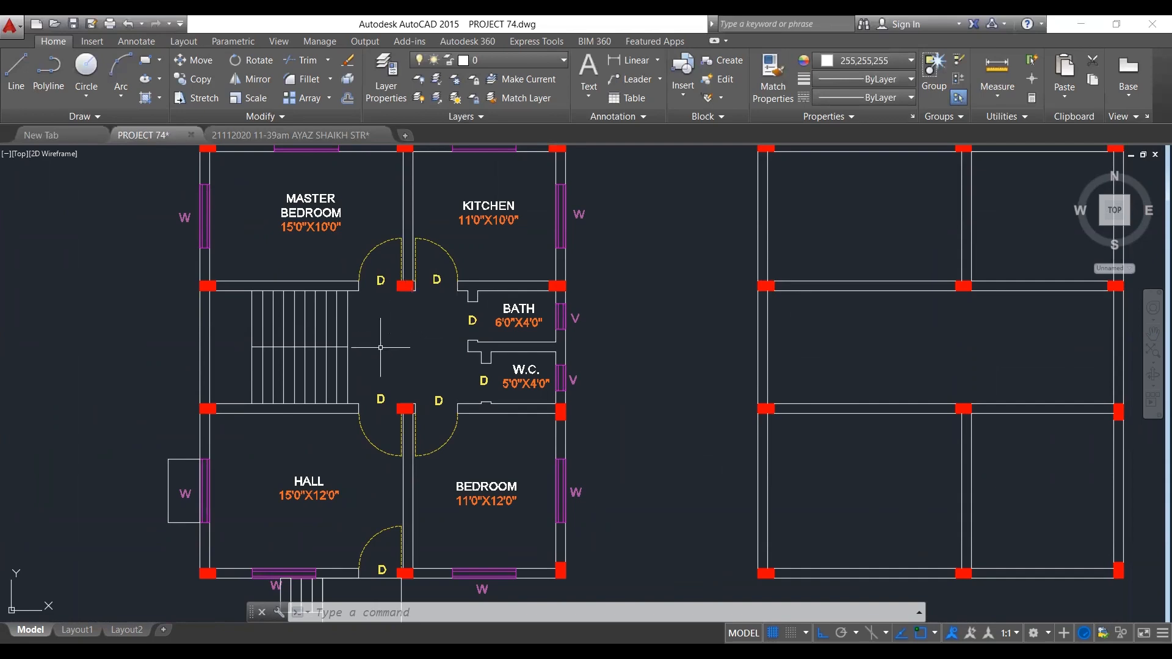
scroll(354, 351, down, 2)
scroll(448, 348, up, 2)
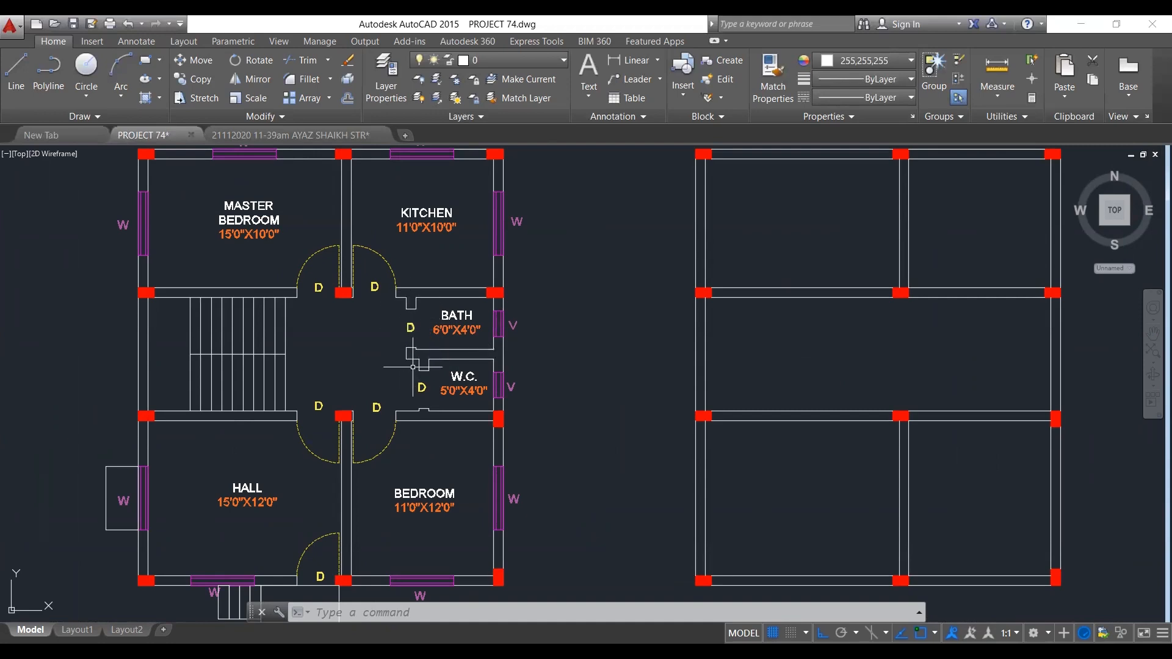
scroll(405, 298, up, 6)
scroll(406, 297, up, 2)
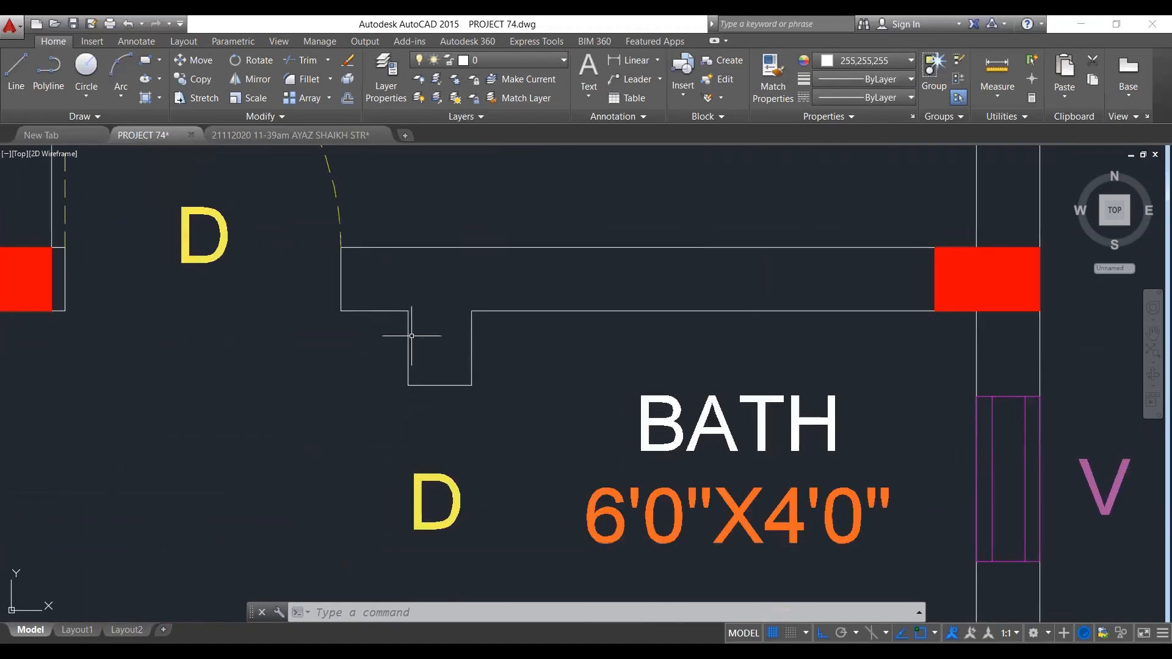
click(421, 352)
click(396, 346)
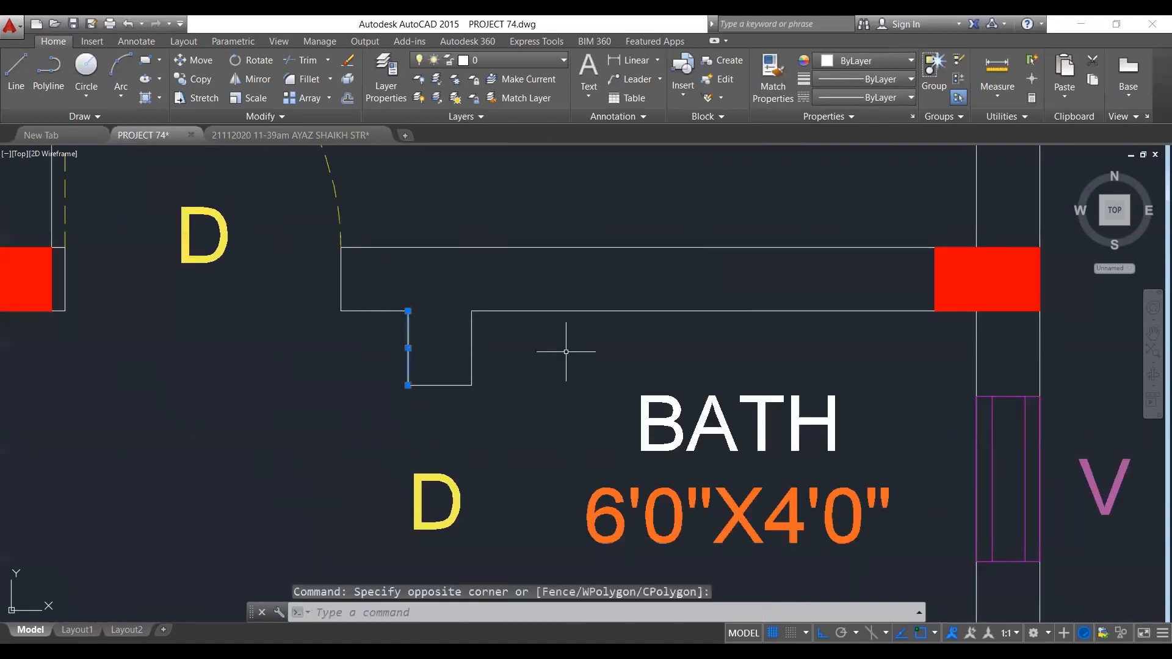
scroll(503, 299, down, 4)
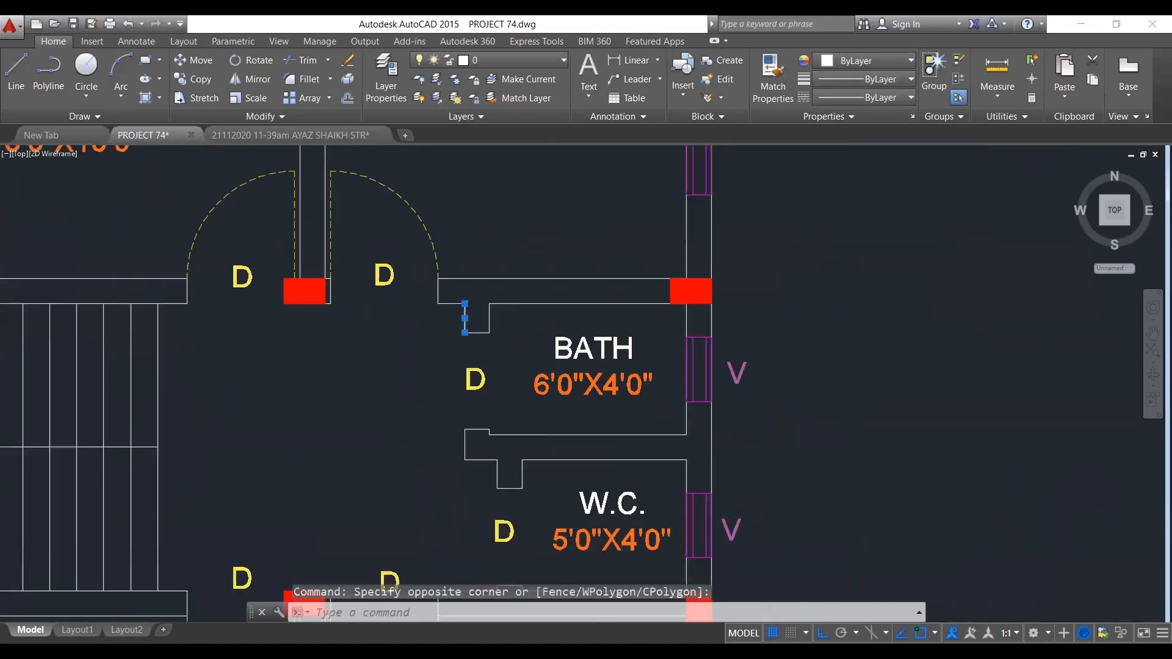
scroll(446, 306, down, 2)
scroll(579, 395, up, 2)
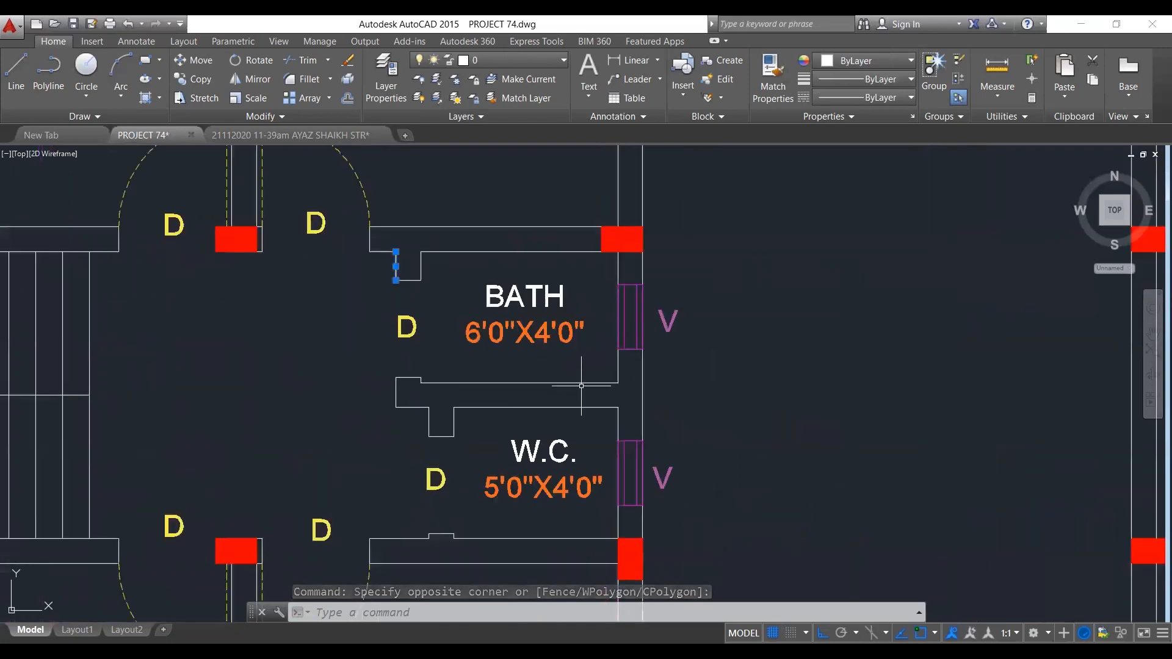
click(581, 372)
click(565, 394)
scroll(539, 355, down, 2)
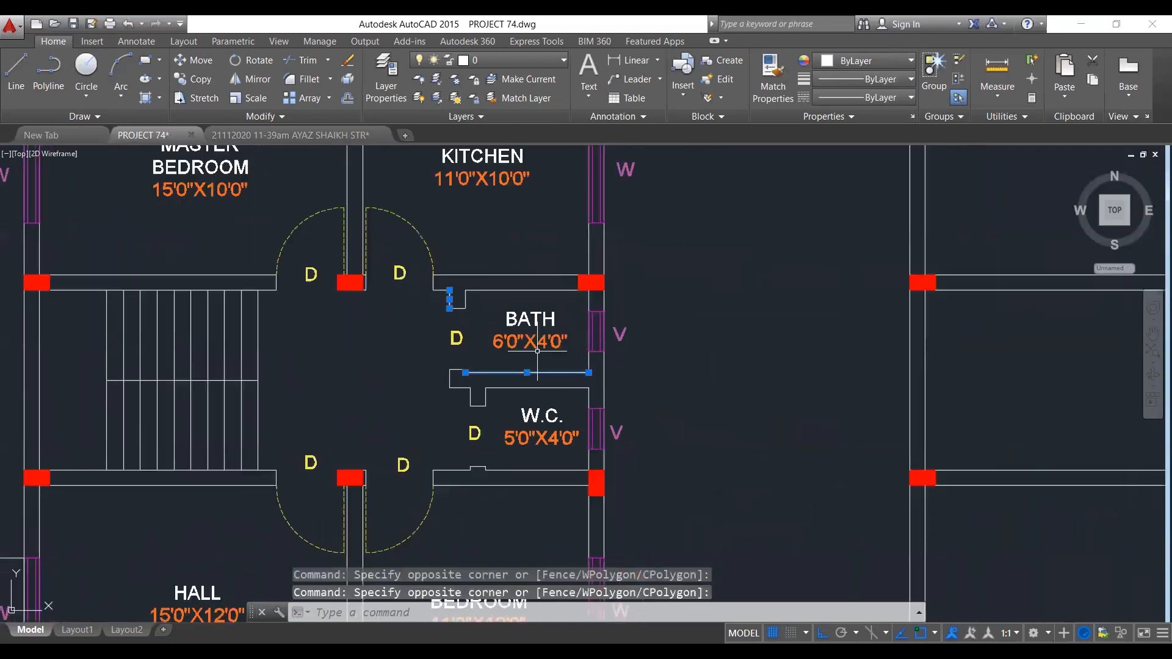
scroll(474, 464, up, 4)
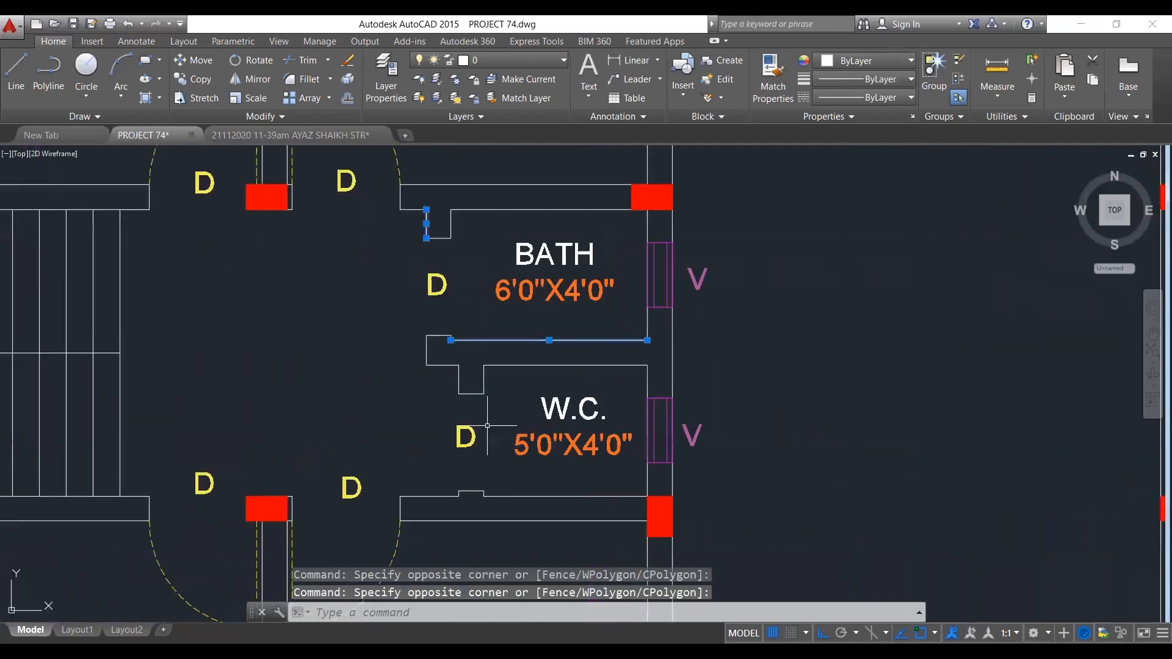
click(459, 378)
click(439, 372)
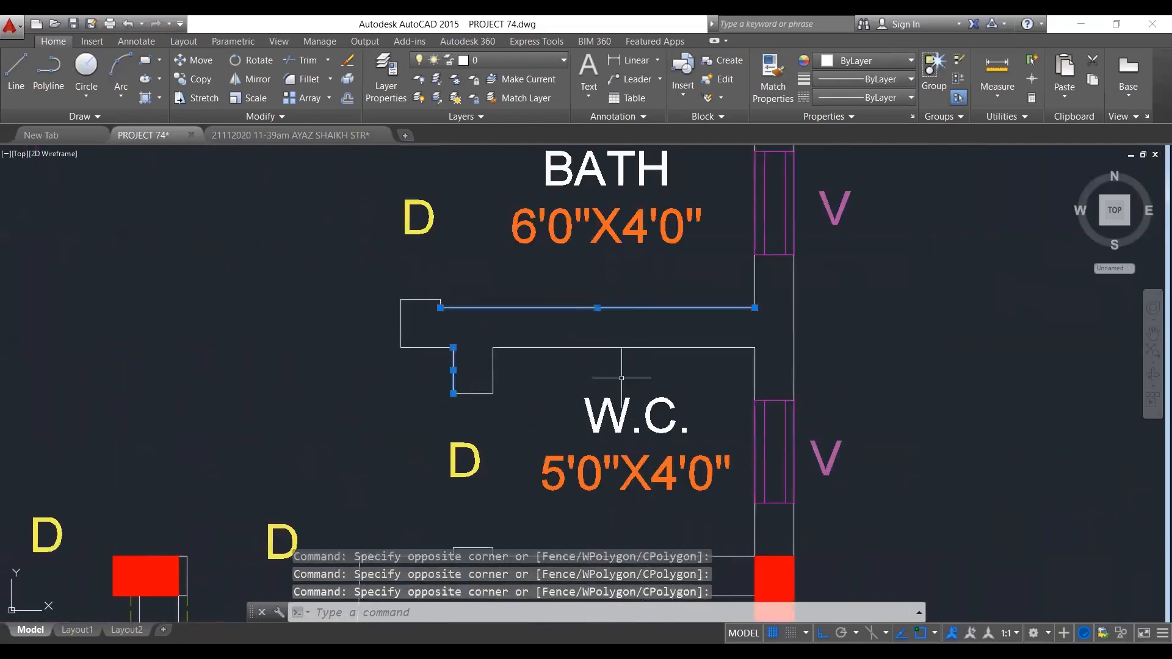
scroll(495, 383, down, 2)
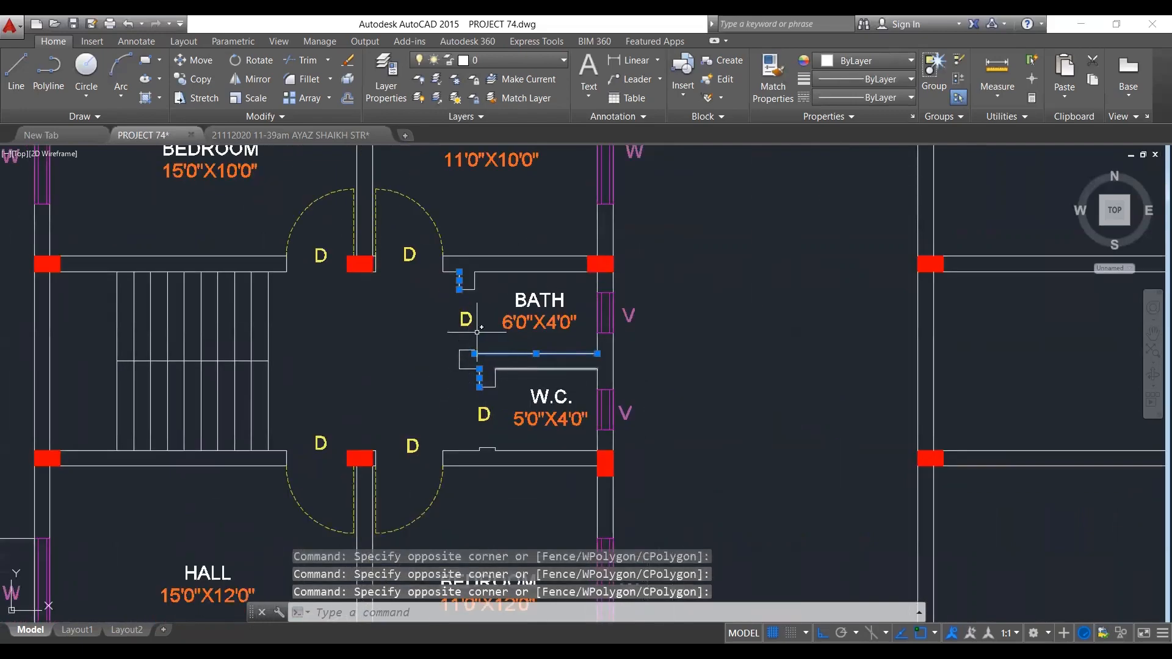
text(co)
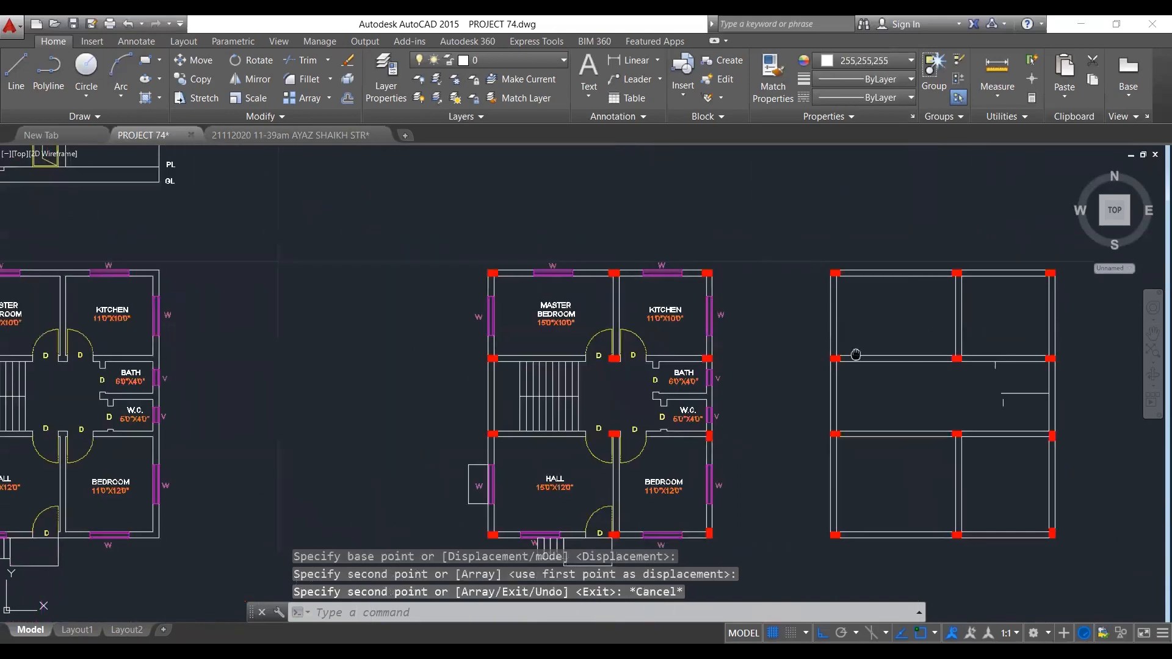
Offset and extend the copied bath and W.C. lines to form double-line inner beams meeting the surrounding beams.
scroll(881, 375, up, 4)
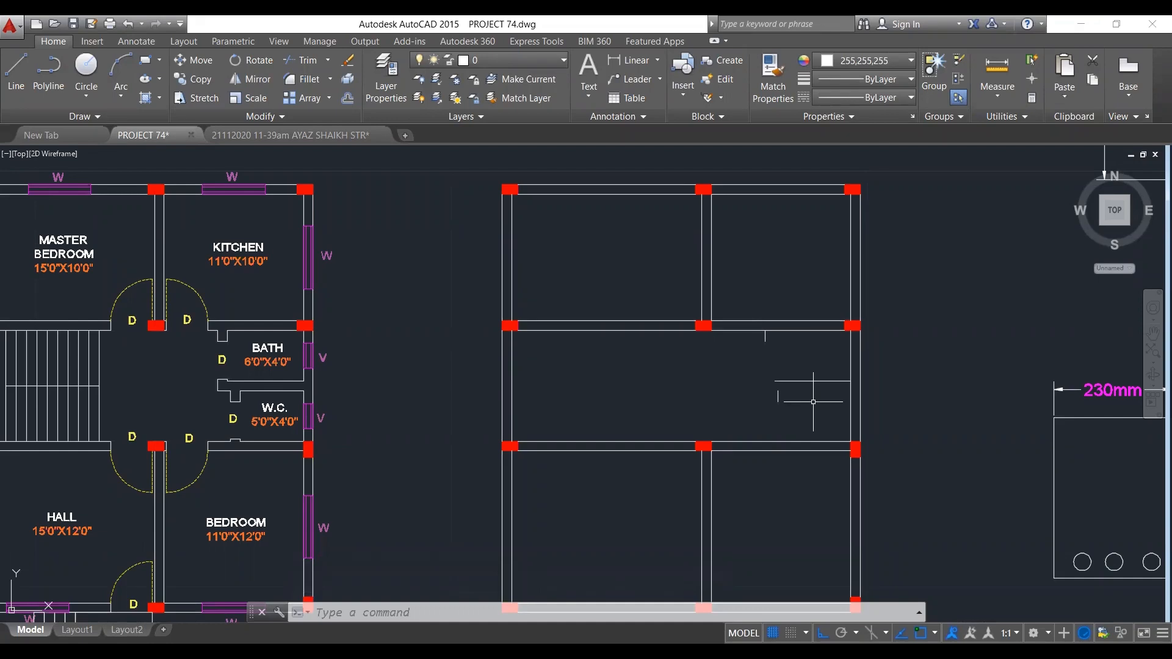
text(ex)
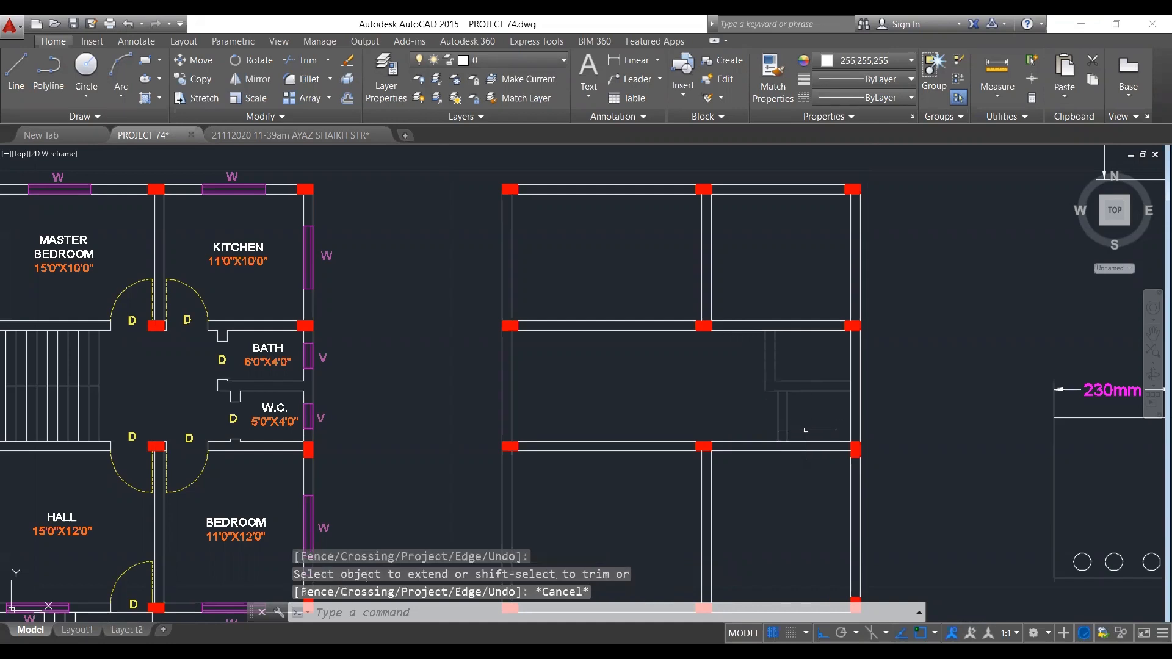
key(Escape)
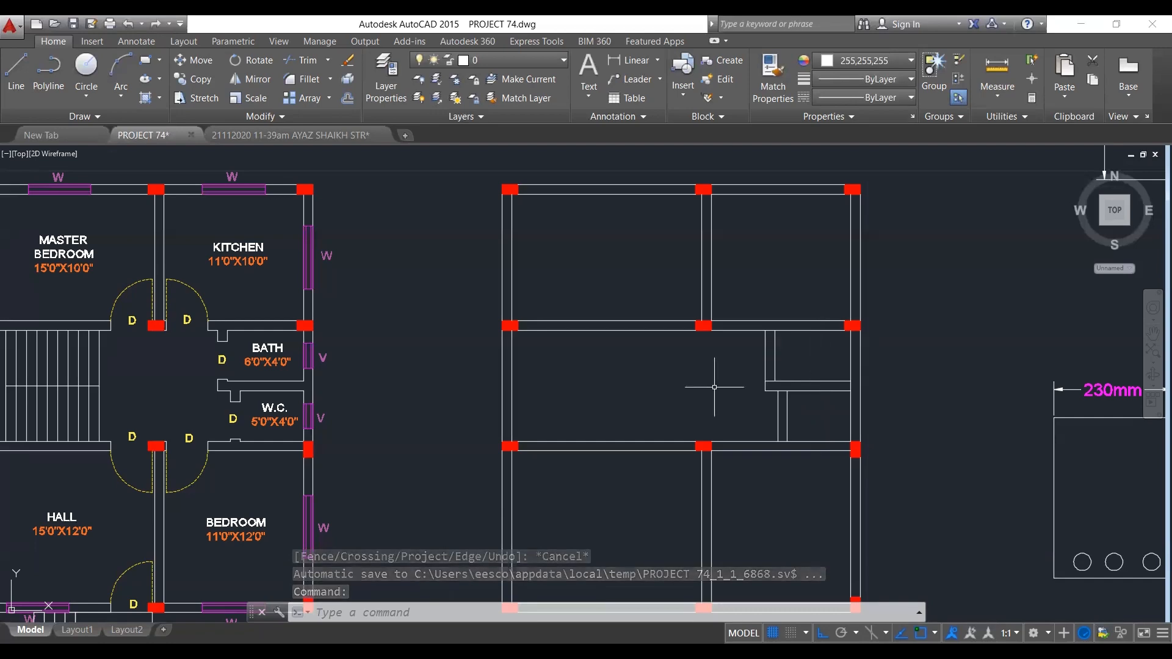
Examine the staircase bay in the house plan, including the staircase's east edge line, against the matching bay of the beam layout.
scroll(650, 392, down, 2)
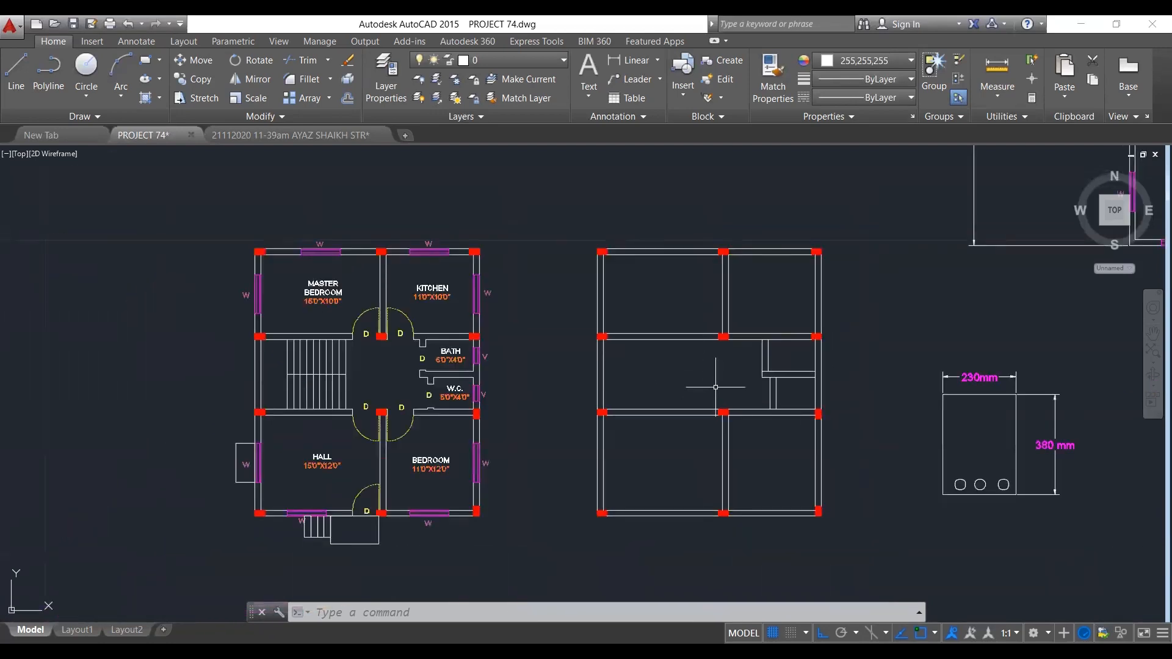
key(Escape)
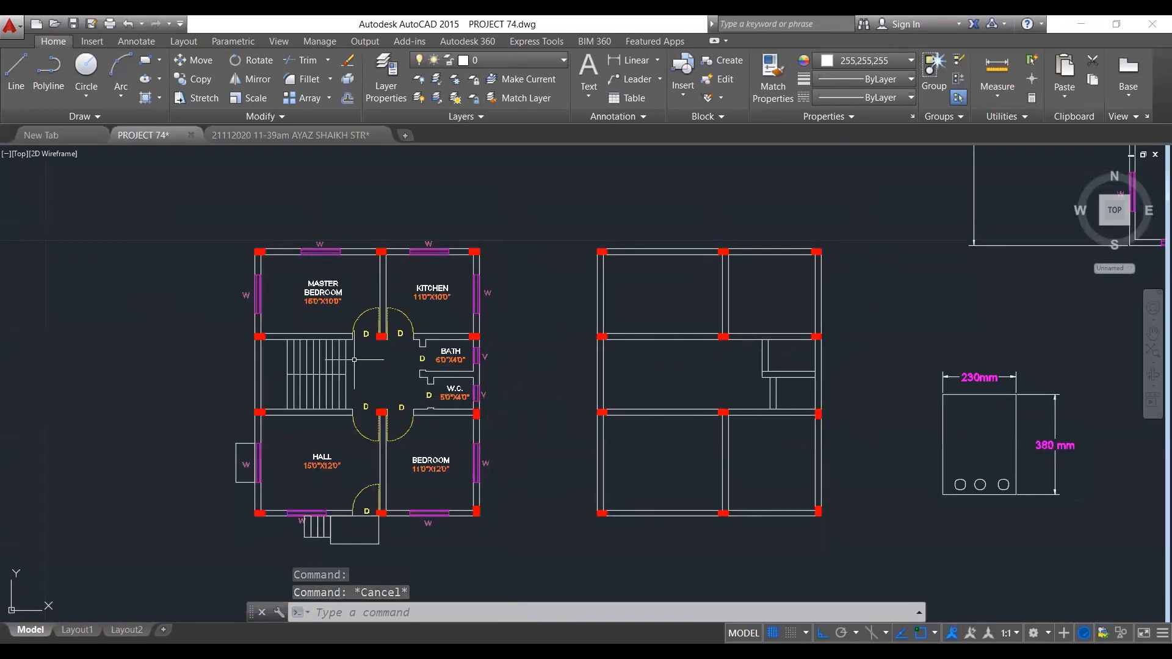
scroll(353, 366, up, 2)
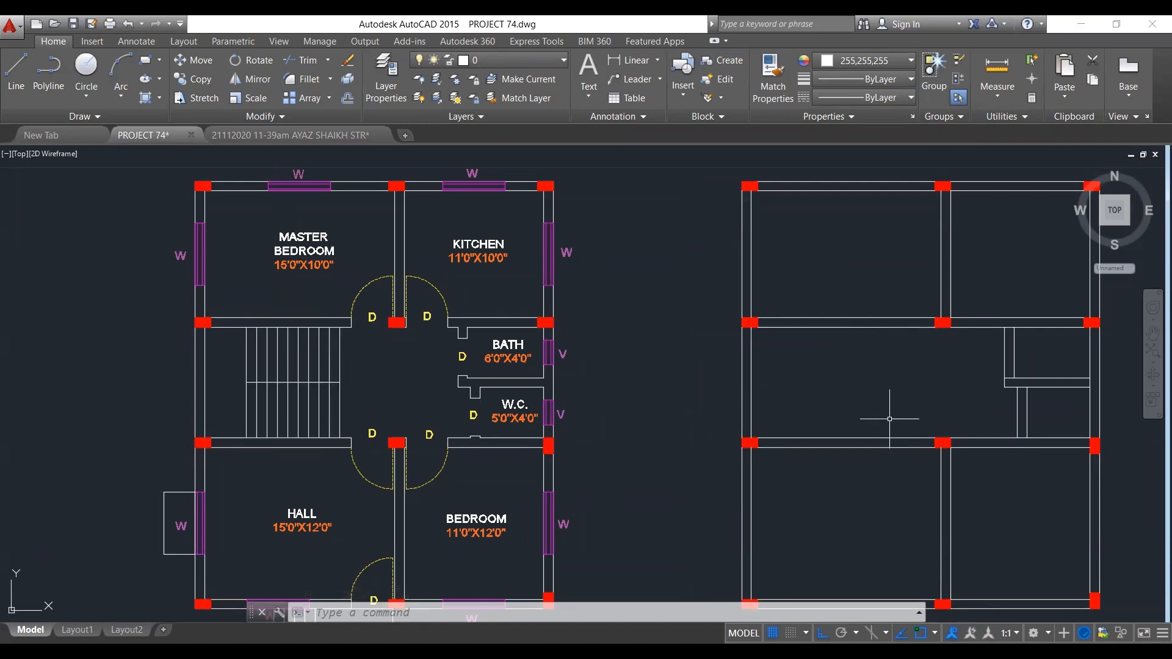
middle_drag(838, 392, 727, 380)
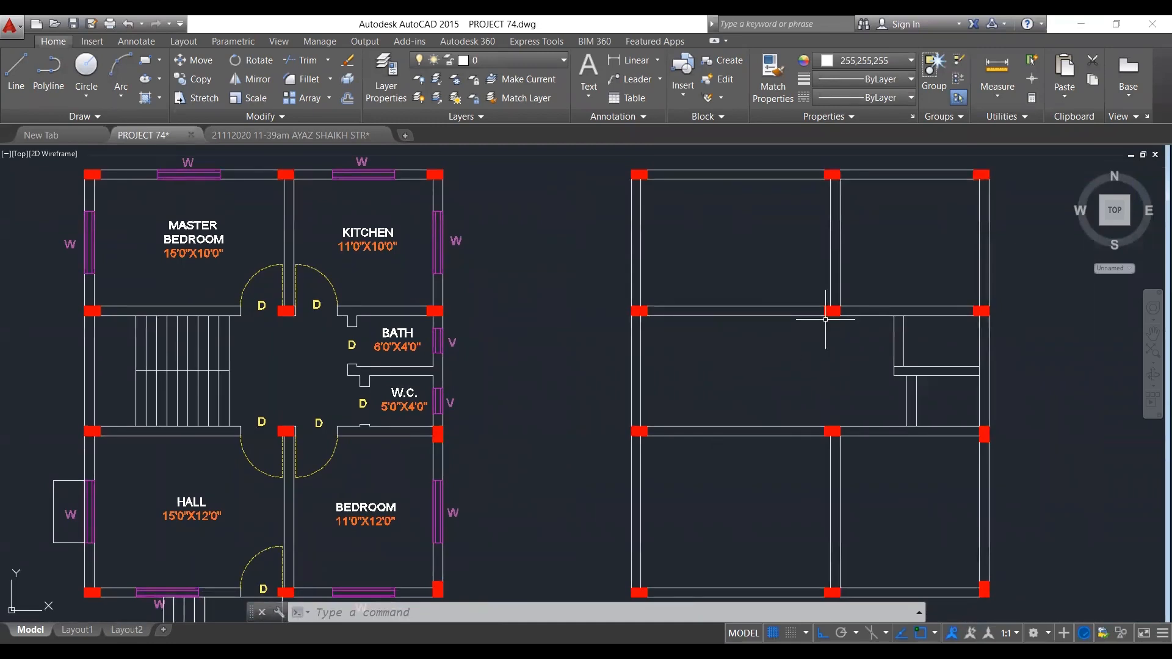
scroll(763, 340, down, 2)
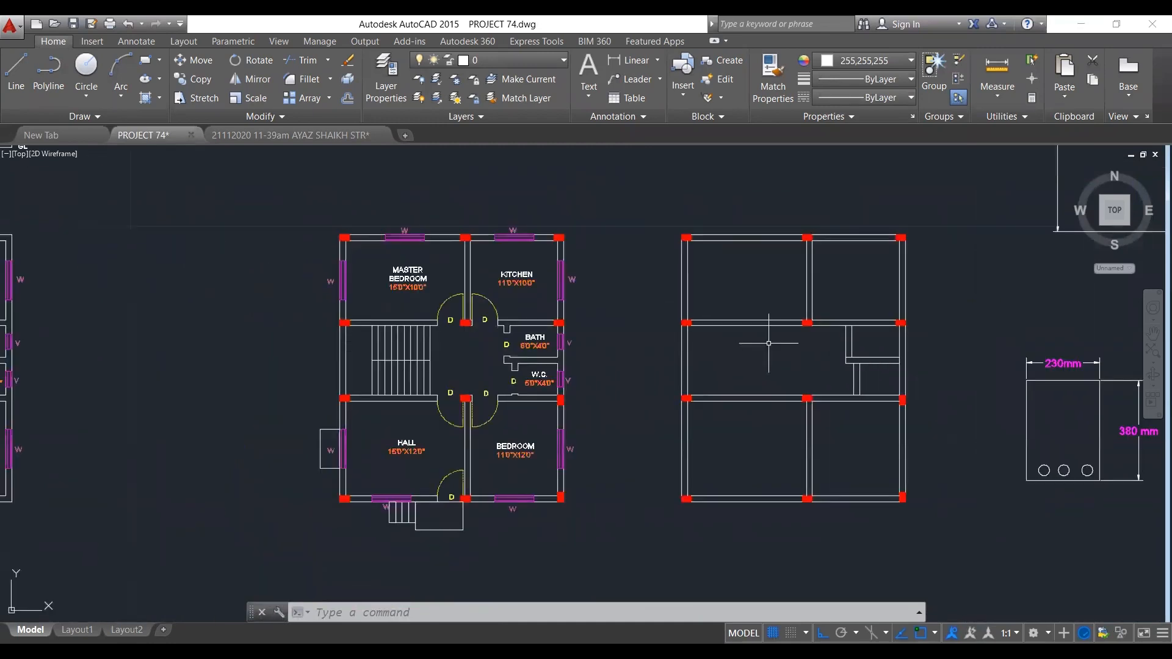
scroll(775, 344, up, 2)
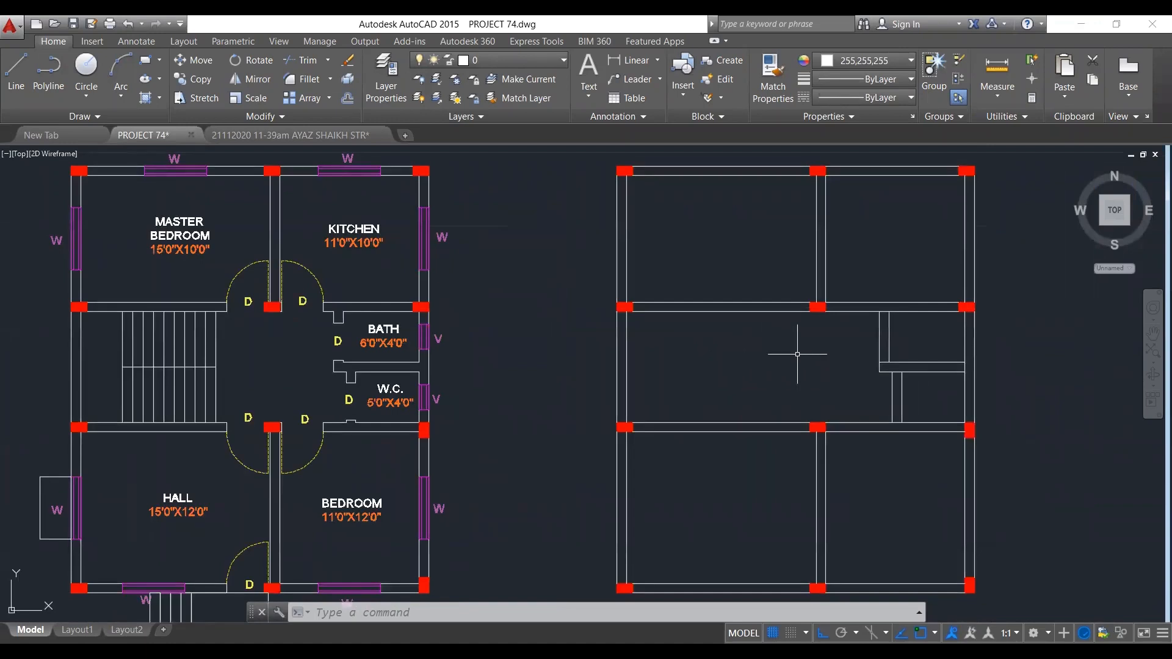
click(215, 345)
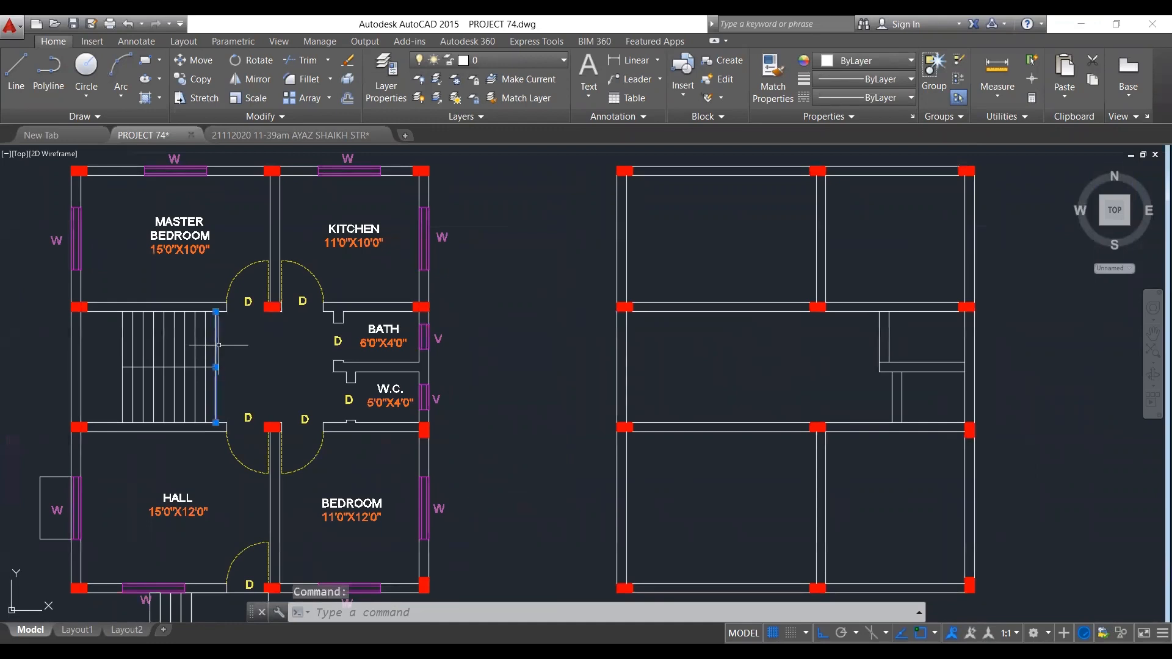
key(Escape)
key(Escape)
key(Escape)
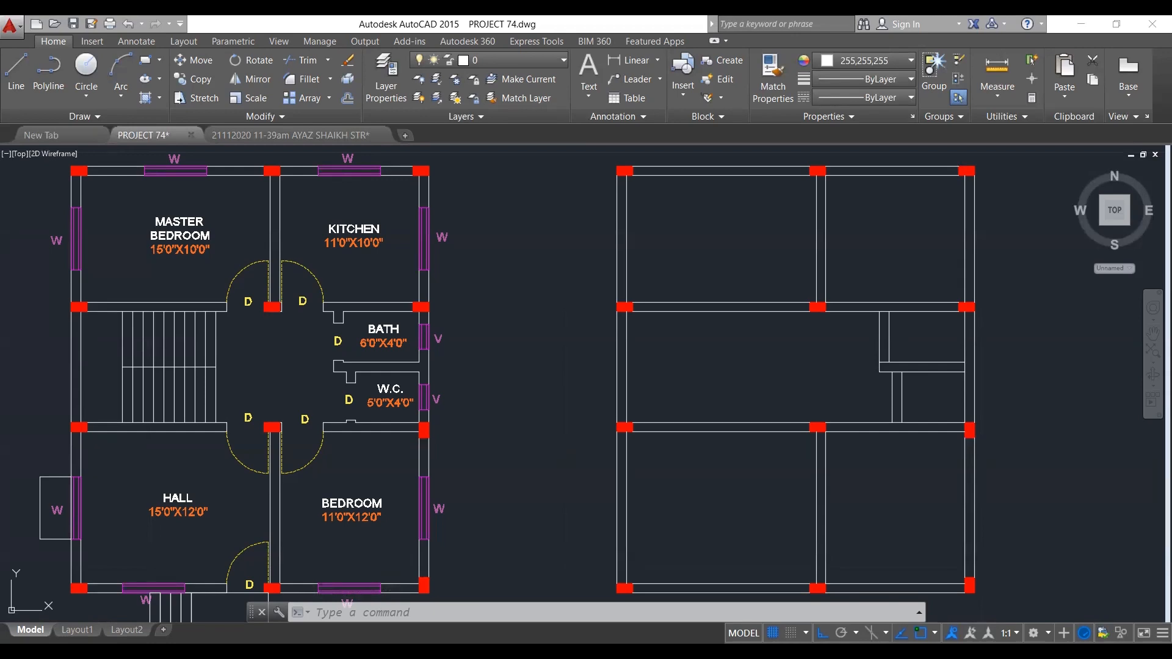
Switch to the Chrome browser and view the RCC and double stringer staircase pictures among the staircase beam section images.
key(alt+Tab)
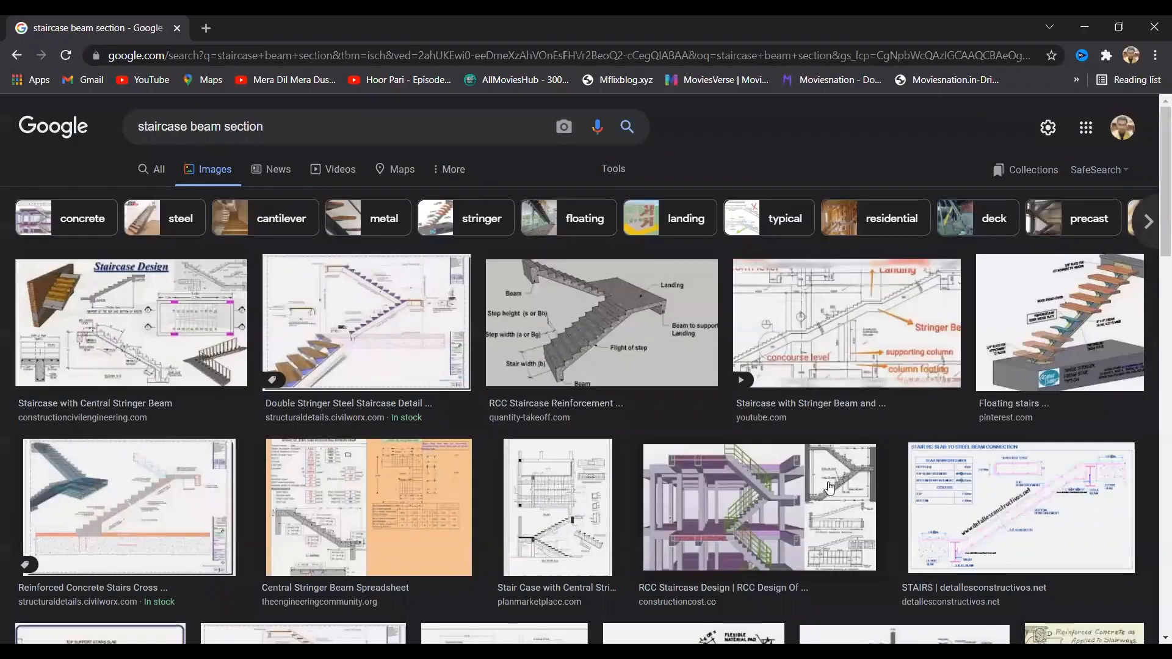
click(768, 518)
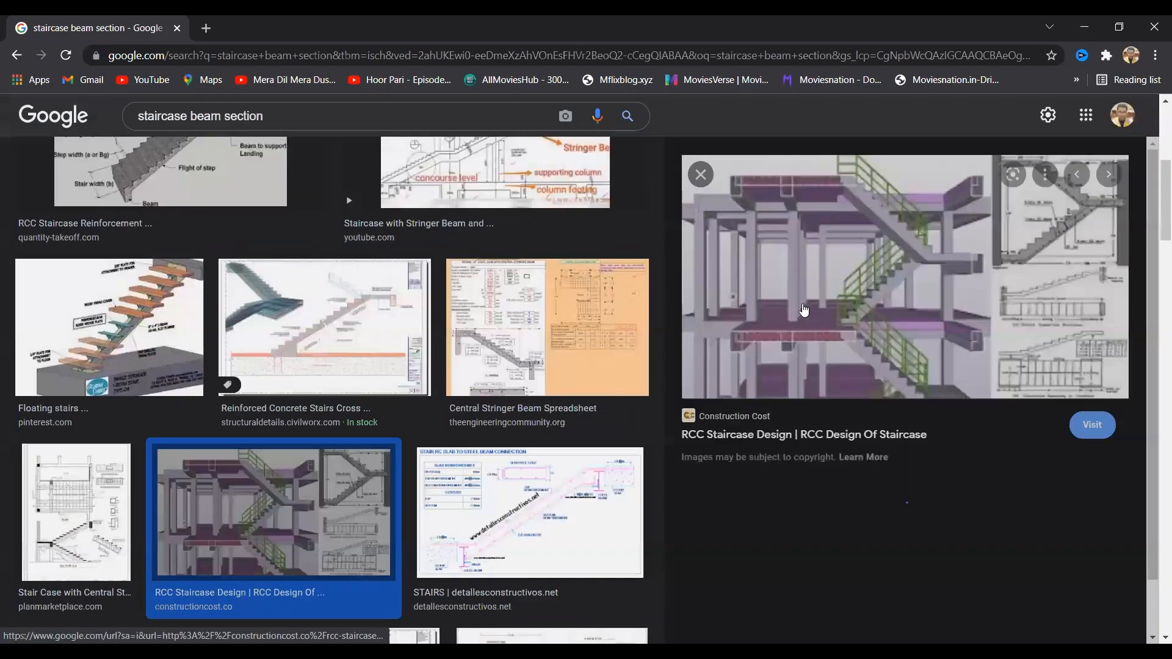
key(Escape)
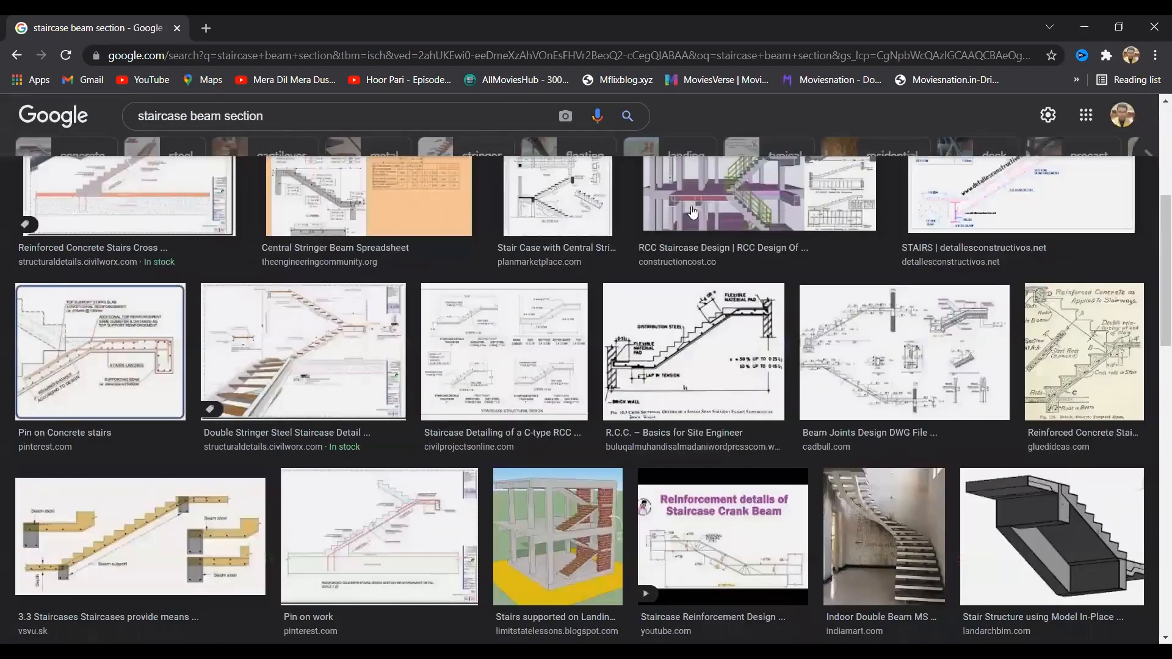
key(alt+Left)
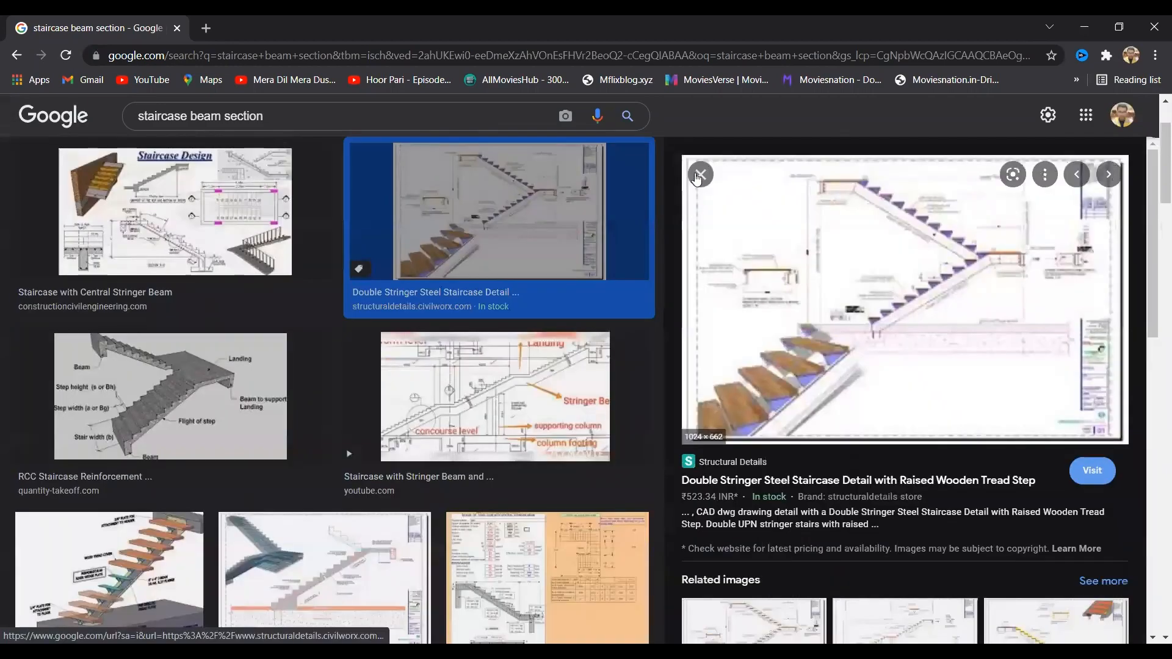
click(700, 175)
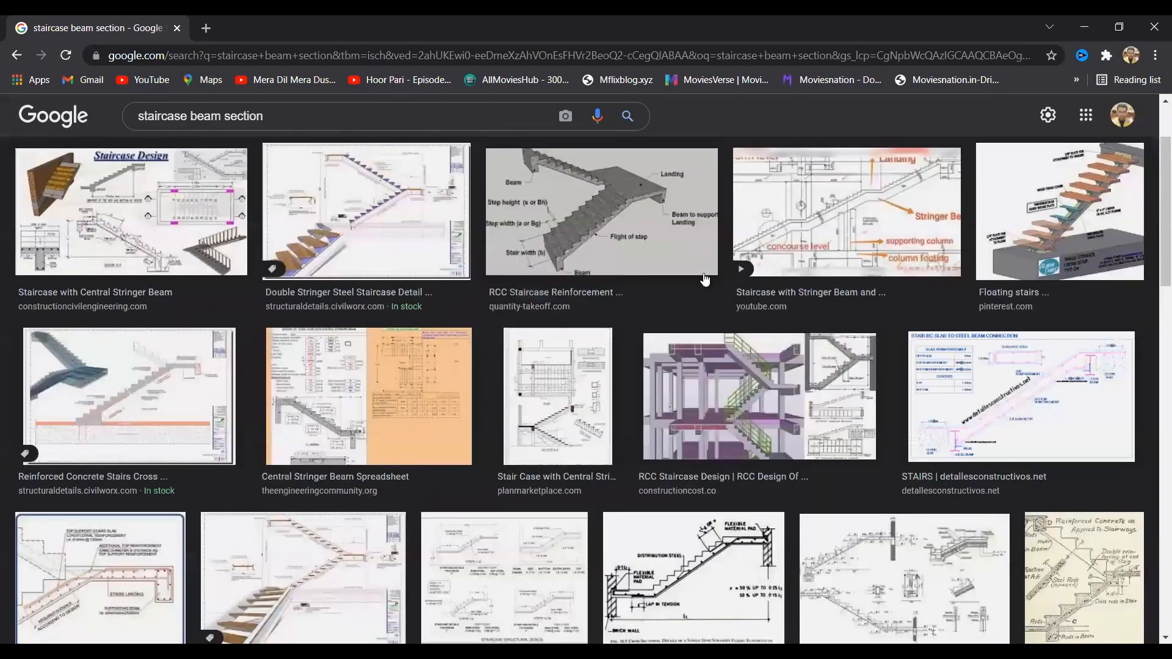
Open the Beam Joints Design DWG File picture from the staircase beam section images to view the stair section details.
scroll(713, 289, down, 2)
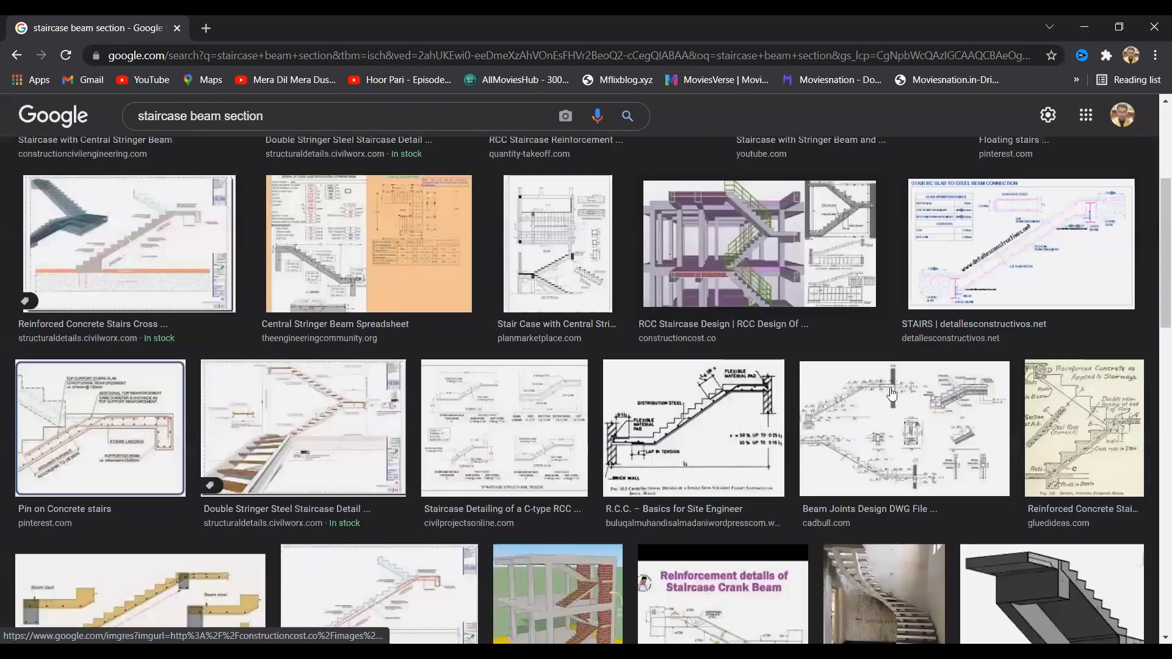
click(904, 427)
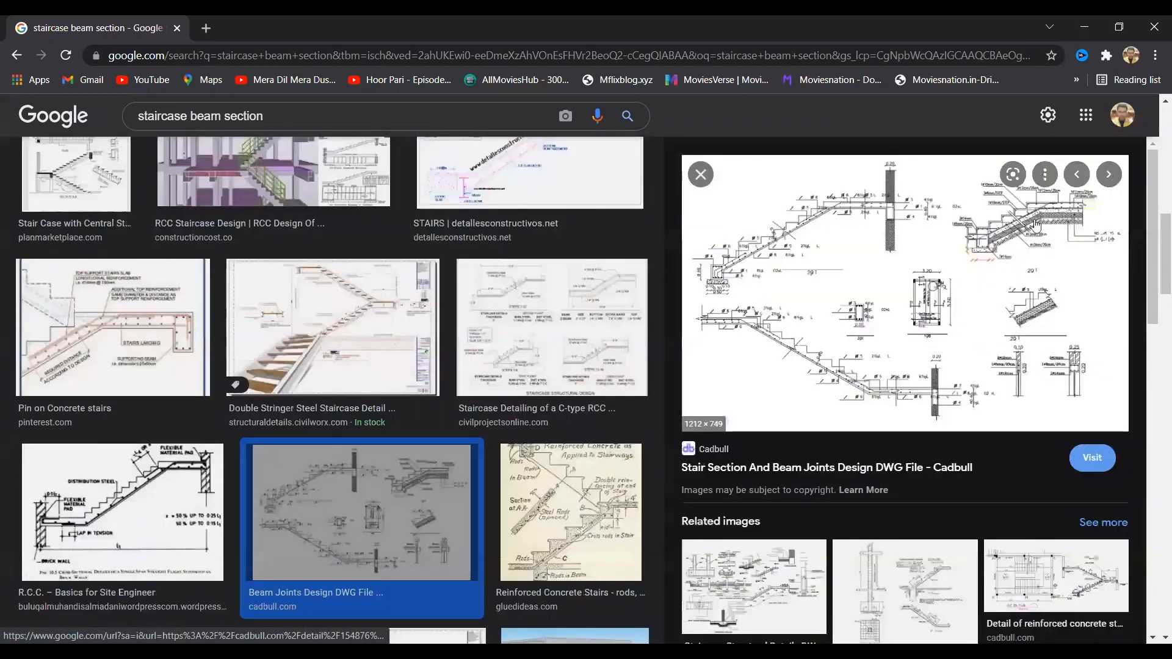
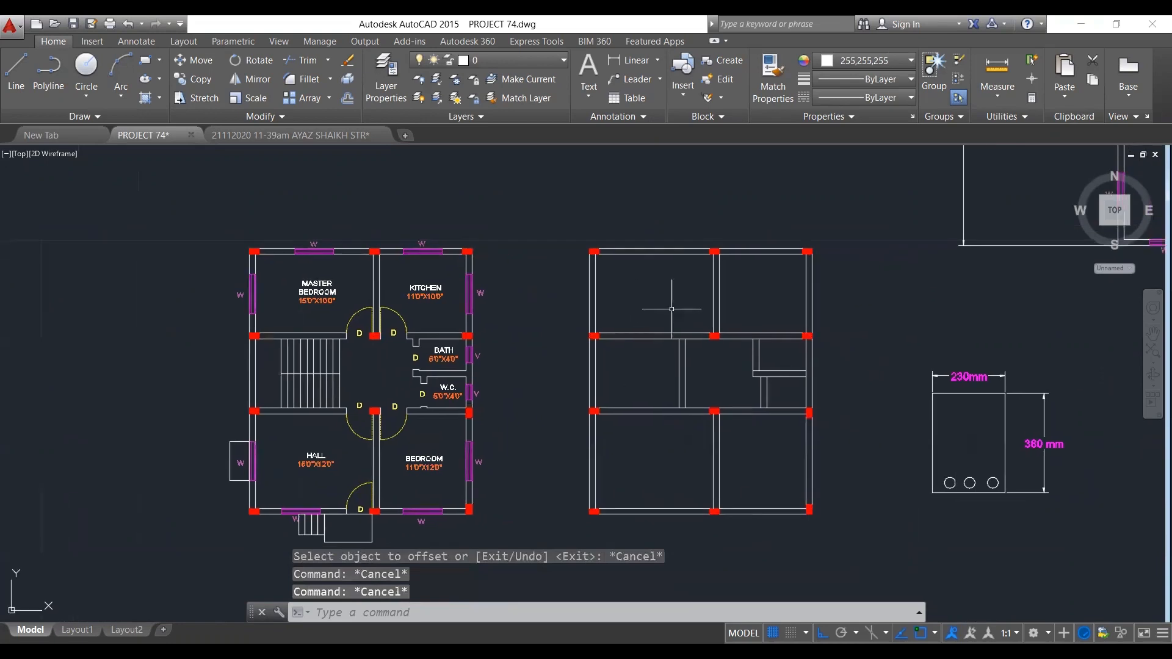
Switch to AutoCAD and create a new layer named BEAM with the colour white.
text(LA)
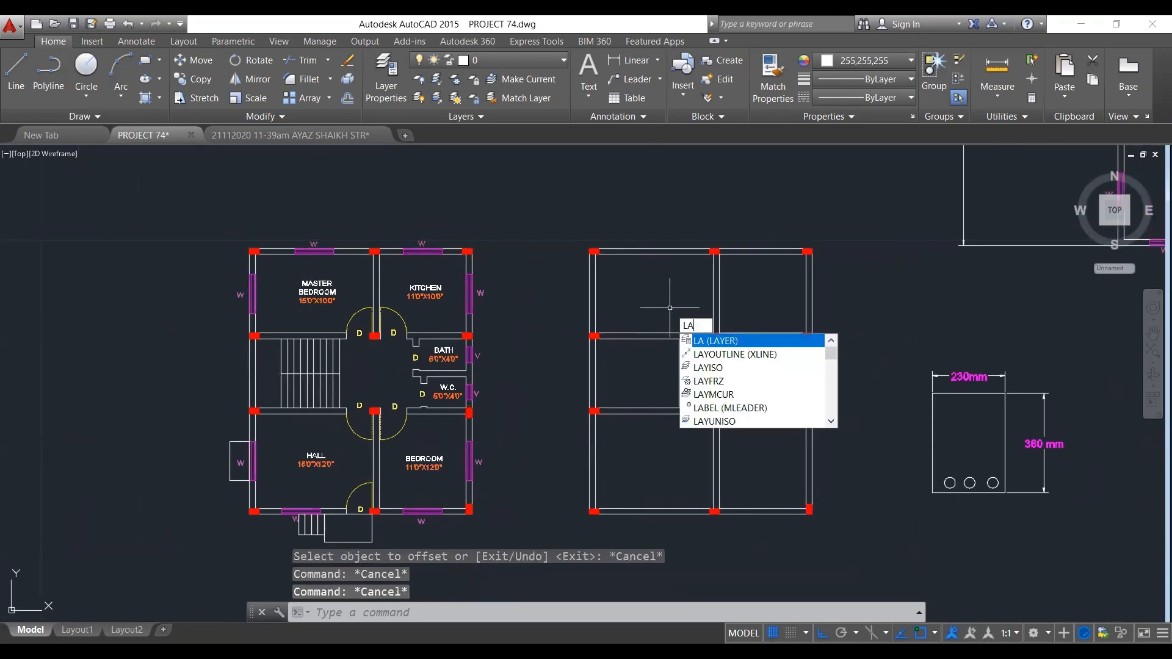
key(Return)
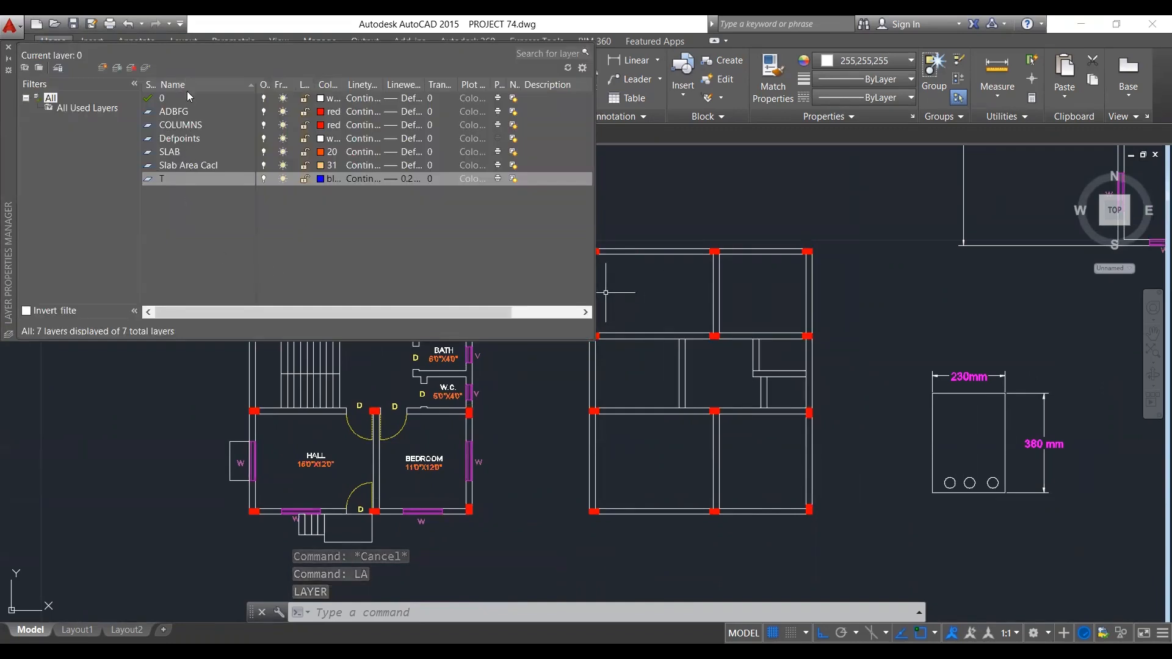
click(102, 68)
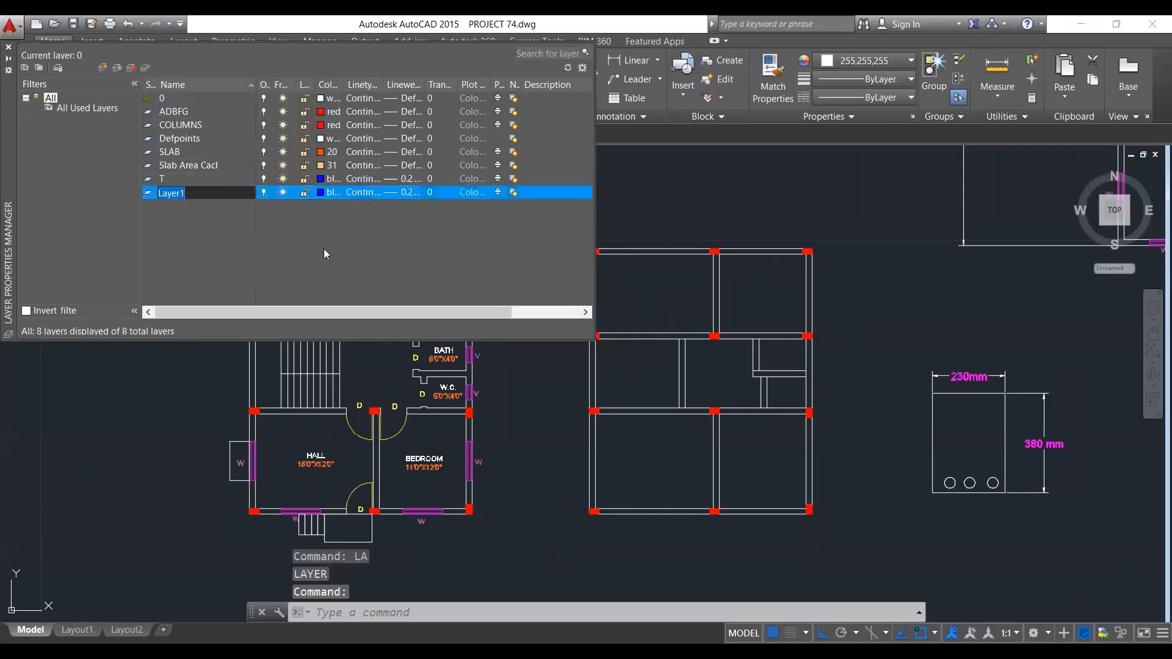
text(BEAM)
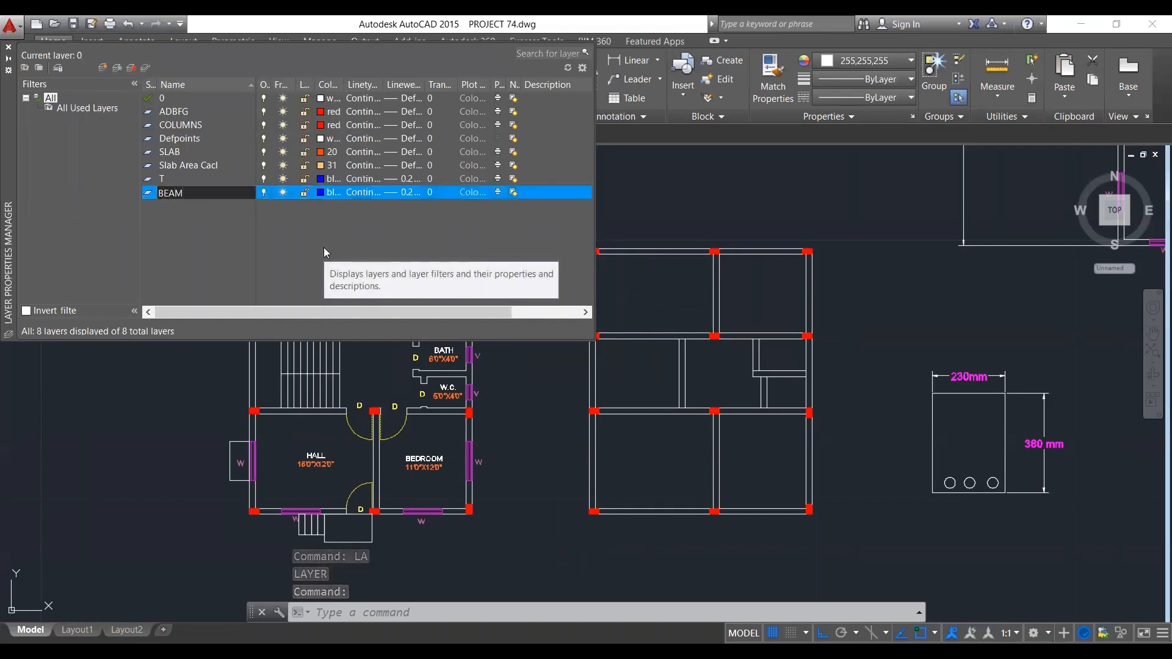
click(320, 191)
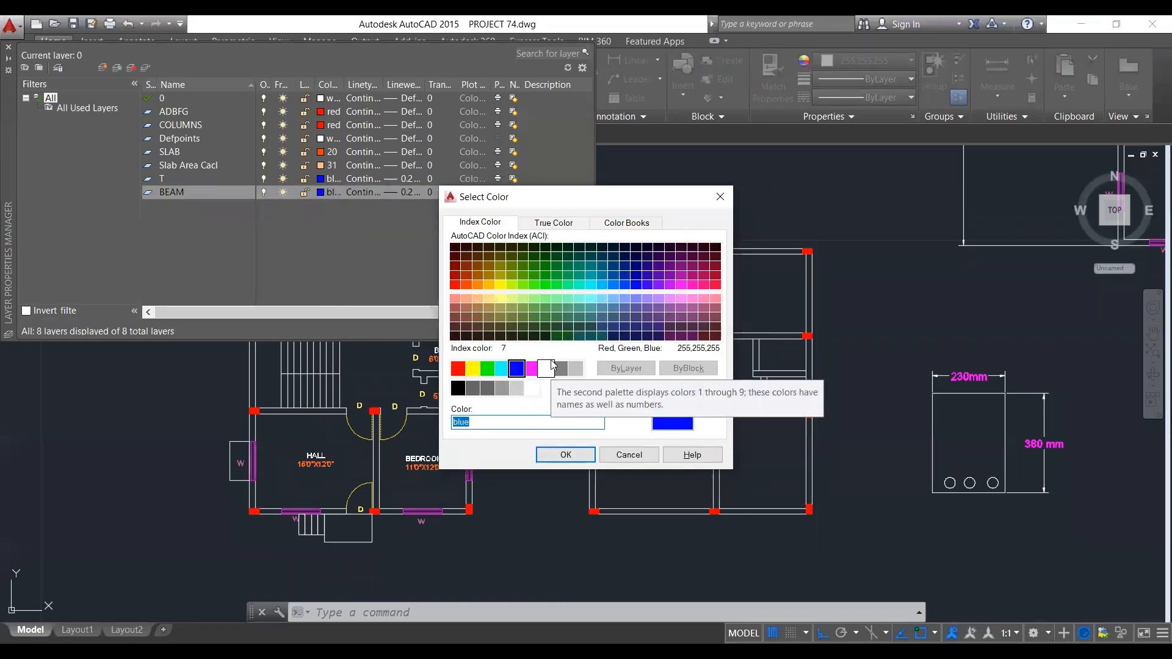
click(552, 370)
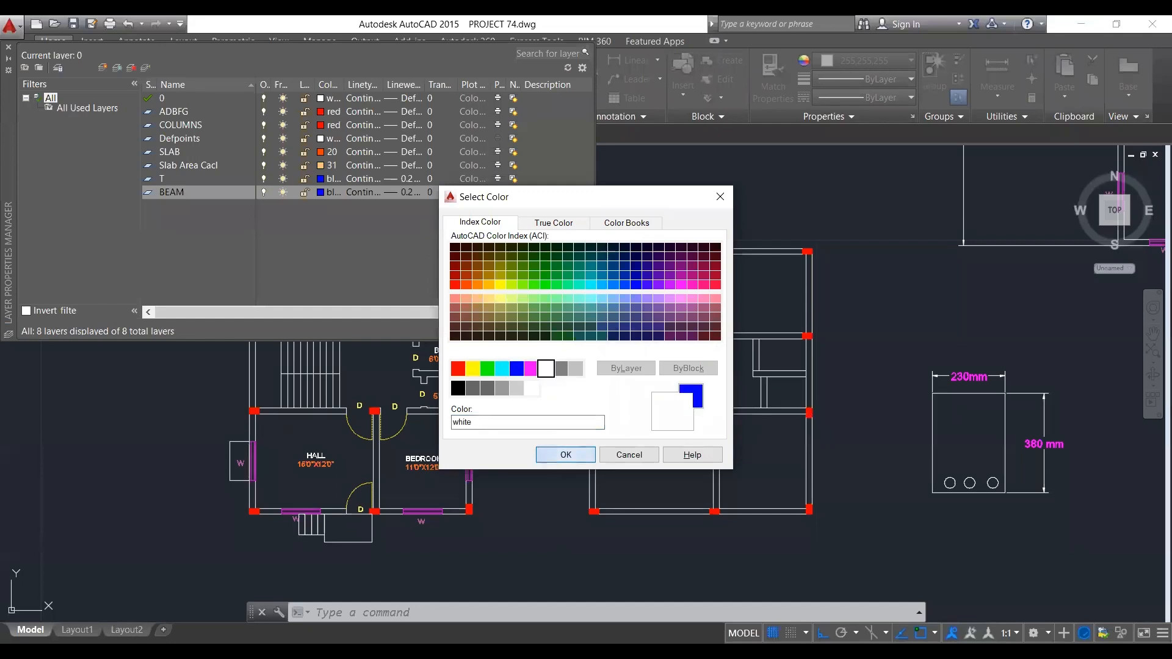
key(Return)
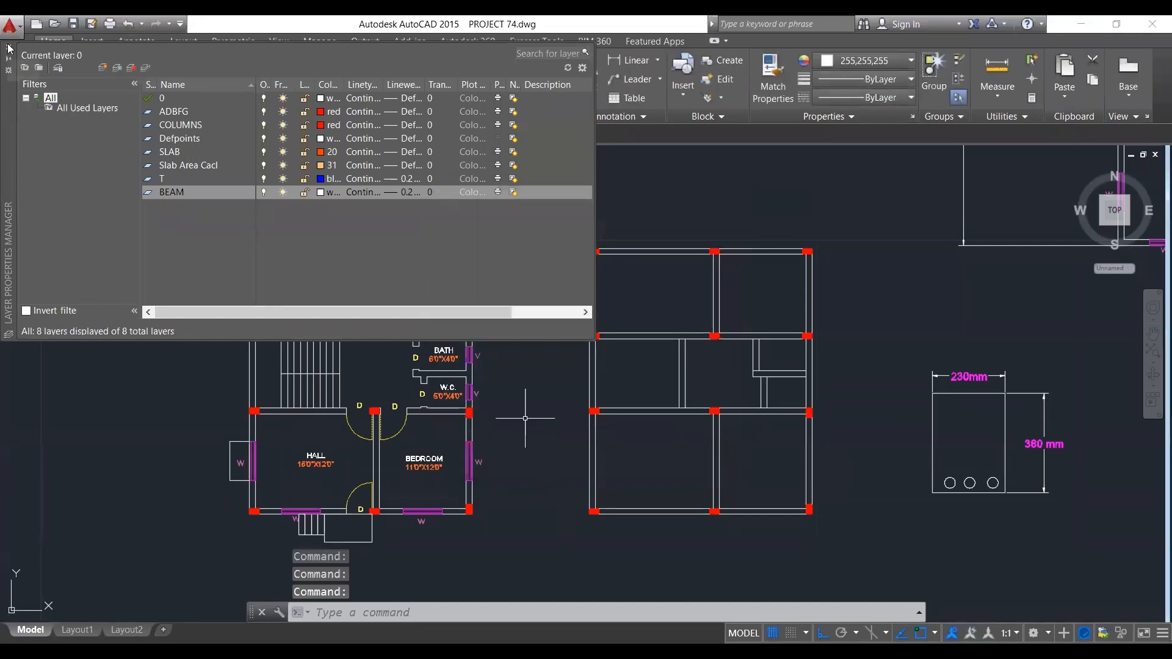
key(Escape)
Assign all perimeter, inner, staircase, bath and W.C. beam lines of the beam layout to the BEAM layer, leaving out the columns.
click(698, 373)
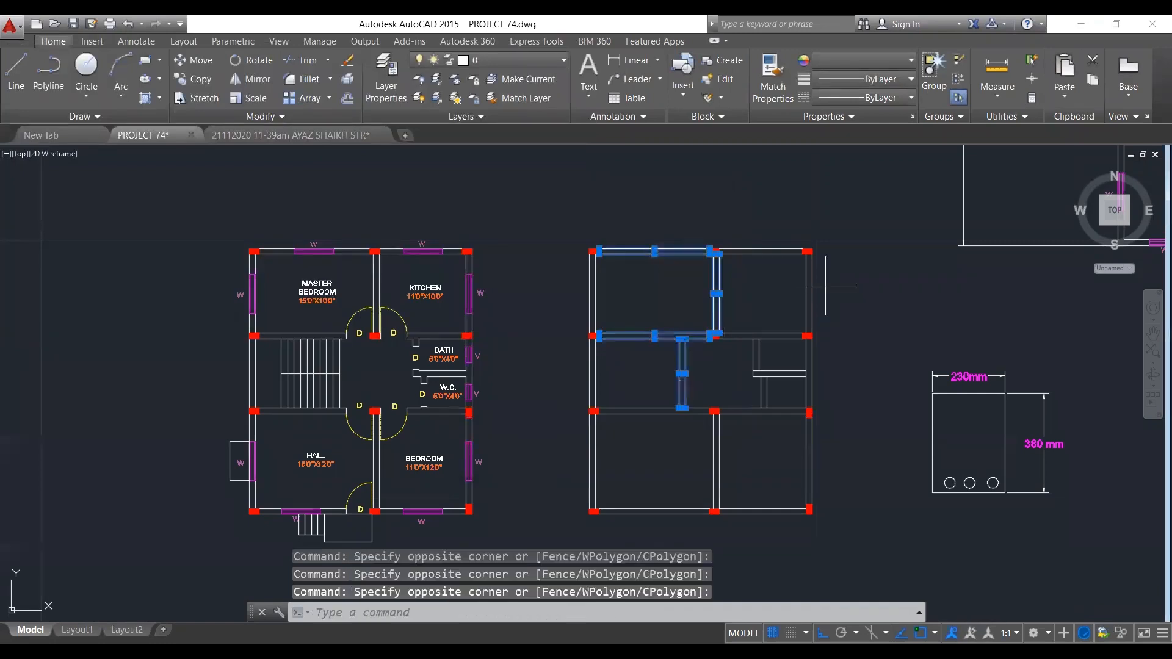
drag(826, 285, 781, 354)
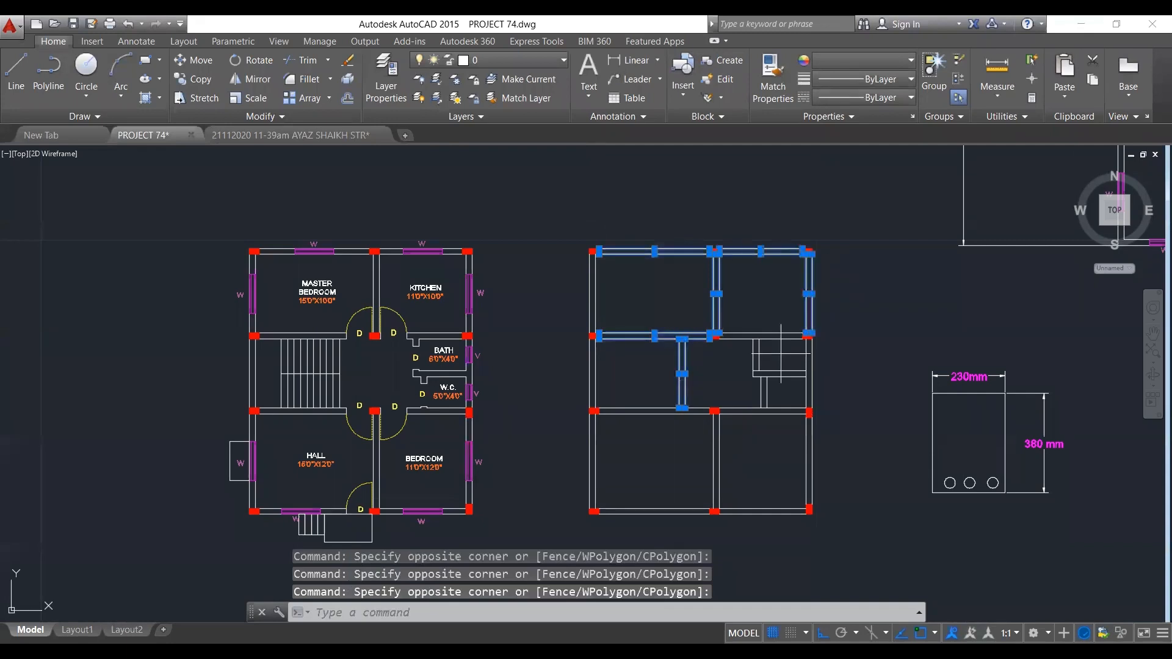
click(781, 354)
click(748, 327)
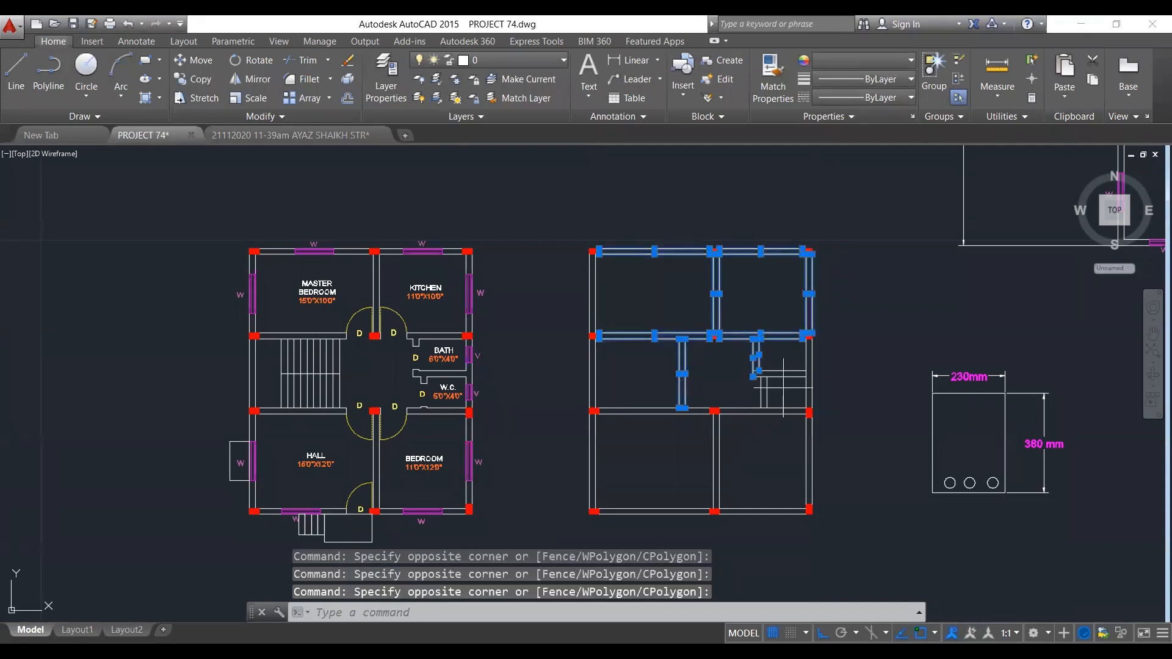
click(784, 388)
click(754, 366)
click(844, 370)
click(804, 400)
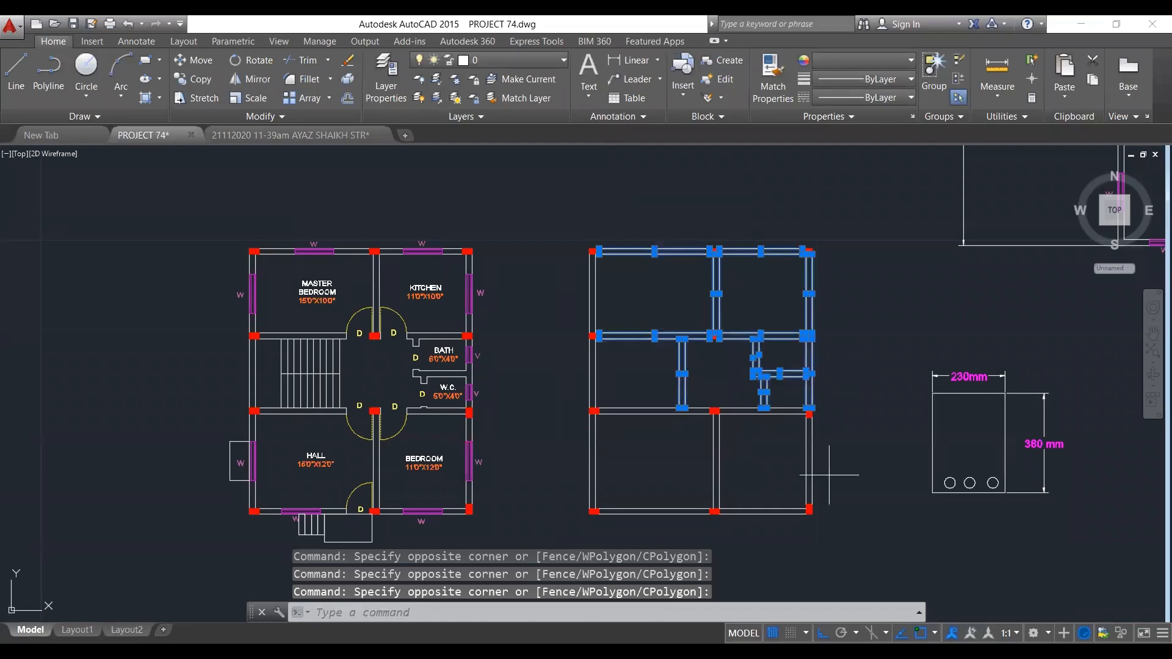
click(829, 475)
click(711, 405)
click(764, 526)
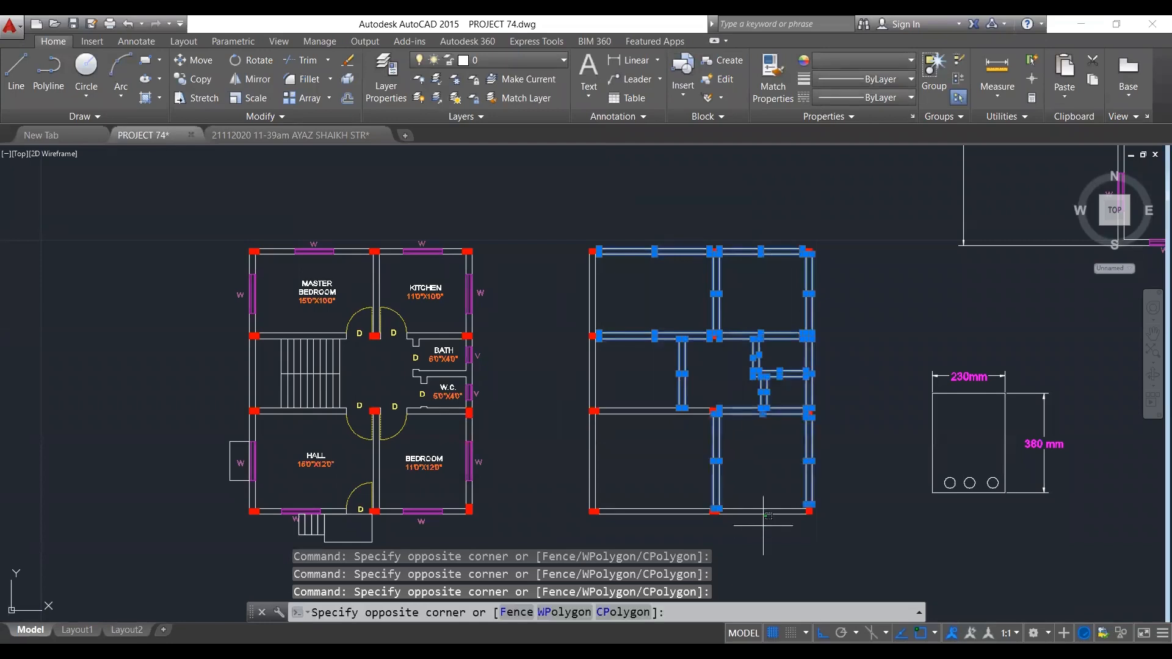
click(641, 405)
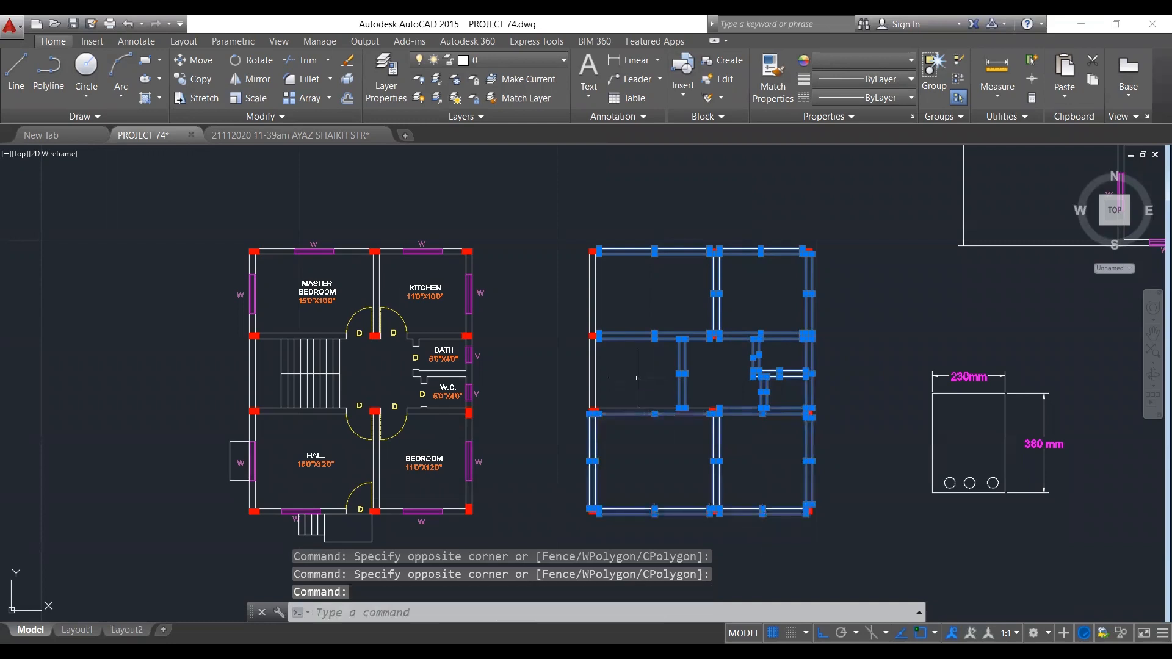
click(642, 395)
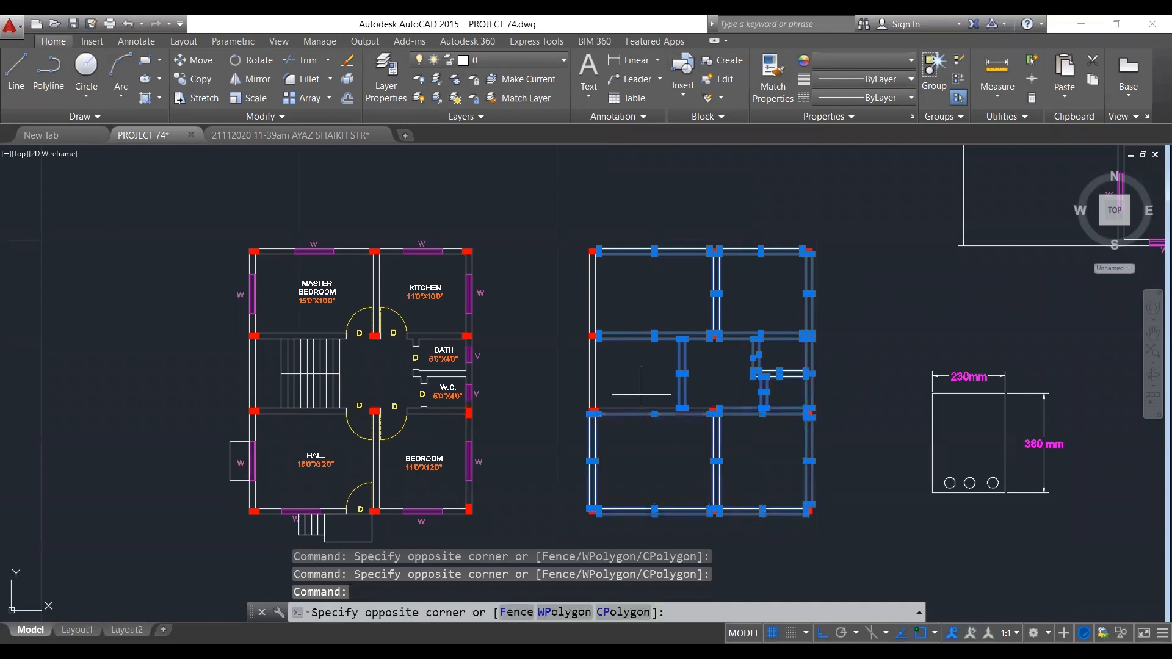
click(576, 302)
scroll(731, 385, up, 2)
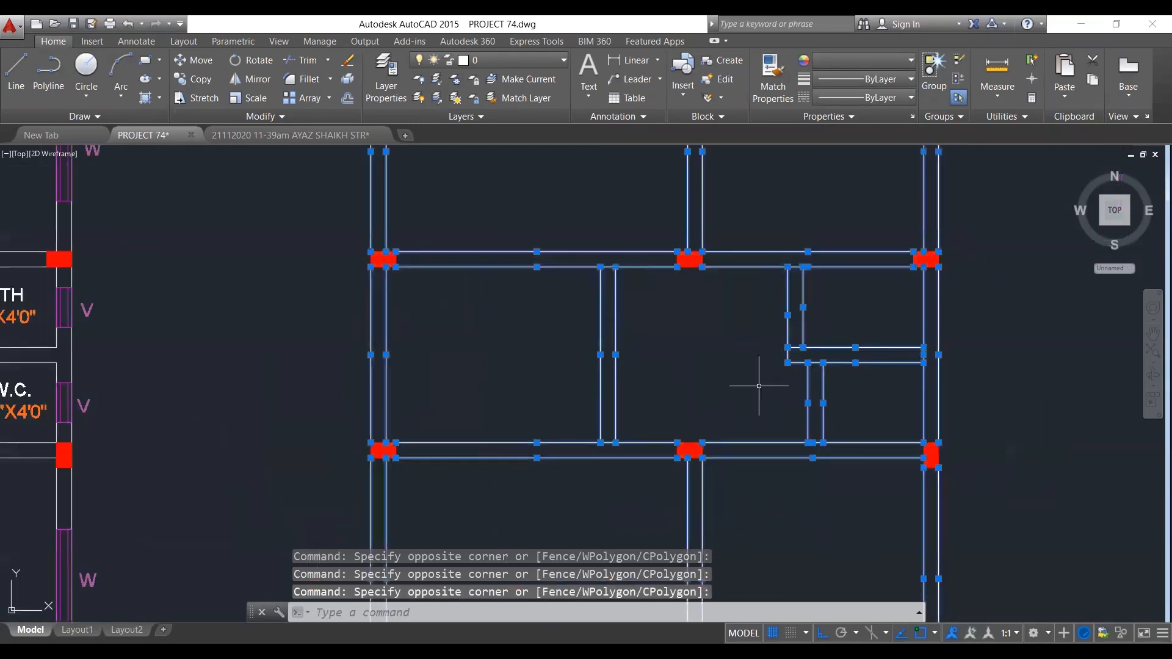
scroll(879, 371, up, 1)
scroll(781, 337, down, 2)
scroll(718, 372, down, 1)
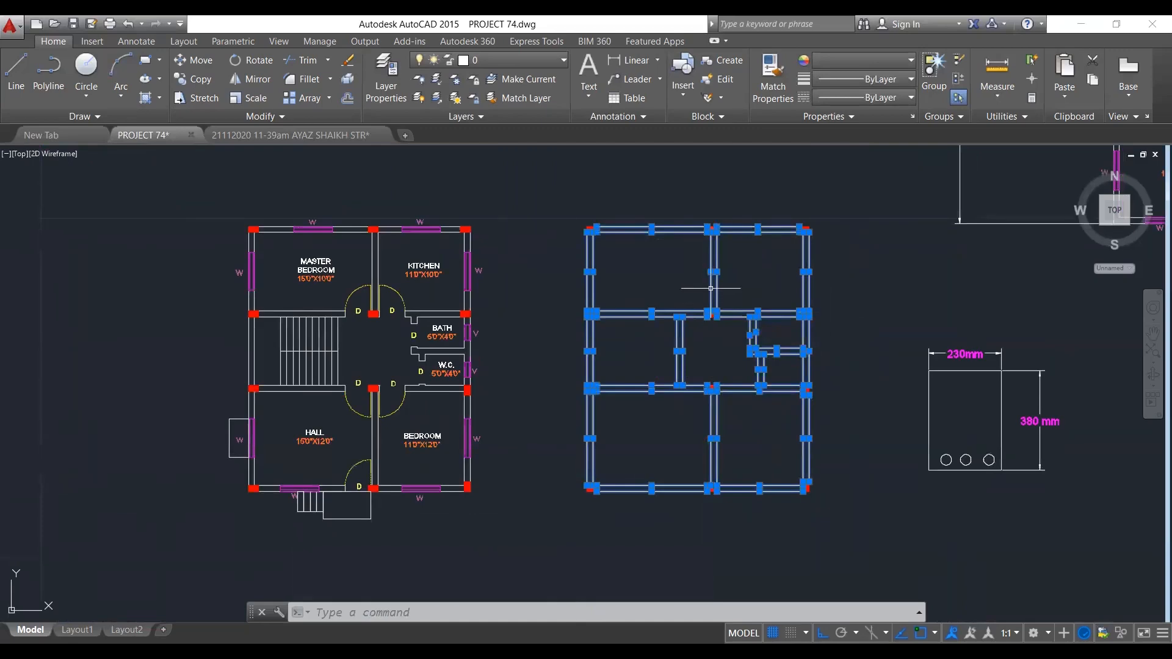
scroll(705, 226, up, 3)
scroll(585, 240, up, 2)
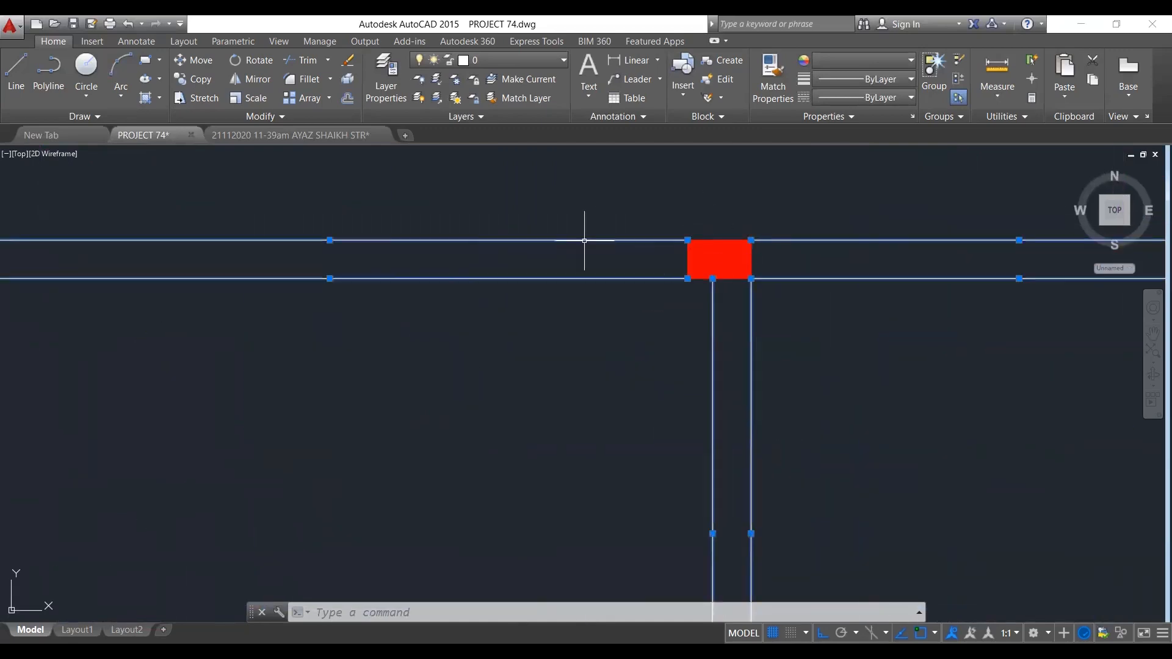
scroll(616, 261, down, 5)
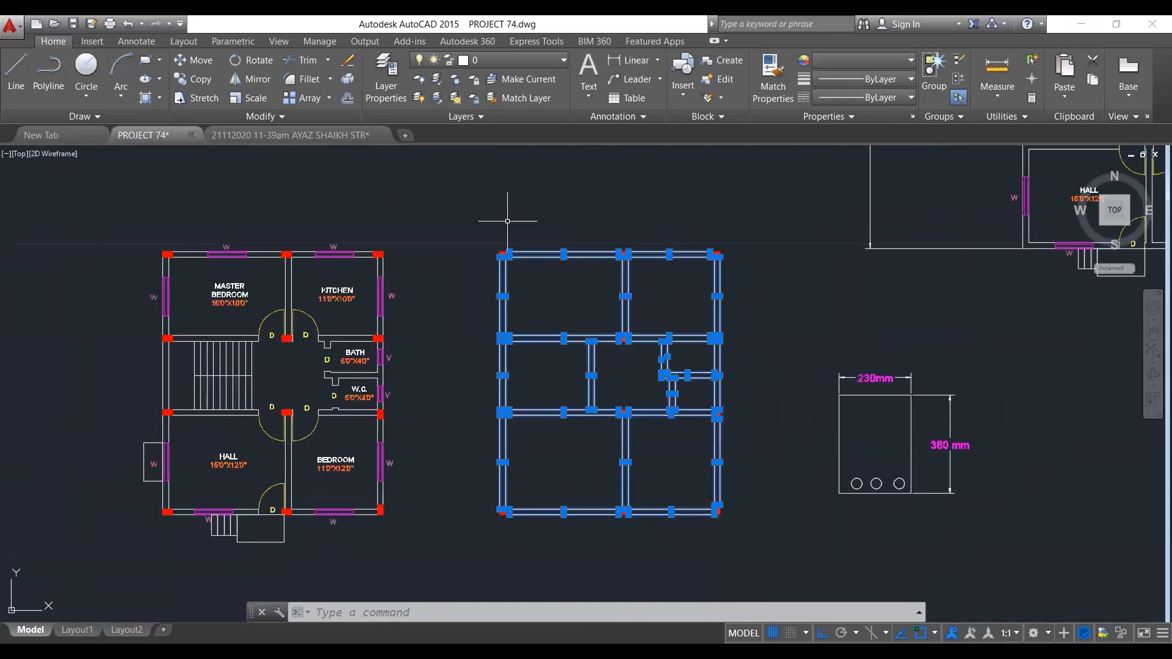
click(487, 60)
click(490, 114)
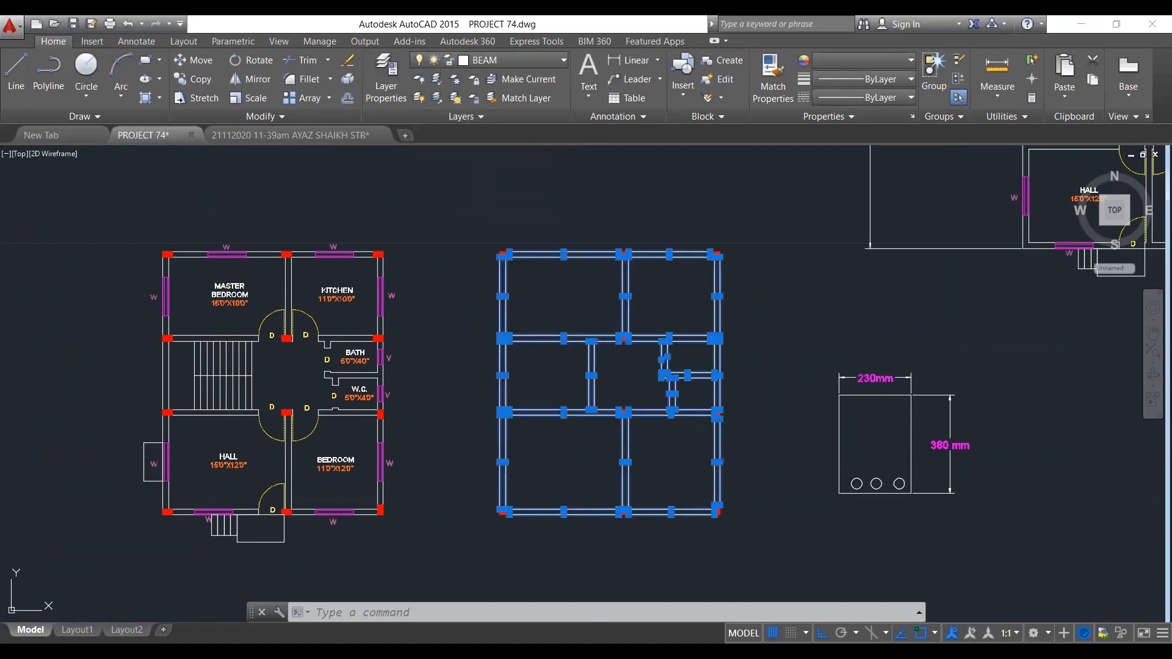
key(Escape)
key(Escape)
key(Escape)
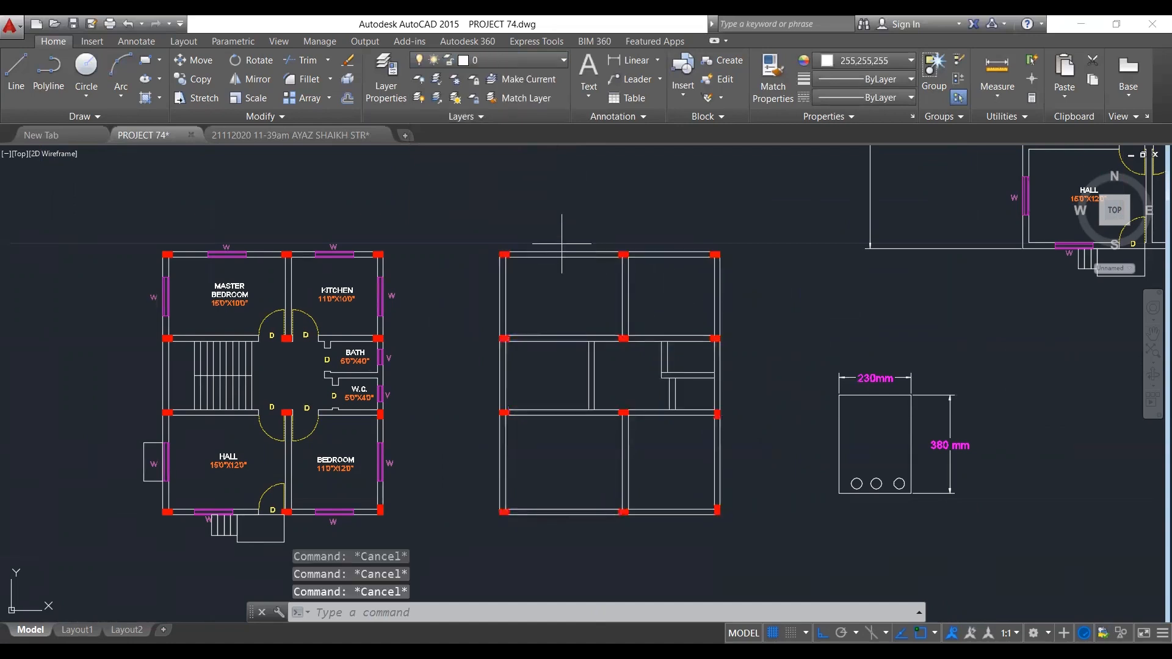
Check the layer assigned to the top beam lines, the upper middle inner beam and two of the top columns.
click(562, 243)
click(516, 273)
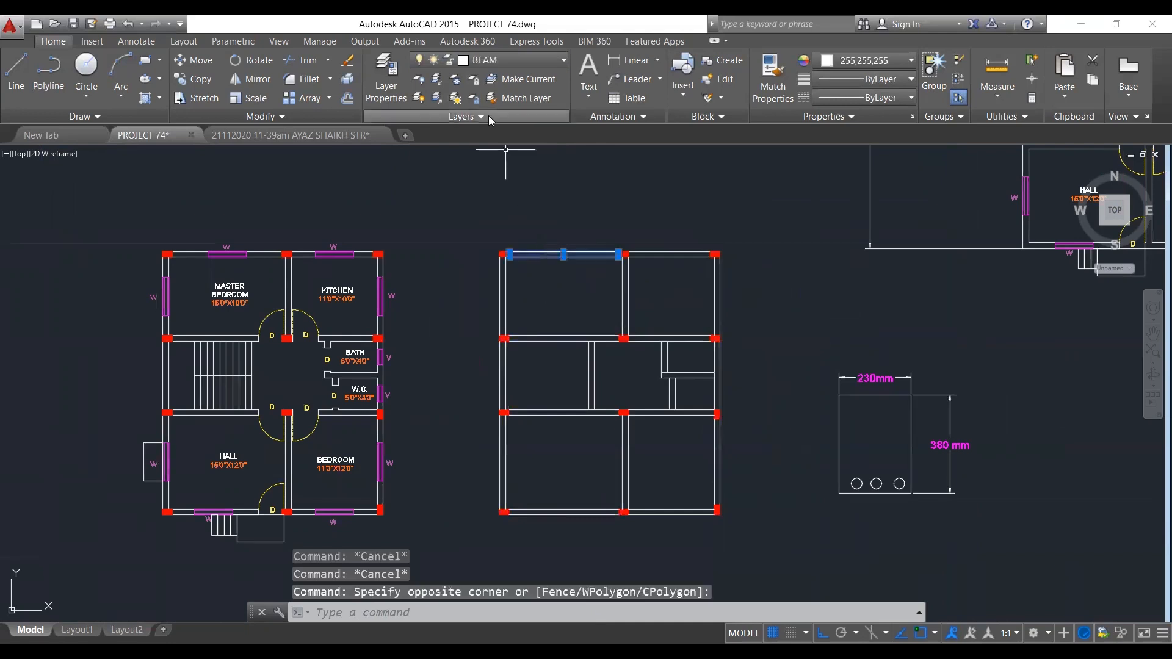
key(Escape)
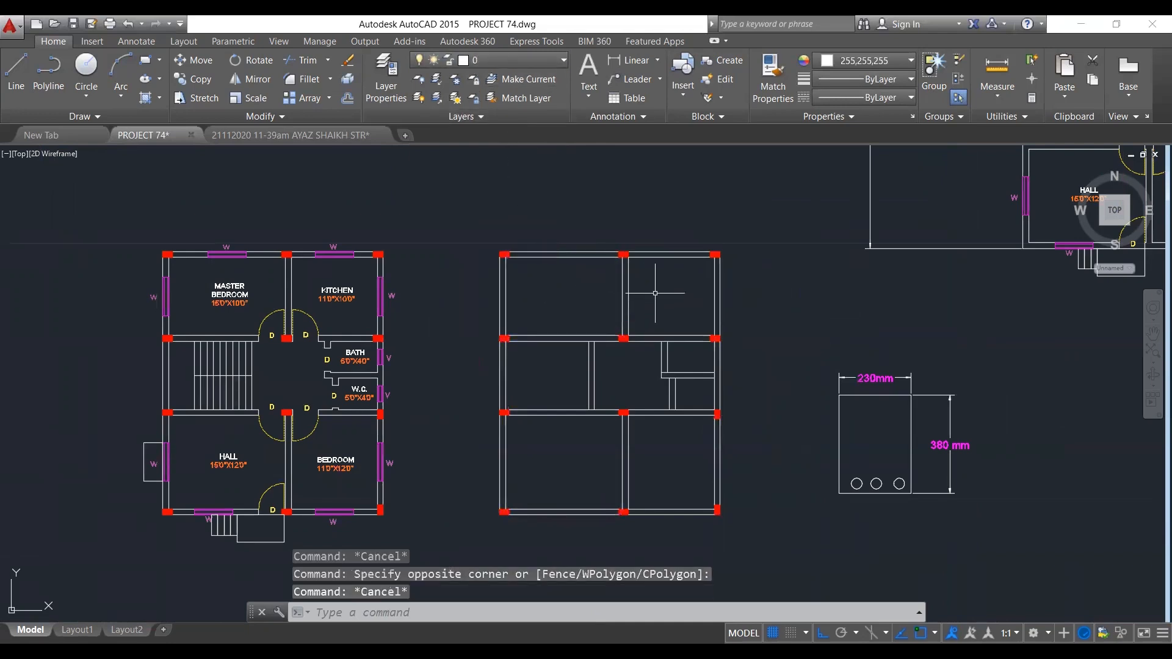
click(655, 293)
click(610, 278)
key(Escape)
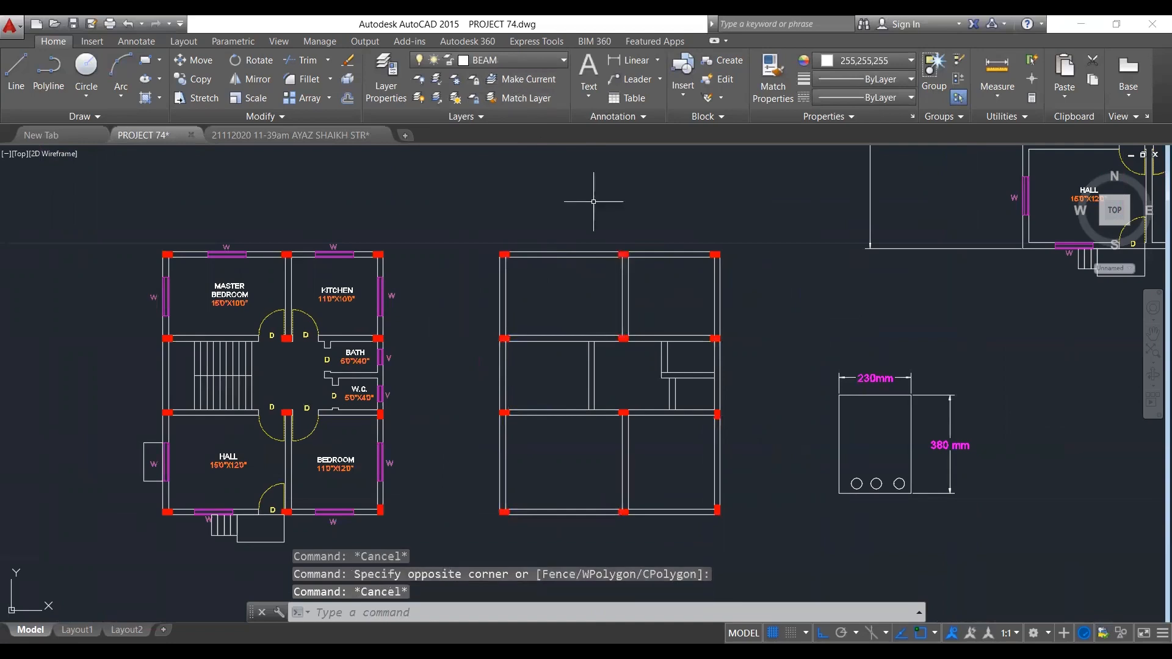
click(594, 208)
click(638, 263)
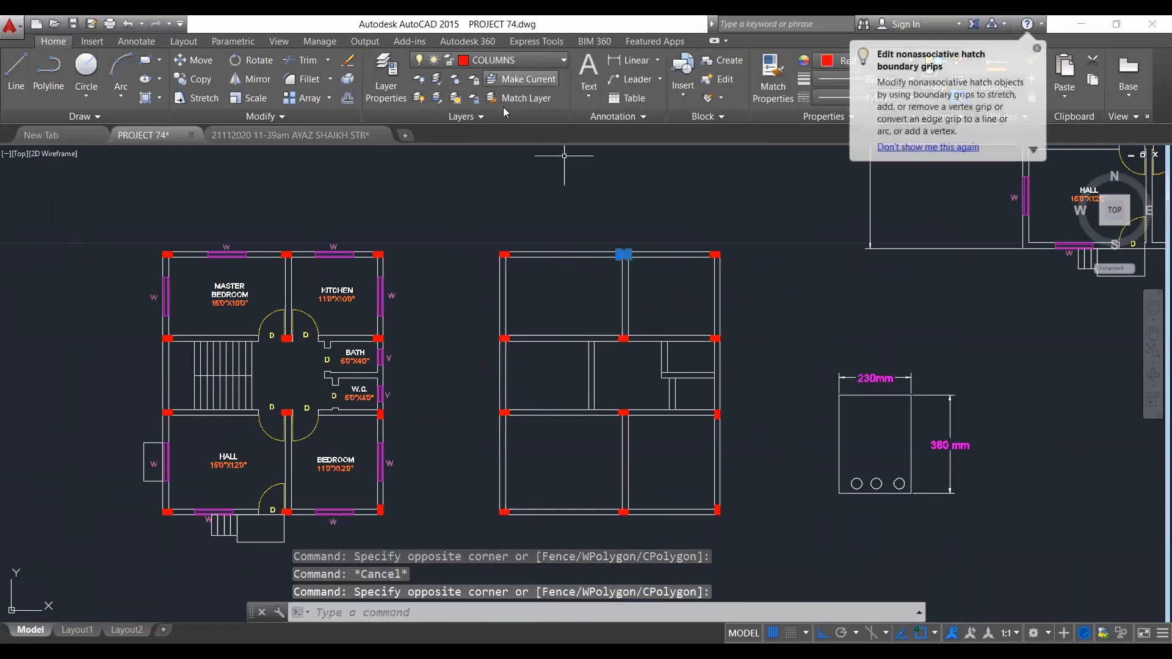
key(Escape)
click(696, 238)
click(733, 269)
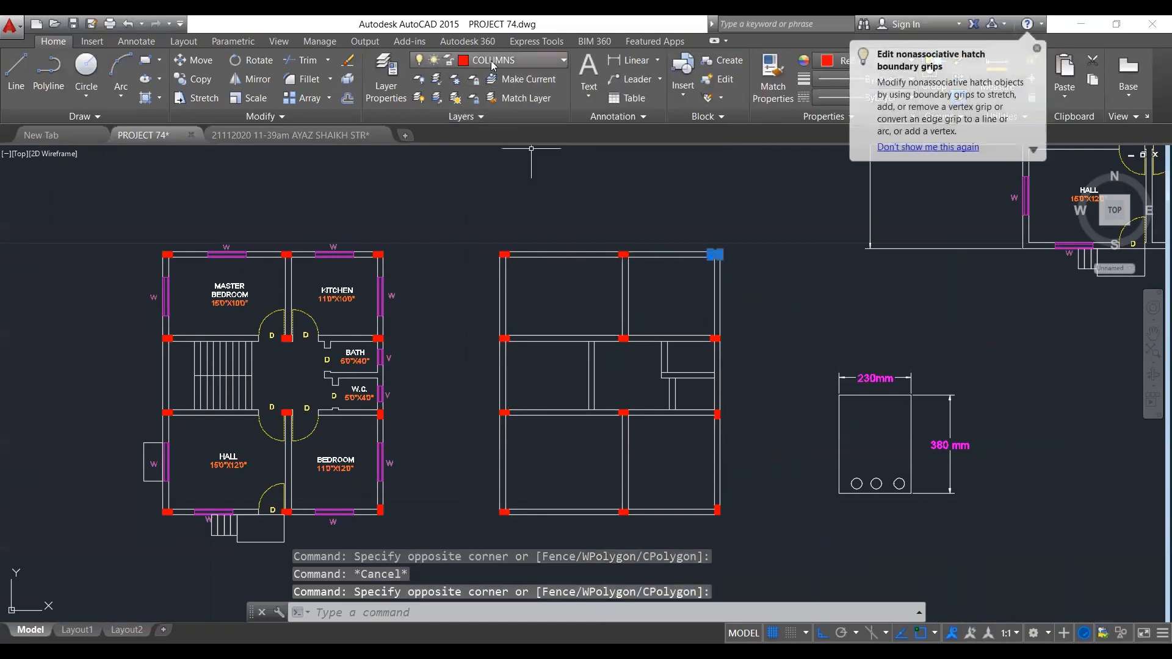
key(Escape)
Copy a door label D from the house plan and paste it below the beam layout's lower left column.
scroll(801, 331, down, 2)
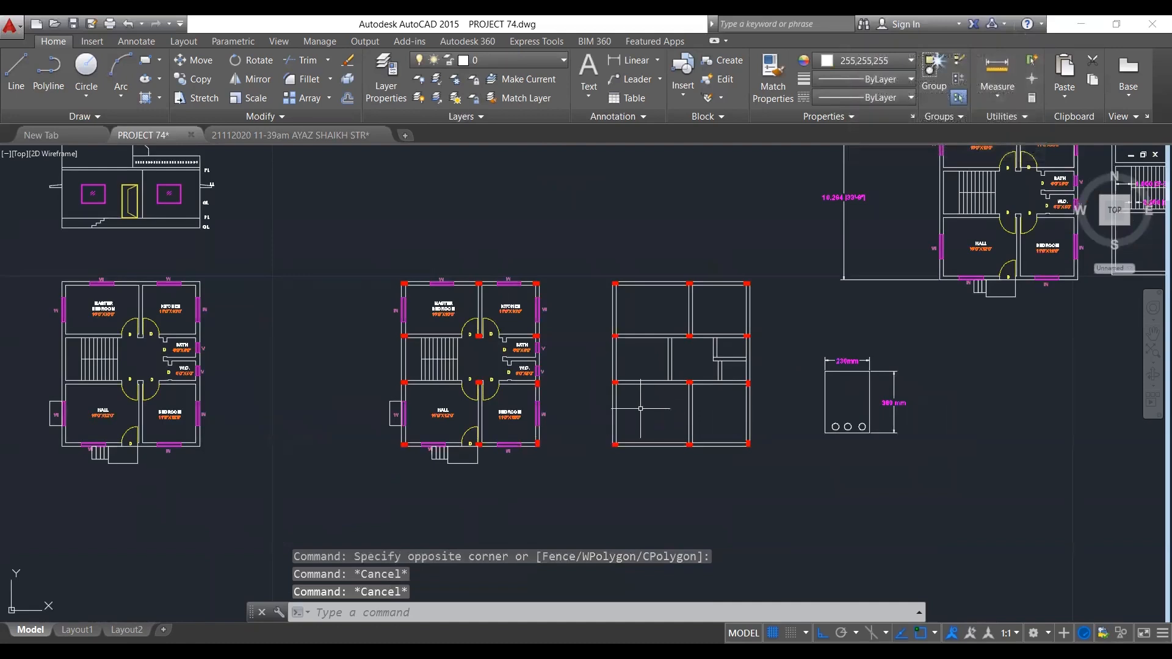
scroll(513, 414, up, 2)
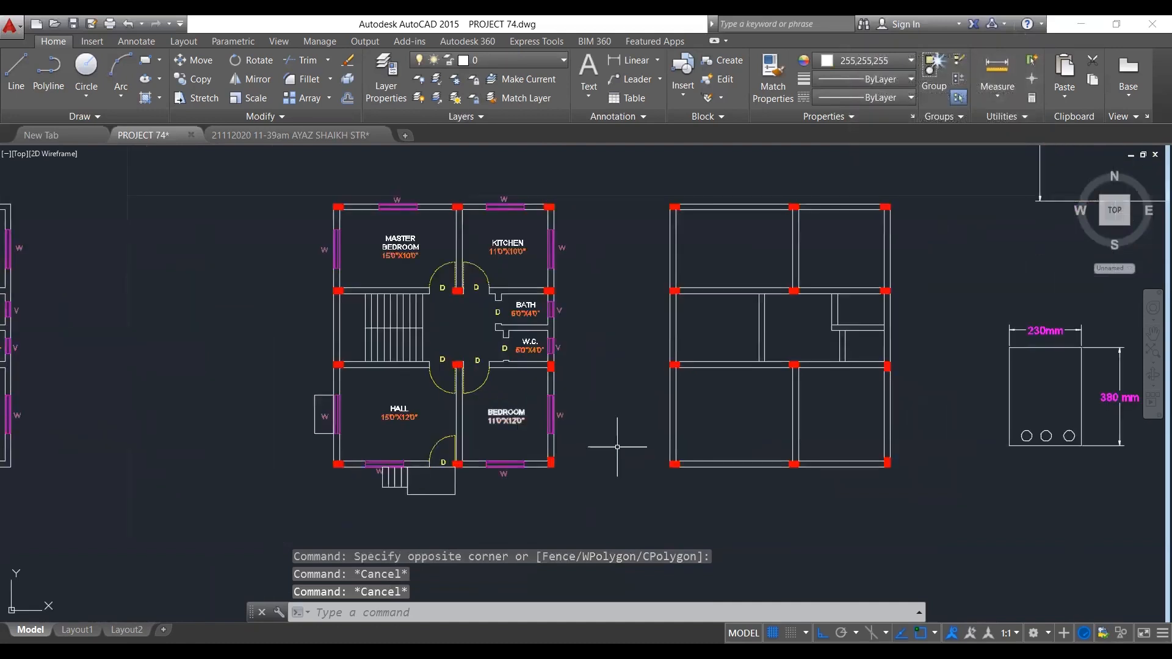
click(477, 361)
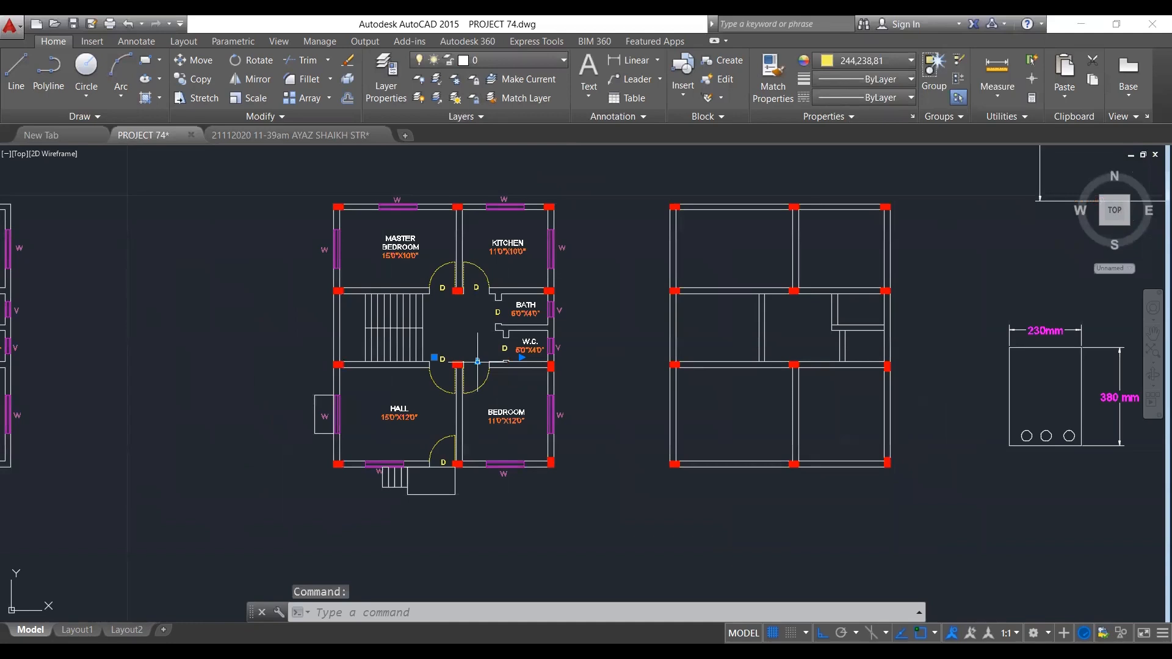
key(ctrl+v)
scroll(477, 361, up, 6)
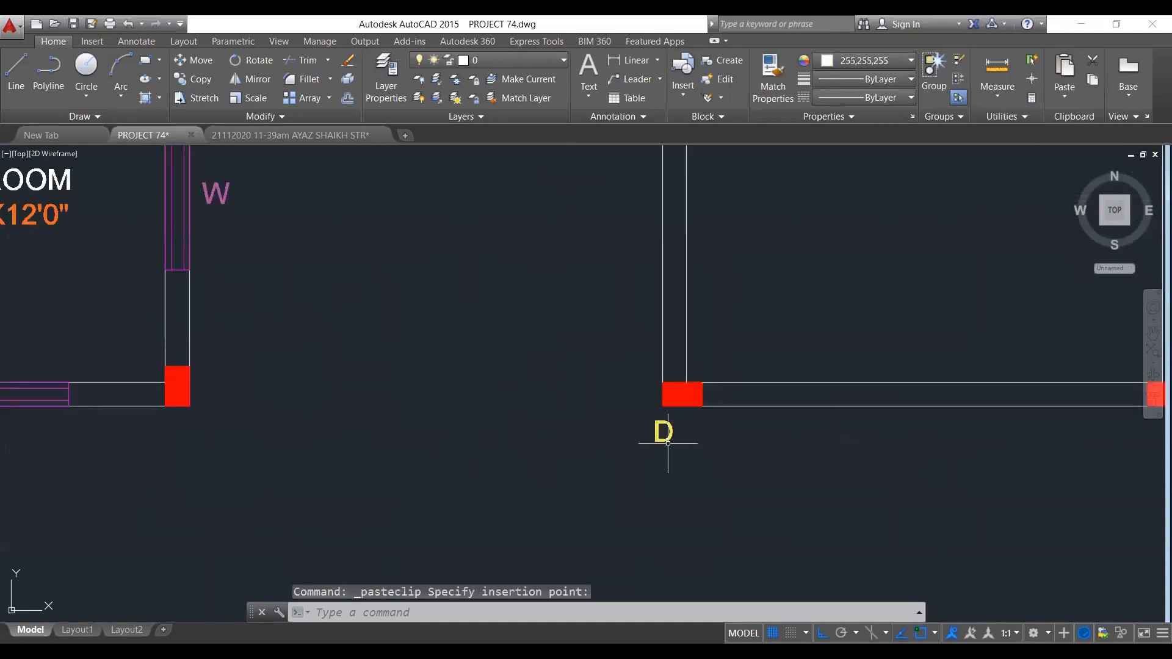
click(478, 361)
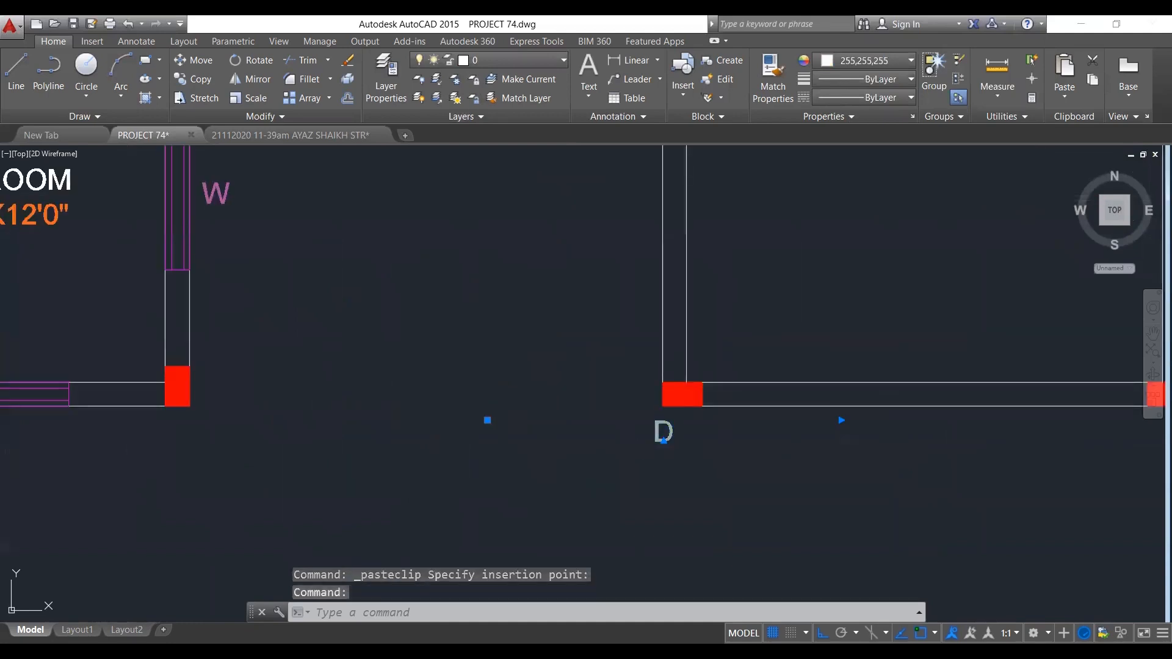
Change the pasted D label's text to C1 and narrow its text frame.
double_click(680, 432)
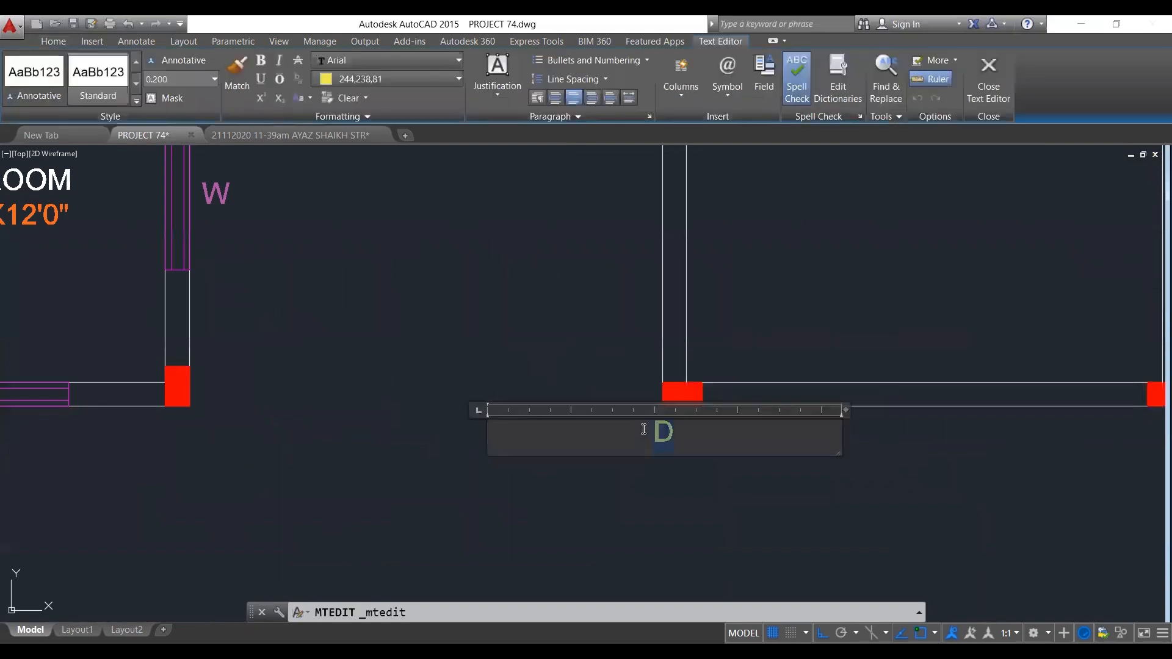
text(C1)
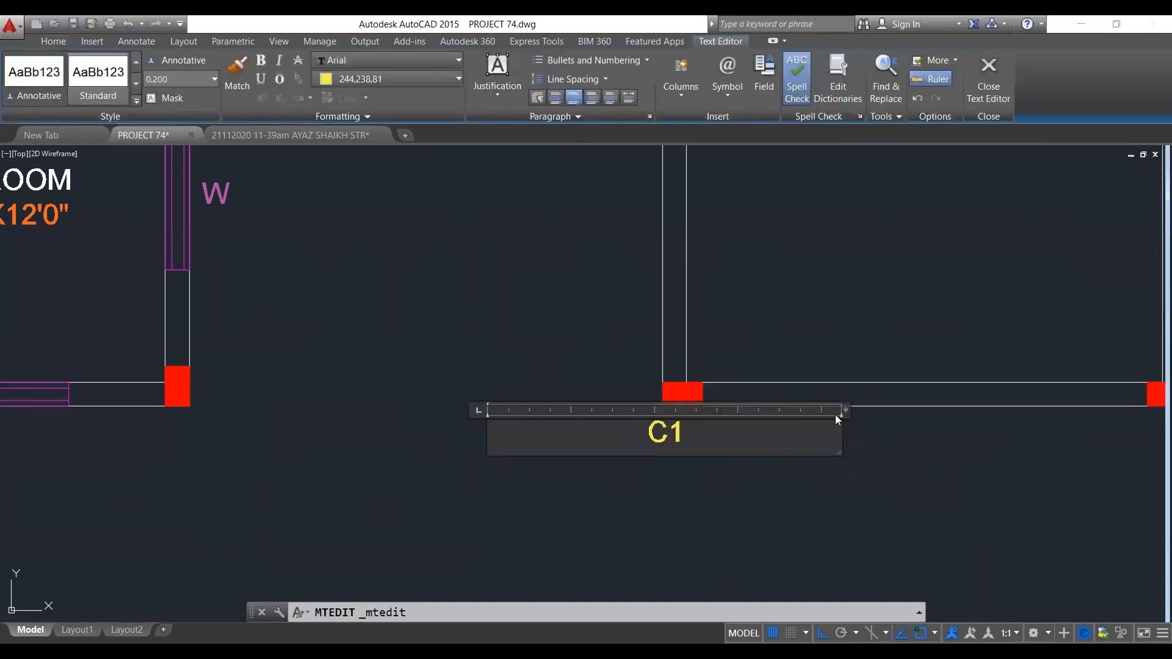
drag(840, 427, 552, 431)
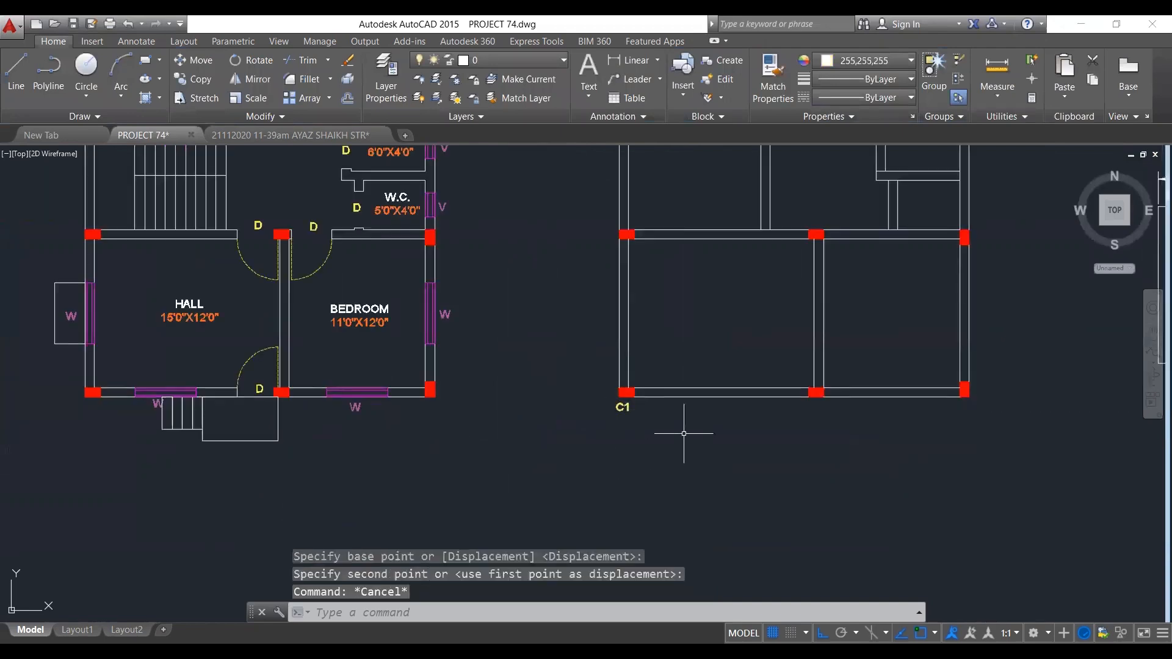
Set the text height of the C1 column label to 0.3.
middle_drag(685, 432, 629, 484)
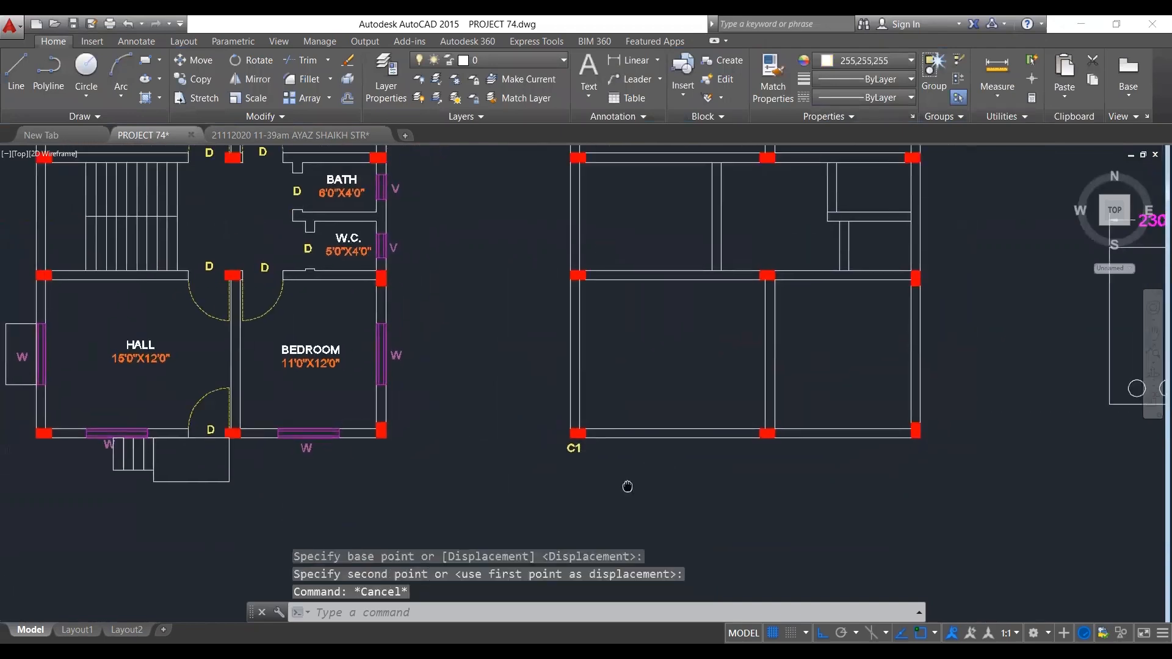
click(572, 450)
double_click(571, 449)
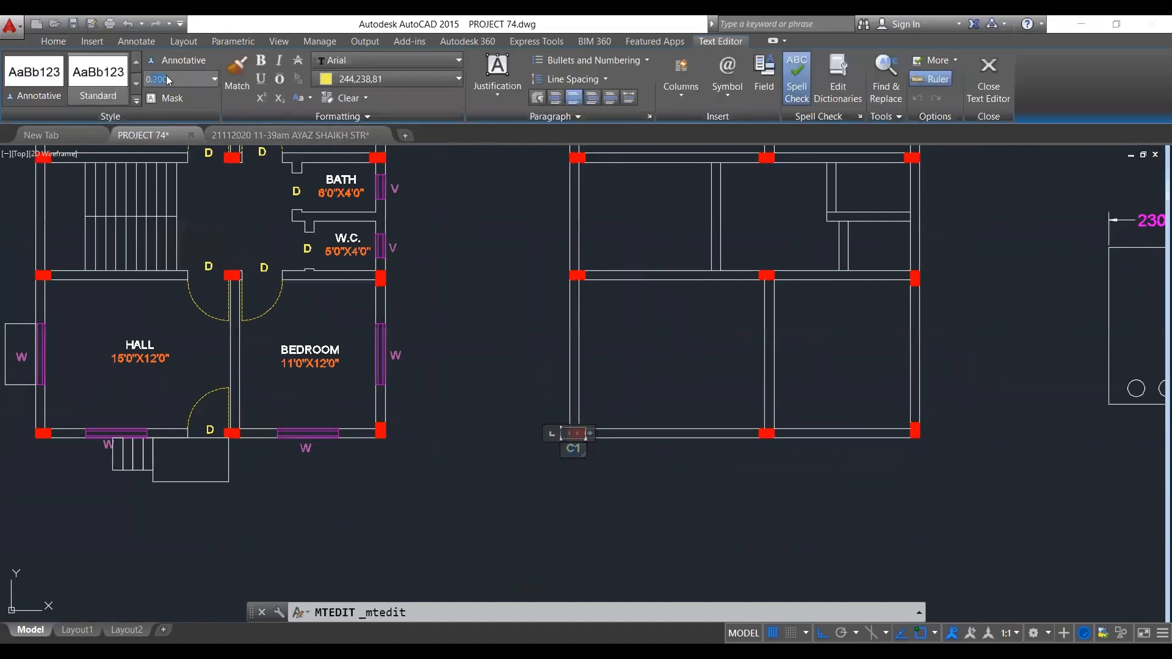
text(0.3)
key(Return)
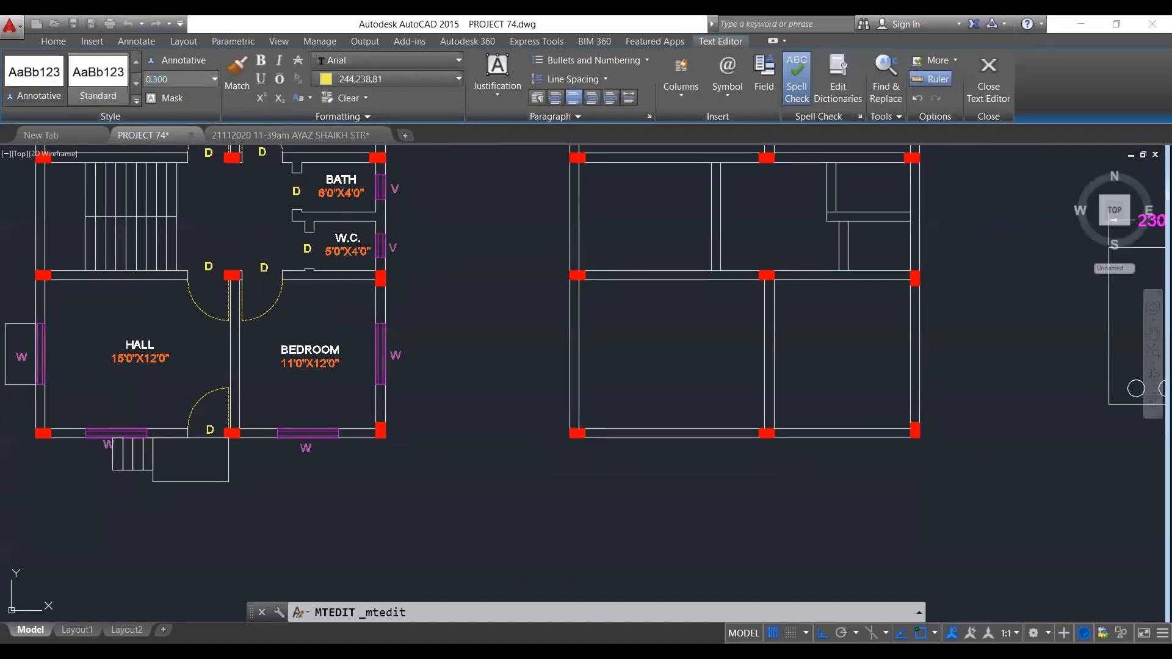
key(Escape)
scroll(675, 479, down, 3)
scroll(615, 472, up, 5)
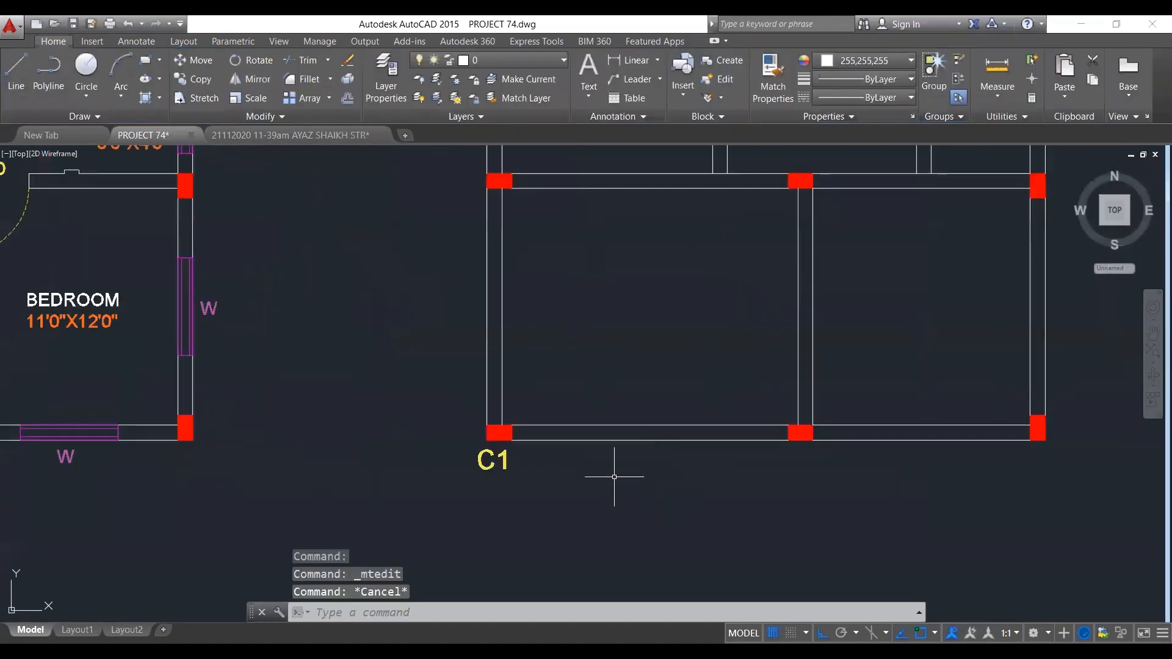
Assign the C1 label to the COLUMNS layer.
click(500, 464)
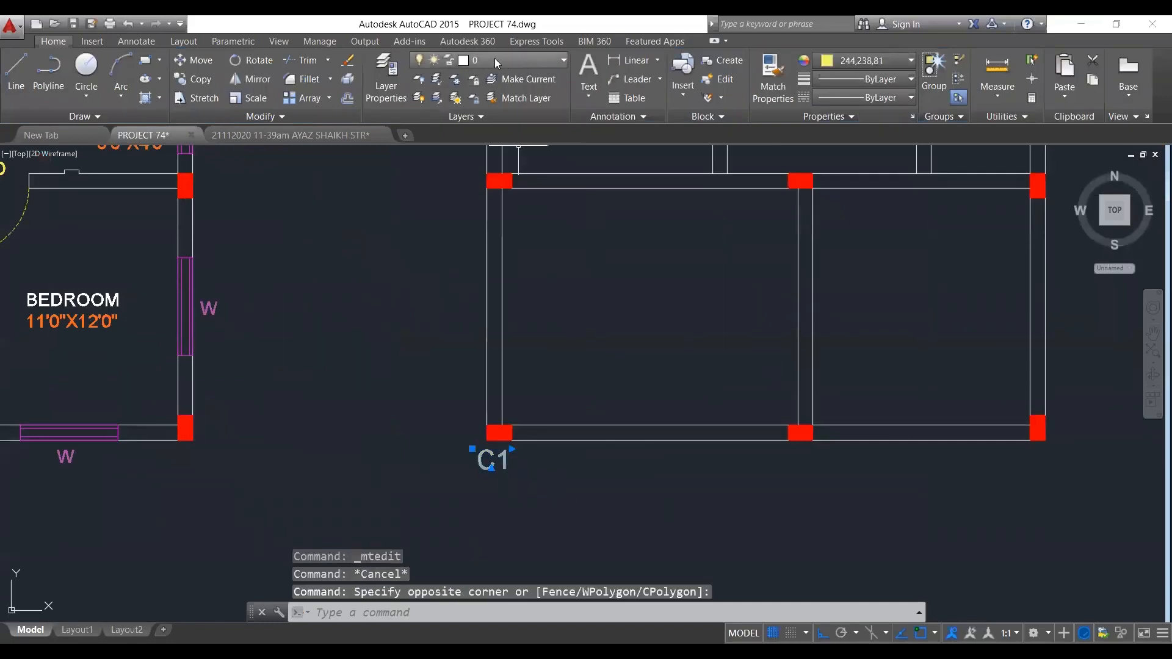
key(Escape)
click(483, 482)
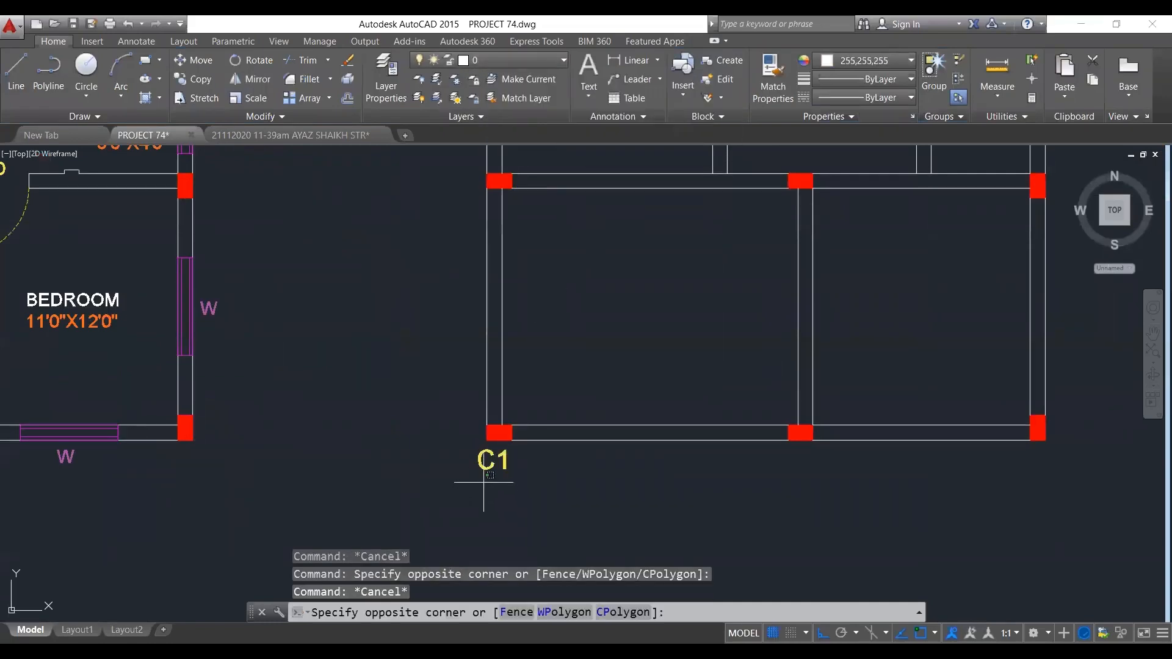
click(479, 467)
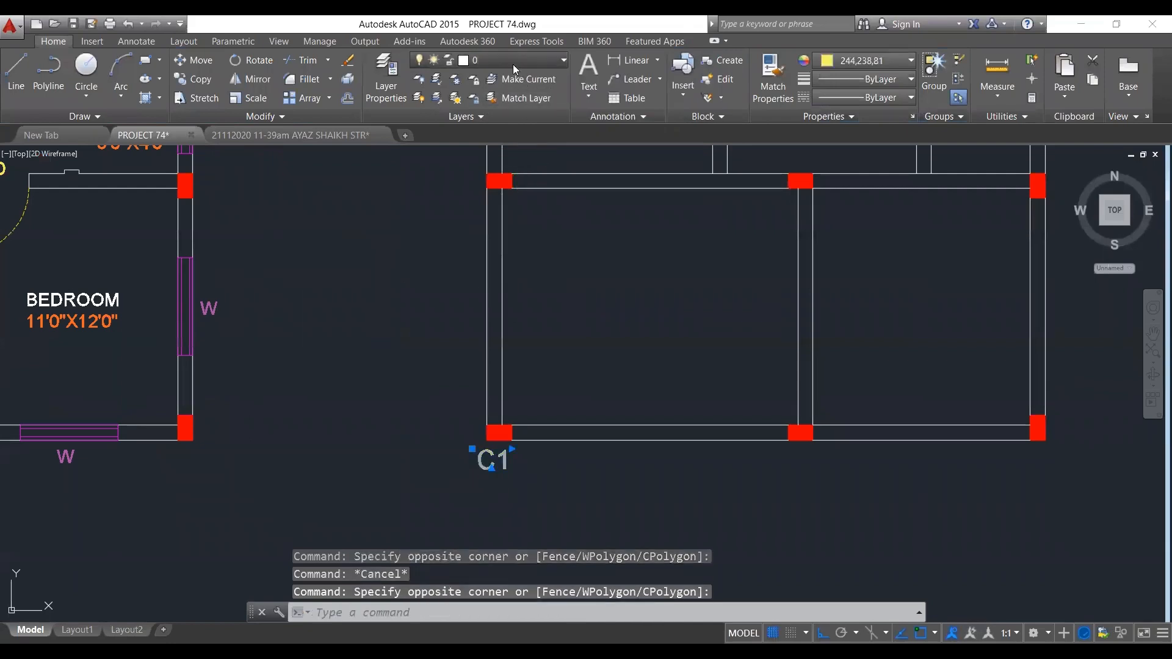
click(513, 65)
click(495, 133)
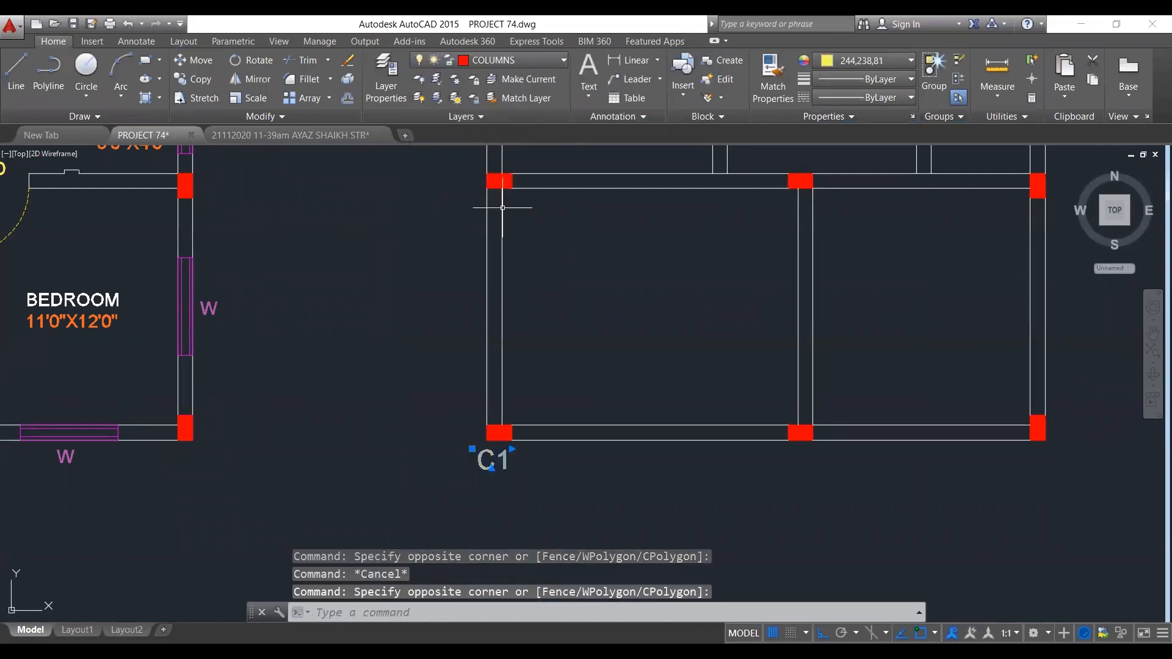
key(Escape)
click(510, 455)
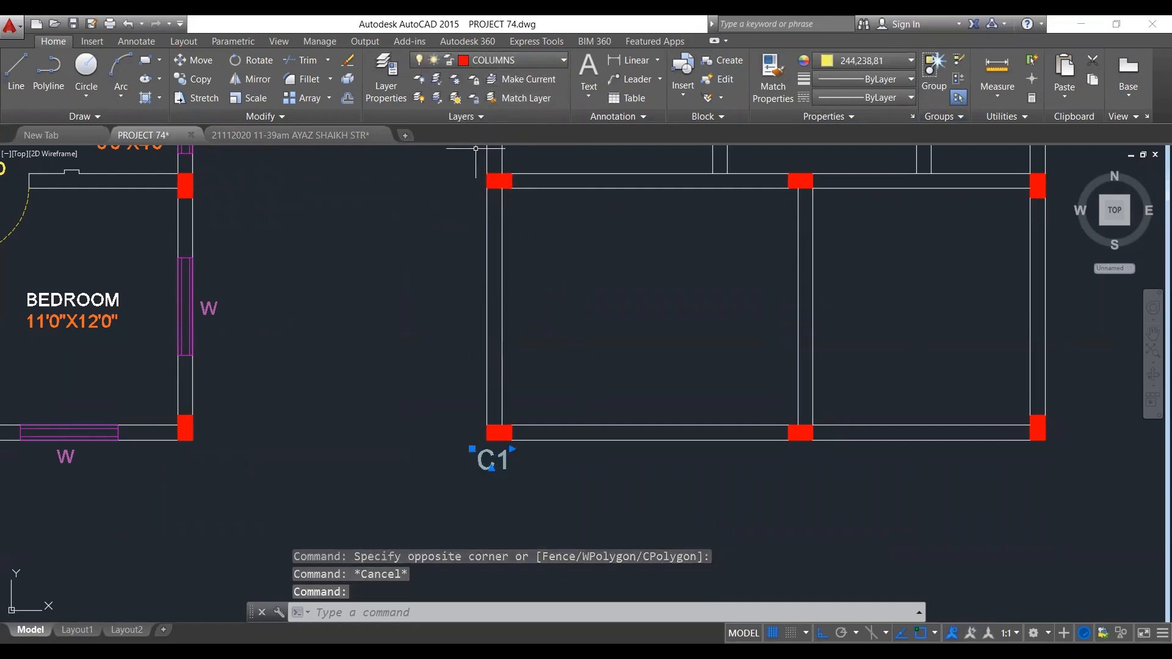
click(513, 60)
click(552, 170)
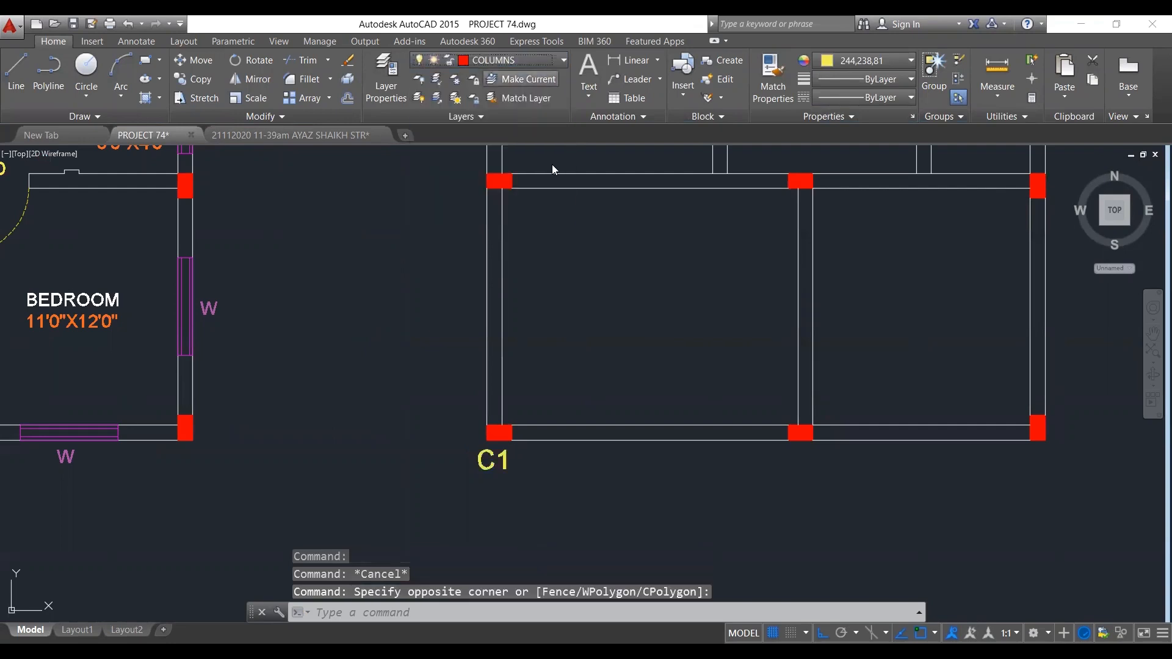
key(Escape)
Try blue as the C1 label's colour and settle on magenta.
click(496, 479)
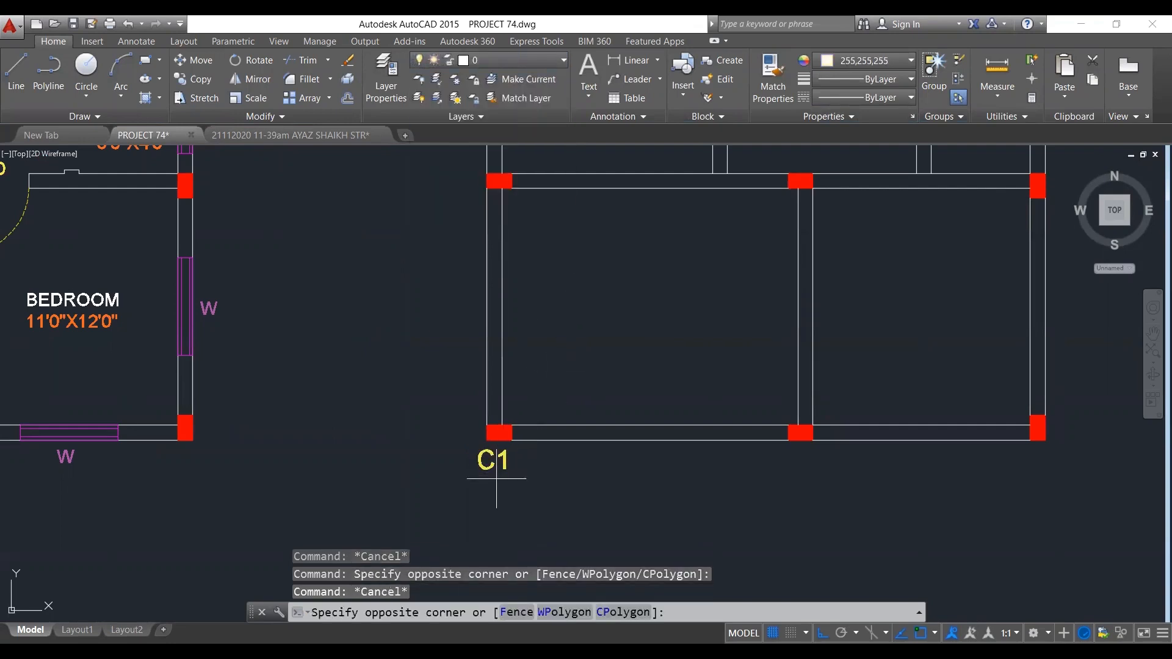
click(467, 446)
click(855, 61)
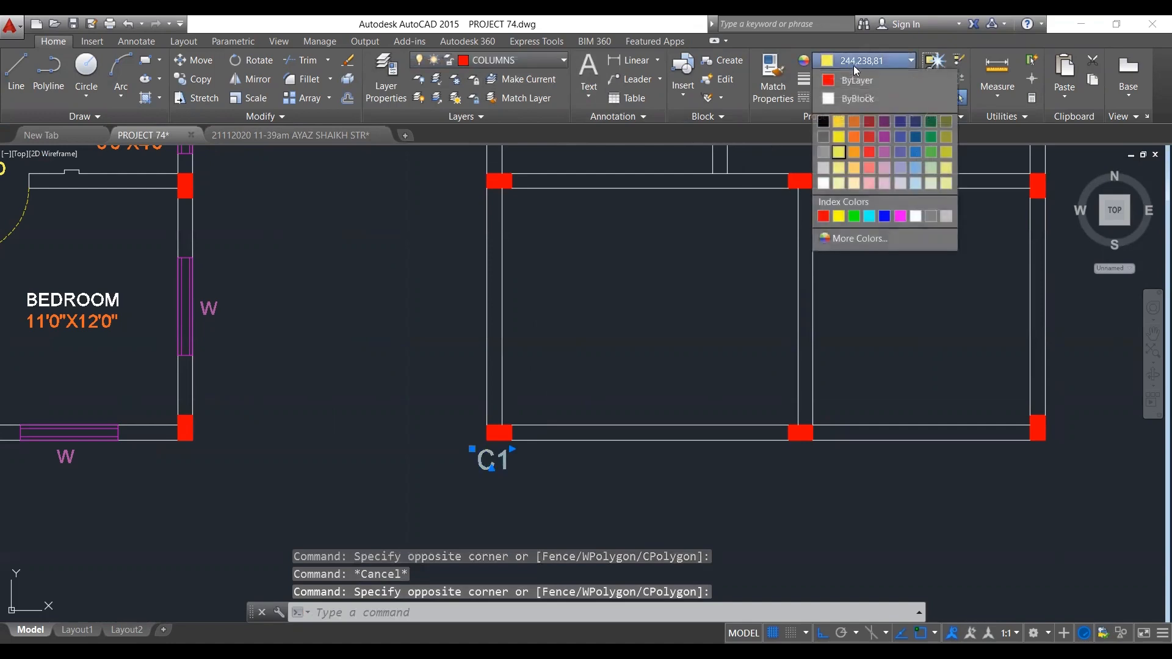
click(885, 217)
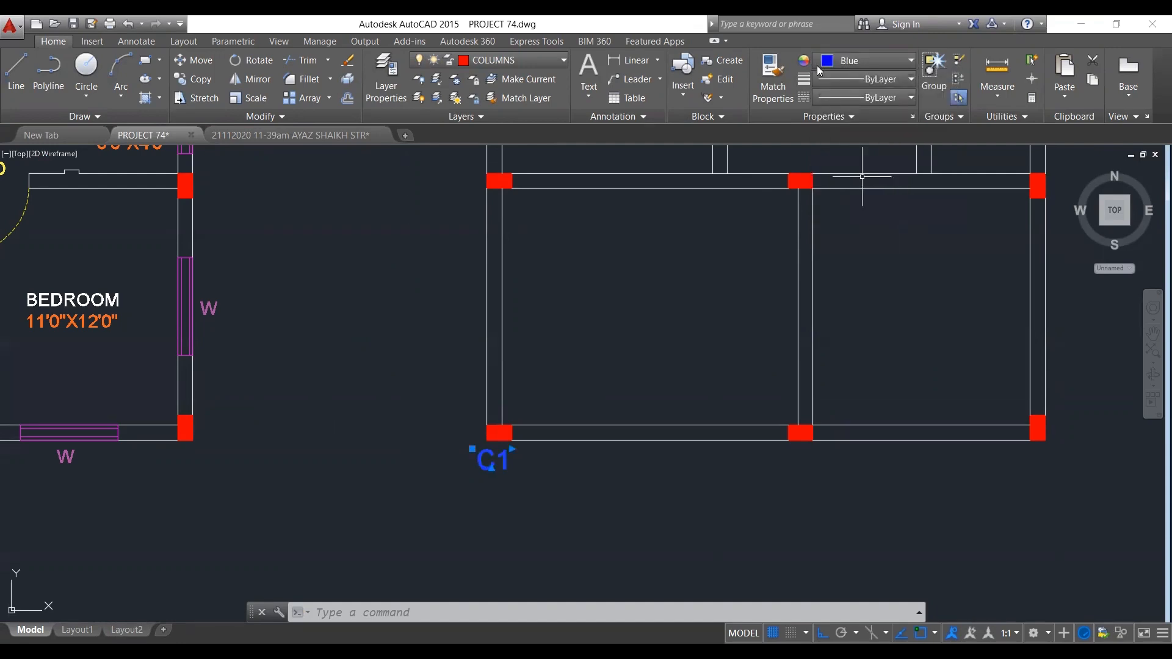
click(849, 61)
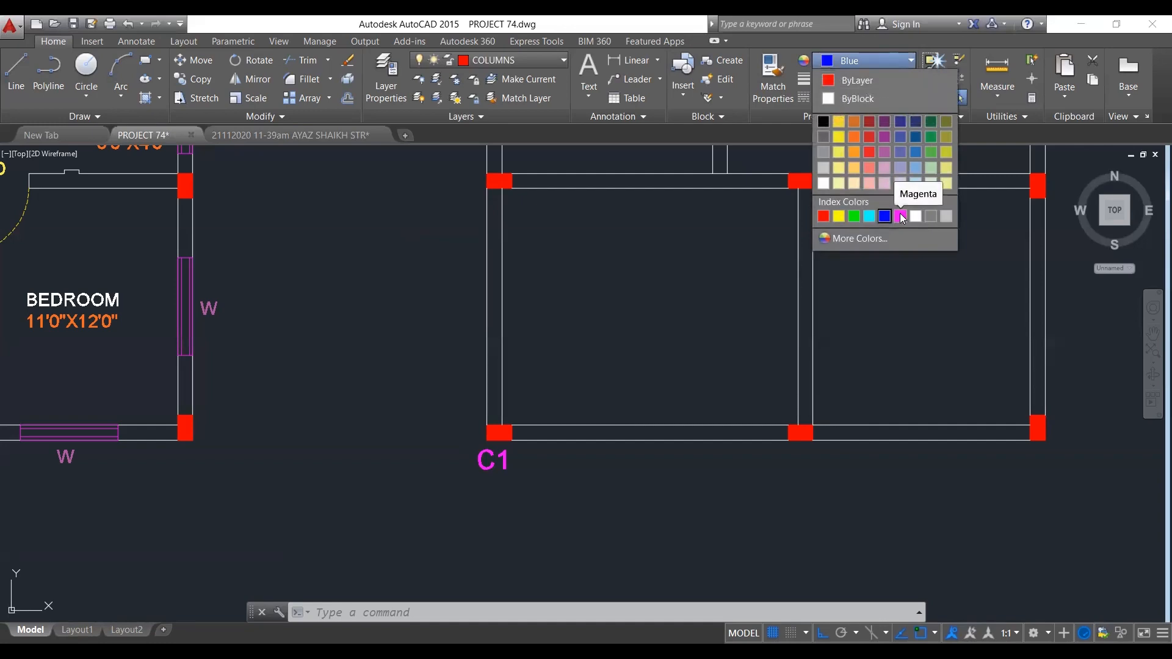
click(901, 216)
key(Escape)
scroll(488, 465, down, 5)
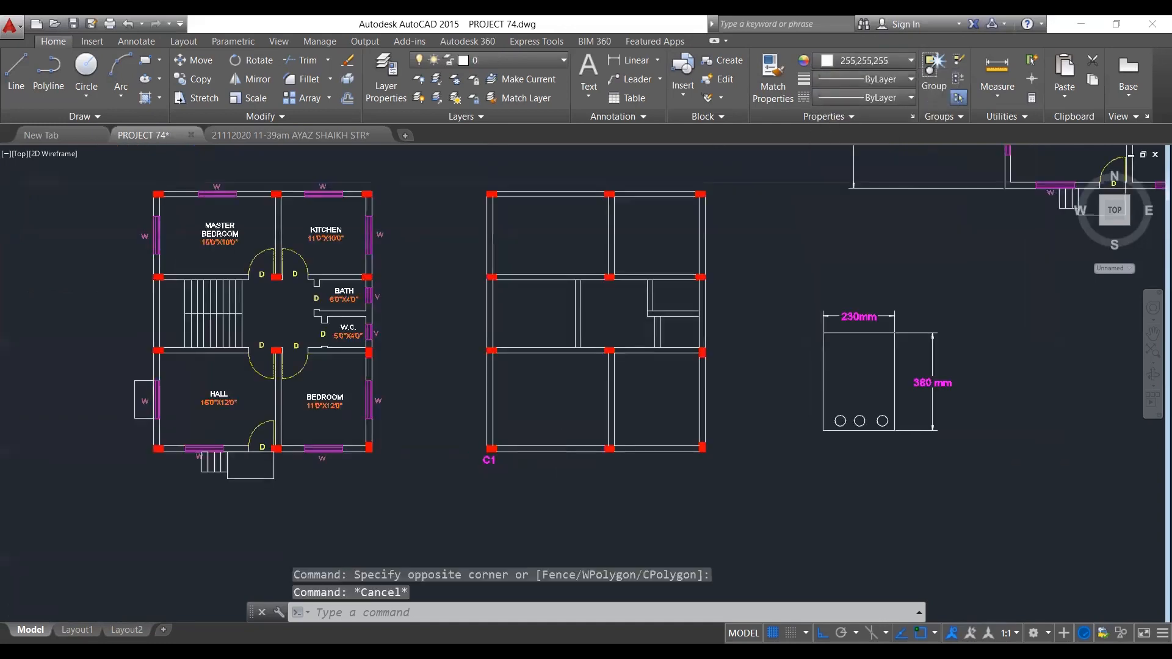
Copy the C1 label to below the bottom middle column of the beam layout.
scroll(544, 485, up, 5)
click(400, 469)
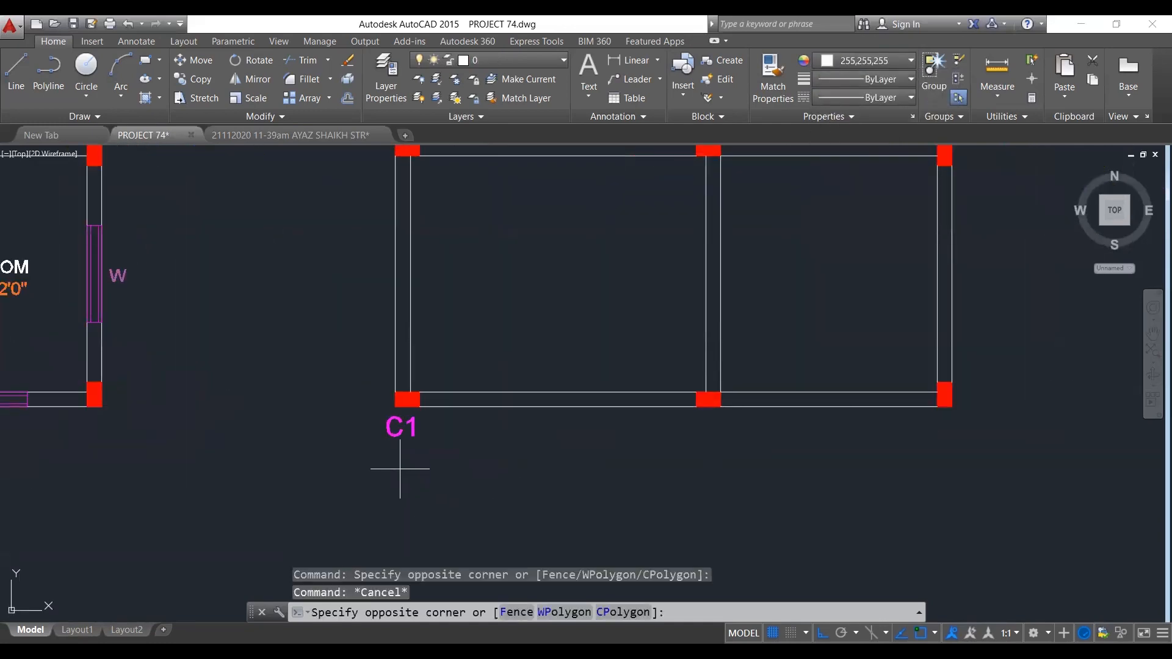
click(377, 433)
text(CO)
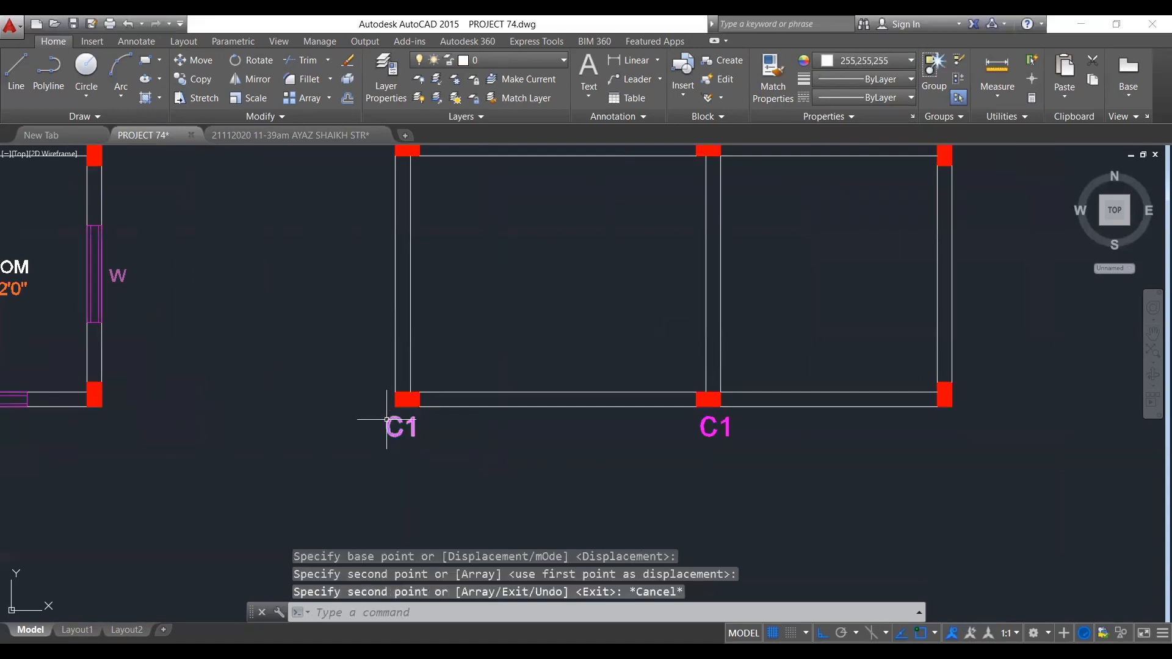
Change the label below the bottom middle column to C2.
scroll(386, 420, down, 4)
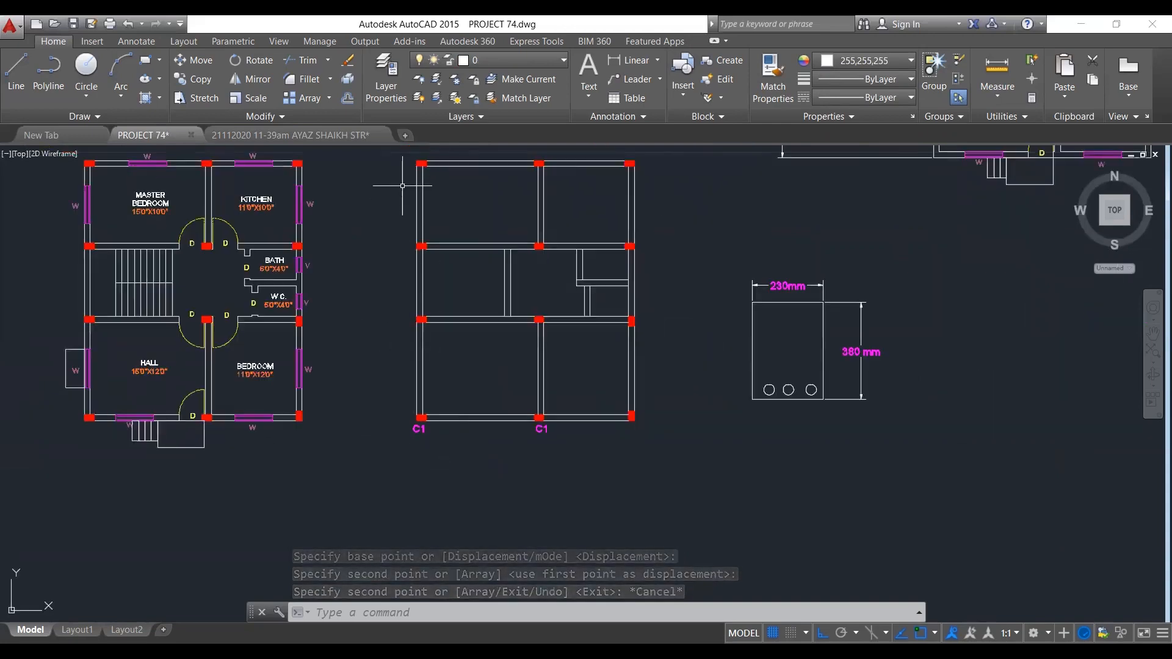
scroll(419, 411, up, 2)
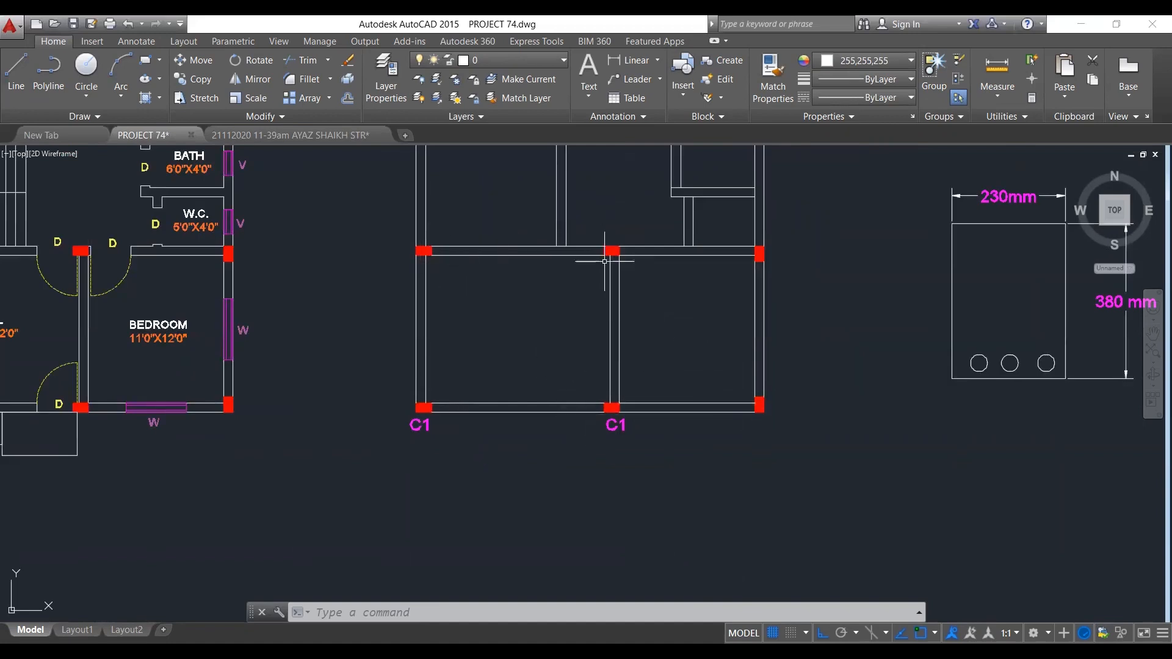
scroll(641, 436, up, 2)
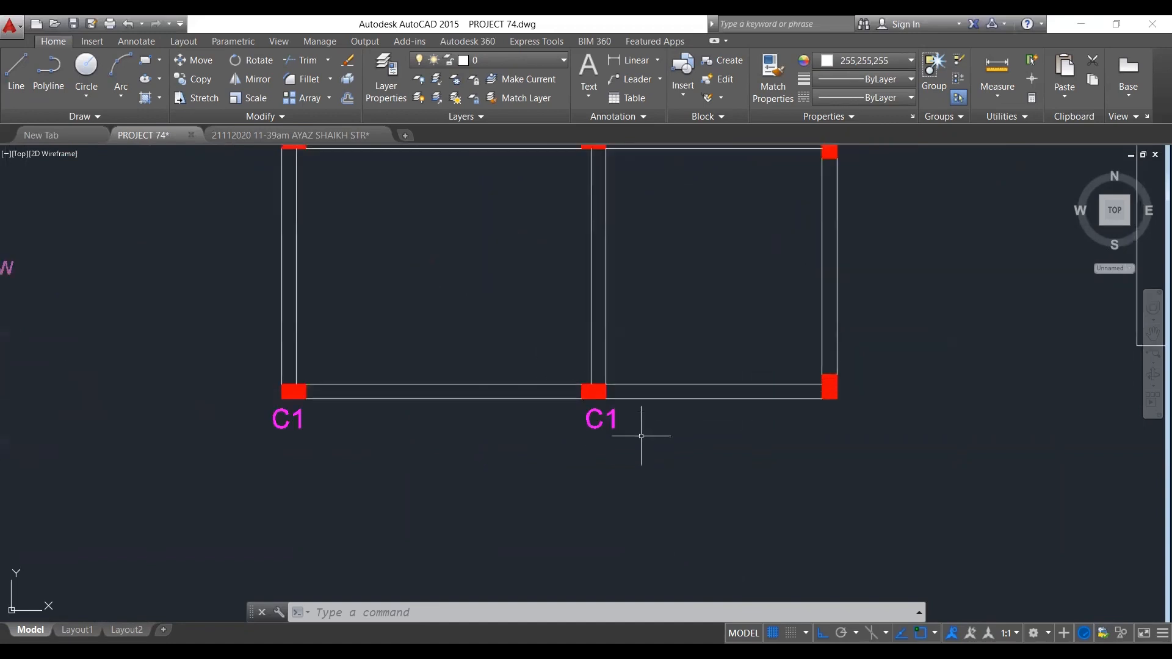
click(616, 416)
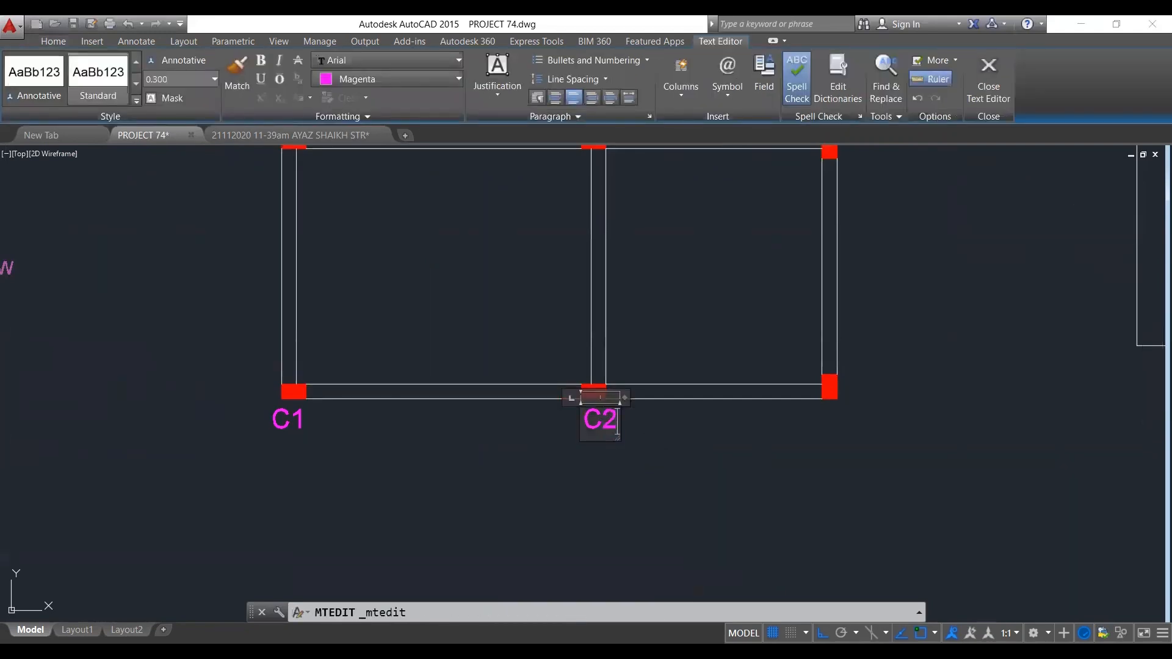
Copy the C2 label to below the bottom right column and change the copy to C3.
click(571, 453)
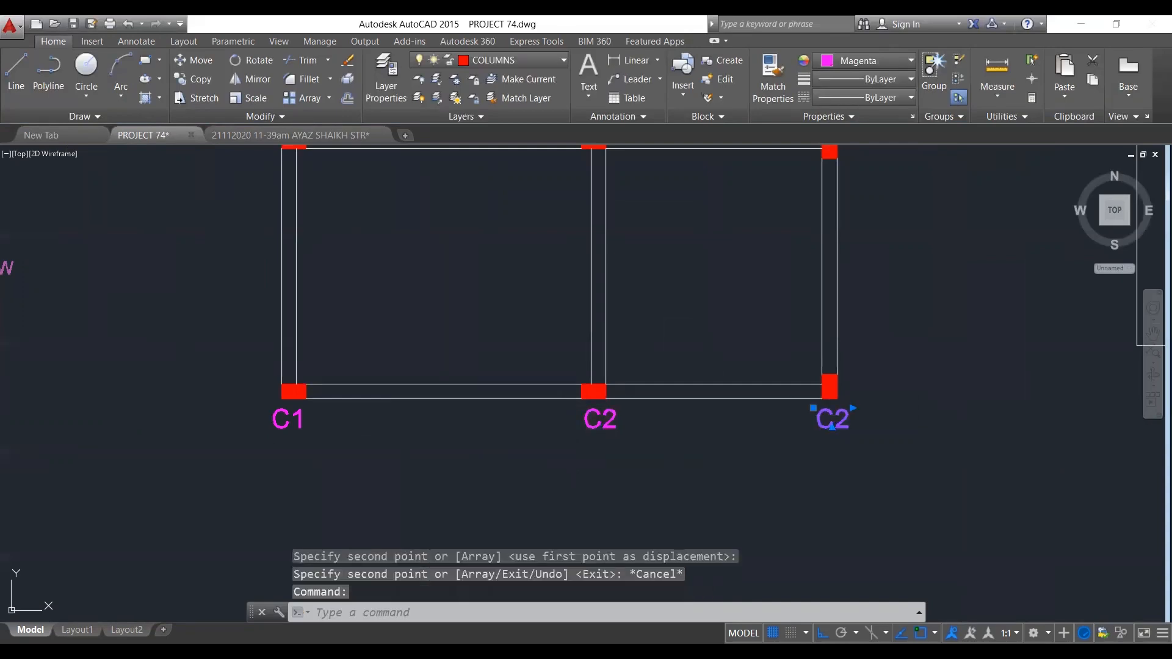
double_click(840, 418)
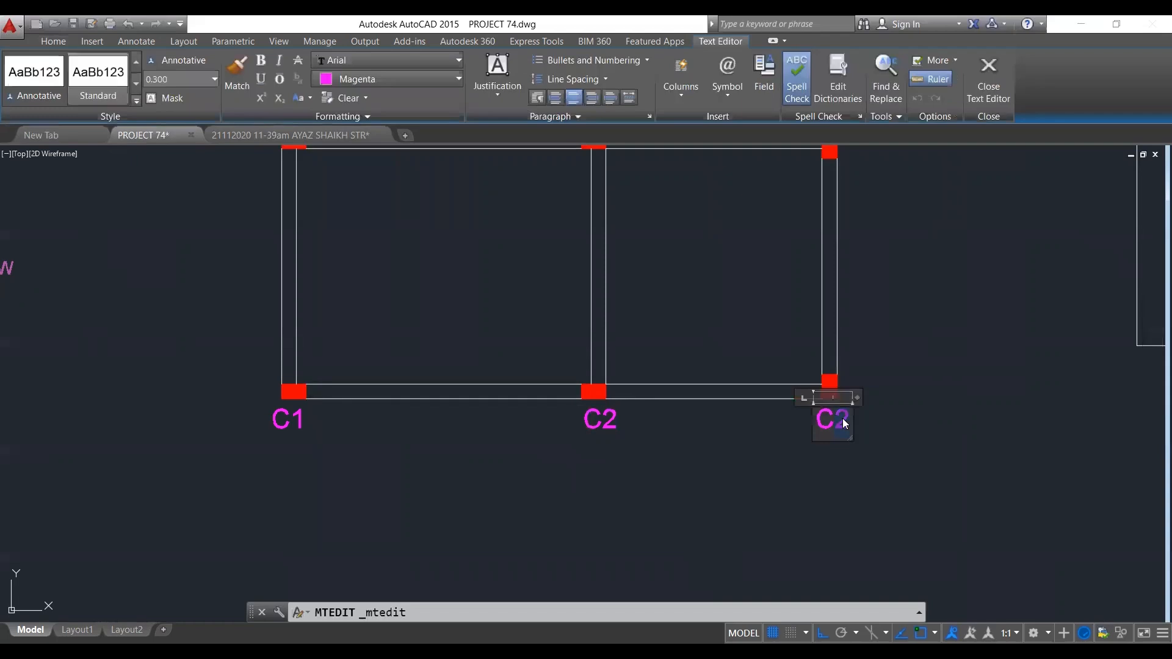
text(3)
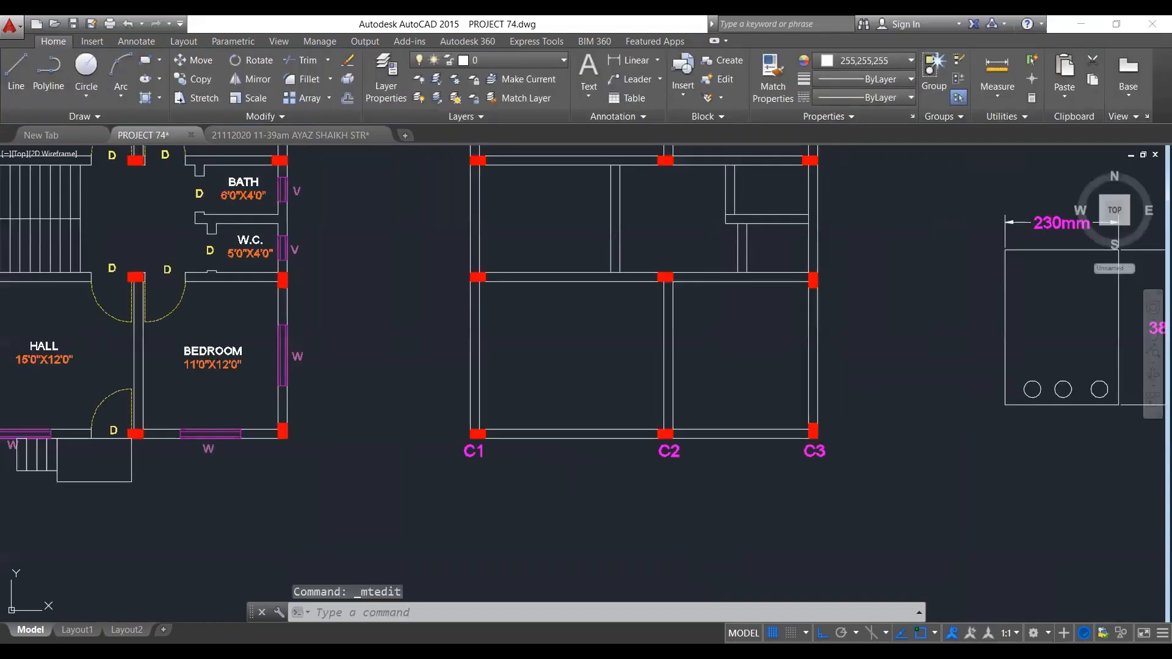
Copy the C3 label and paste it beside the left column directly above C1, leaving the copy selected.
click(815, 450)
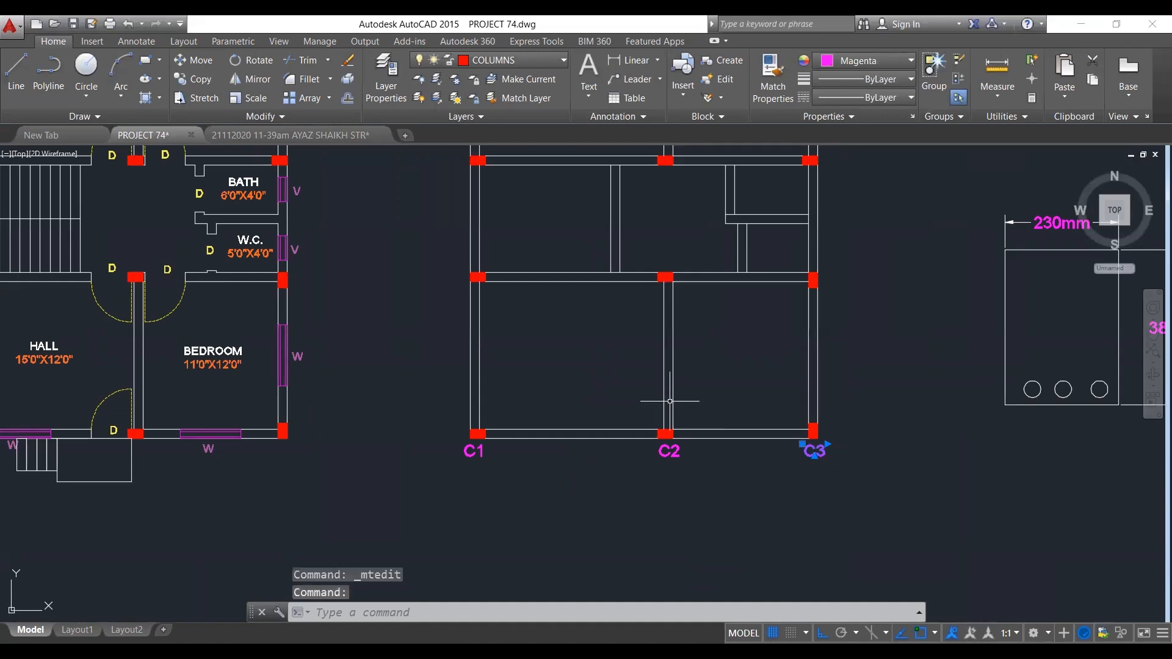
key(ctrl+c)
scroll(458, 286, up, 2)
key(ctrl+v)
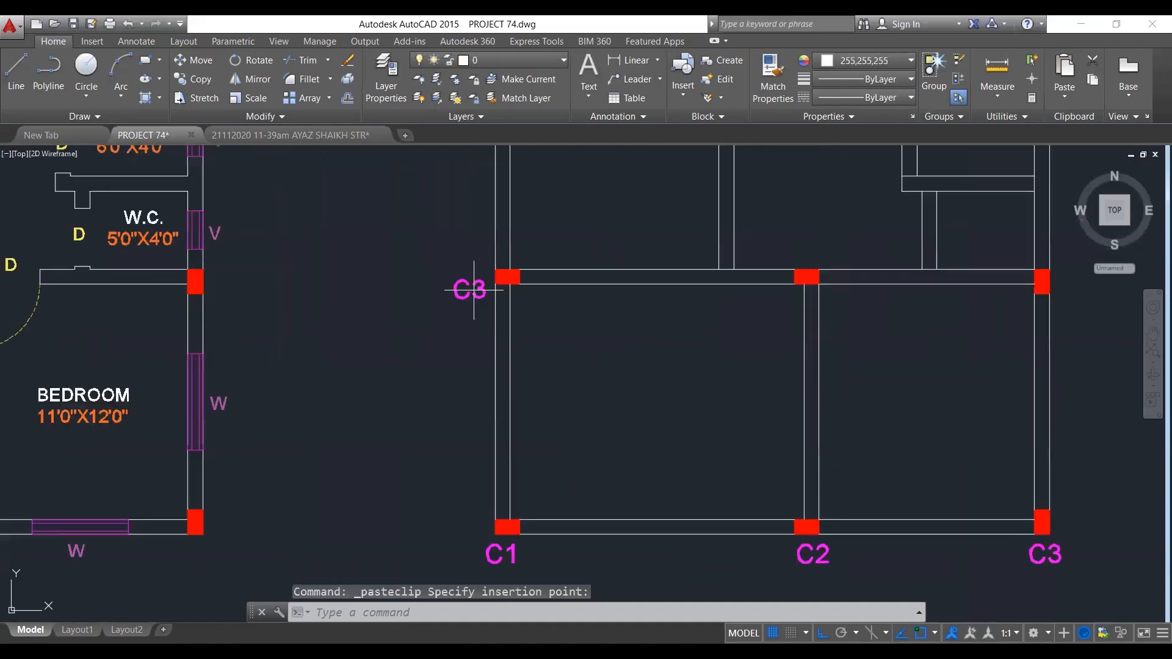
click(474, 289)
click(474, 289)
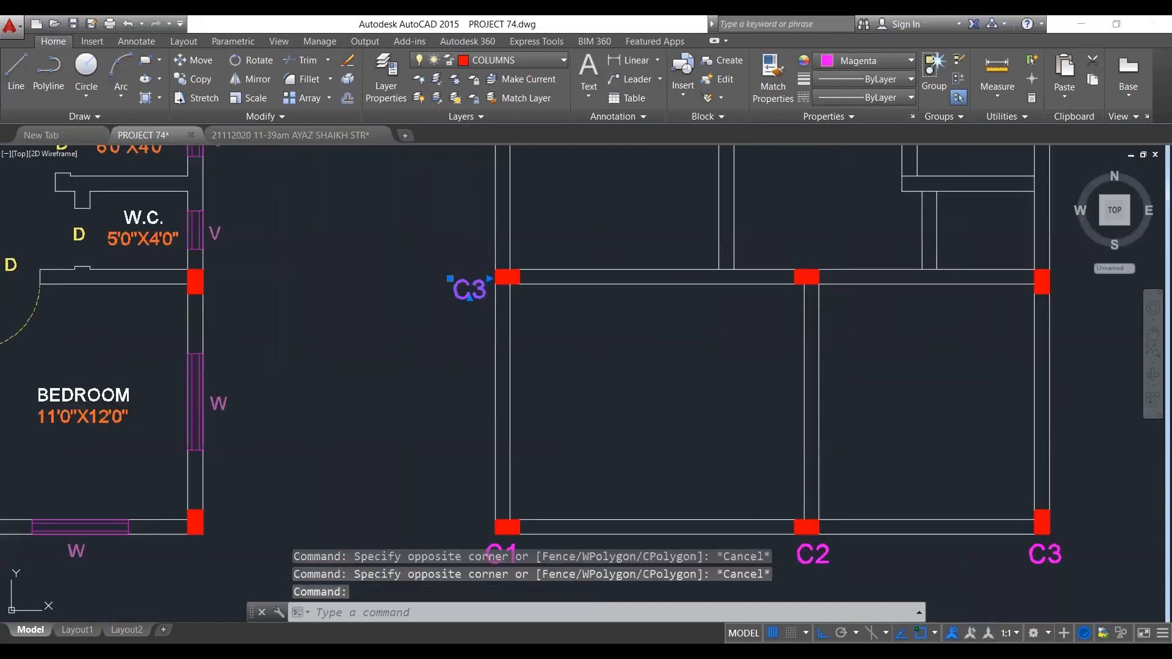
Change the copied C3 label beside the left column directly above C1 to C4.
double_click(482, 289)
text(C4)
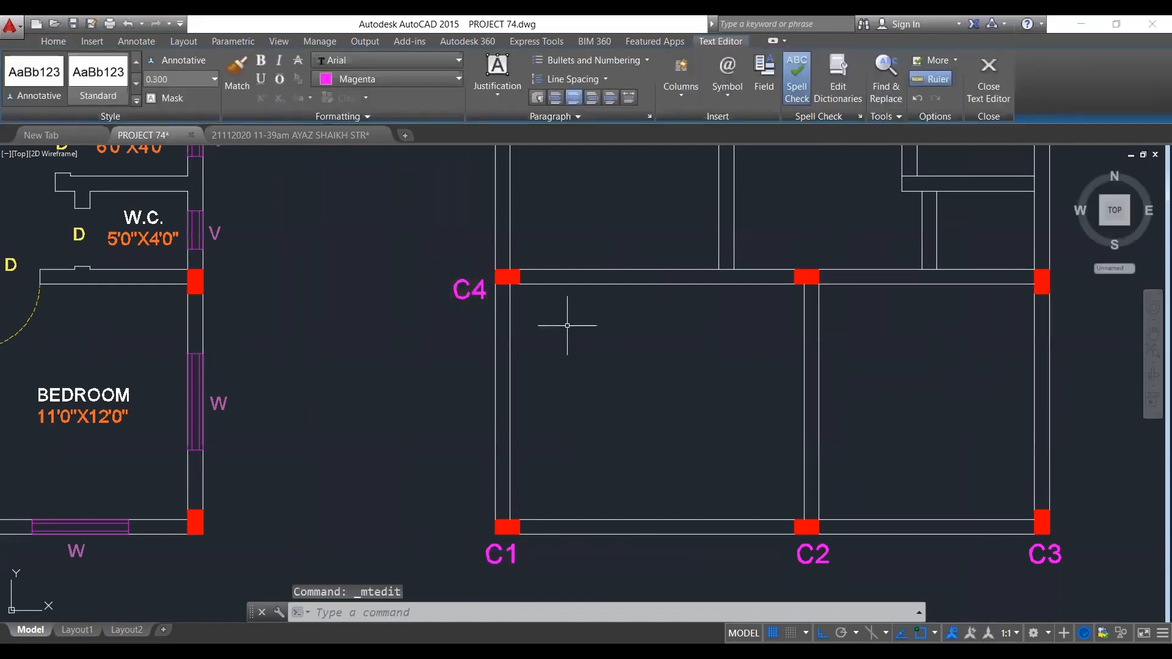
click(431, 275)
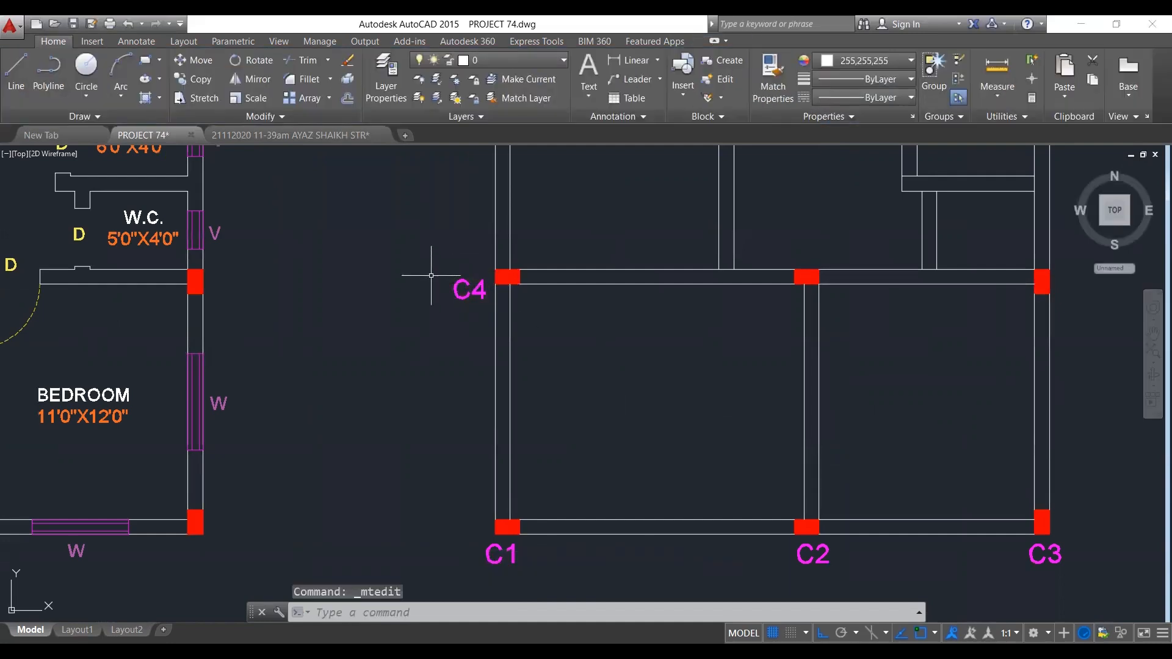
Copy the C4 label beside each remaining unlabelled column in the upper three rows of the beam layout.
click(464, 288)
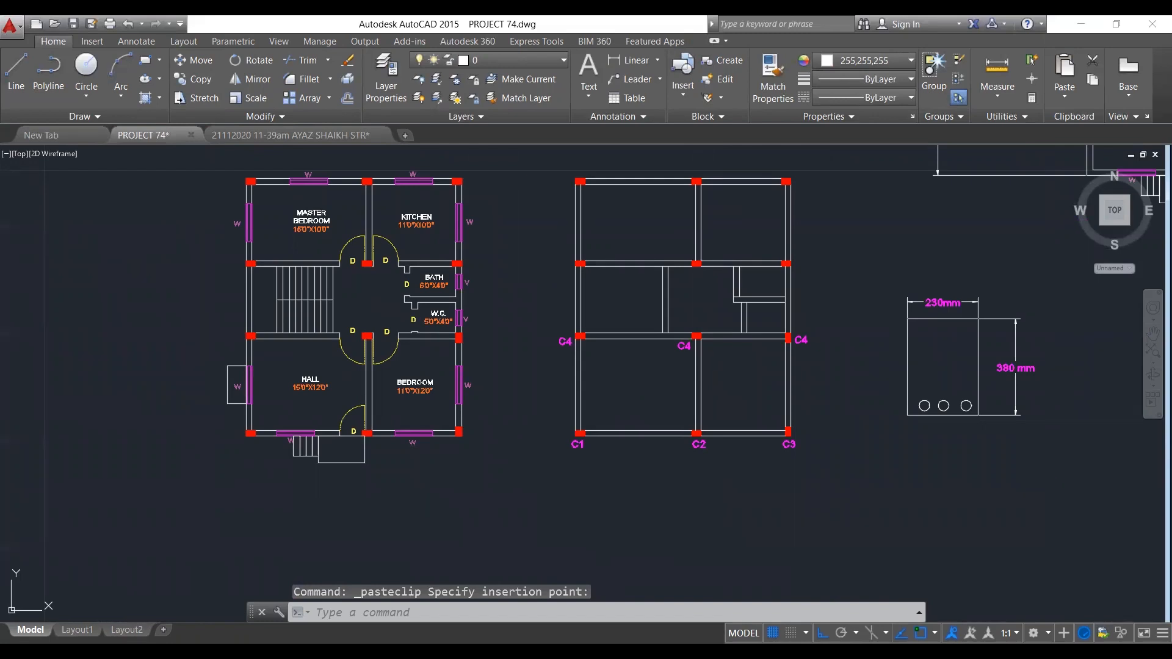
scroll(478, 183, up, 2)
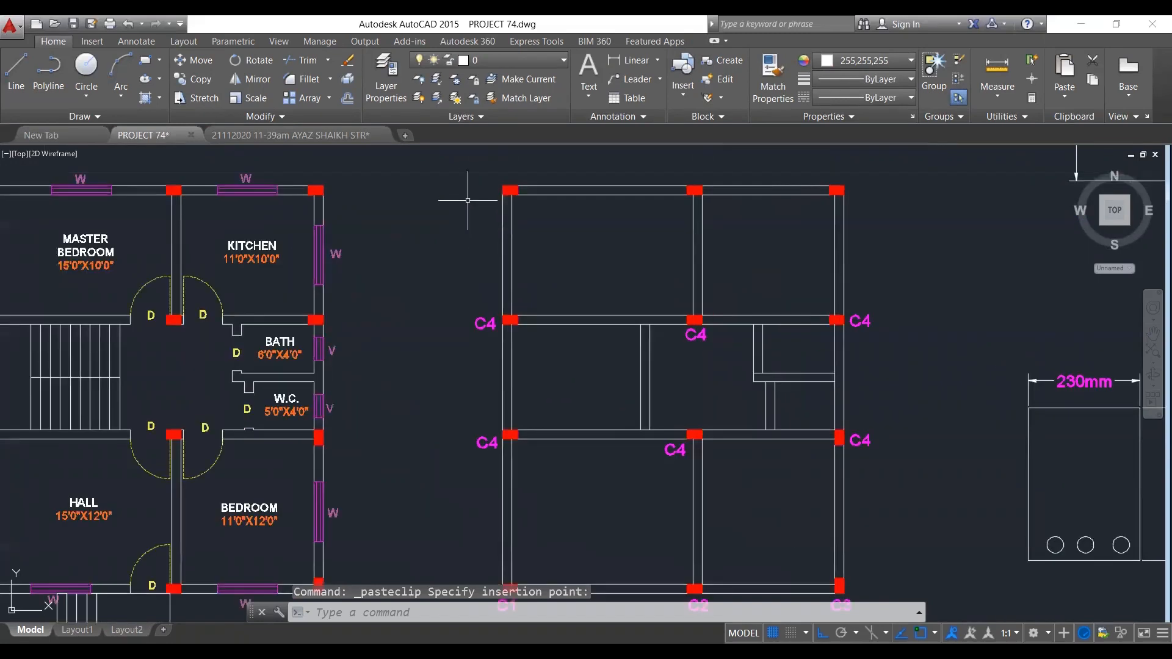
scroll(468, 197, up, 2)
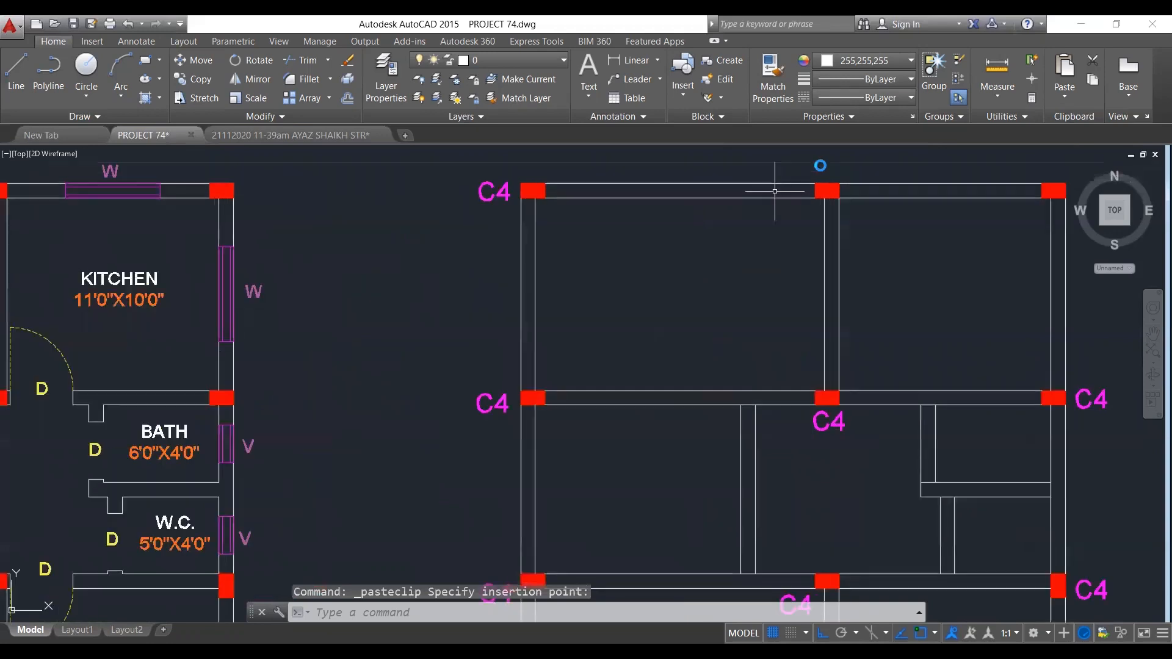
middle_drag(775, 191, 684, 265)
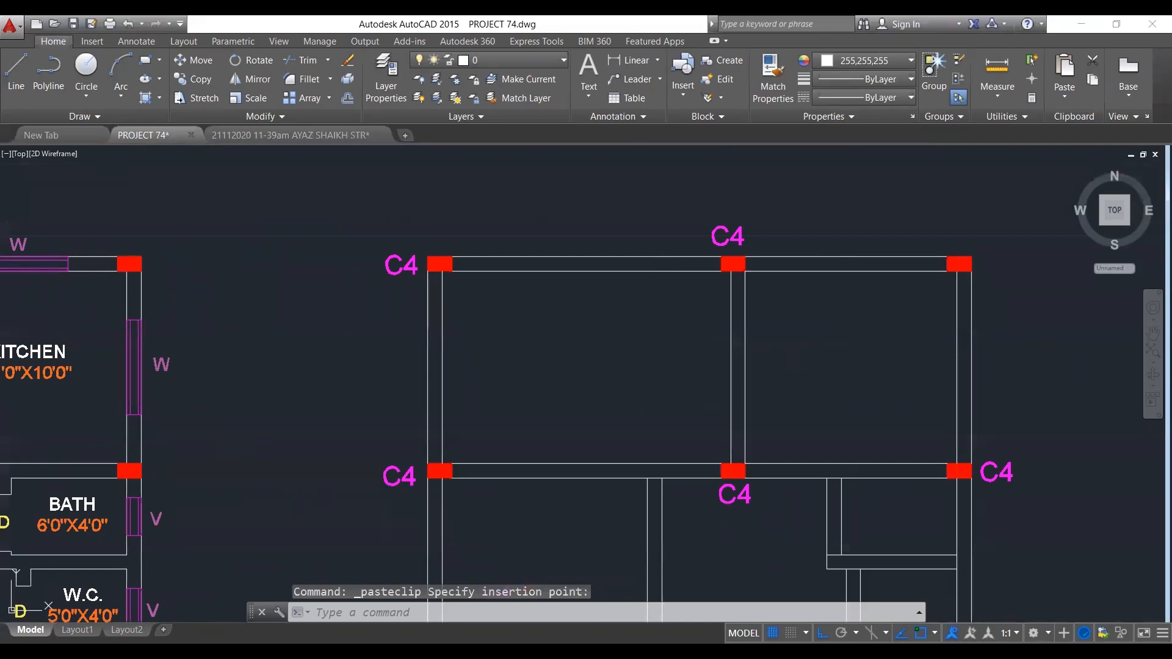
scroll(793, 244, down, 4)
key(Escape)
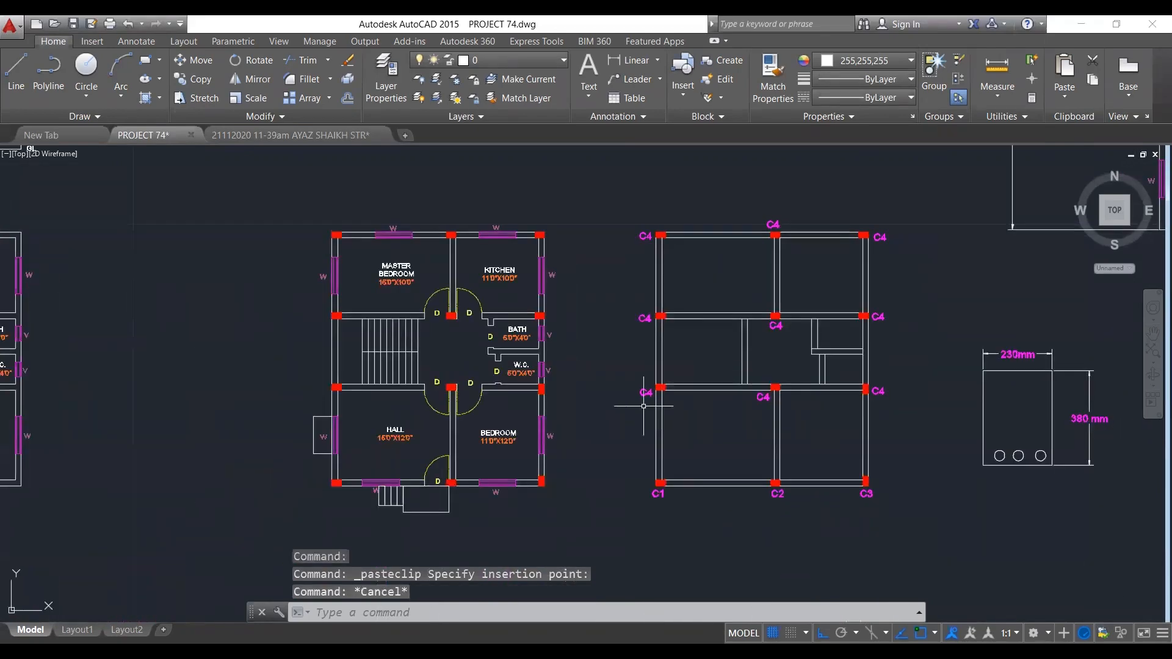
Change the label of the middle column in the second row from the bottom to C5.
scroll(642, 403, up, 2)
scroll(747, 405, up, 2)
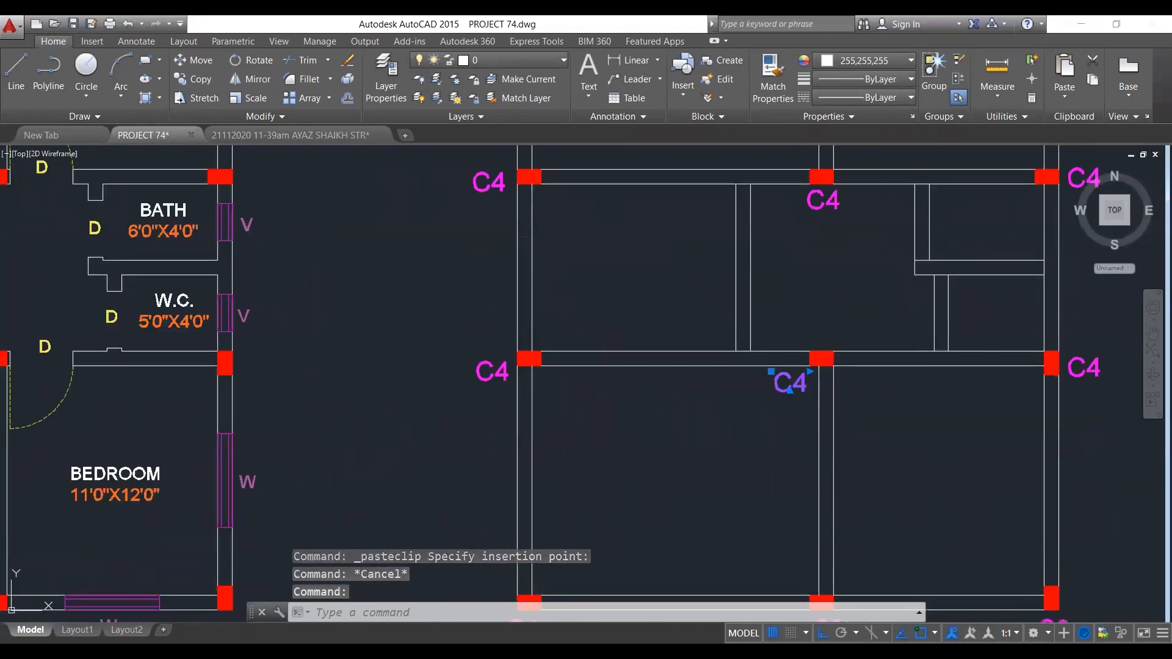
double_click(802, 383)
key(BackSpace)
text(5)
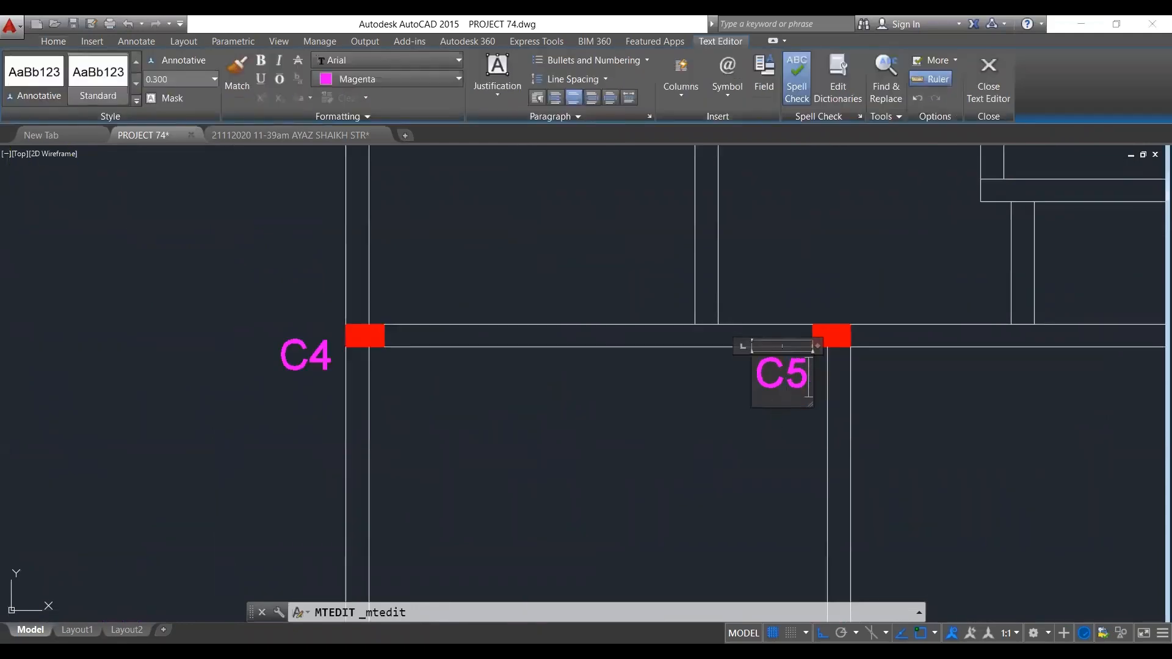
click(666, 417)
Change the label of the right column in the second row from the bottom to C6.
middle_drag(783, 416, 620, 404)
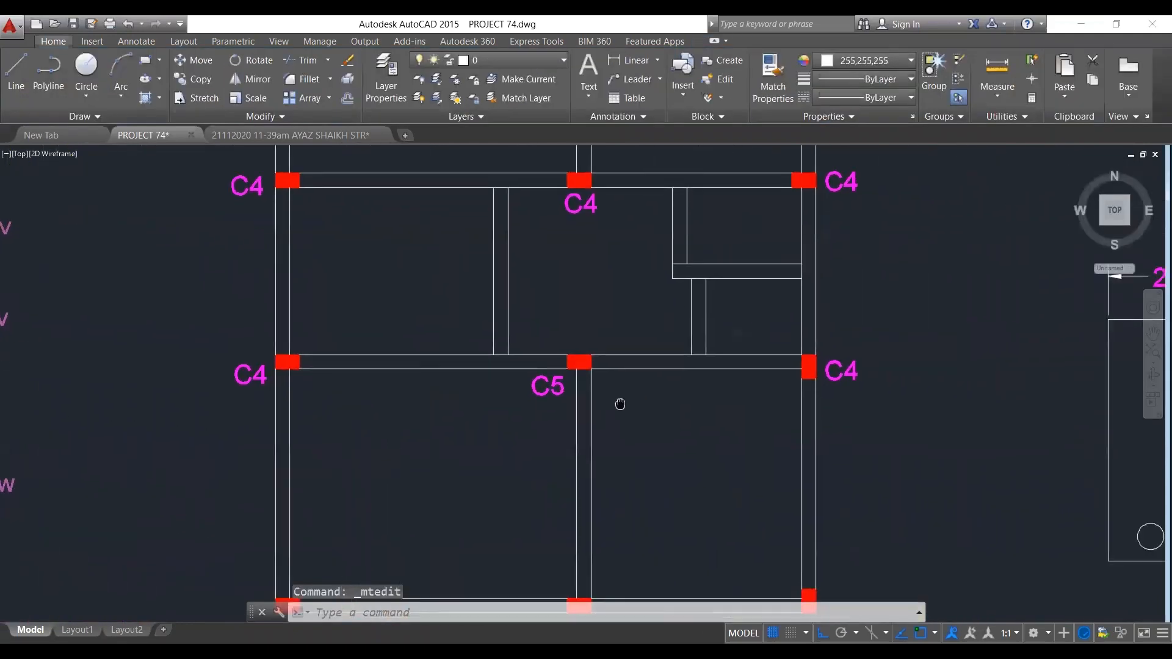
double_click(851, 368)
key(BackSpace)
text(6)
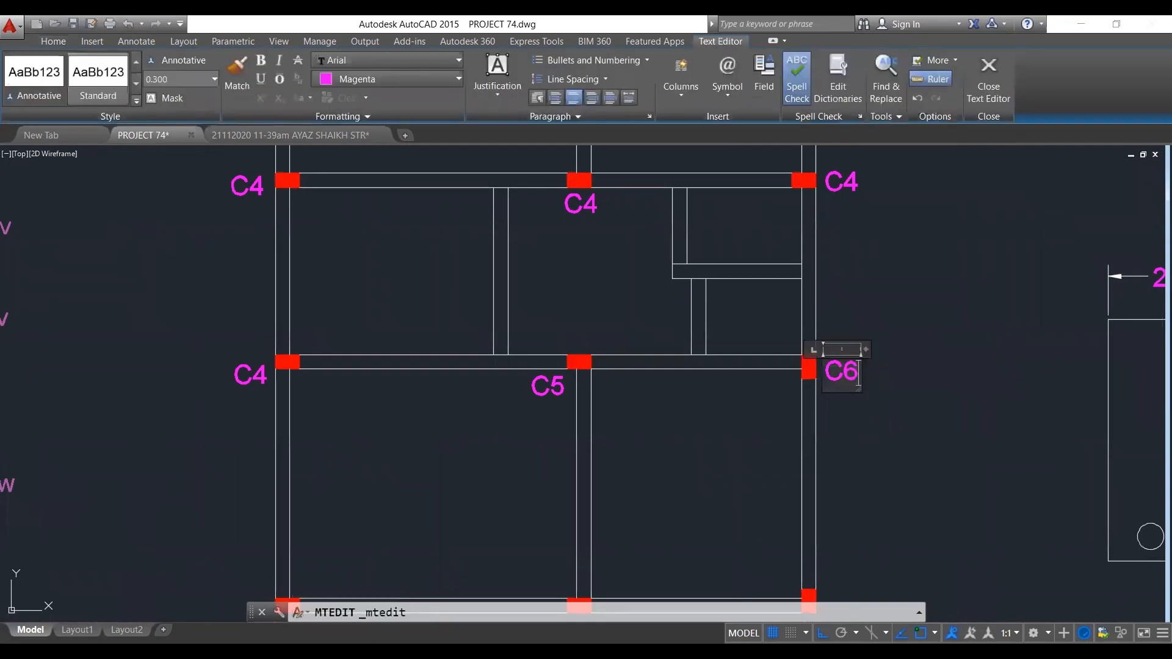
click(567, 319)
Change the label of the left column in the third row from the bottom to C7.
scroll(467, 272, up, 2)
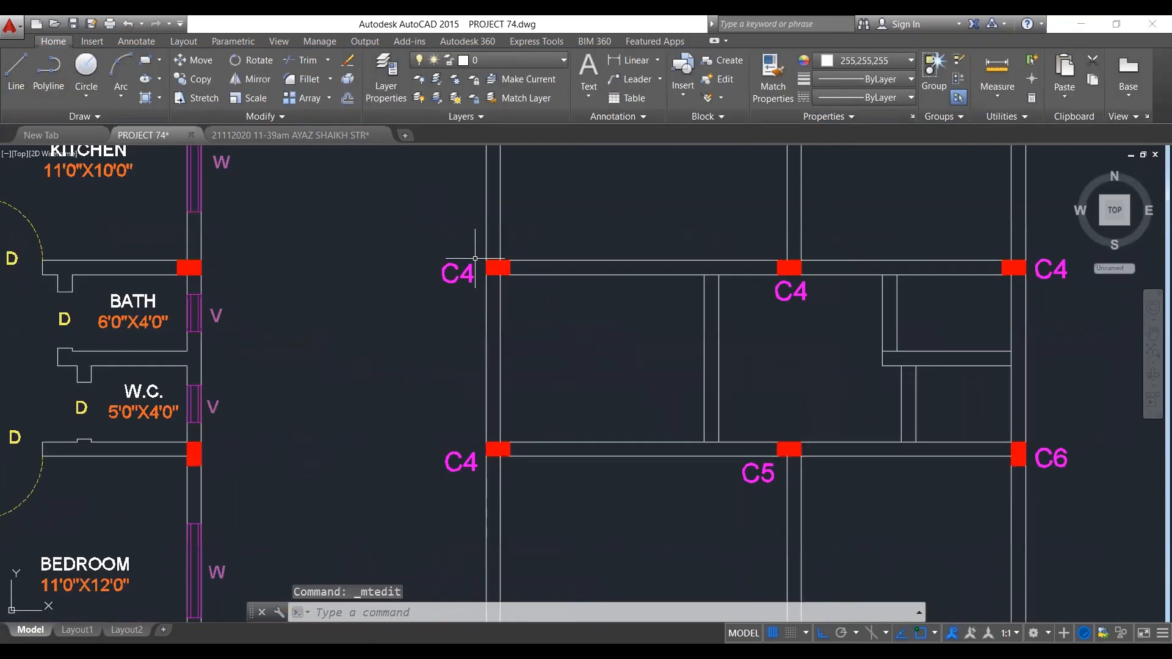
click(467, 271)
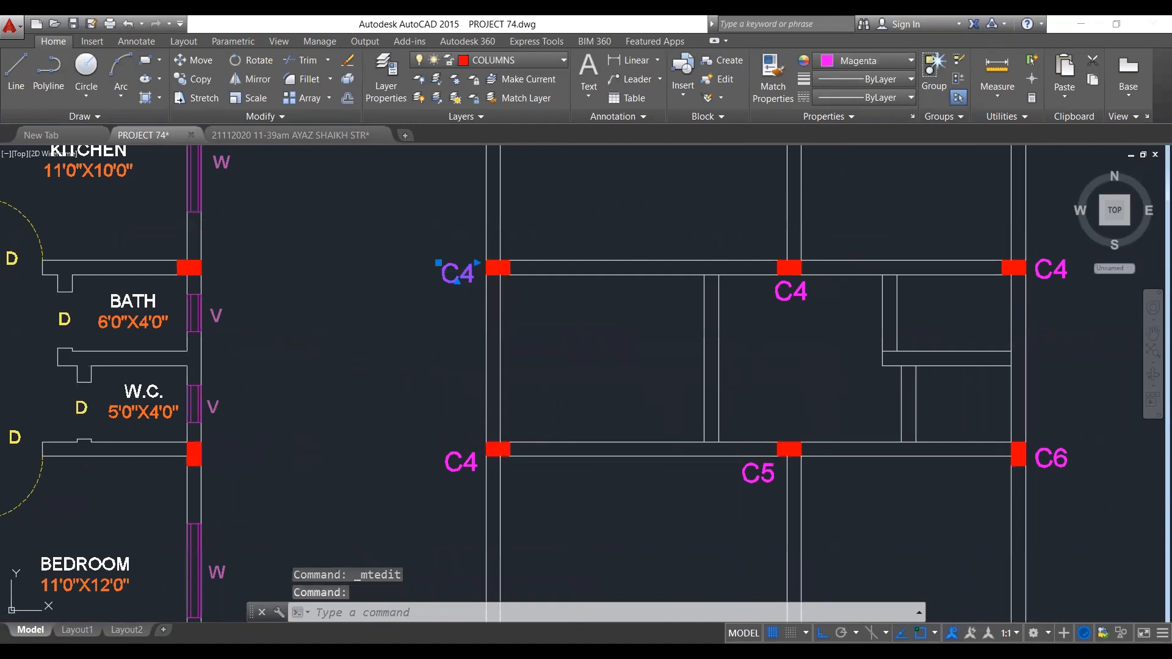
double_click(466, 273)
key(BackSpace)
text(7)
click(851, 300)
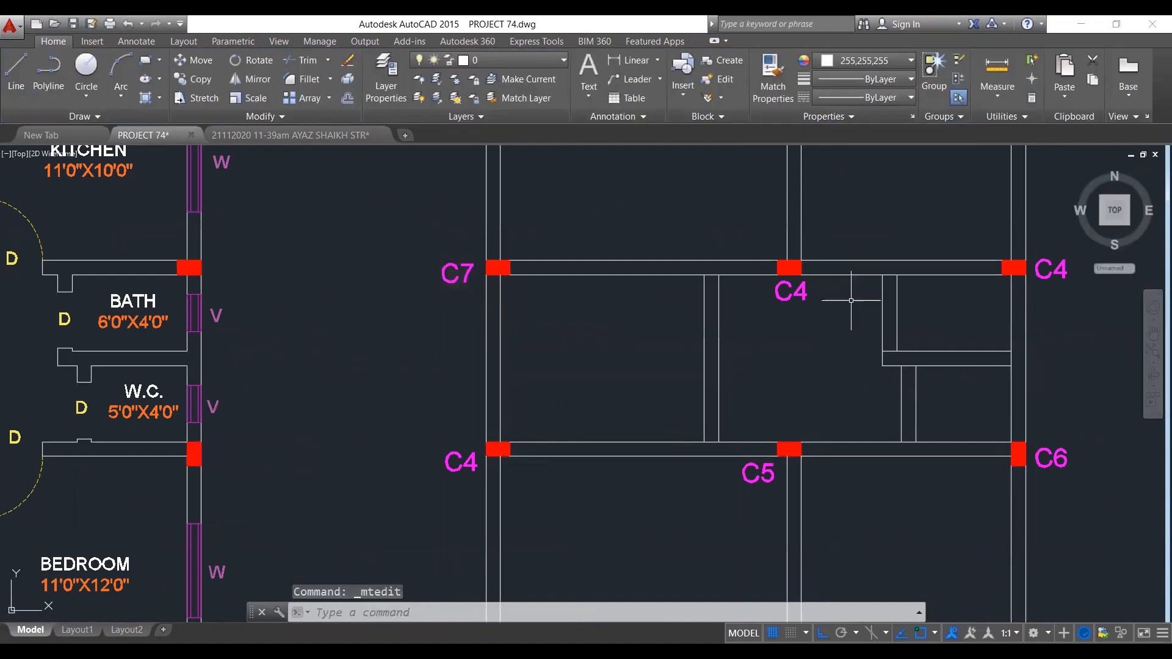
Change the label of the middle column in the third row from the bottom to C8.
click(799, 292)
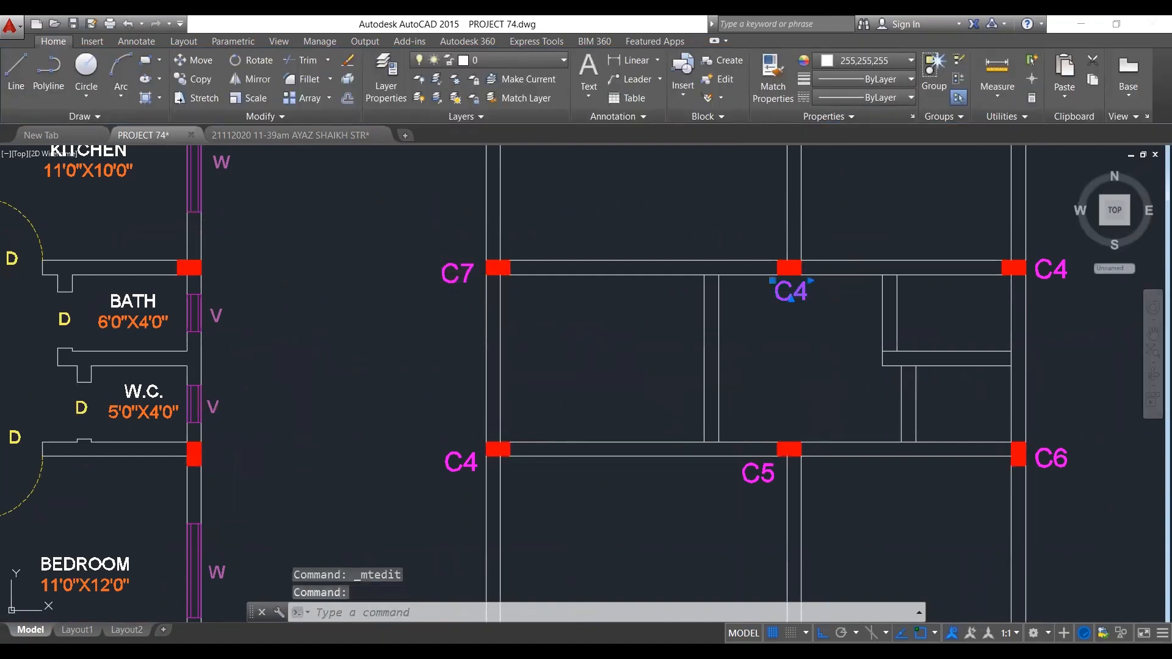
double_click(798, 292)
key(BackSpace)
text(8)
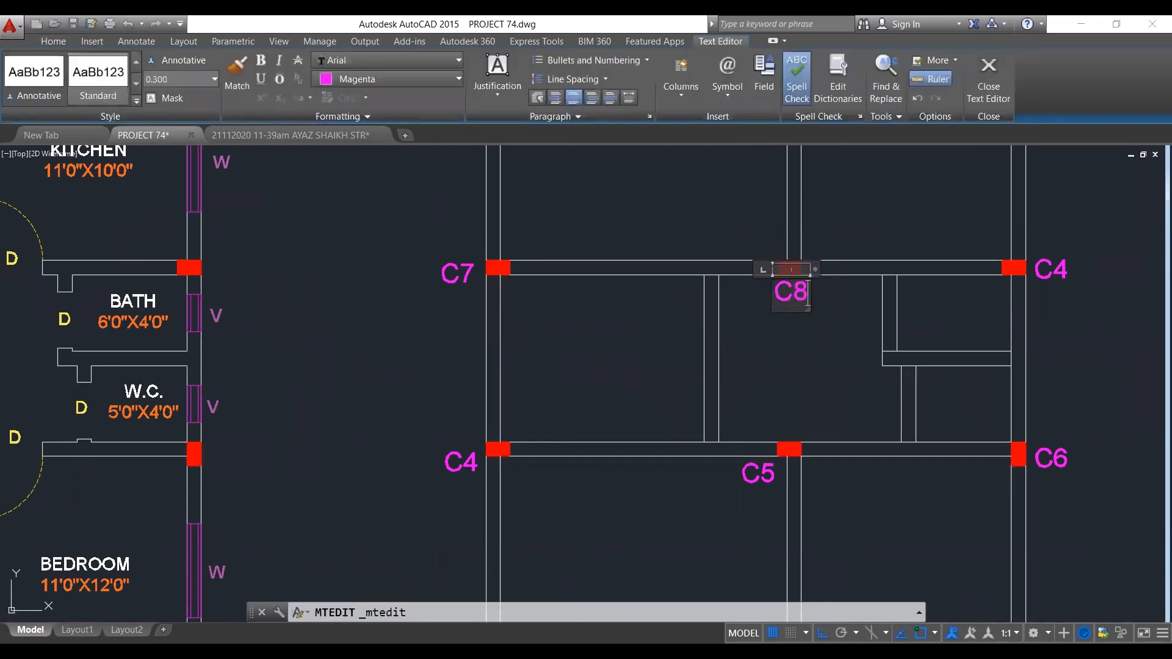
click(830, 328)
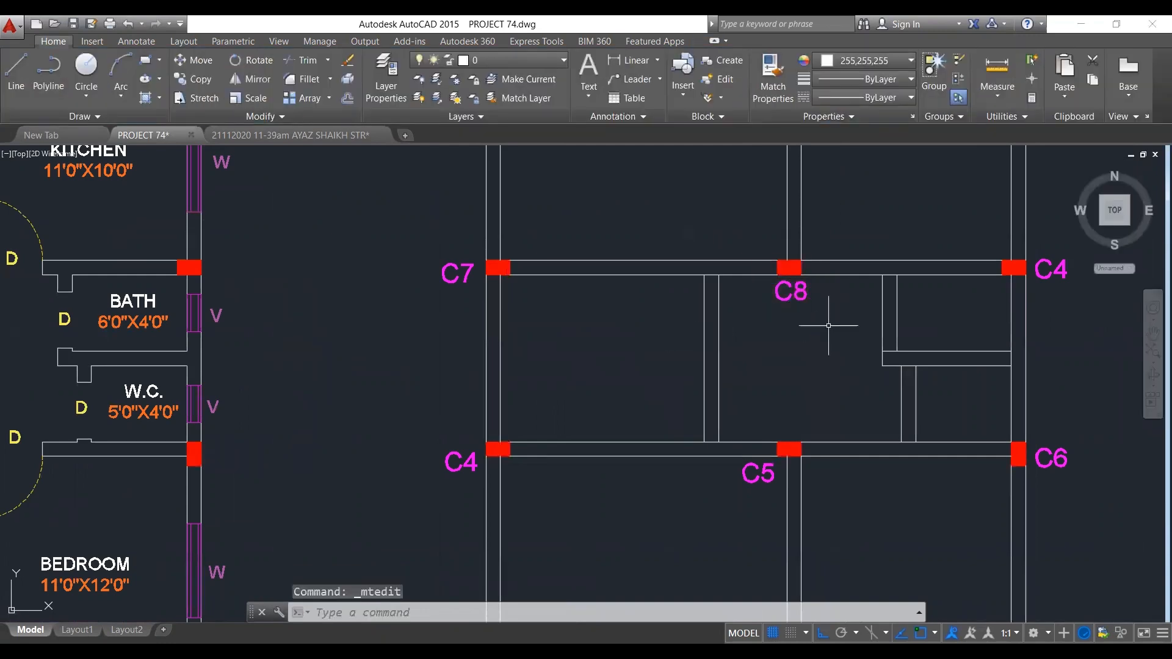
Change the label of the right column in the third row from the bottom to C9.
double_click(1059, 273)
key(BackSpace)
text(9)
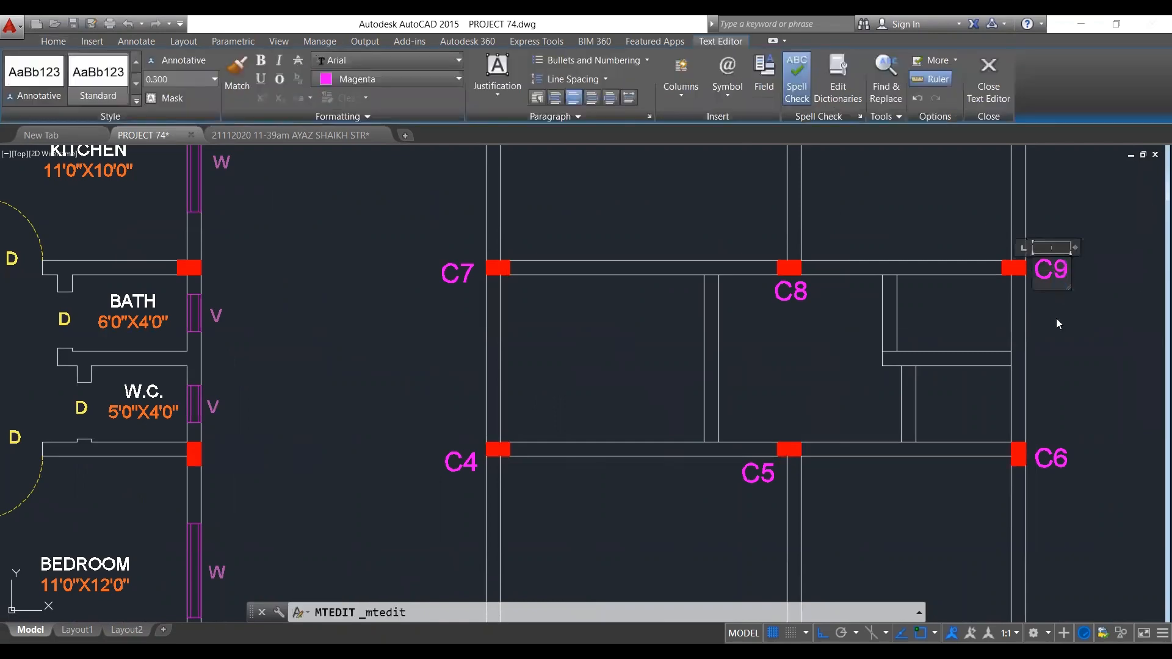
click(765, 406)
Change the top left column's label to C10 and move it slightly left, clear of the column.
scroll(765, 406, down, 3)
scroll(818, 298, up, 2)
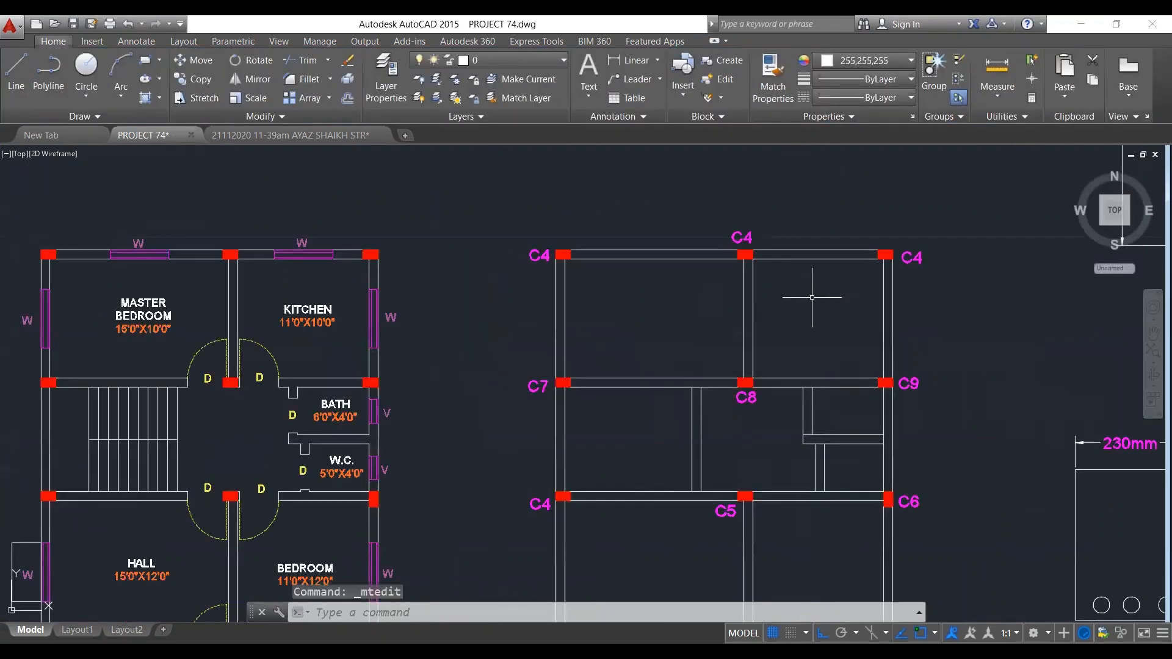
double_click(543, 257)
key(BackSpace)
text(10)
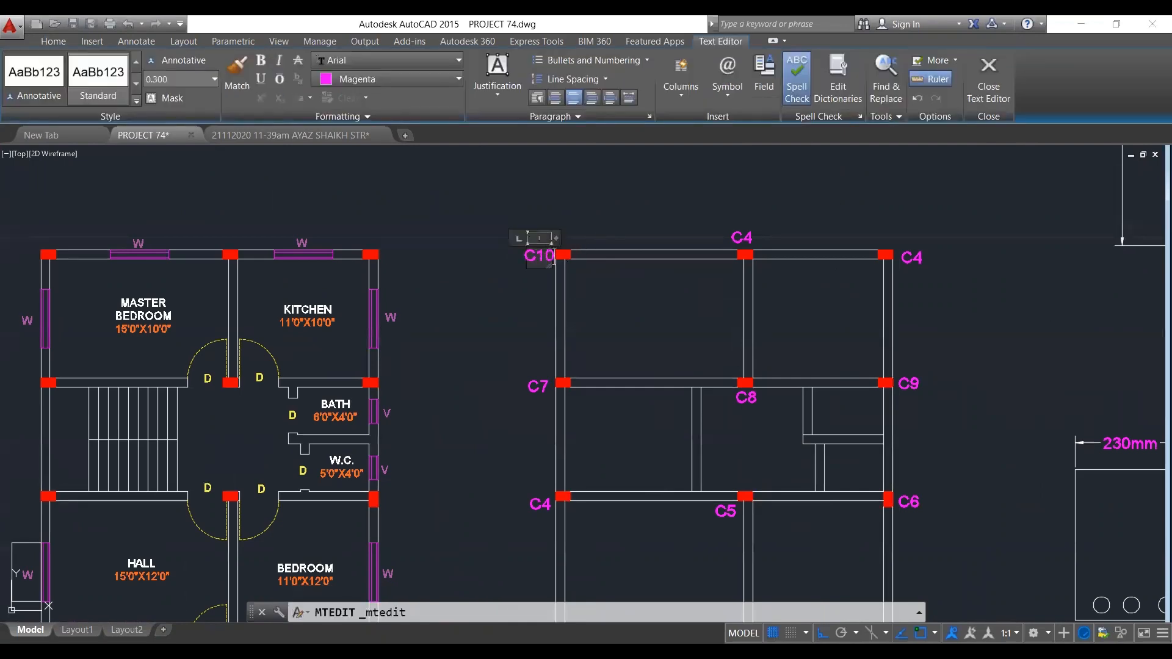
key(Escape)
scroll(569, 239, up, 4)
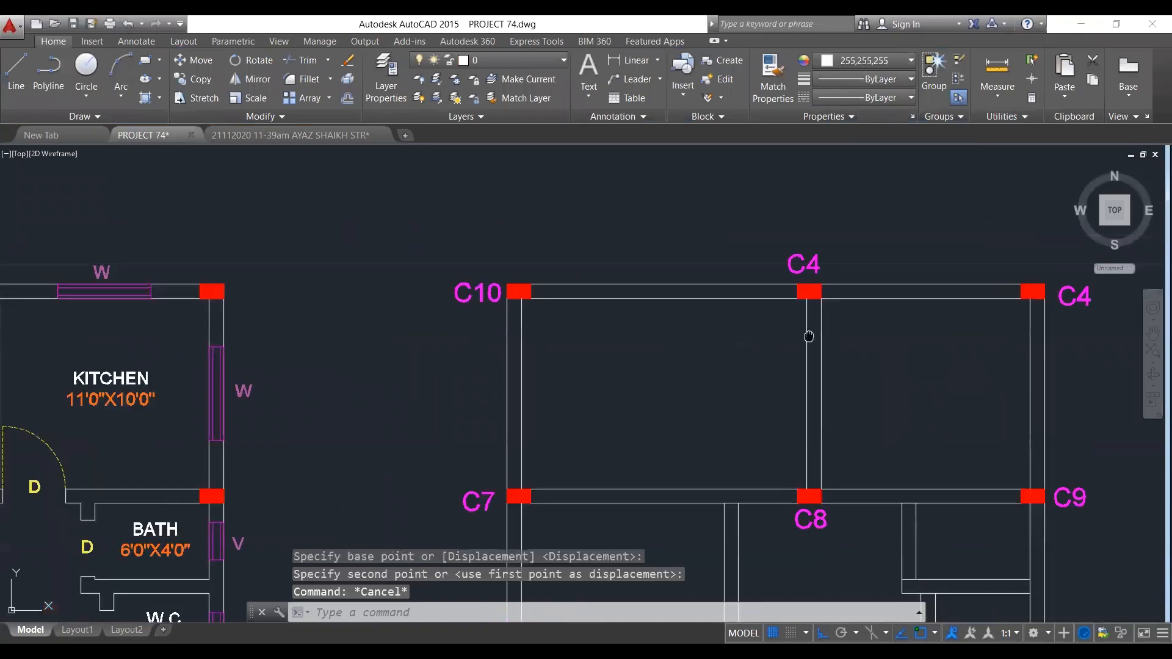
Change the label above the top middle column to C11.
scroll(458, 338, down, 3)
click(671, 288)
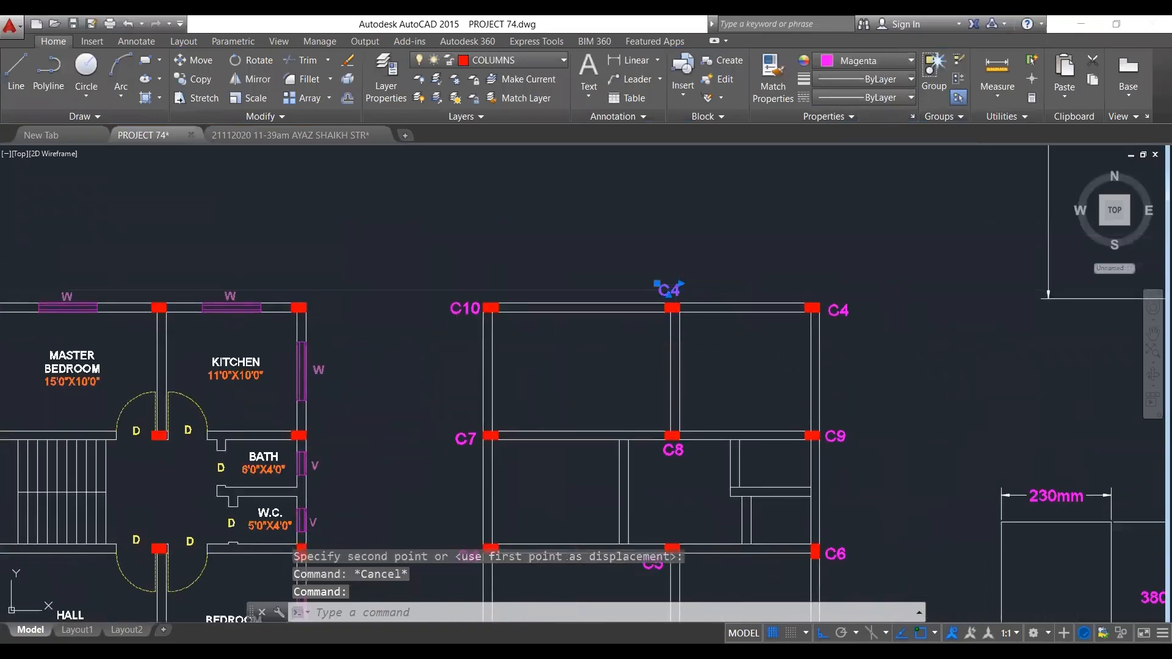
double_click(674, 291)
text(C11)
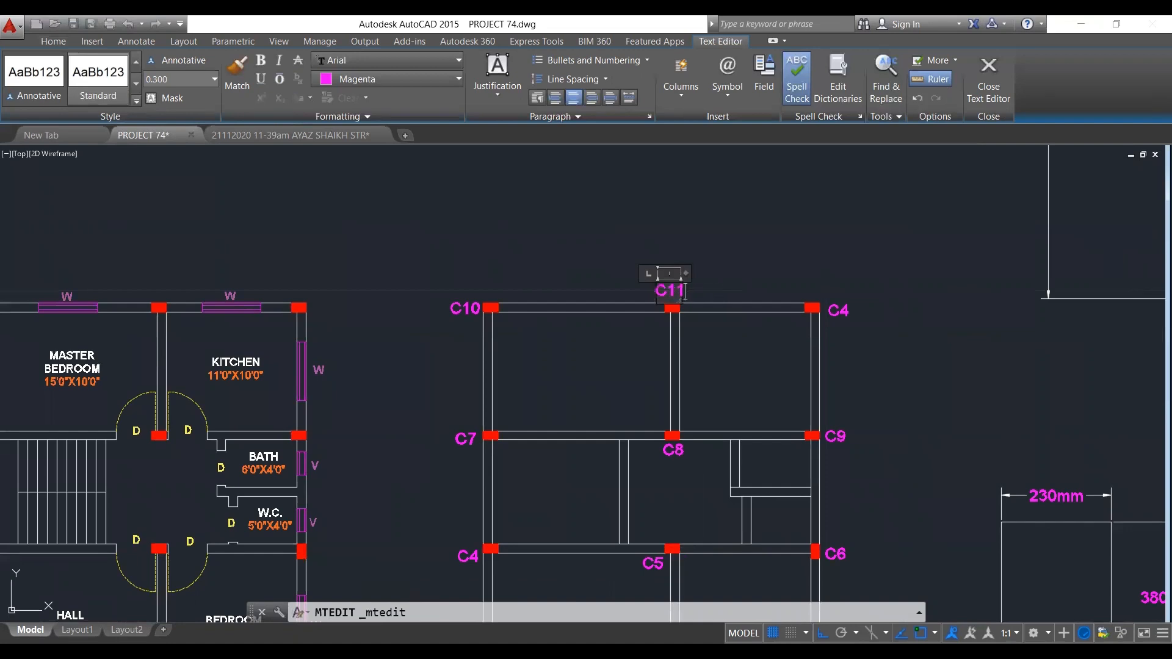
key(Escape)
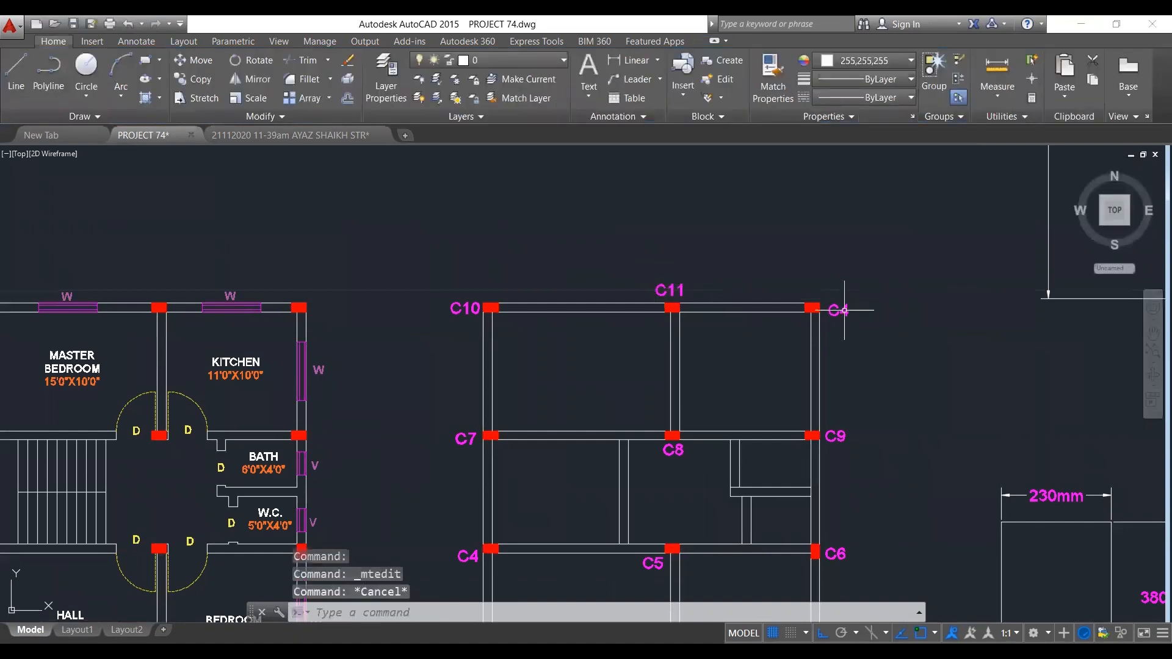
Change the label beside the top right column to C12.
click(836, 308)
double_click(834, 309)
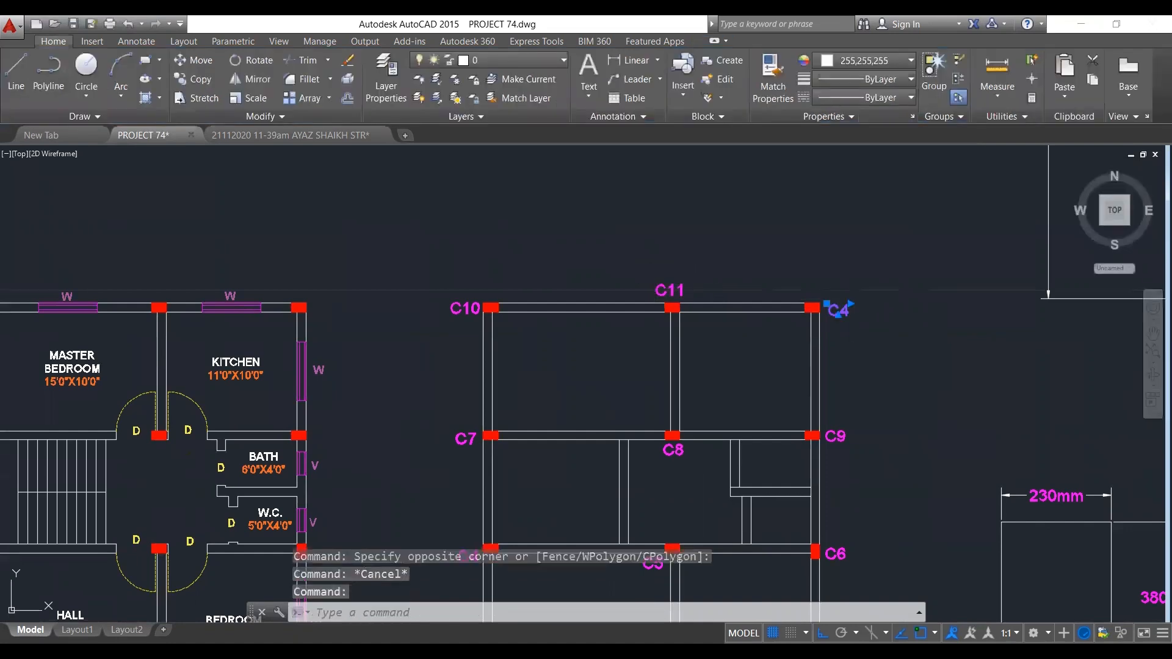
double_click(844, 311)
text(C12)
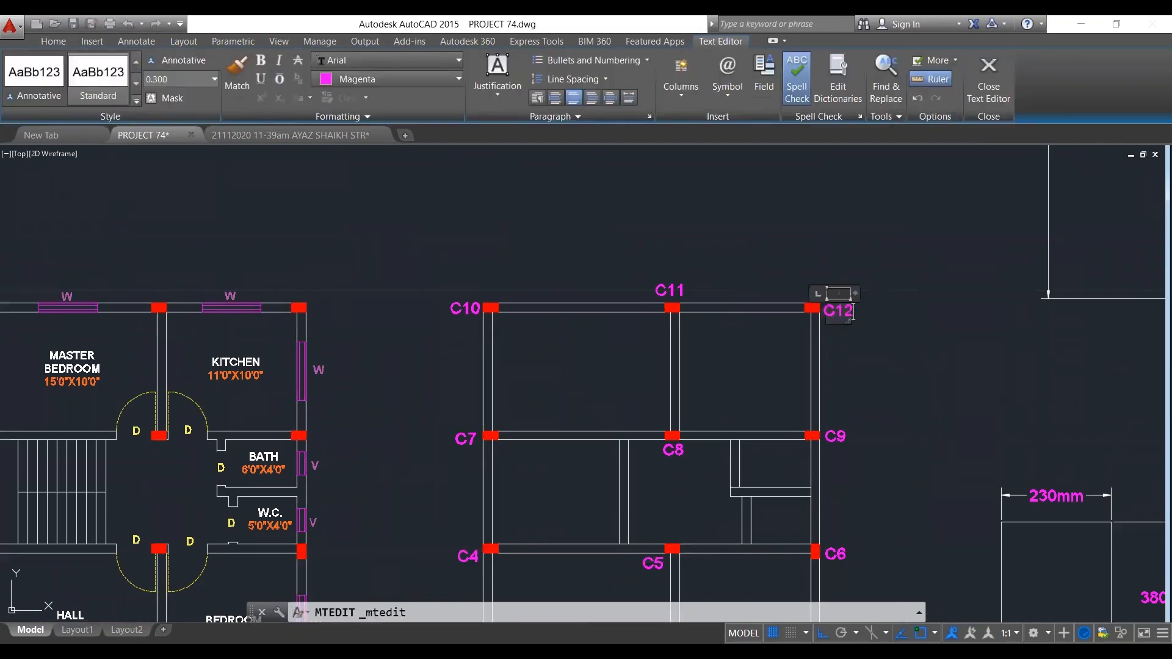
key(Escape)
Copy the C1 label to below the bottom beam, midway between columns C1 and C2.
scroll(678, 192, down, 2)
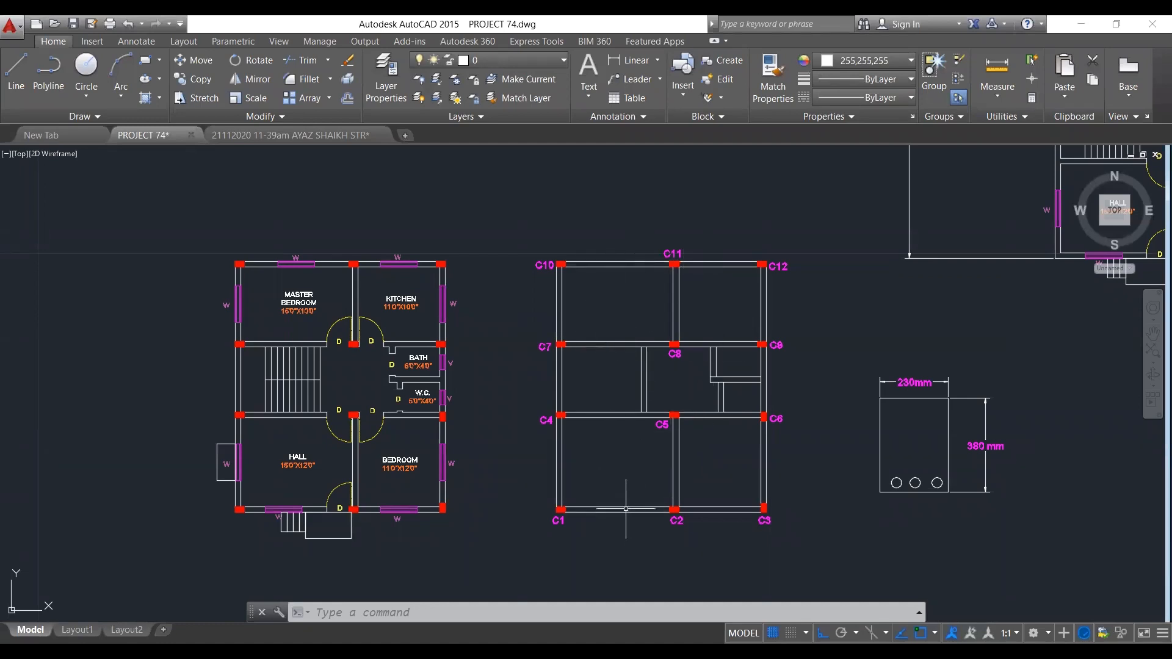
scroll(585, 531, up, 2)
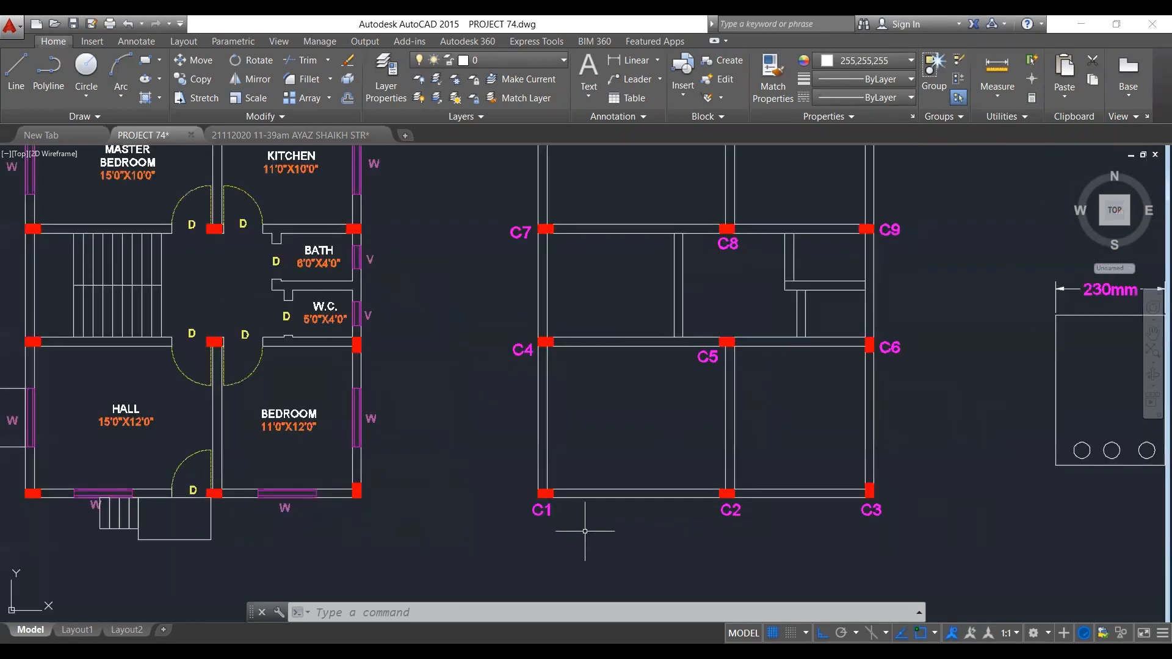
click(541, 510)
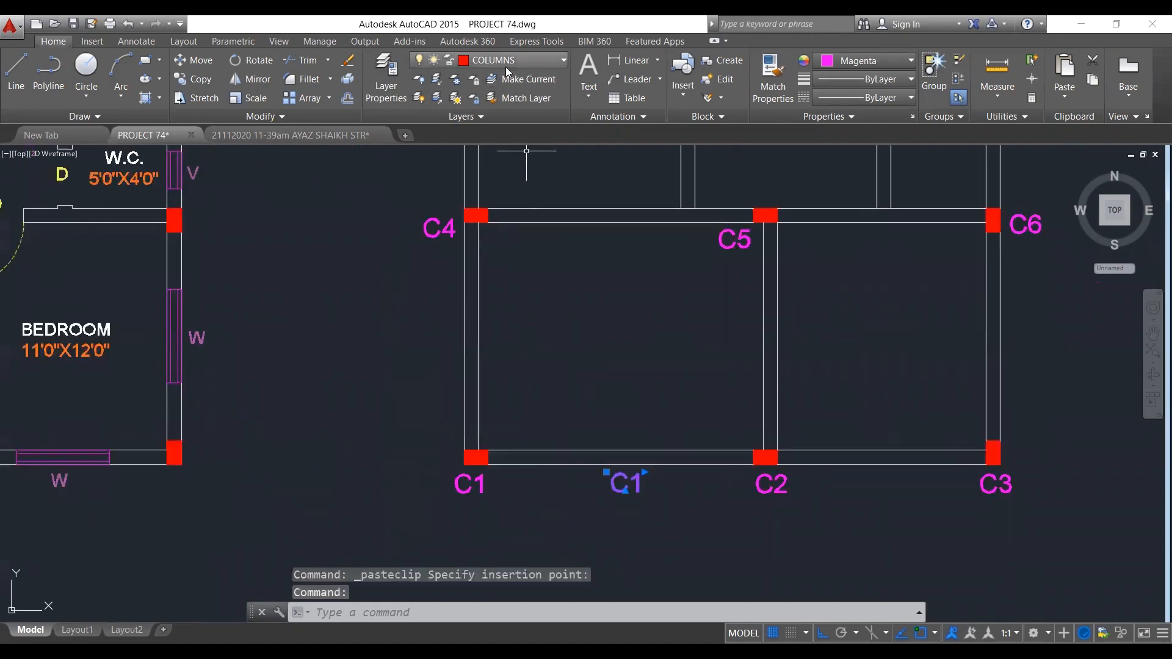
Assign the copied label between C1 and C2 to the BEAM layer and set its color to Green.
click(506, 64)
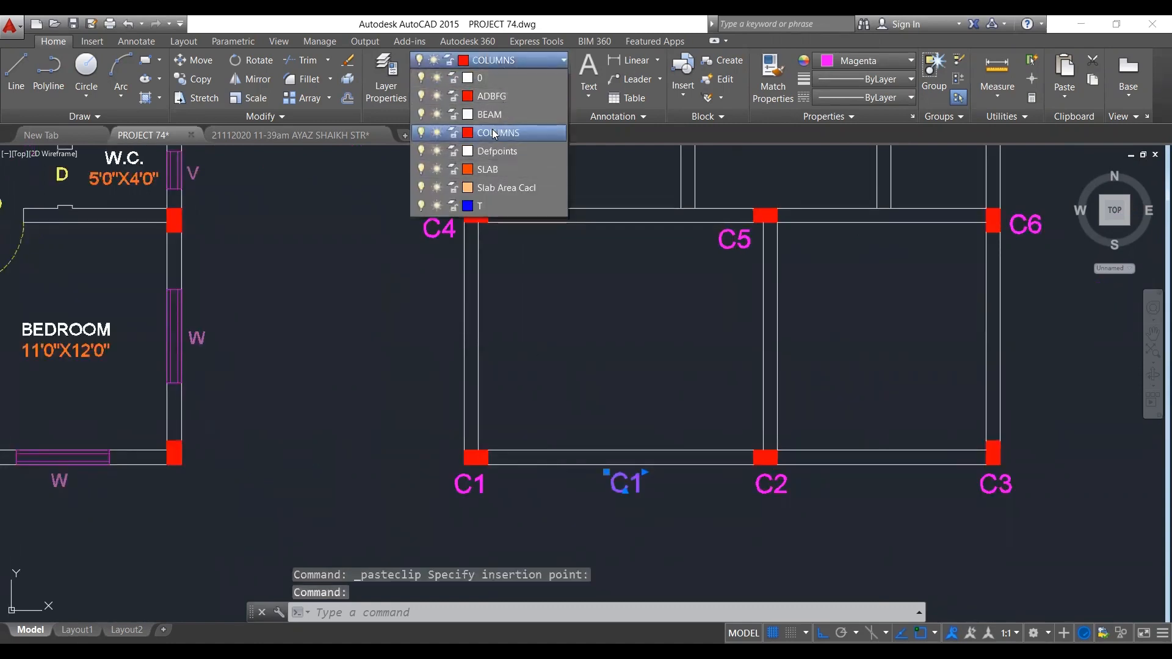
click(490, 115)
click(886, 60)
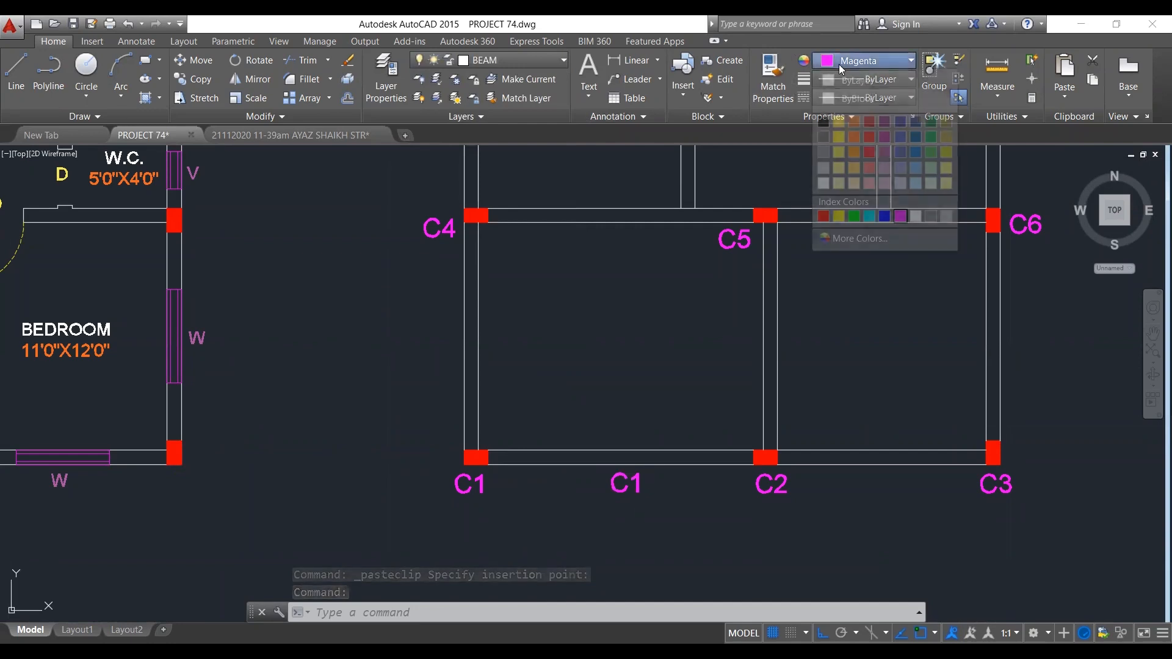
click(856, 217)
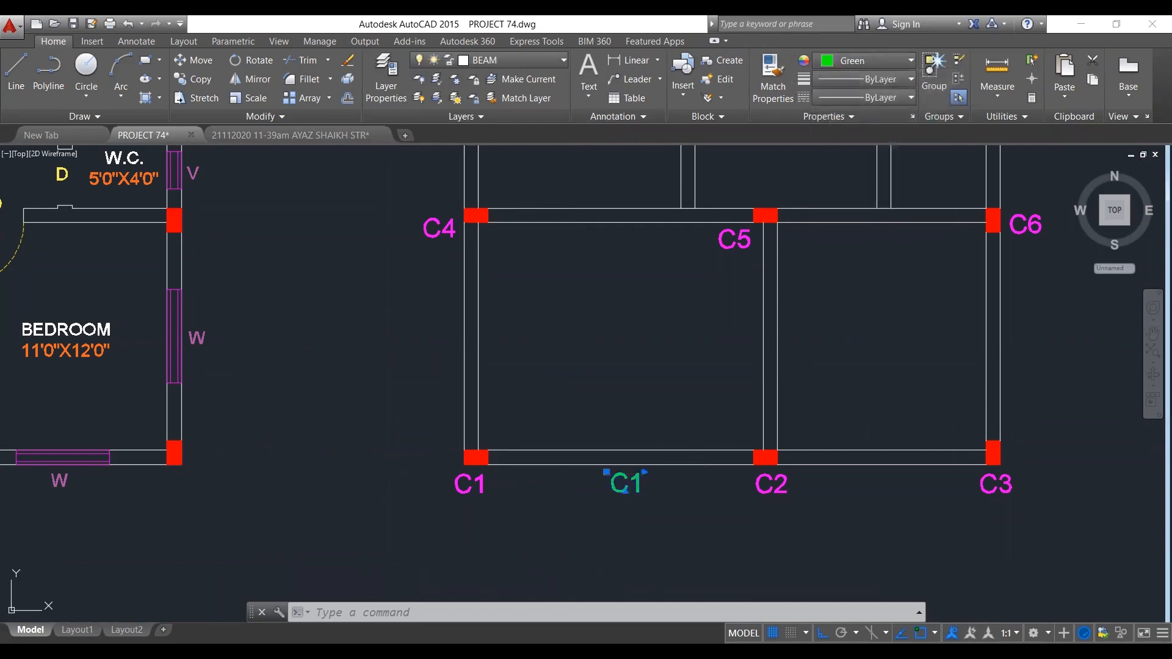
key(Escape)
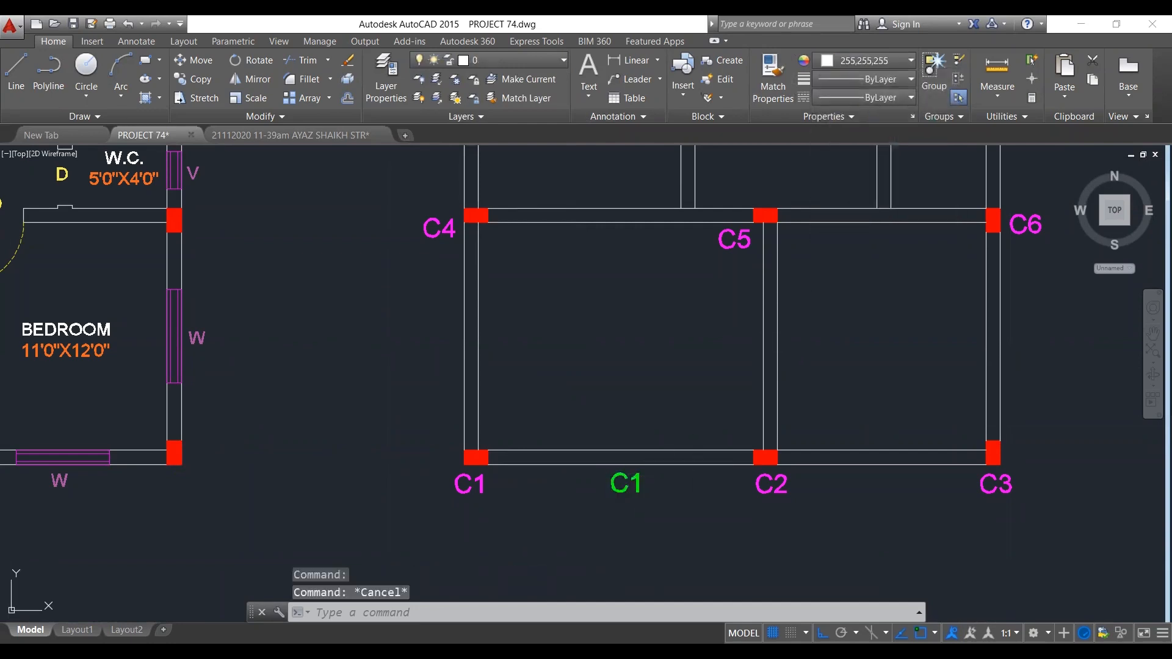
Change the green label below the beam between columns C1 and C2 to PB1.
double_click(625, 484)
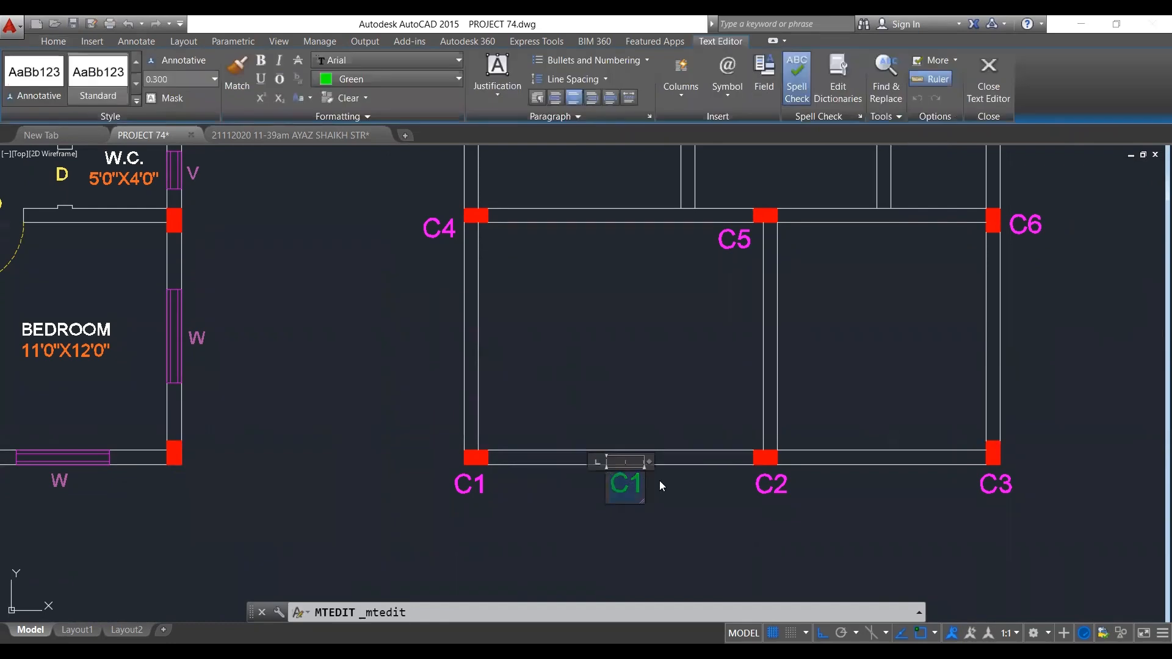
text(PB)
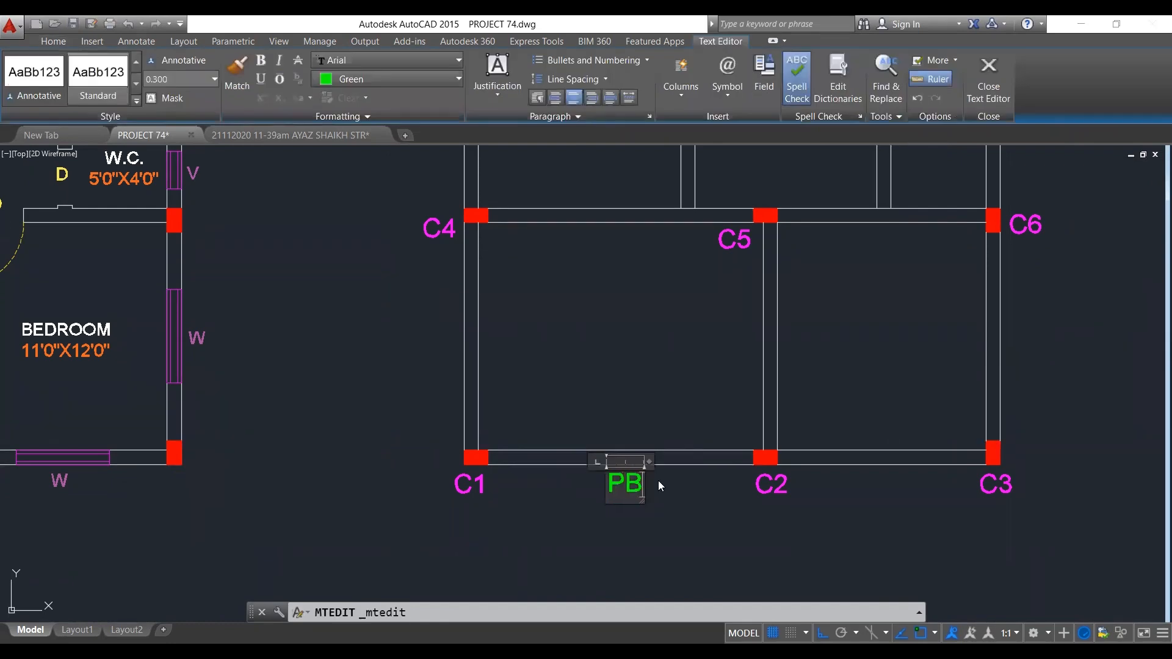
text(1)
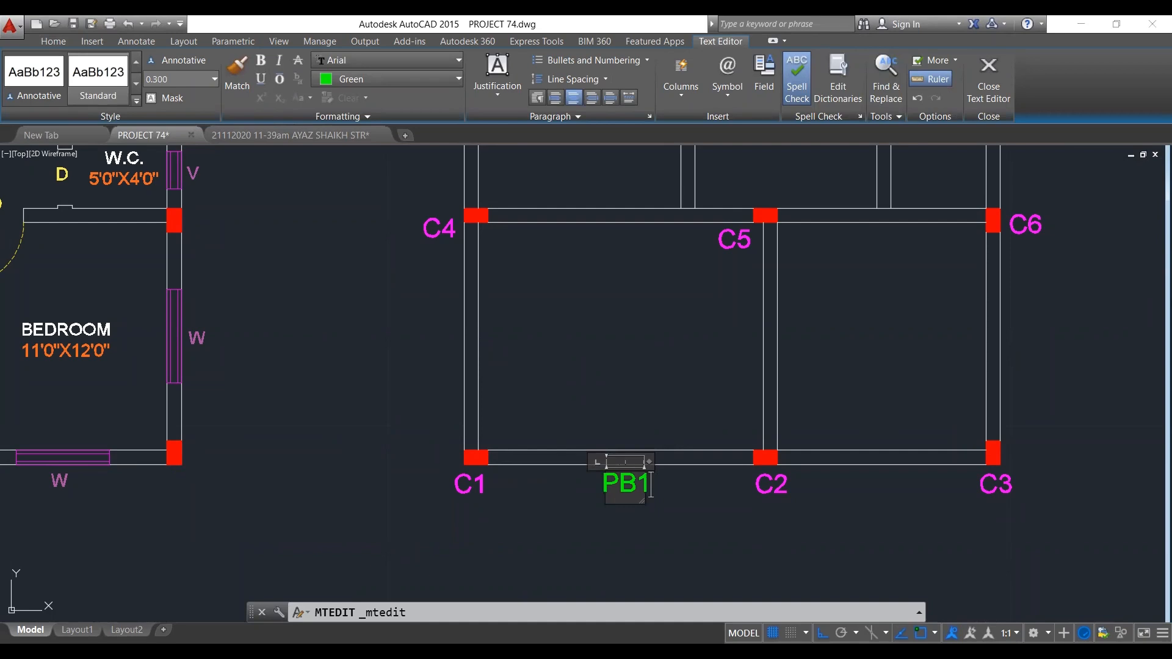
click(668, 420)
Copy the PB1 label to below the beam between columns C2 and C3 and change the copy to PB2.
click(624, 485)
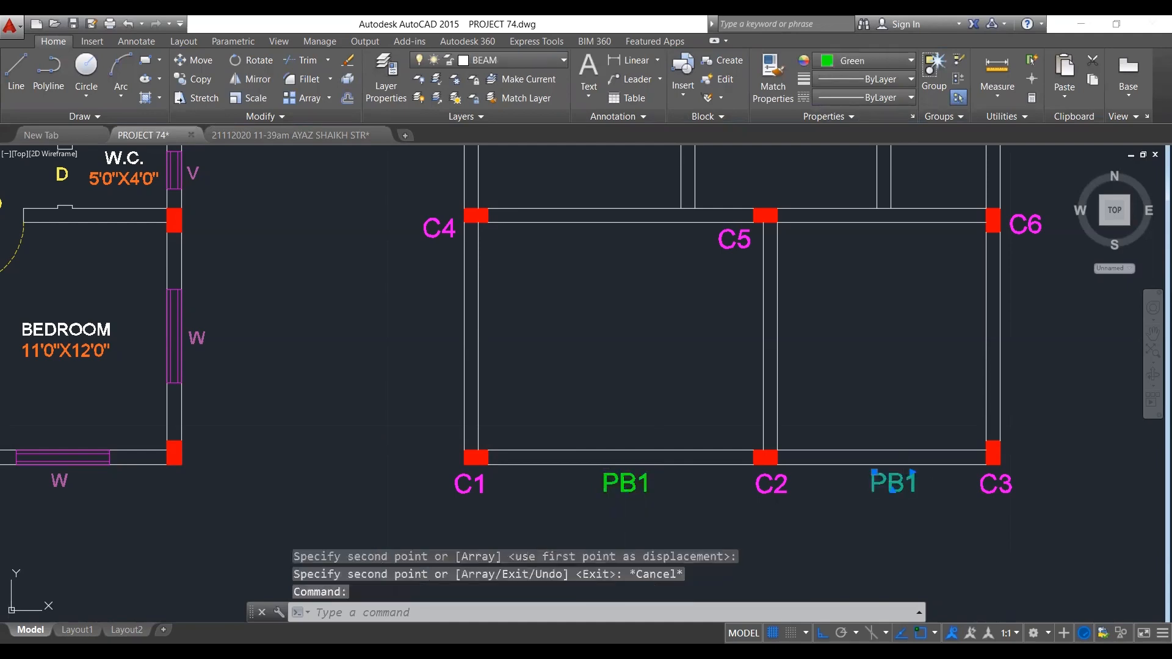
double_click(918, 479)
key(BackSpace)
text(2)
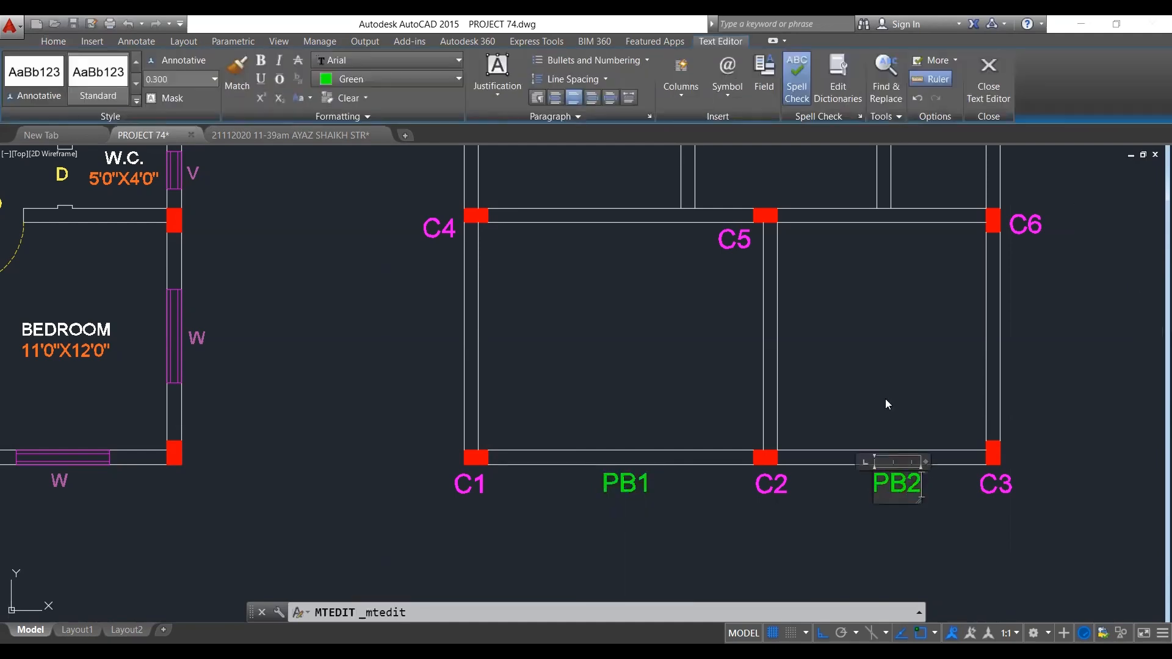
click(753, 505)
Examine how the plinth beams are numbered in the reference ground floor structural layout, and return to the project plans.
scroll(754, 504, down, 1)
middle_drag(807, 451, 739, 486)
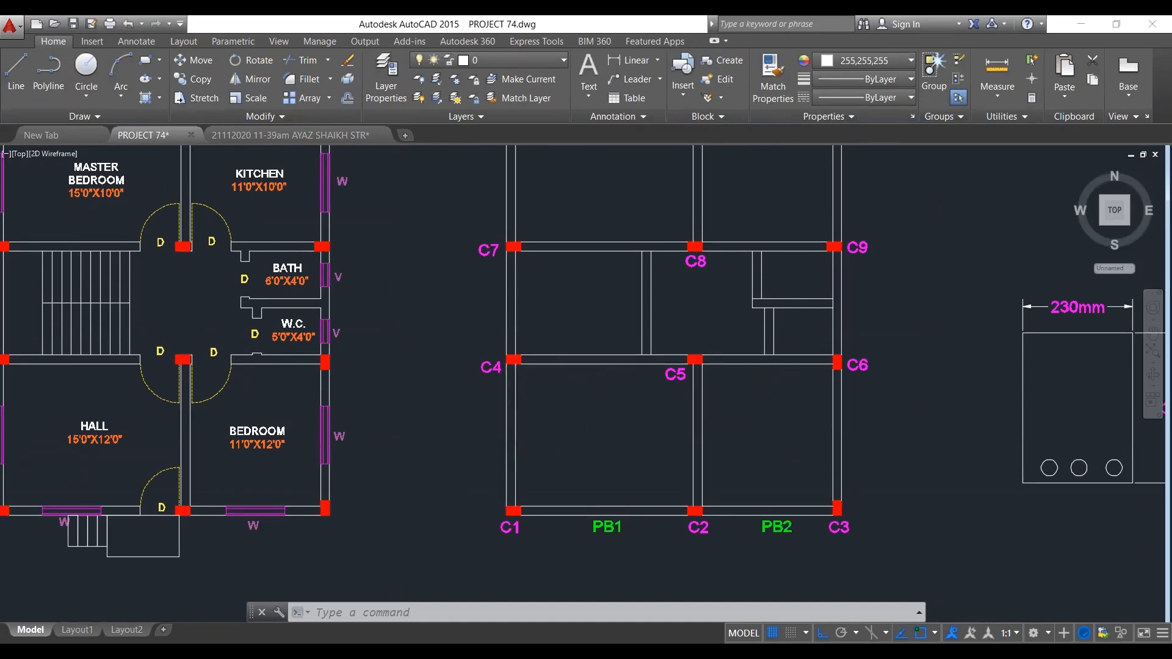
scroll(453, 457, down, 6)
scroll(454, 456, down, 5)
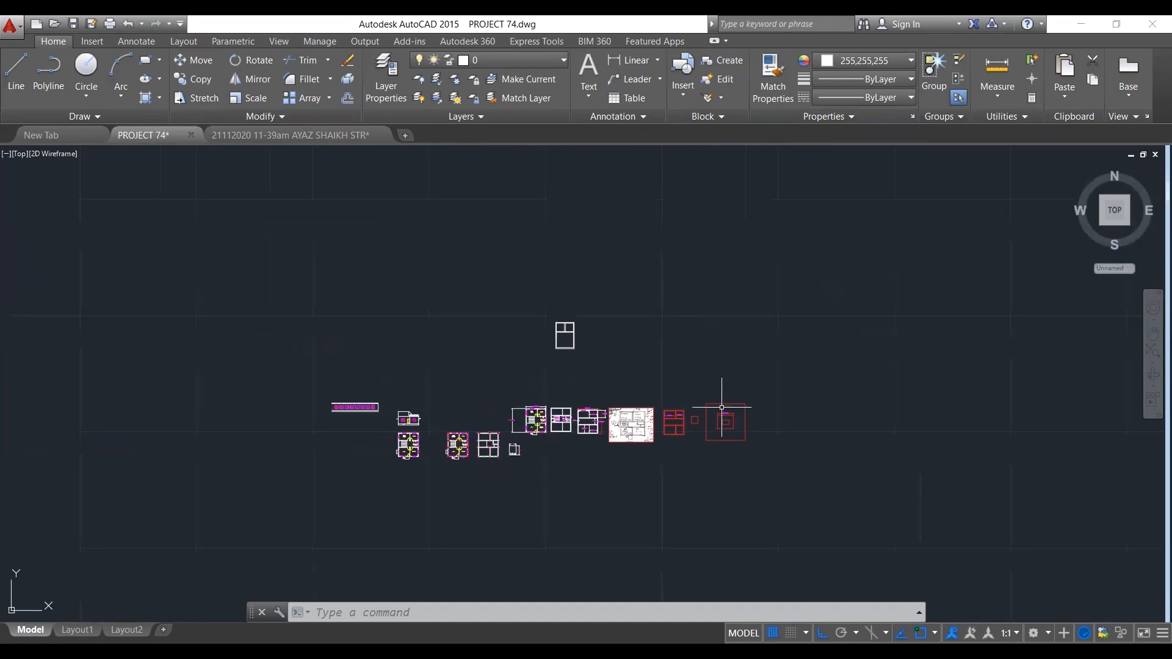
scroll(727, 407, down, 4)
scroll(1038, 317, up, 10)
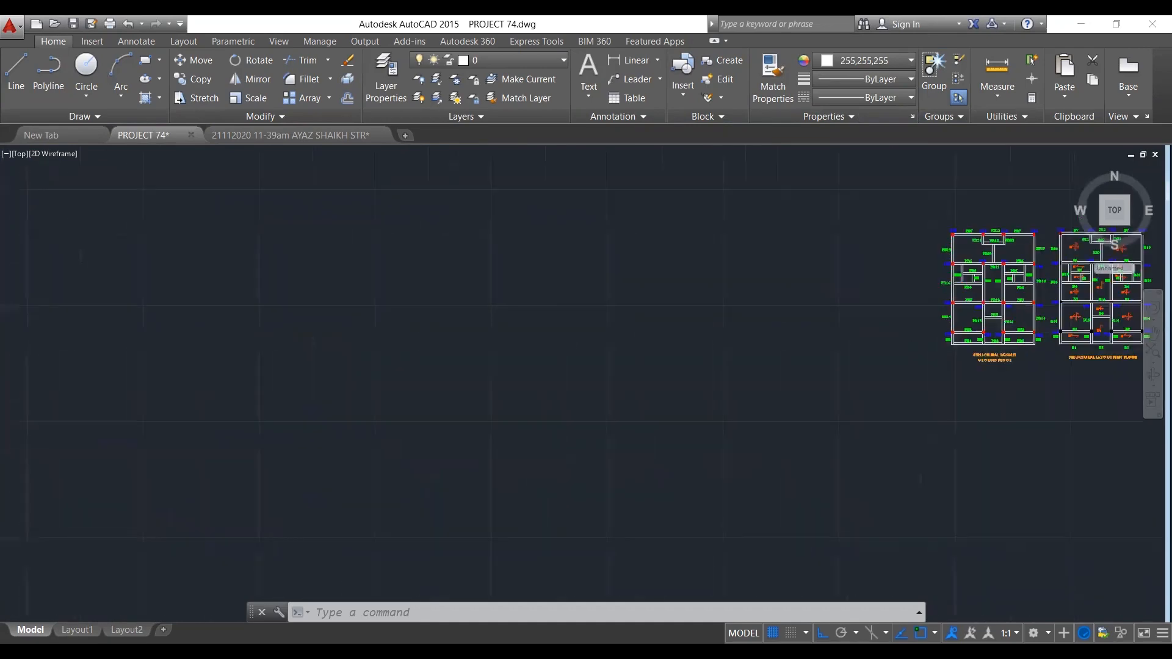
scroll(648, 418, down, 1)
middle_drag(545, 418, 574, 427)
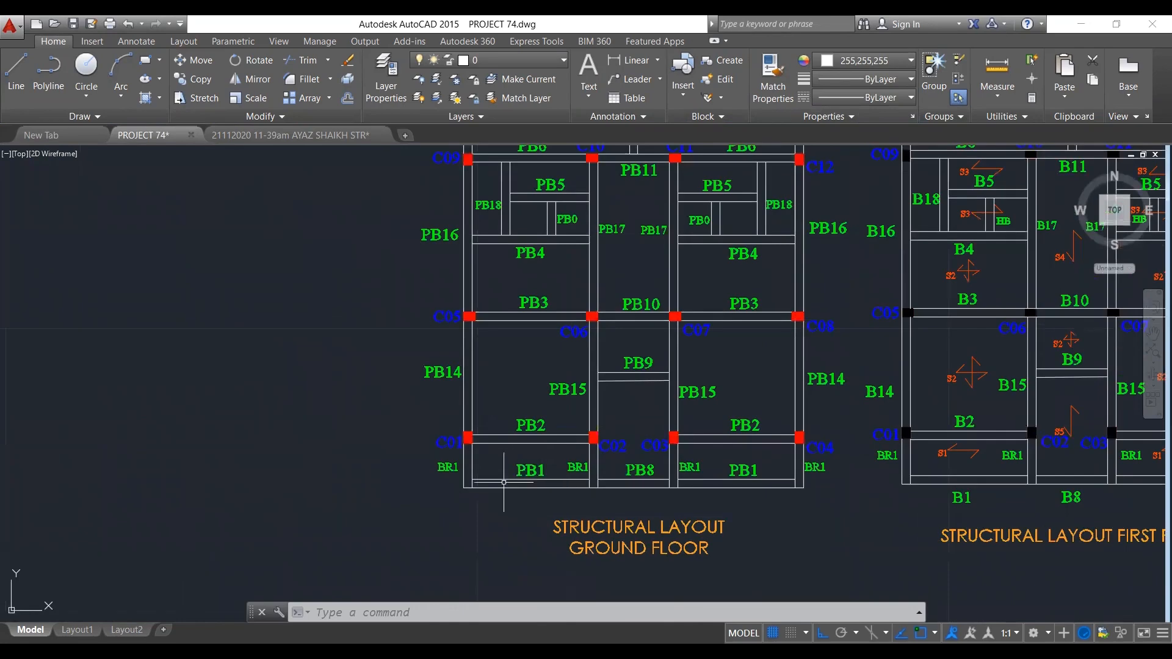
middle_drag(570, 468, 562, 486)
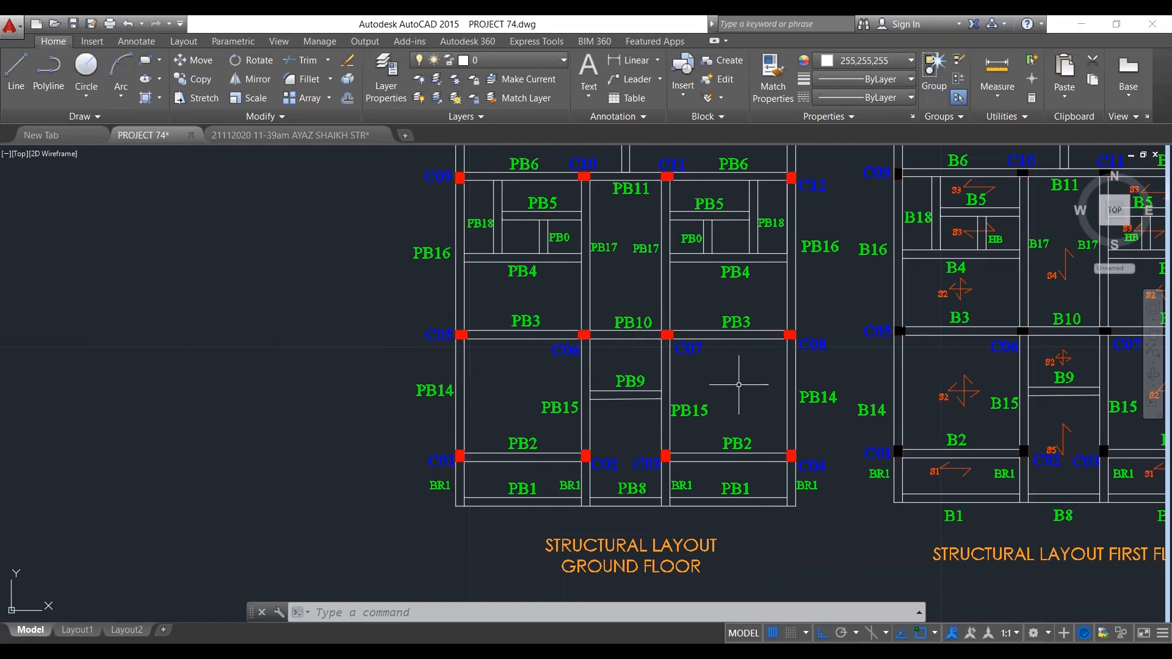
scroll(738, 385, down, 15)
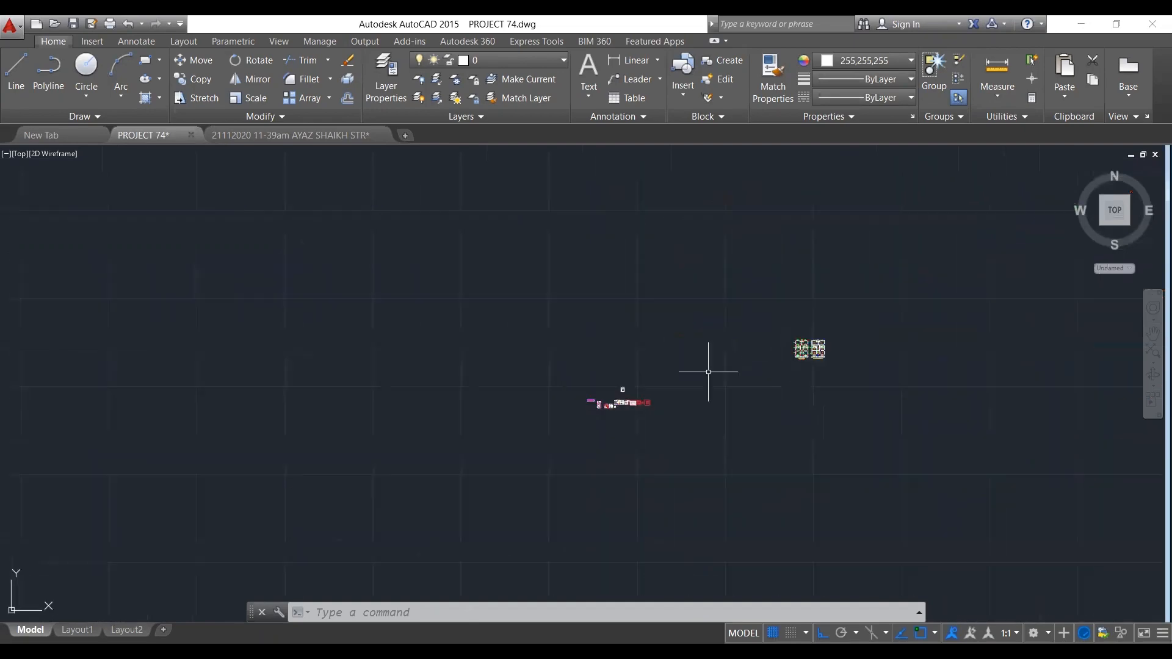
scroll(641, 397, up, 12)
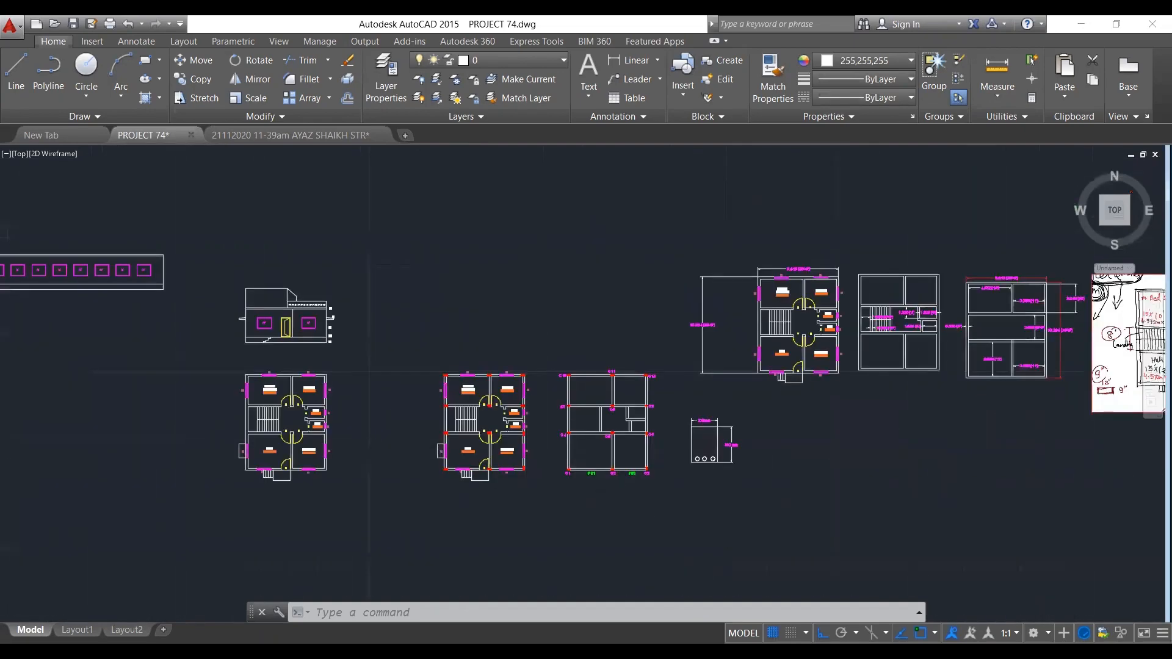